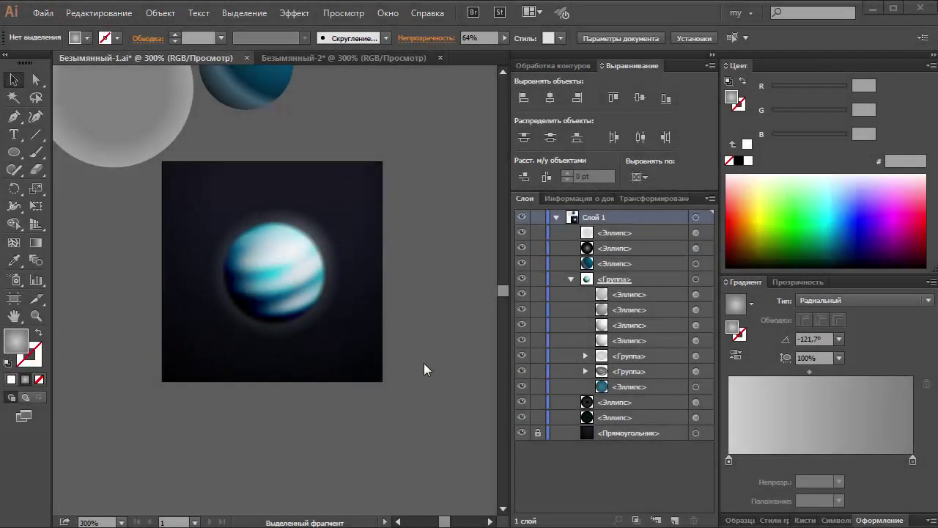
Step: Remove the base ellipse's middle gradient stop and make the outer stop deep red 912900
{"action": "left_click", "coordinate": [696, 386]}
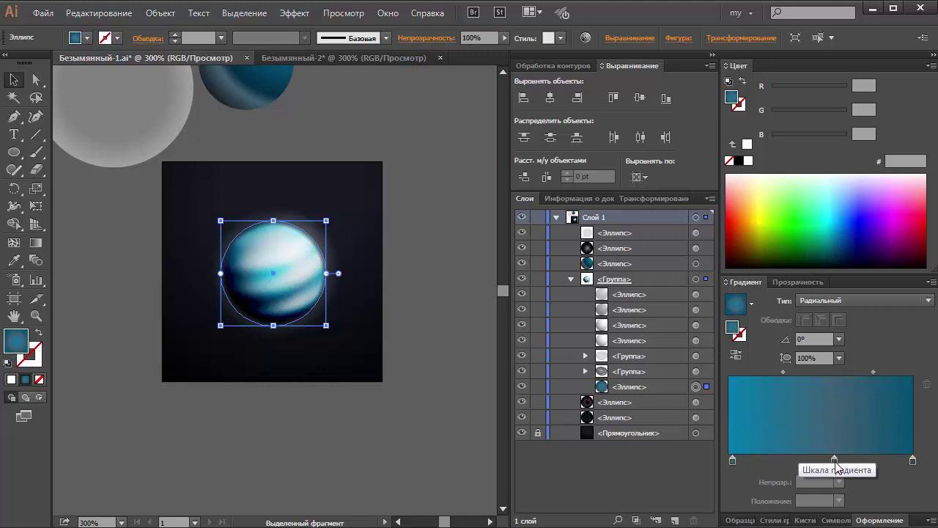
{"action": "left_click_drag", "start_coordinate": [835, 460], "coordinate": [815, 328]}
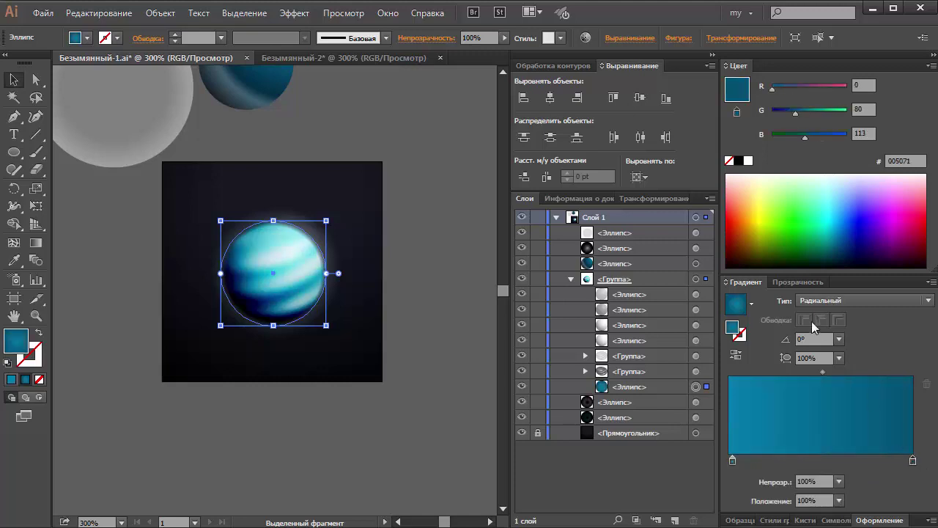
{"action": "left_click", "coordinate": [749, 248]}
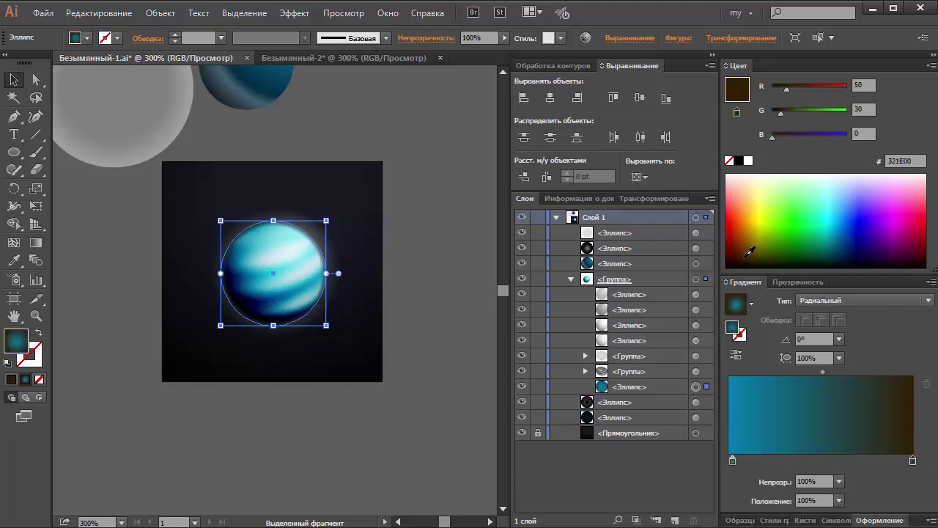
{"action": "left_click", "coordinate": [745, 245]}
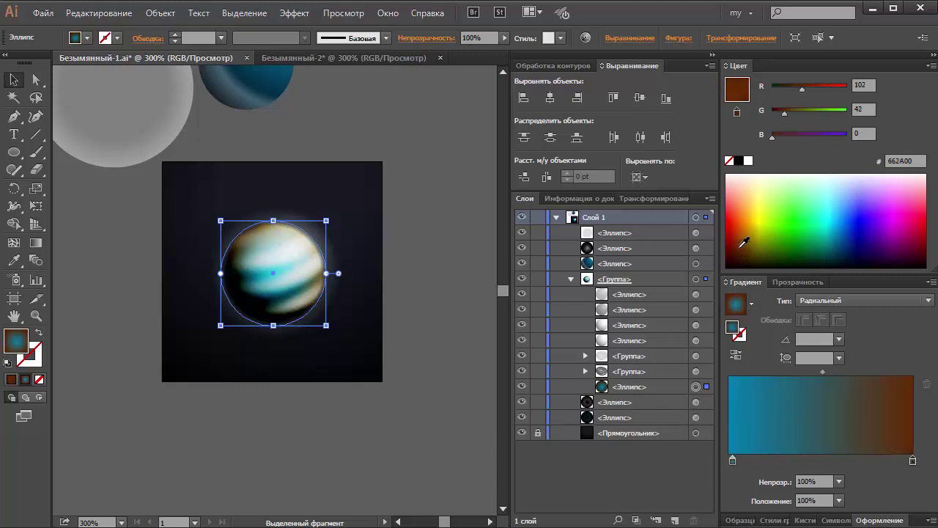
{"action": "left_click", "coordinate": [750, 239]}
{"action": "left_click", "coordinate": [736, 232]}
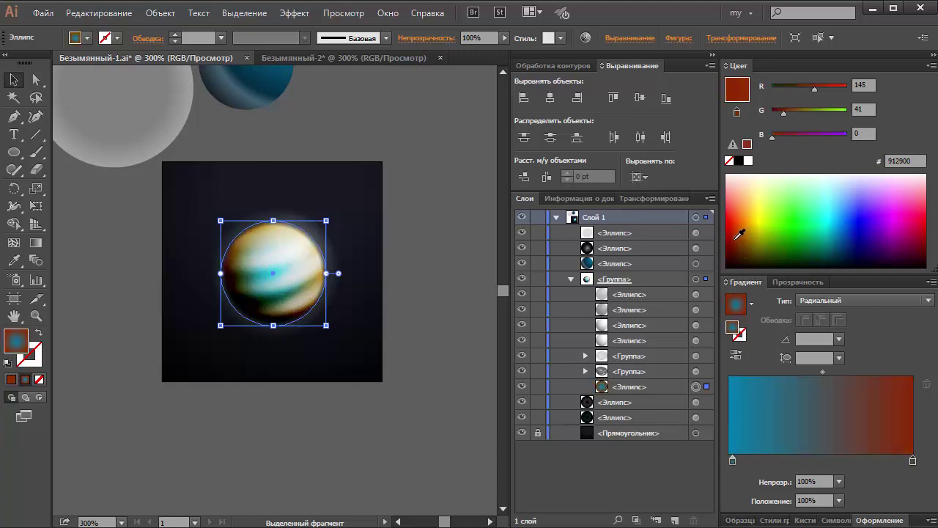
Step: Set the inner gradient stop to orange-red FF5E0F and preview the planet
{"action": "left_click", "coordinate": [733, 462]}
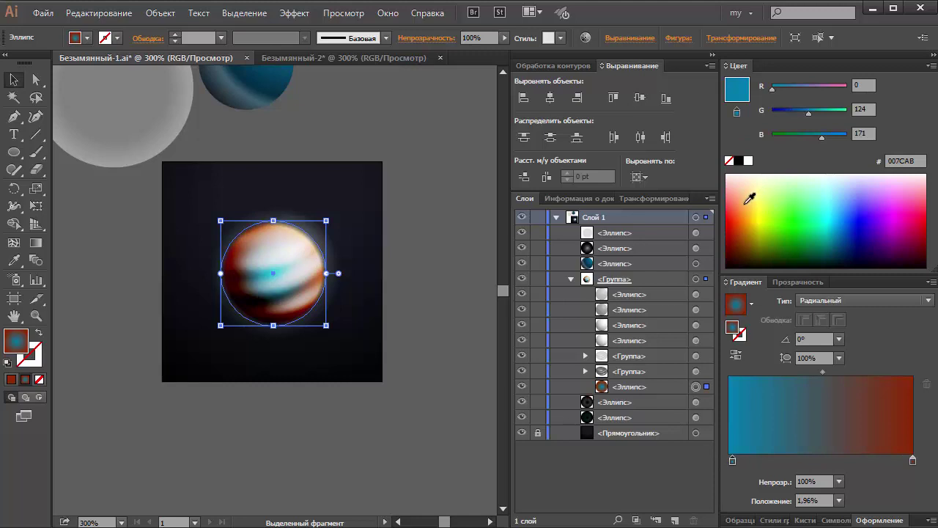
{"action": "left_click", "coordinate": [745, 203]}
{"action": "left_click", "coordinate": [748, 212]}
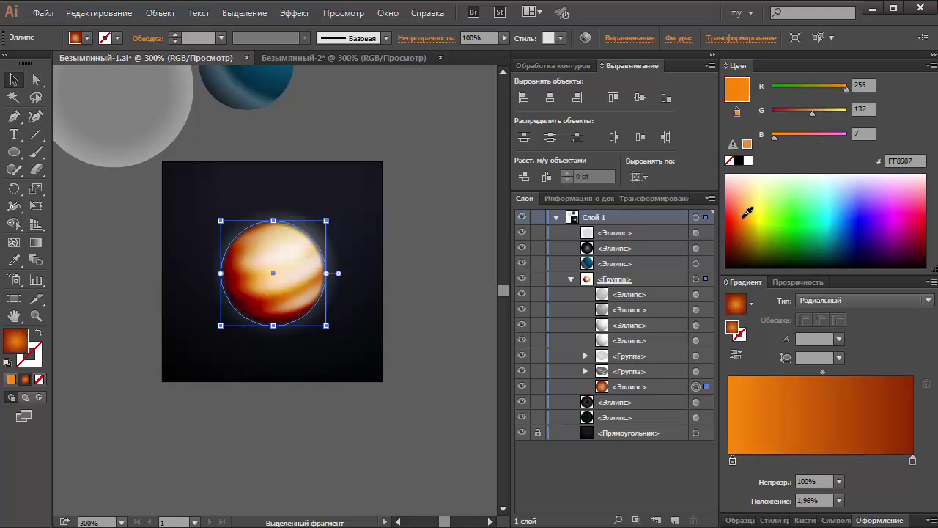
{"action": "left_click", "coordinate": [740, 212]}
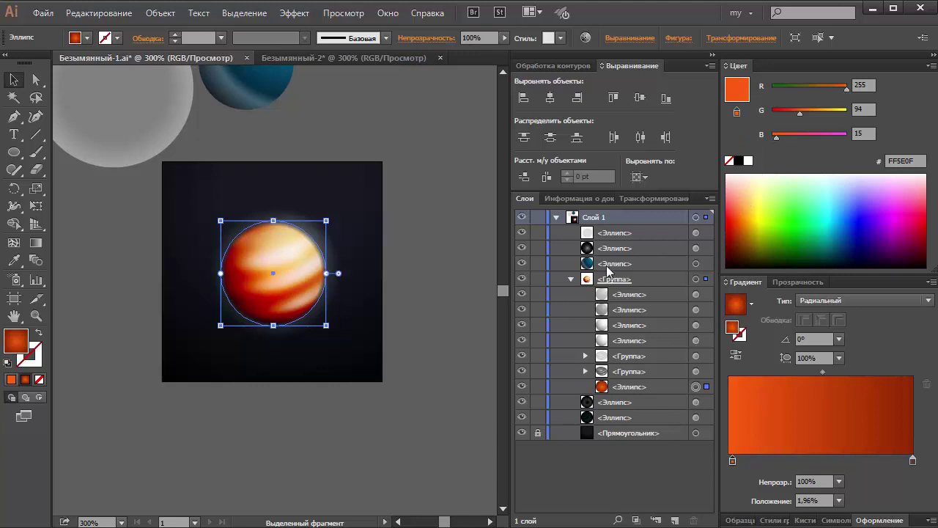
{"action": "left_click", "coordinate": [282, 468]}
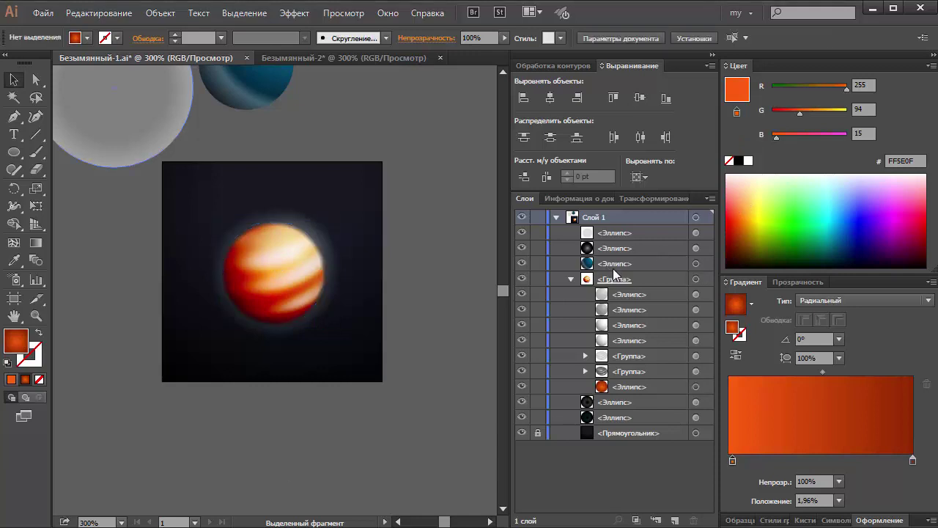
{"action": "left_click", "coordinate": [695, 389]}
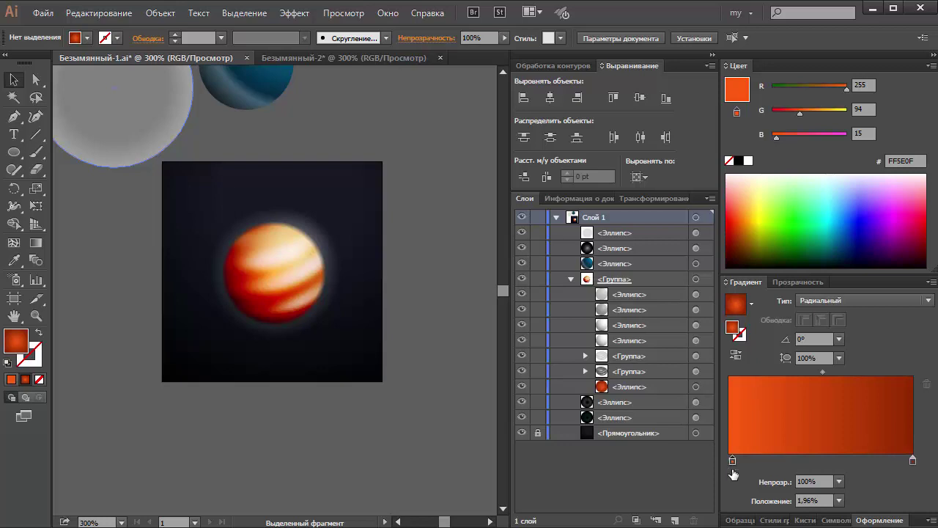
Step: In HSB, lower both stops' saturation and brightness to terracotta tones, then reverse the gradient
{"action": "left_click", "coordinate": [932, 65]}
{"action": "left_click", "coordinate": [790, 126]}
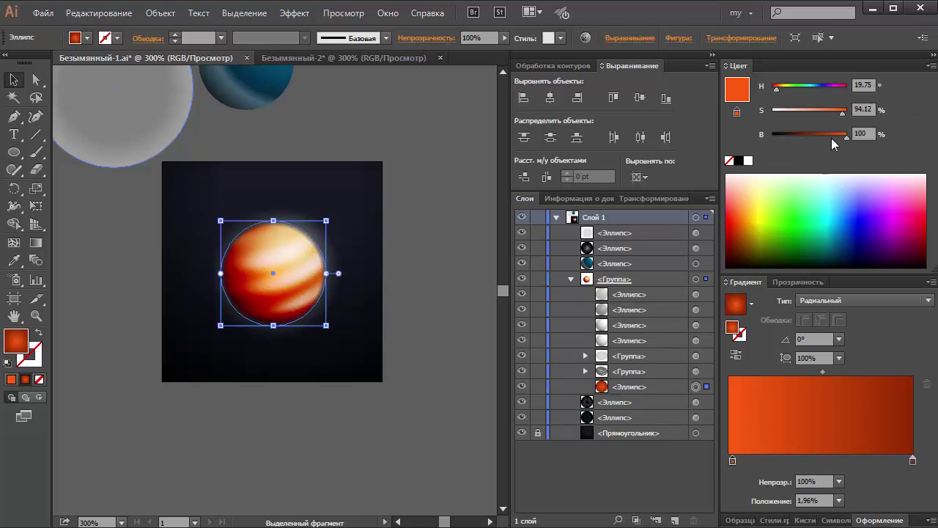
{"action": "mouse_move", "coordinate": [847, 136]}
{"action": "left_mouse_down"}
{"action": "mouse_move", "coordinate": [829, 136]}
{"action": "mouse_move", "coordinate": [814, 112]}
{"action": "left_mouse_up"}
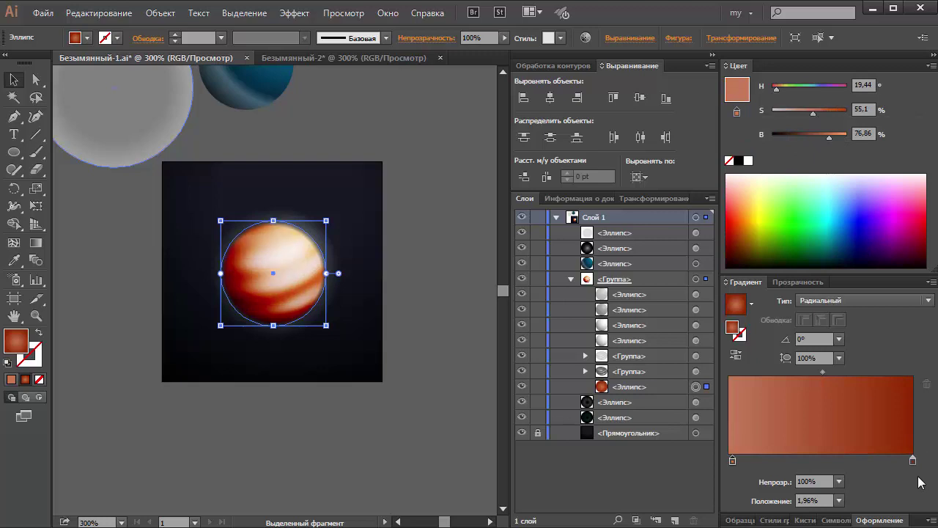
{"action": "left_click", "coordinate": [913, 459]}
{"action": "left_click", "coordinate": [825, 136]}
{"action": "left_click", "coordinate": [813, 113]}
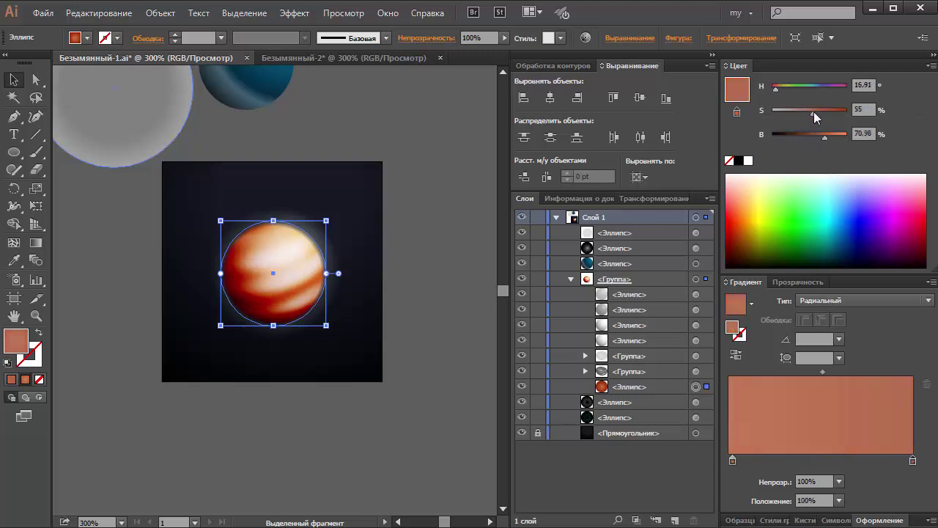
{"action": "left_click", "coordinate": [810, 136]}
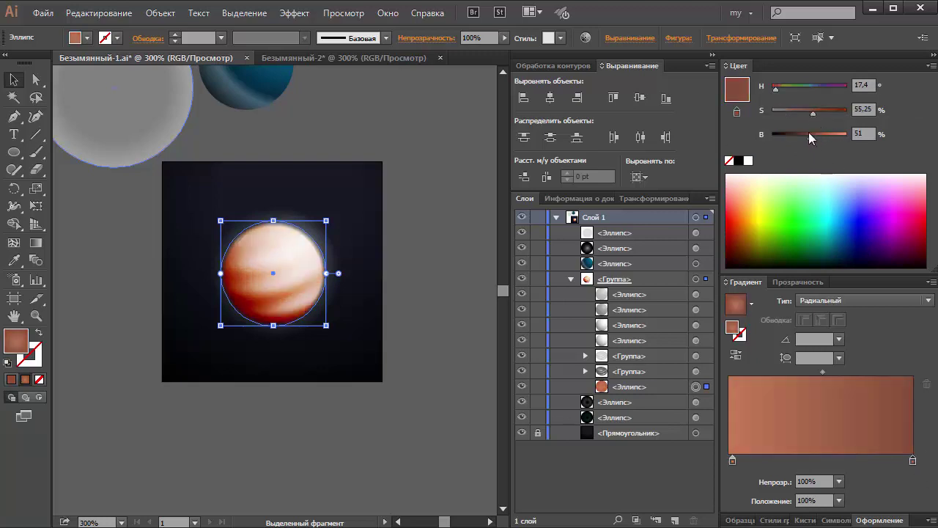
{"action": "left_click_drag", "start_coordinate": [807, 112], "coordinate": [821, 112]}
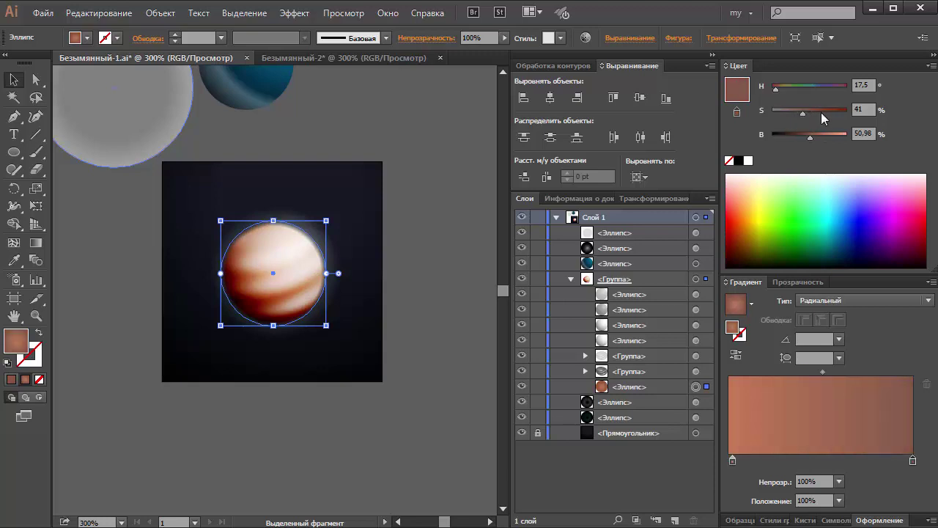
{"action": "left_click", "coordinate": [741, 357]}
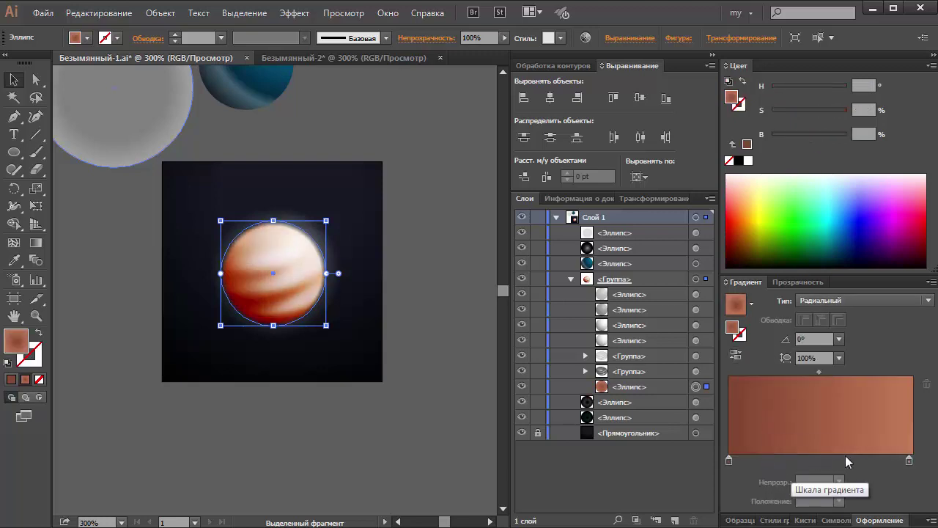
Step: Hide two stripe ellipses, then rotate the warped band group about 45° at 49% opacity
{"action": "left_click", "coordinate": [520, 295]}
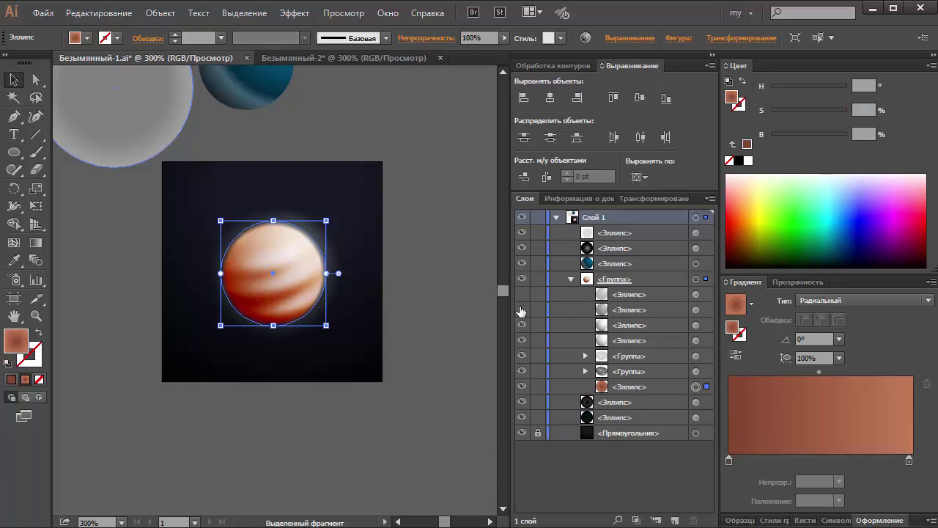
{"action": "left_click", "coordinate": [520, 310]}
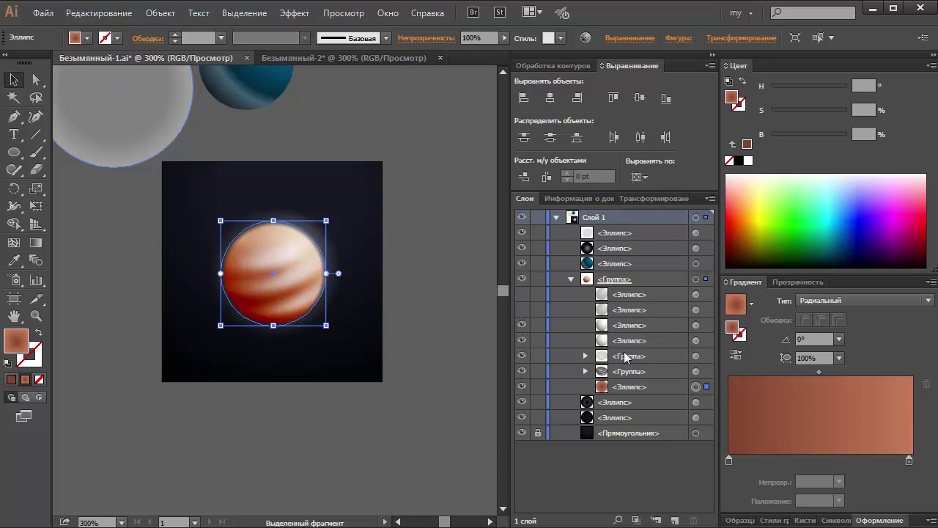
{"action": "left_click", "coordinate": [696, 357]}
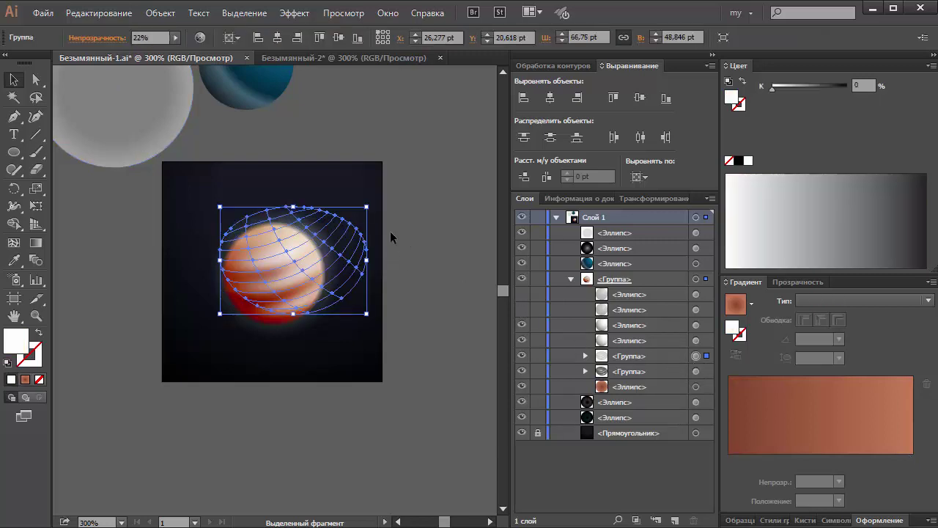
{"action": "mouse_move", "coordinate": [374, 205]}
{"action": "left_mouse_down"}
{"action": "mouse_move", "coordinate": [363, 273]}
{"action": "mouse_move", "coordinate": [340, 295]}
{"action": "left_mouse_up"}
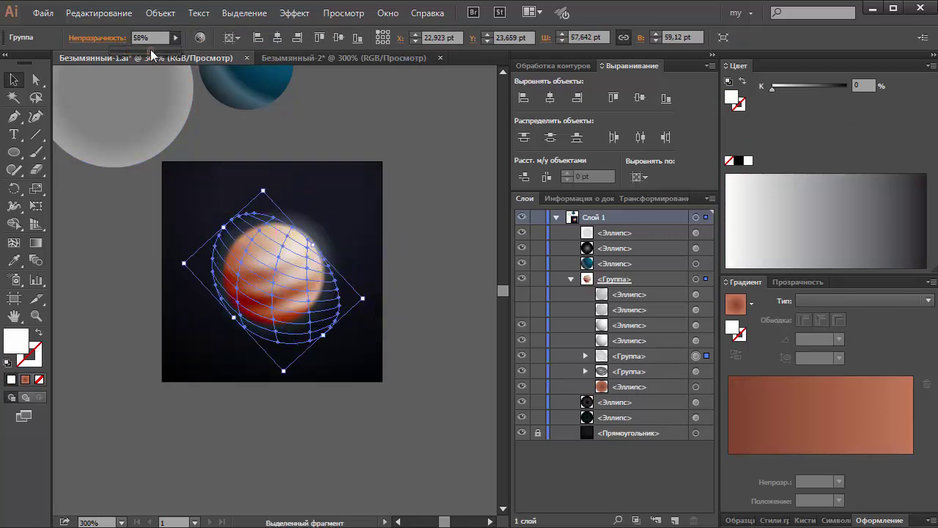
{"action": "left_click_drag", "start_coordinate": [137, 53], "coordinate": [143, 53]}
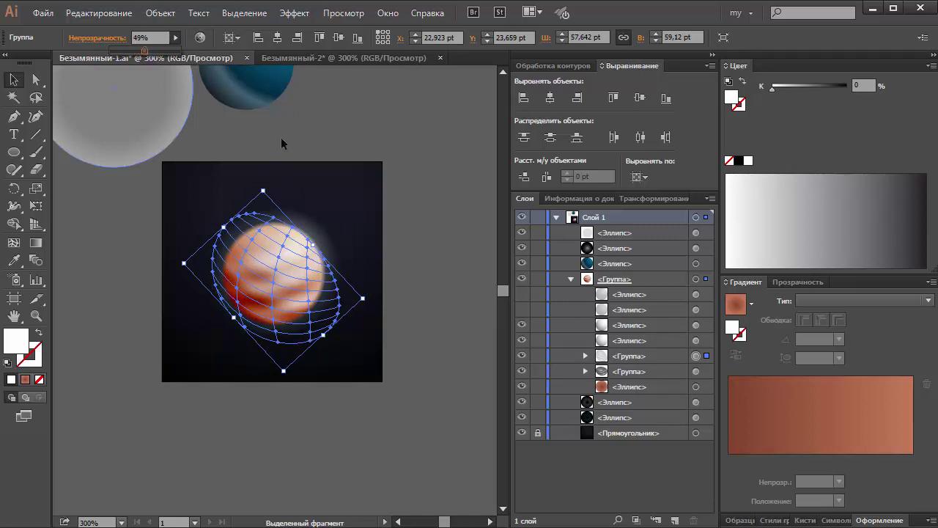
Step: Paste a copy of the base ellipse in front and move it to the group's top
{"action": "left_click", "coordinate": [695, 386]}
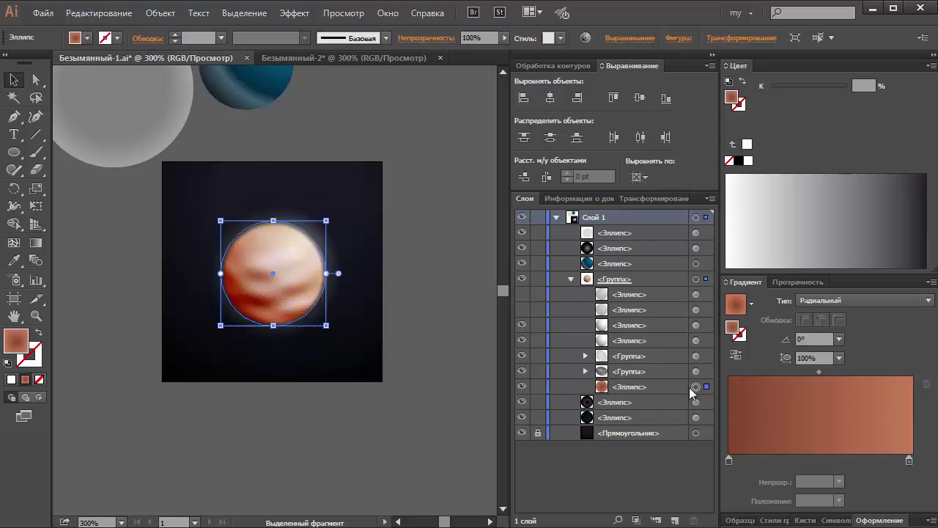
{"action": "key", "text": "ctrl+c"}
{"action": "key", "text": "ctrl+f"}
{"action": "left_click_drag", "start_coordinate": [628, 389], "coordinate": [628, 287]}
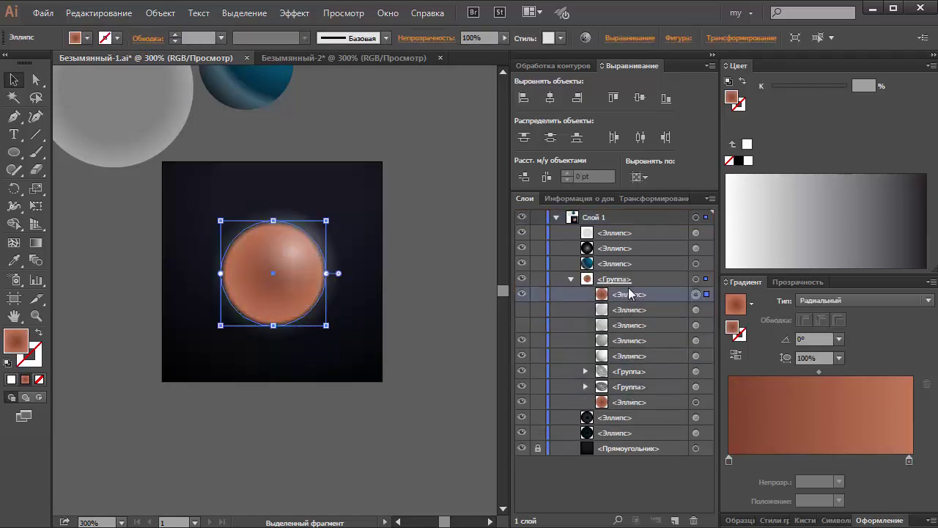
Step: Try several blend modes on the copy, settle on Overlay, and reverse its gradient
{"action": "left_click", "coordinate": [788, 283]}
{"action": "left_click", "coordinate": [769, 342]}
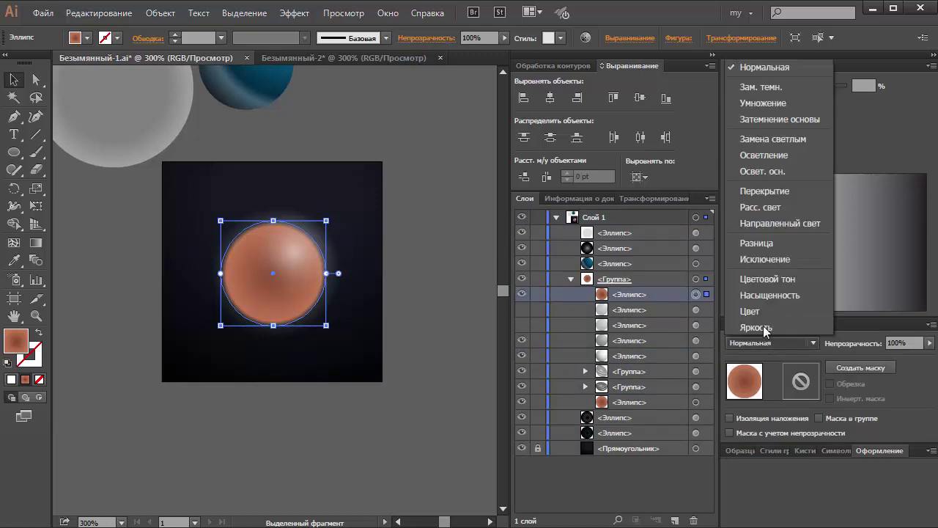
{"action": "left_click", "coordinate": [765, 195]}
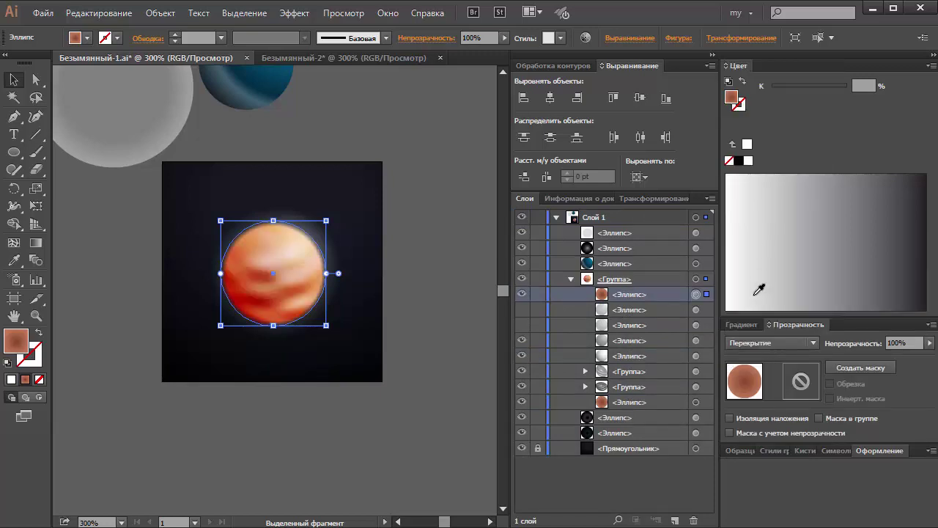
{"action": "left_click", "coordinate": [762, 342]}
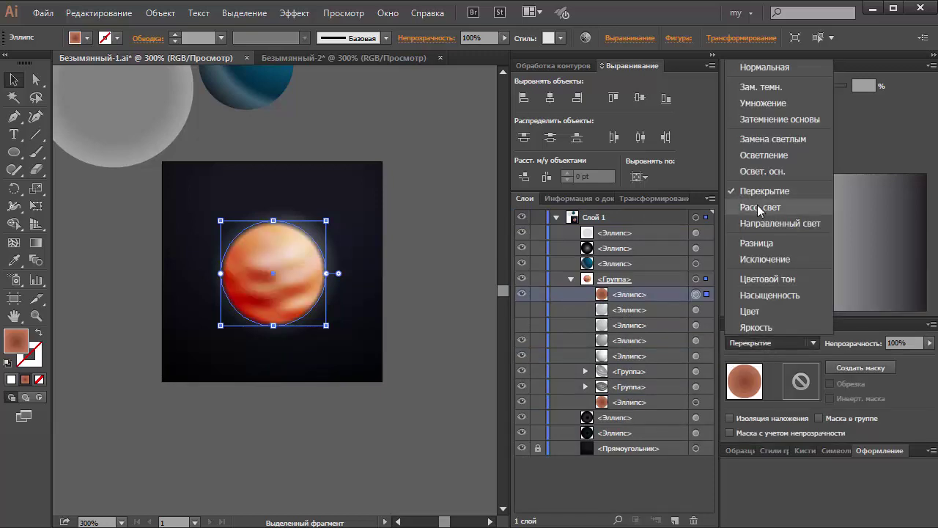
{"action": "left_click", "coordinate": [760, 206]}
{"action": "left_click", "coordinate": [768, 342]}
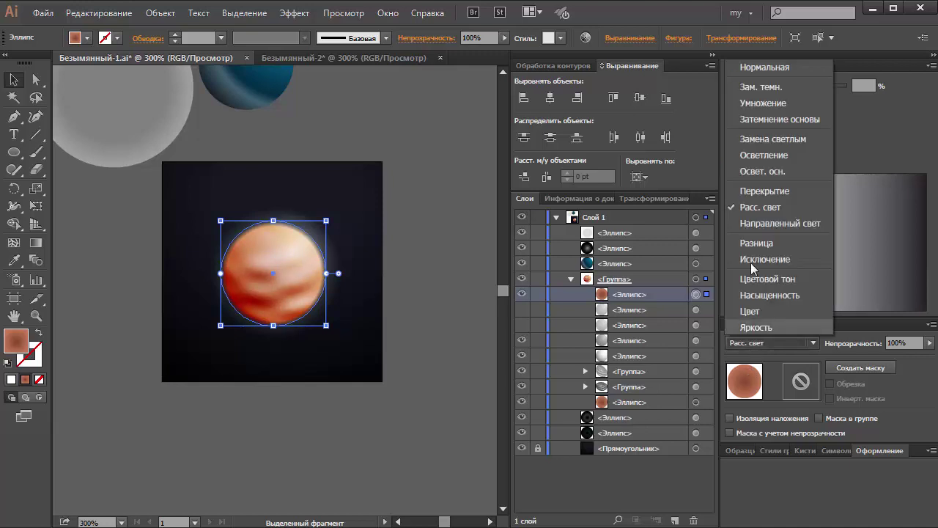
{"action": "left_click", "coordinate": [764, 183]}
{"action": "left_click", "coordinate": [769, 343]}
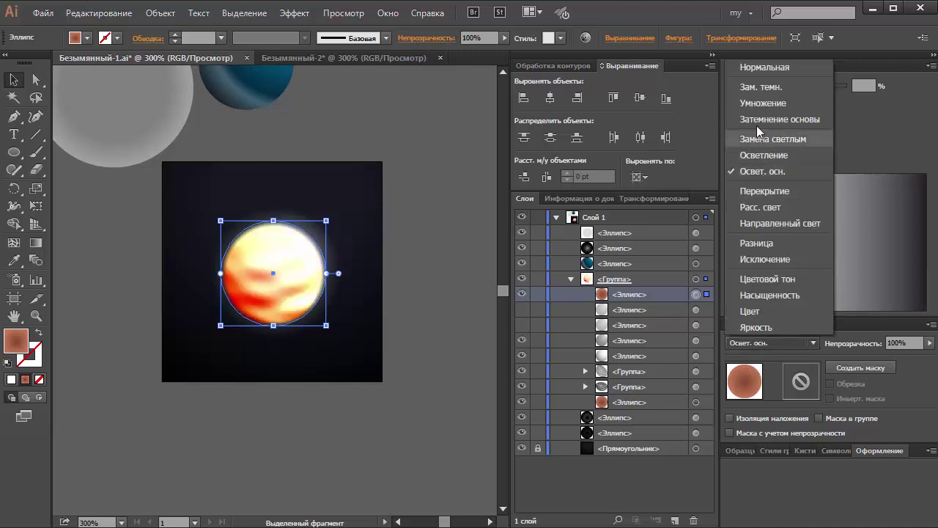
{"action": "left_click", "coordinate": [760, 120]}
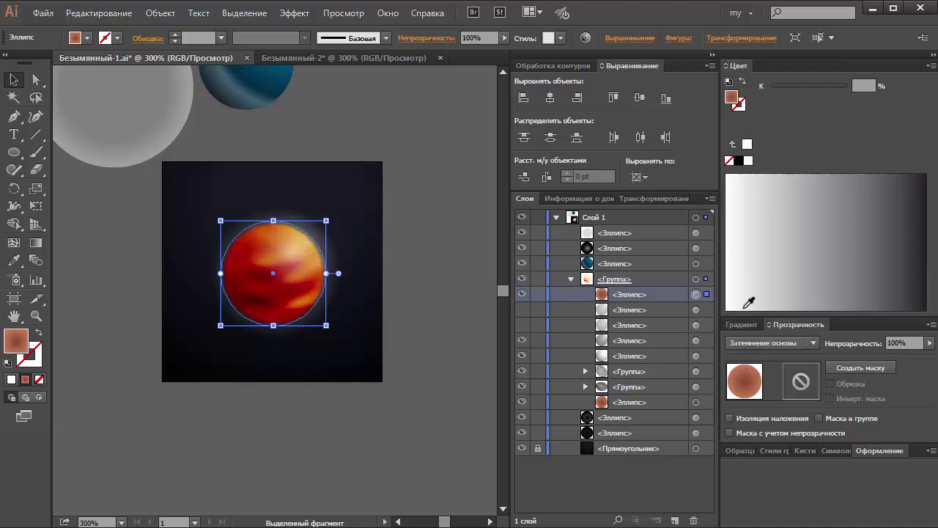
{"action": "left_click", "coordinate": [767, 344]}
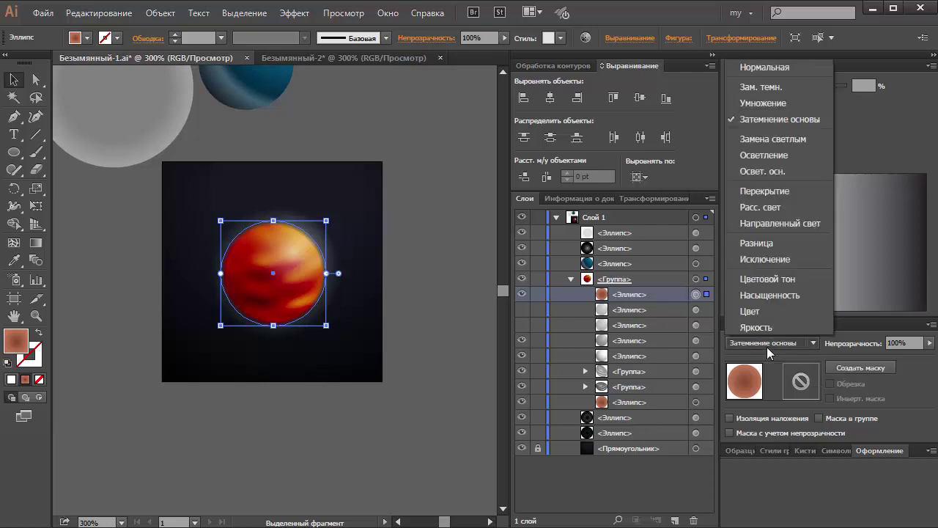
{"action": "left_click", "coordinate": [769, 191]}
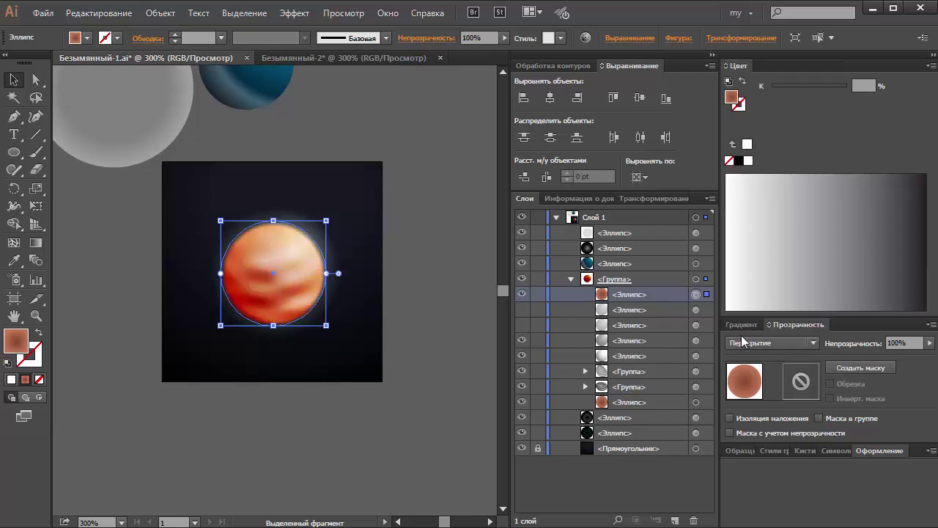
{"action": "left_click", "coordinate": [742, 324]}
{"action": "left_click", "coordinate": [737, 355]}
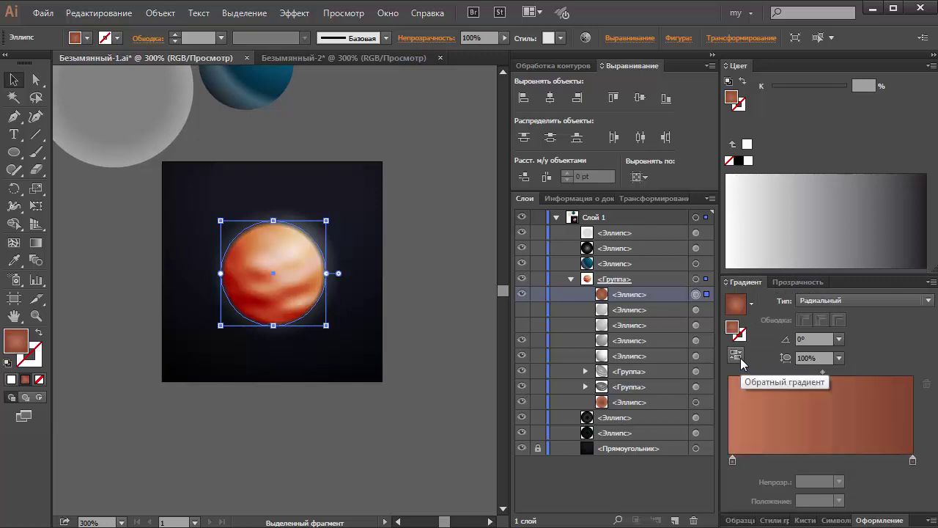
Step: Make the left gradient stop pale beige C2AE92 (about 194/174/146) and move the midpoint to 28%
{"action": "left_click", "coordinate": [732, 461]}
{"action": "left_click", "coordinate": [815, 134]}
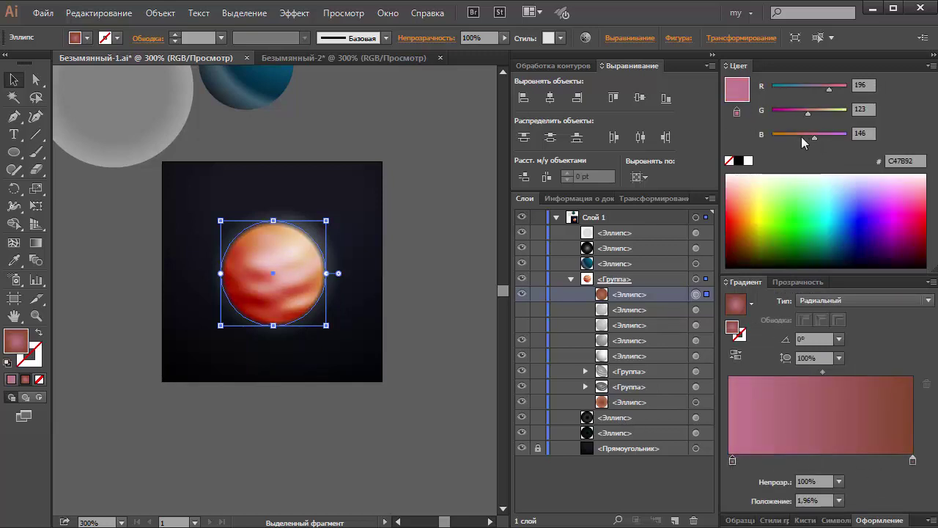
{"action": "left_click", "coordinate": [818, 111]}
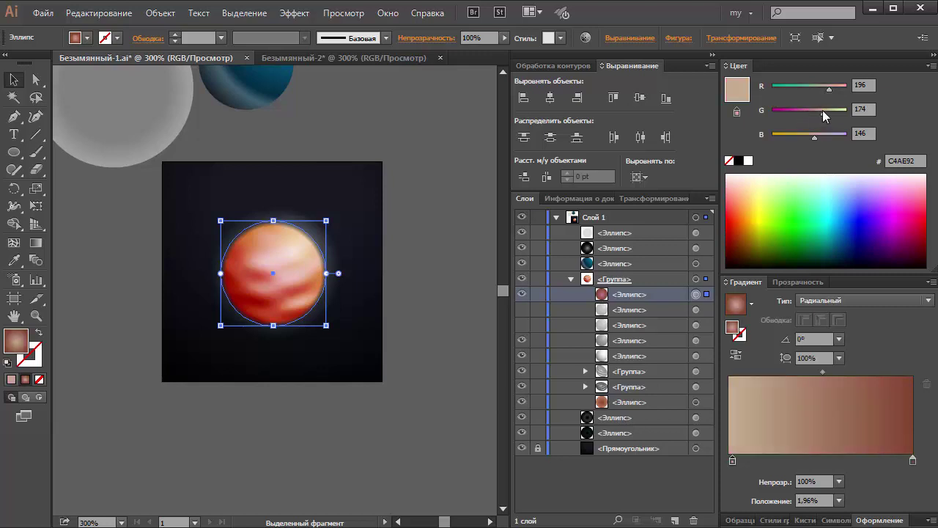
{"action": "left_click", "coordinate": [820, 91]}
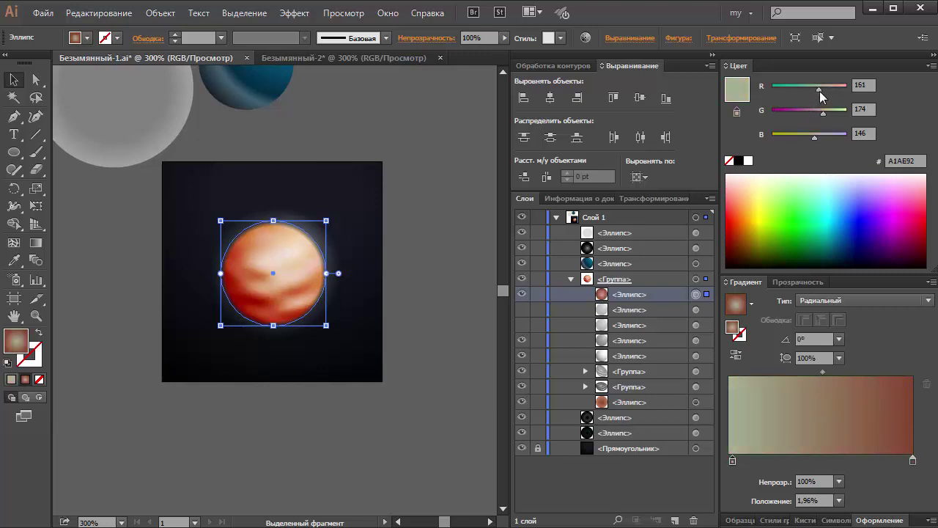
{"action": "left_click", "coordinate": [829, 90]}
{"action": "left_click_drag", "start_coordinate": [821, 370], "coordinate": [782, 374]}
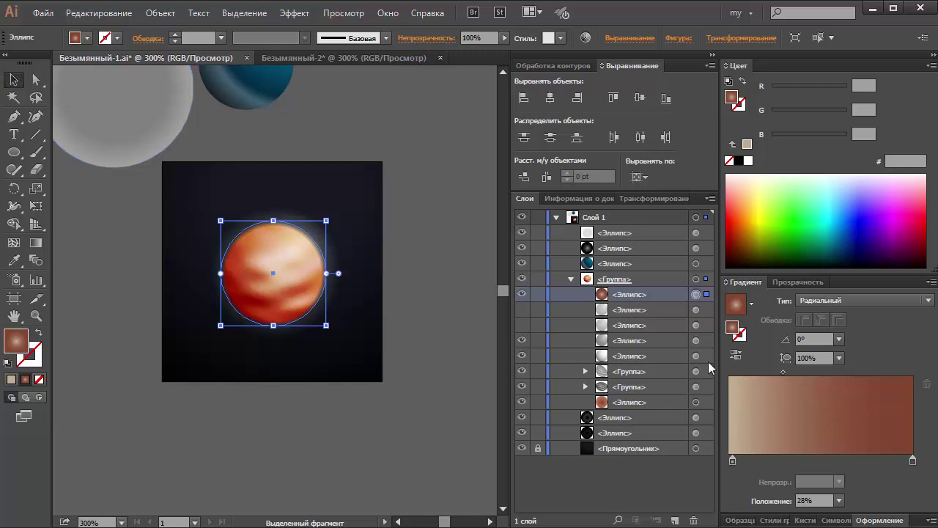
Step: Rotate the upper ring mesh group, level it across the lower right, and open Reflect
{"action": "left_click", "coordinate": [695, 387]}
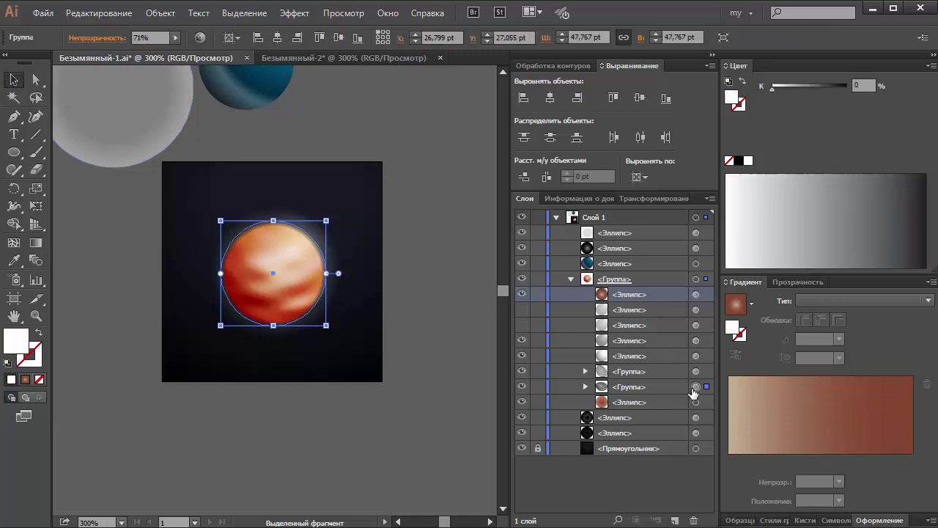
{"action": "left_click", "coordinate": [695, 372]}
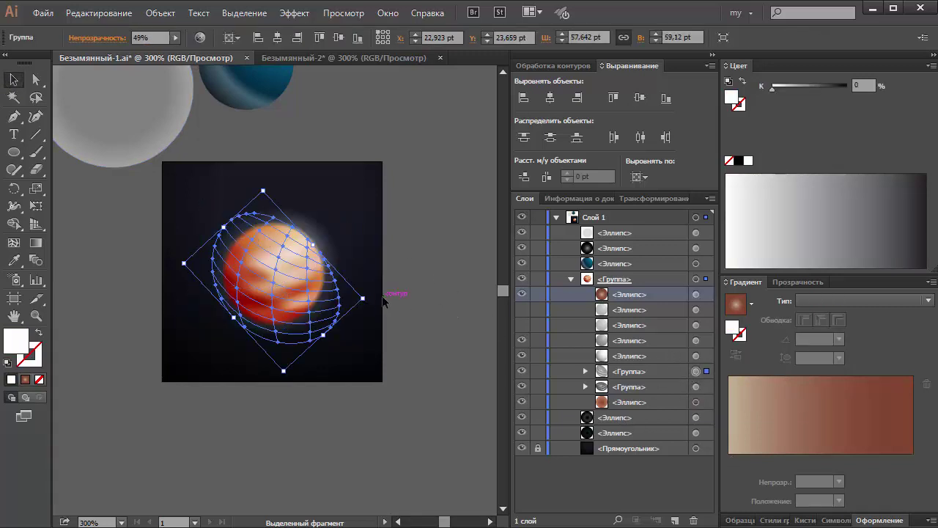
{"action": "left_click_drag", "start_coordinate": [371, 296], "coordinate": [334, 157]}
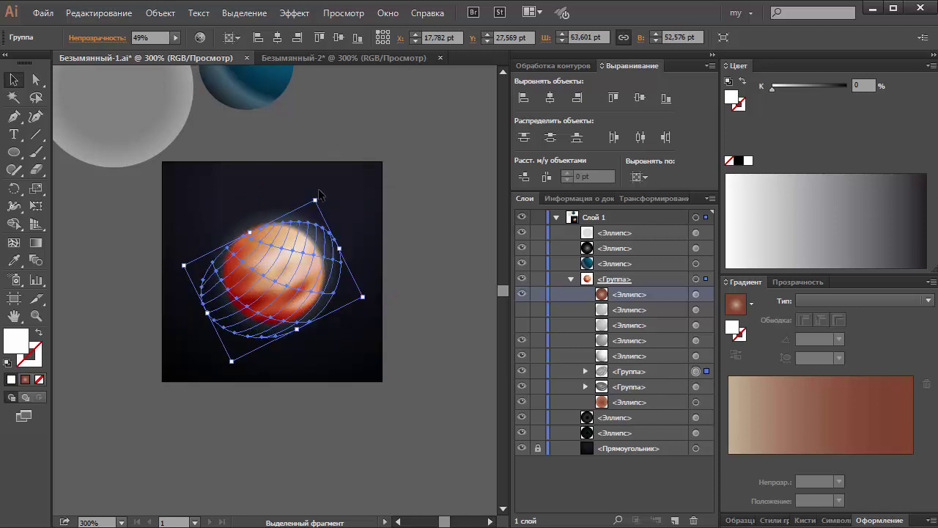
{"action": "left_click_drag", "start_coordinate": [317, 192], "coordinate": [358, 217]}
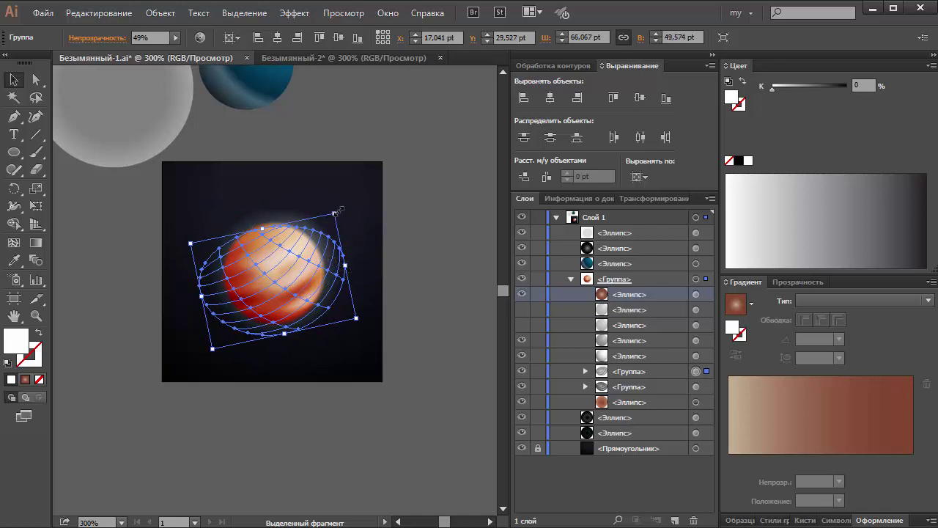
{"action": "left_click_drag", "start_coordinate": [336, 210], "coordinate": [311, 220]}
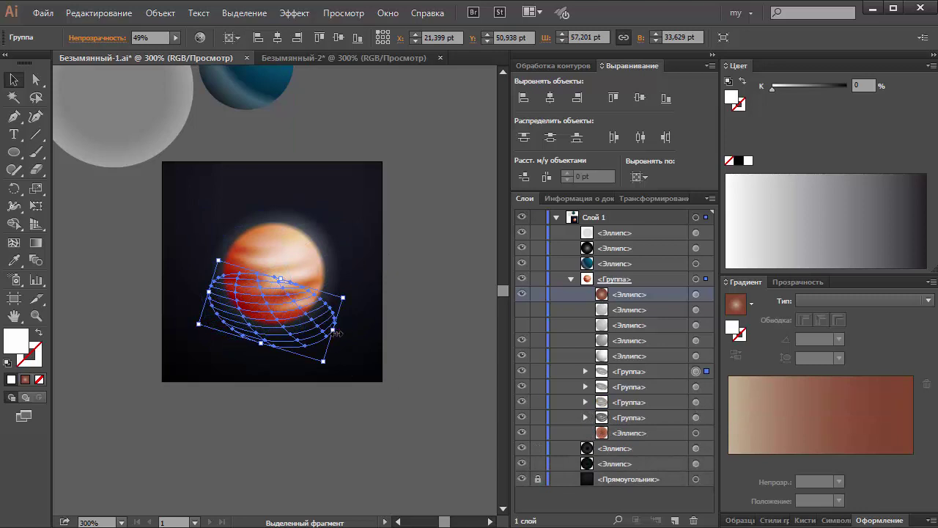
{"action": "mouse_move", "coordinate": [338, 331]}
{"action": "left_mouse_down"}
{"action": "mouse_move", "coordinate": [335, 317]}
{"action": "mouse_move", "coordinate": [377, 284]}
{"action": "left_mouse_up"}
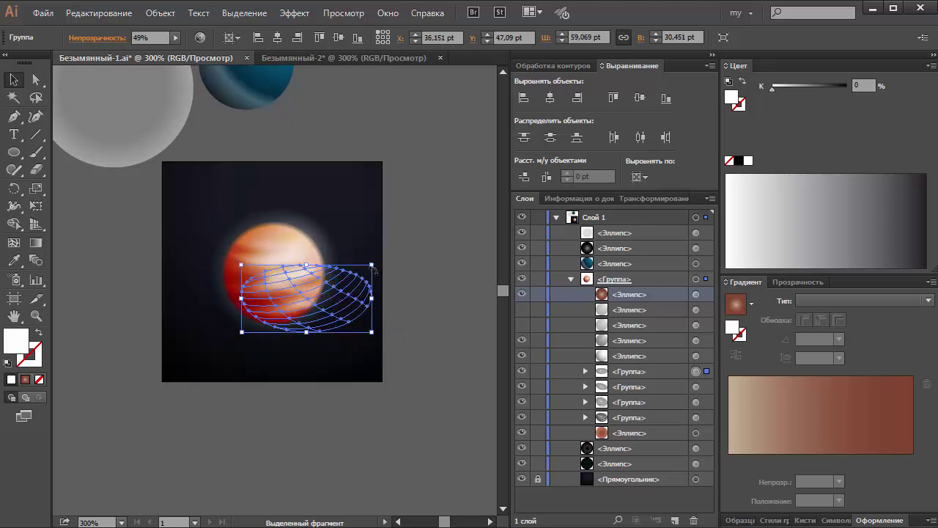
{"action": "right_click", "coordinate": [348, 308]}
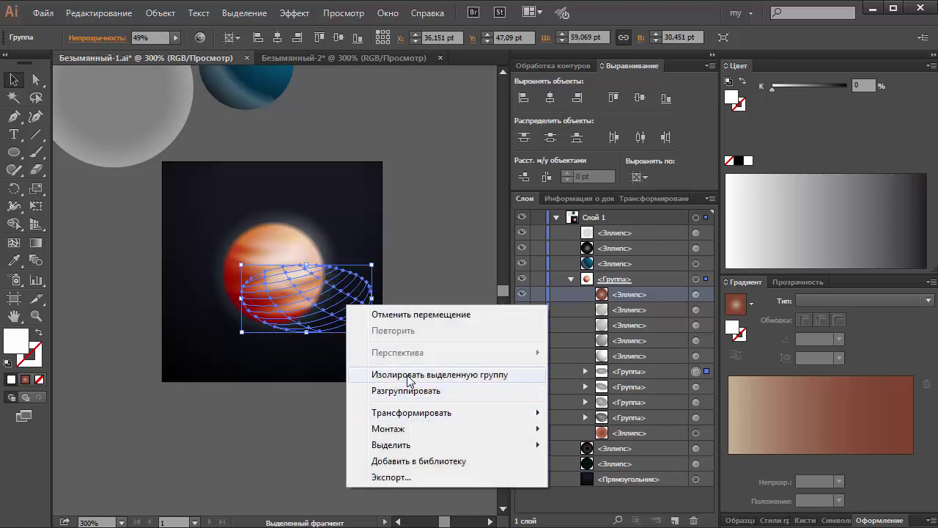
{"action": "mouse_move", "coordinate": [411, 412]}
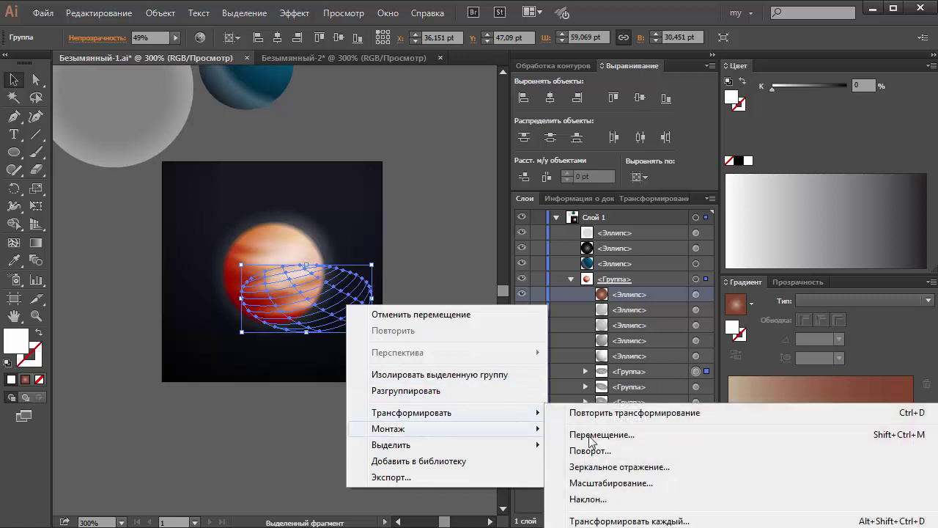
{"action": "left_click", "coordinate": [593, 462]}
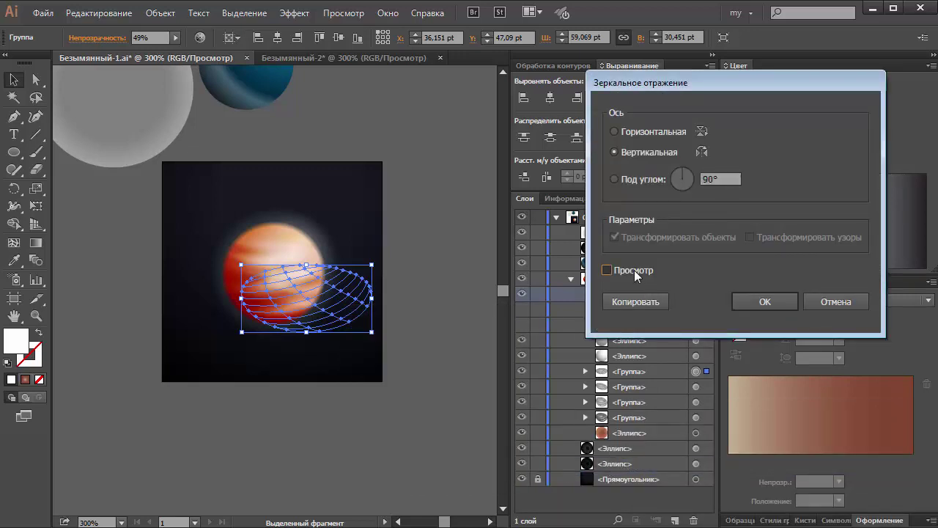
Step: Reflect the ring mesh vertically, move it left, rotate it about 170° and nudge it into place
{"action": "left_click", "coordinate": [634, 270]}
{"action": "left_click", "coordinate": [747, 303]}
{"action": "left_click_drag", "start_coordinate": [330, 298], "coordinate": [263, 298]}
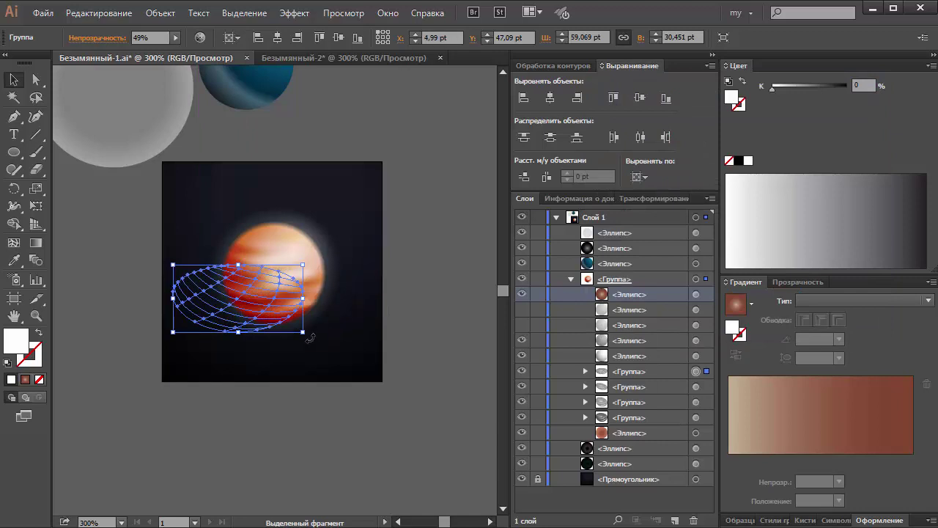
{"action": "left_click_drag", "start_coordinate": [310, 338], "coordinate": [312, 359]}
{"action": "mouse_move", "coordinate": [288, 326]}
{"action": "left_mouse_down"}
{"action": "mouse_move", "coordinate": [296, 316]}
{"action": "mouse_move", "coordinate": [335, 351]}
{"action": "left_mouse_up"}
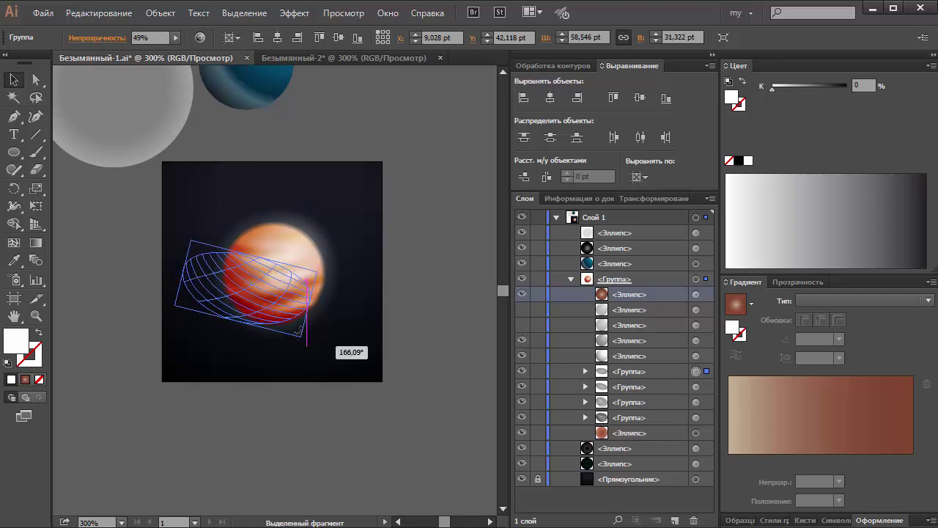
{"action": "left_click_drag", "start_coordinate": [288, 311], "coordinate": [294, 296]}
{"action": "left_click", "coordinate": [486, 295]}
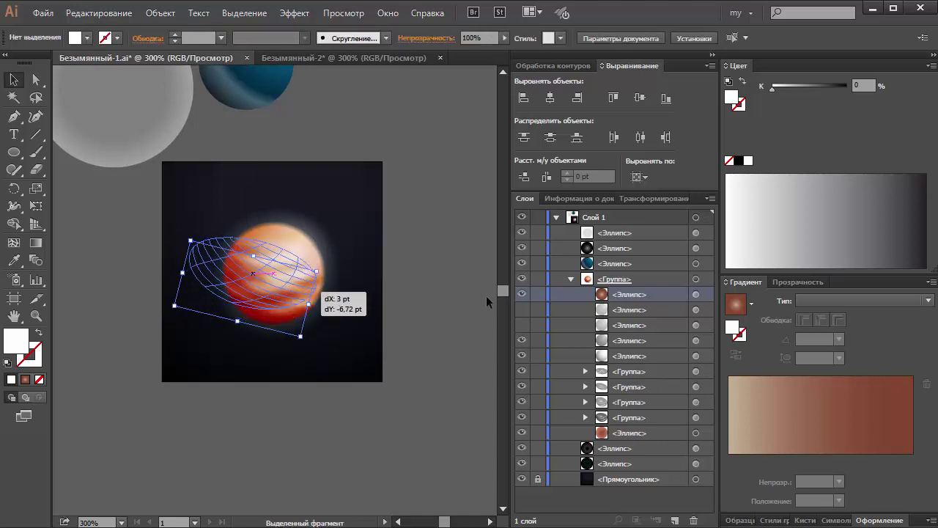
Step: Rotate the first ring group about 177° and shift it down and right
{"action": "left_click", "coordinate": [695, 371]}
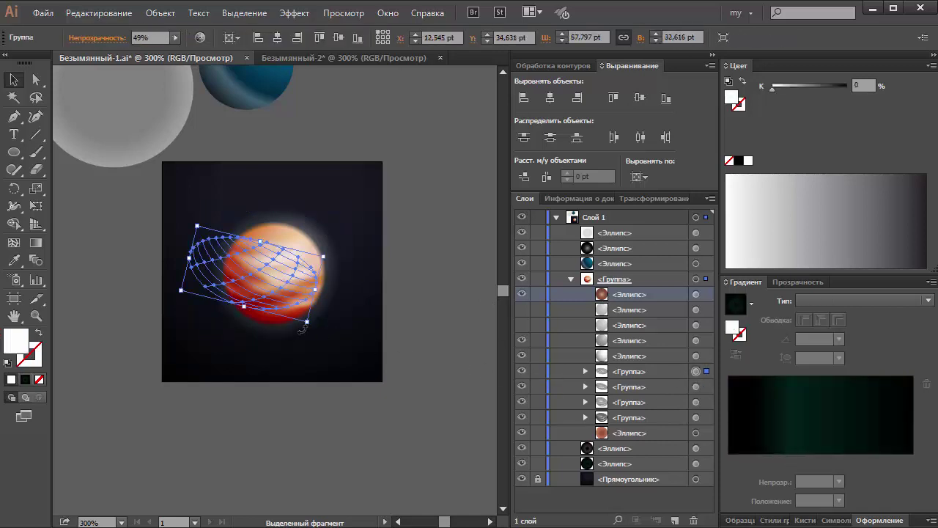
{"action": "left_click_drag", "start_coordinate": [302, 327], "coordinate": [323, 314]}
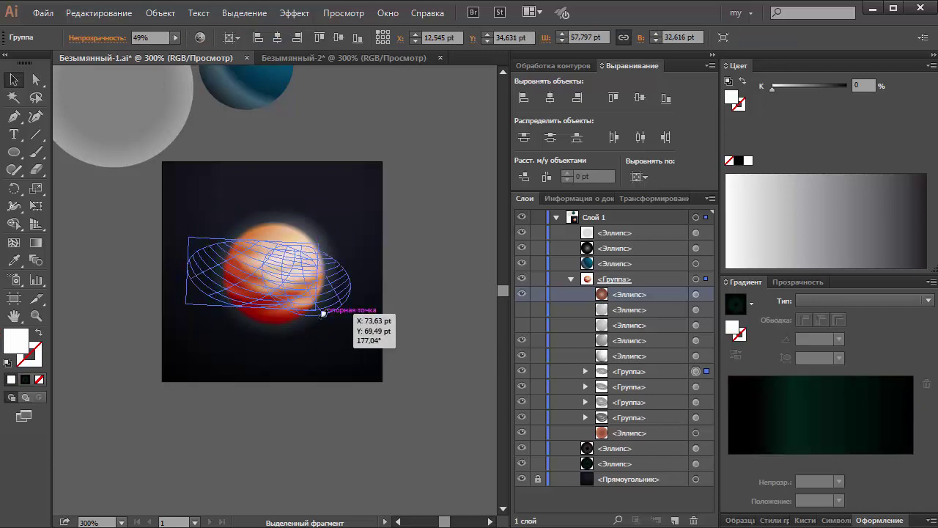
{"action": "left_click_drag", "start_coordinate": [265, 298], "coordinate": [267, 320]}
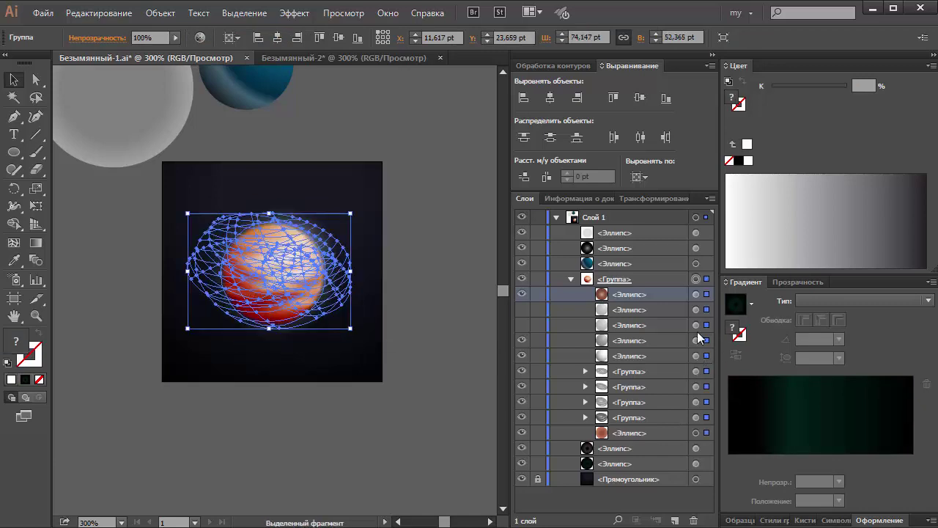
{"action": "left_click", "coordinate": [695, 372]}
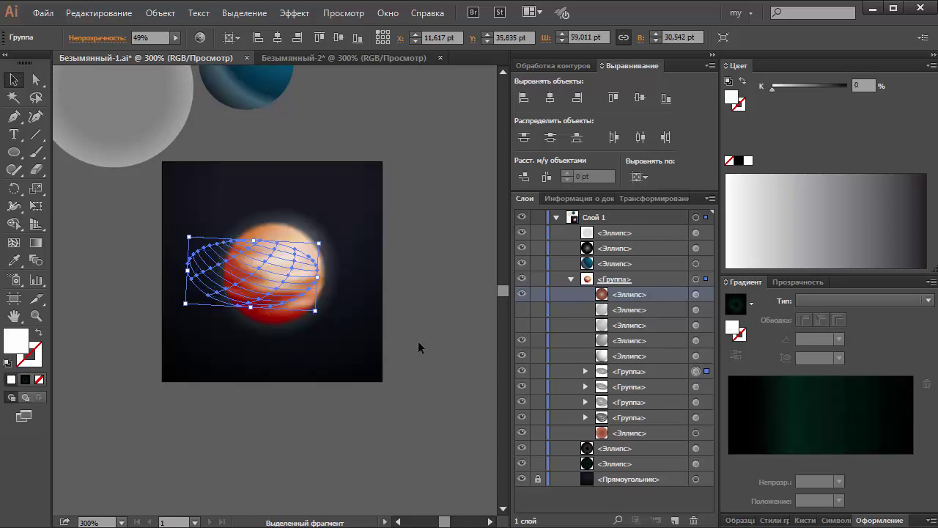
{"action": "left_click_drag", "start_coordinate": [197, 265], "coordinate": [206, 290]}
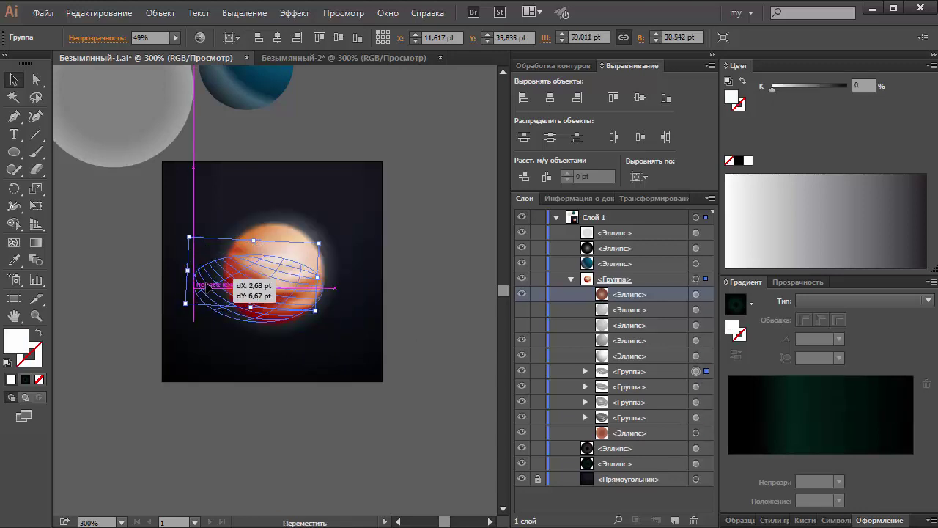
{"action": "left_click", "coordinate": [439, 315]}
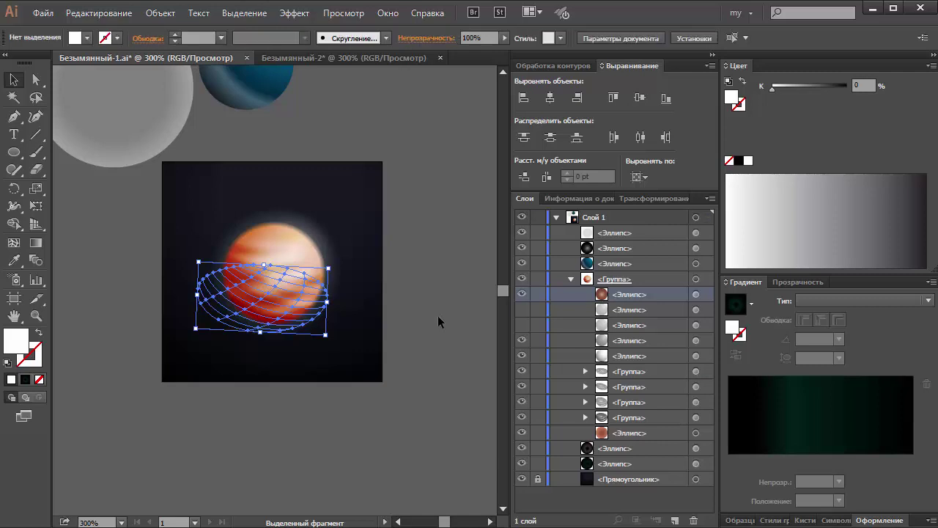
Step: Narrow the upper ring group to about 40 pt
{"action": "left_click", "coordinate": [689, 387]}
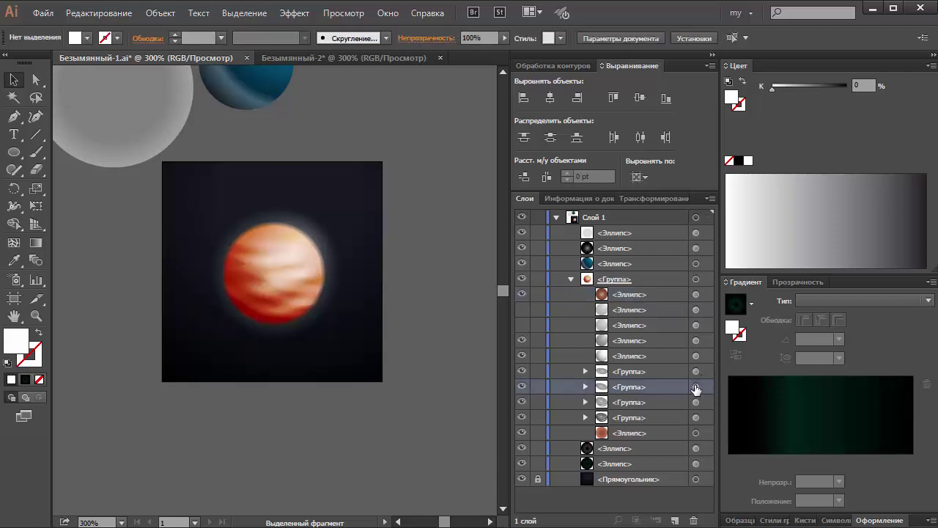
{"action": "left_click", "coordinate": [696, 387]}
{"action": "left_click", "coordinate": [696, 371]}
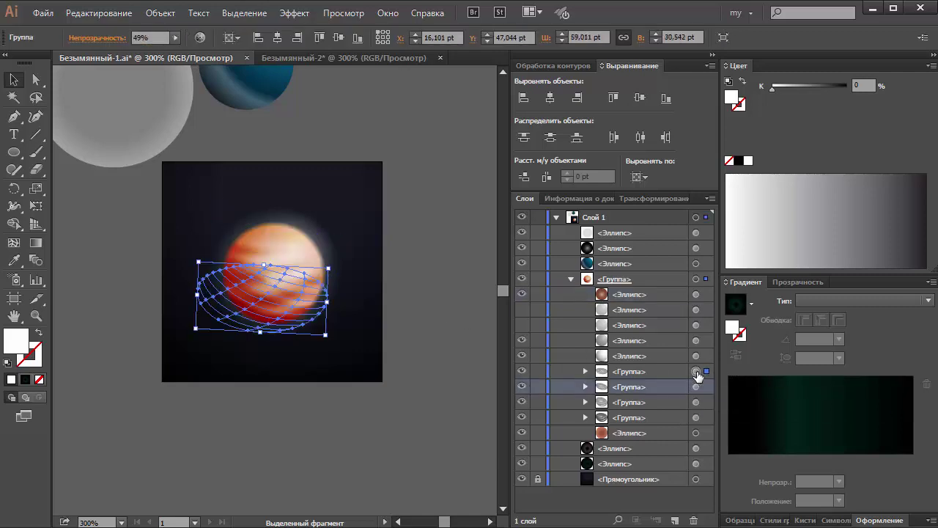
{"action": "mouse_move", "coordinate": [327, 314]}
{"action": "left_mouse_down"}
{"action": "mouse_move", "coordinate": [288, 311]}
{"action": "mouse_move", "coordinate": [292, 336]}
{"action": "mouse_move", "coordinate": [284, 332]}
{"action": "left_mouse_up"}
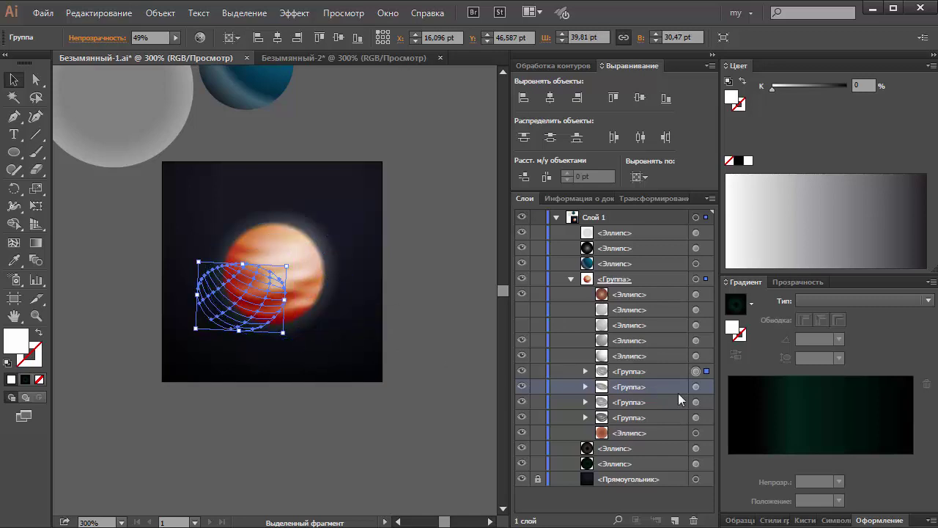
Step: Tilt the third warped band group about 11°, then select the smaller dark band group's options
{"action": "left_click", "coordinate": [696, 403]}
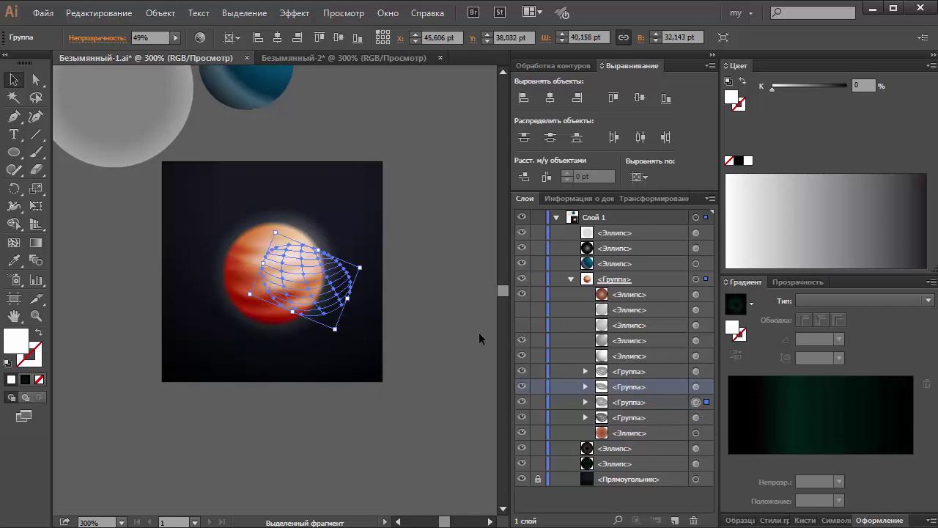
{"action": "left_click_drag", "start_coordinate": [355, 299], "coordinate": [352, 273]}
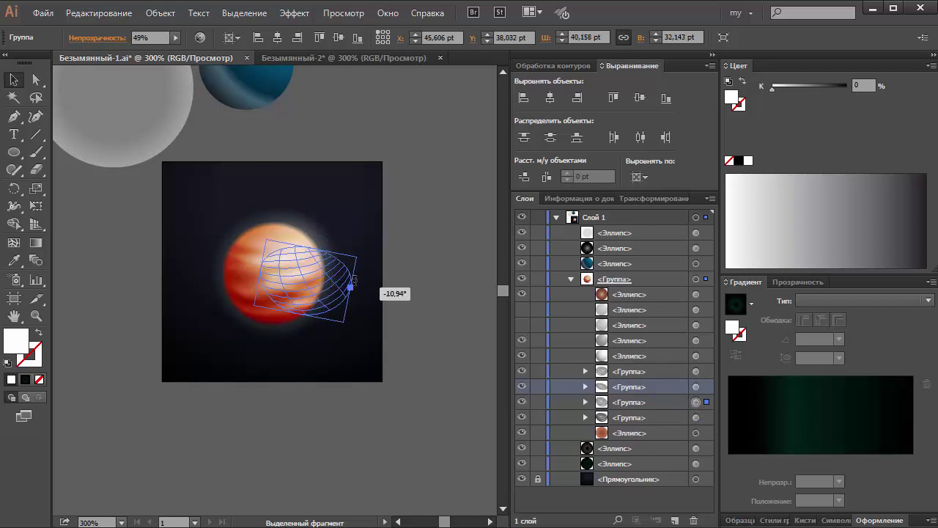
{"action": "left_click", "coordinate": [695, 402]}
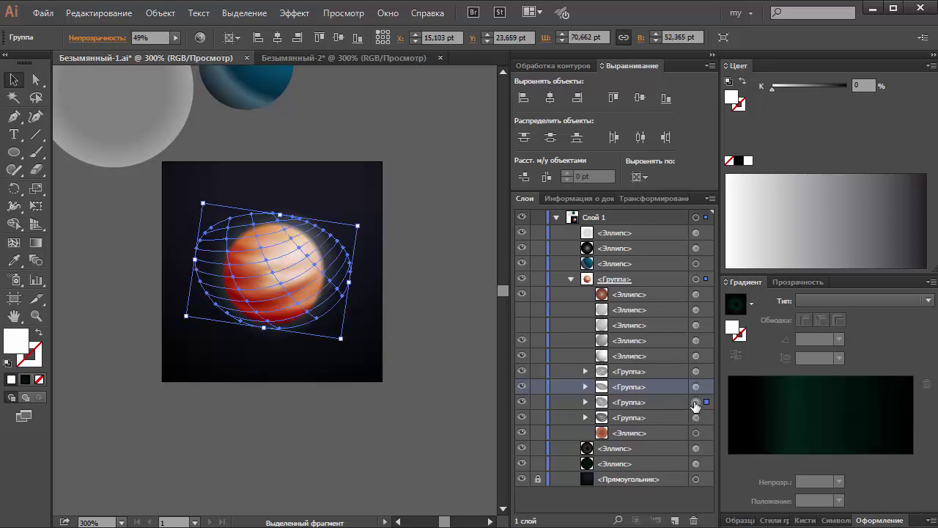
{"action": "left_click", "coordinate": [696, 387]}
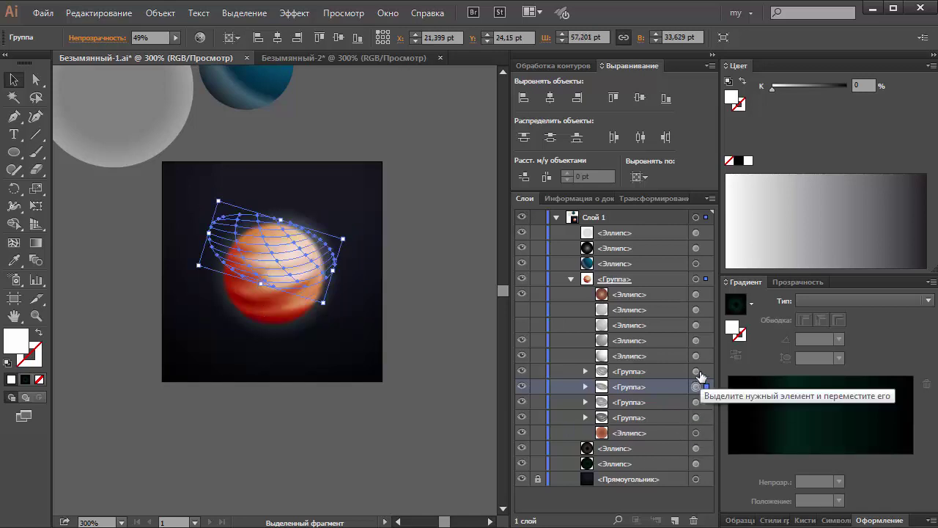
{"action": "right_click", "coordinate": [257, 318]}
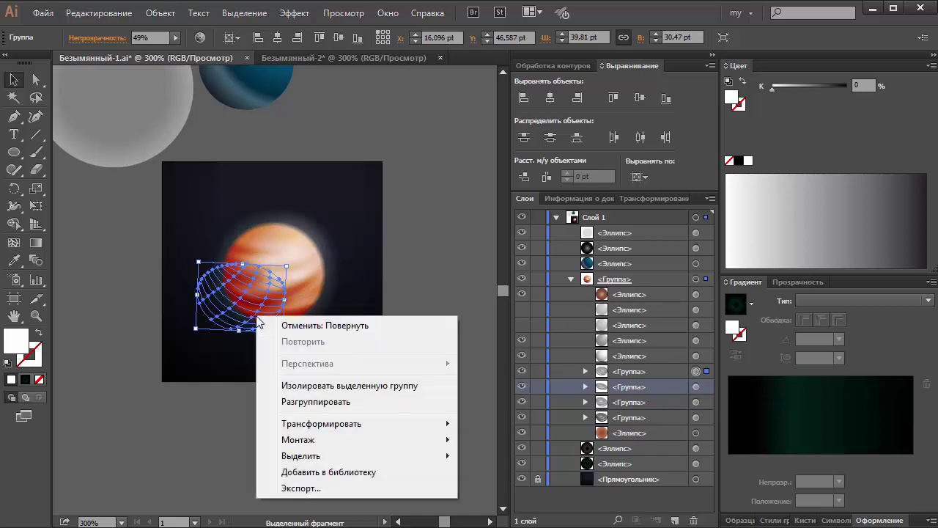
Step: In isolation mode, rotate the dark striped group, move it up-left, then exit isolation
{"action": "left_click", "coordinate": [282, 386]}
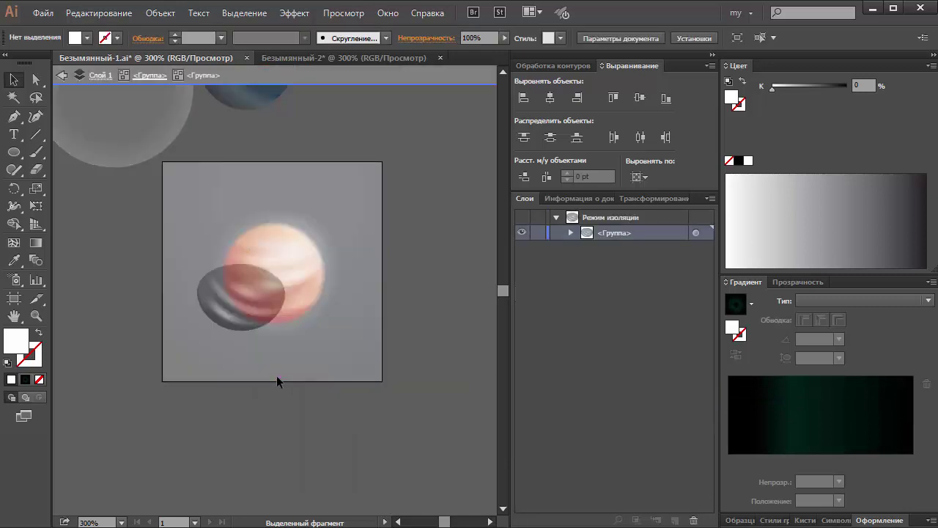
{"action": "left_click", "coordinate": [254, 304]}
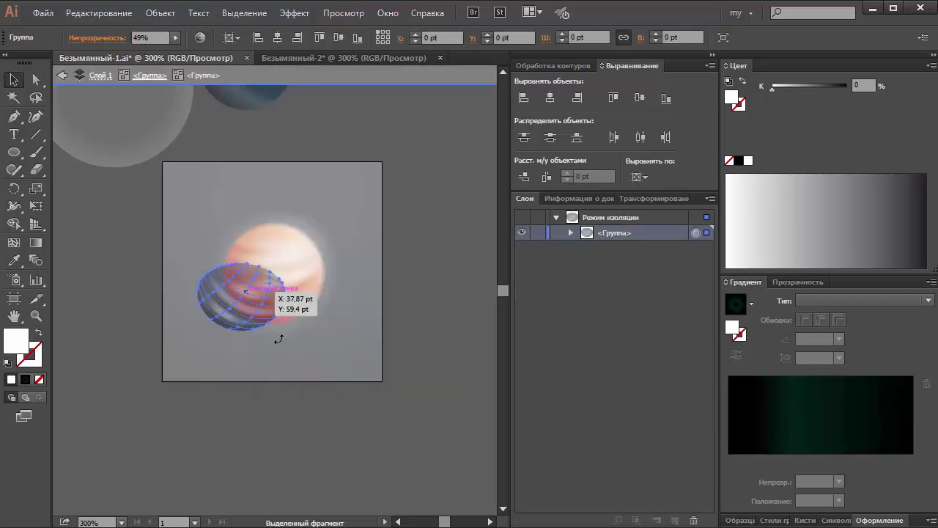
{"action": "mouse_move", "coordinate": [279, 339]}
{"action": "left_mouse_down"}
{"action": "mouse_move", "coordinate": [294, 298]}
{"action": "mouse_move", "coordinate": [355, 318]}
{"action": "left_mouse_up"}
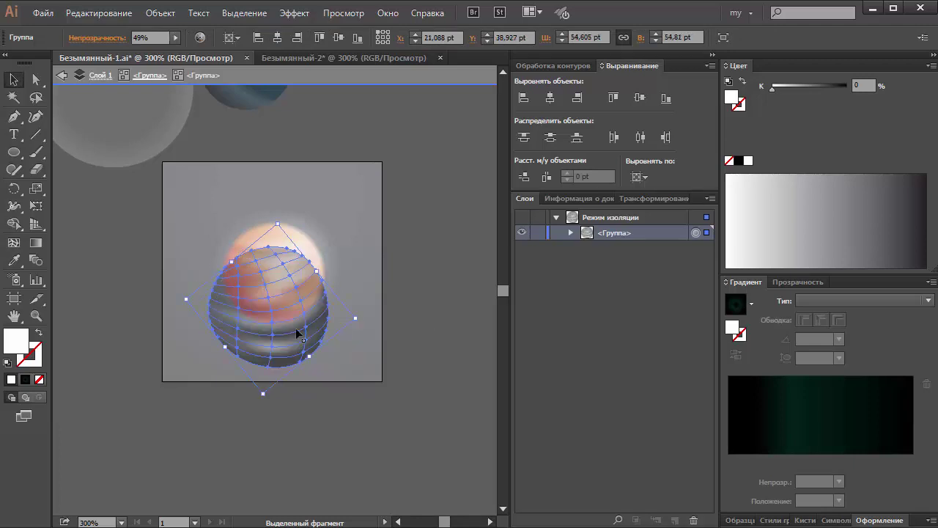
{"action": "left_click_drag", "start_coordinate": [297, 333], "coordinate": [317, 319]}
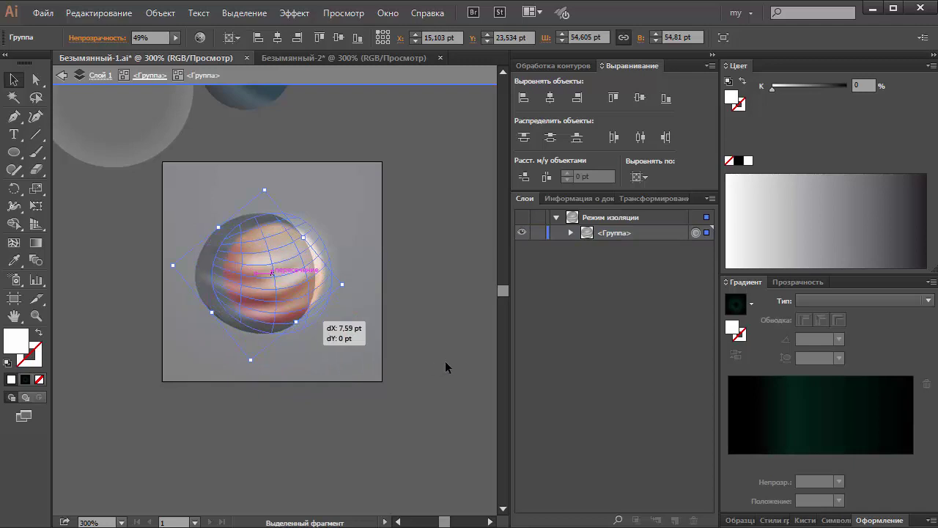
{"action": "double_click", "coordinate": [445, 360]}
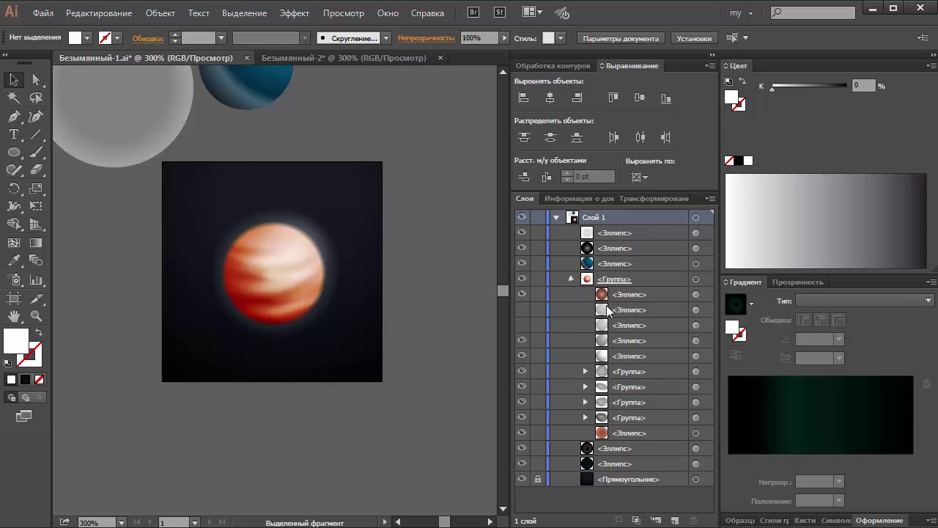
Step: Change the outer glow ellipse's middle gradient stop to warm orange-brown BE7236
{"action": "left_click", "coordinate": [571, 278]}
{"action": "left_click", "coordinate": [695, 295]}
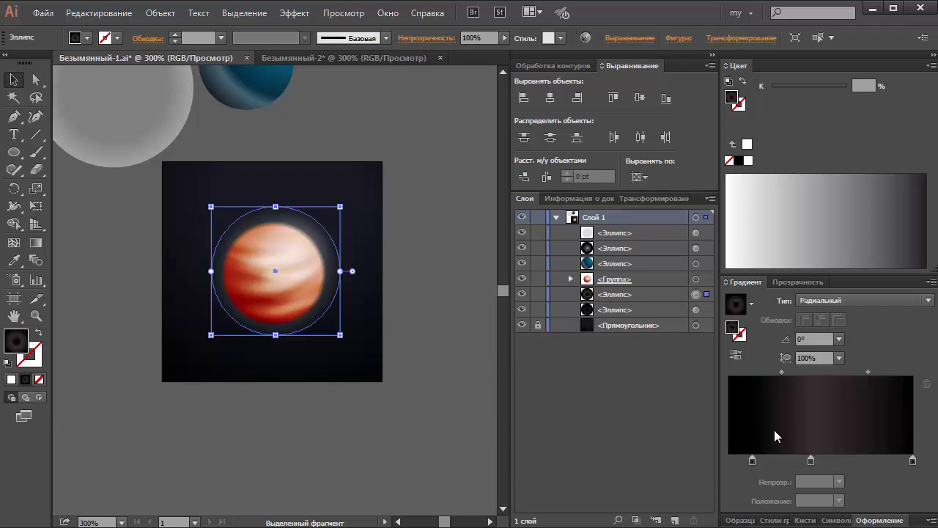
{"action": "left_click", "coordinate": [810, 461]}
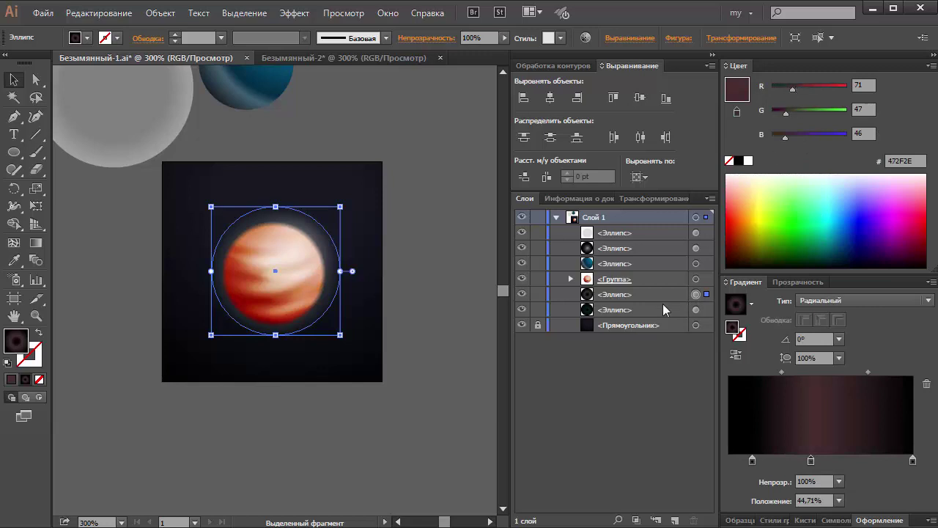
{"action": "left_click", "coordinate": [695, 310]}
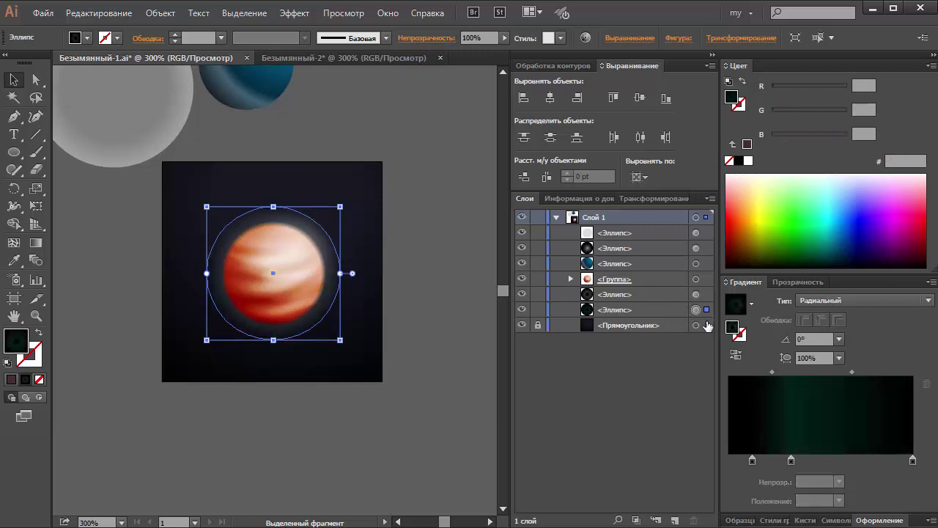
{"action": "left_click", "coordinate": [791, 460]}
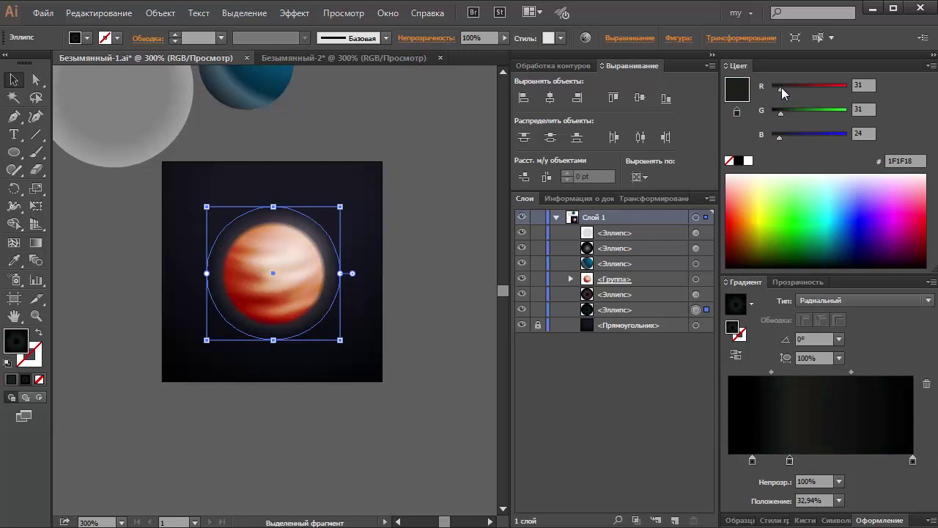
{"action": "mouse_move", "coordinate": [782, 87]}
{"action": "left_mouse_down"}
{"action": "mouse_move", "coordinate": [809, 88]}
{"action": "mouse_move", "coordinate": [821, 113]}
{"action": "mouse_move", "coordinate": [826, 87]}
{"action": "mouse_move", "coordinate": [837, 87]}
{"action": "mouse_move", "coordinate": [800, 112]}
{"action": "mouse_move", "coordinate": [794, 137]}
{"action": "mouse_move", "coordinate": [821, 114]}
{"action": "left_mouse_up"}
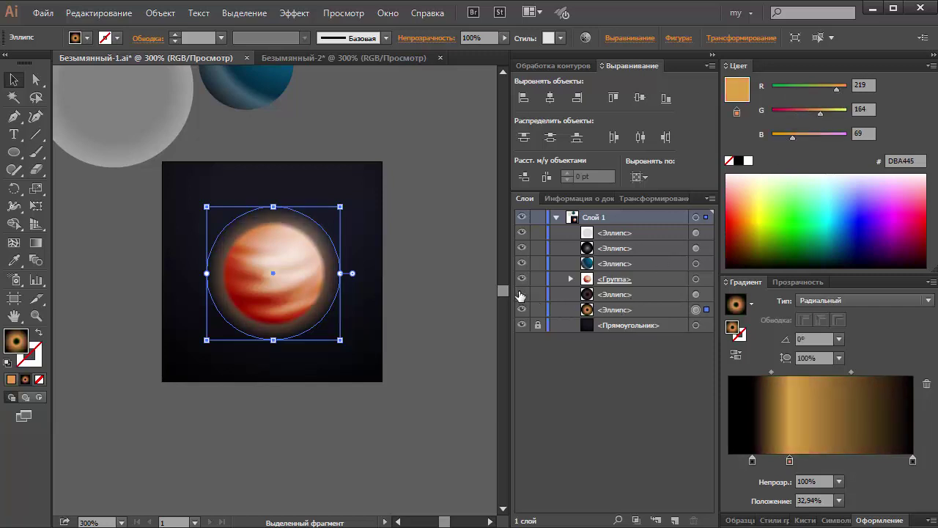
{"action": "left_click", "coordinate": [807, 111]}
{"action": "left_click", "coordinate": [827, 90]}
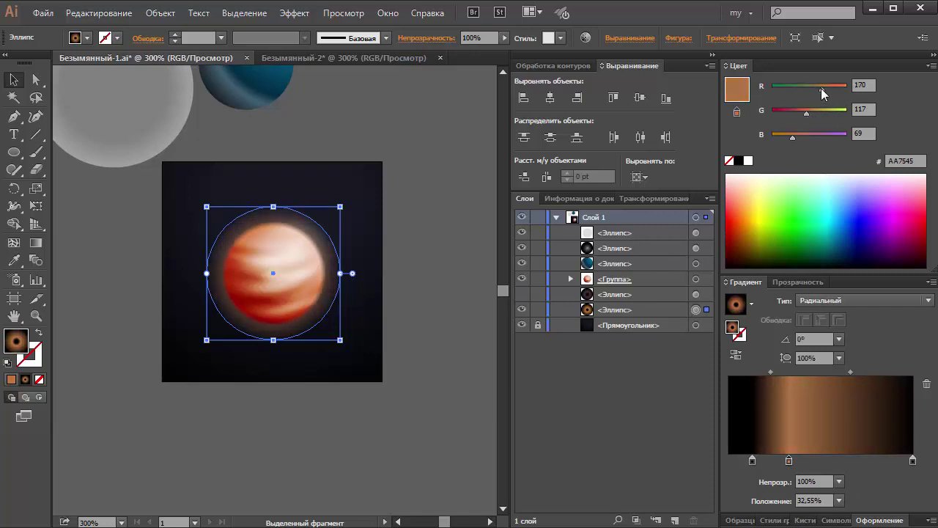
{"action": "left_click", "coordinate": [787, 136]}
{"action": "left_click", "coordinate": [788, 137]}
{"action": "left_click", "coordinate": [806, 113]}
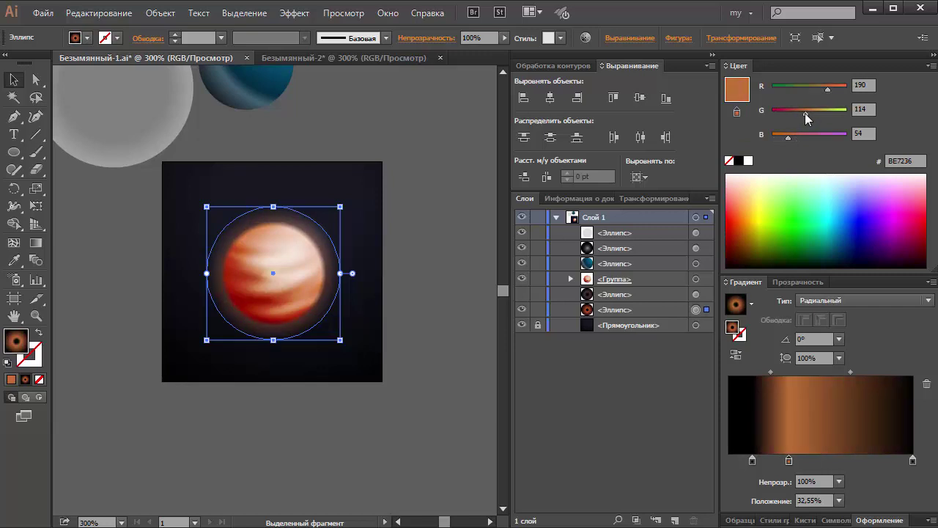
Step: Make the background gradient dark brown 2E1809 with stop at 15%, midpoint 35%, and lock it
{"action": "left_click", "coordinate": [798, 282]}
{"action": "left_click", "coordinate": [736, 325]}
{"action": "left_click", "coordinate": [698, 325]}
{"action": "left_click", "coordinate": [788, 460]}
{"action": "left_click", "coordinate": [792, 87]}
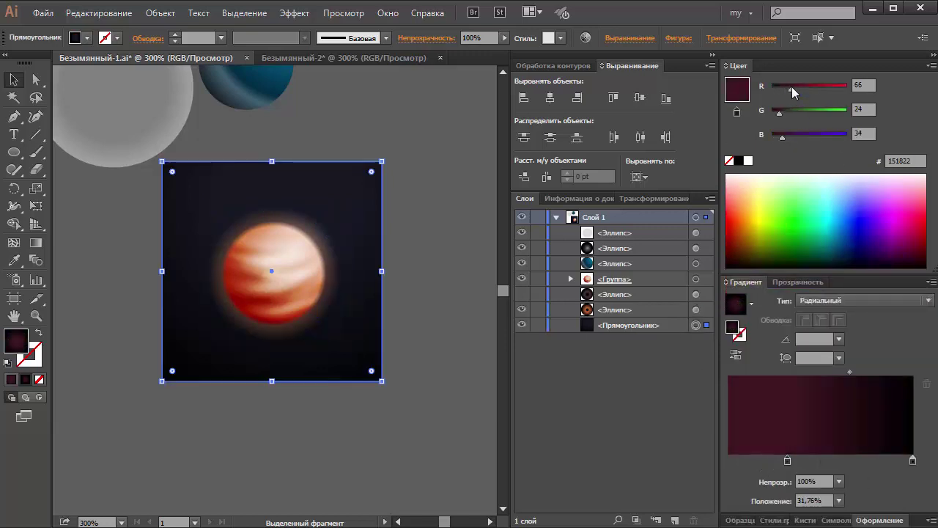
{"action": "left_click_drag", "start_coordinate": [791, 86], "coordinate": [785, 86]}
{"action": "left_click_drag", "start_coordinate": [774, 137], "coordinate": [774, 137]}
{"action": "left_click_drag", "start_coordinate": [788, 461], "coordinate": [757, 461]}
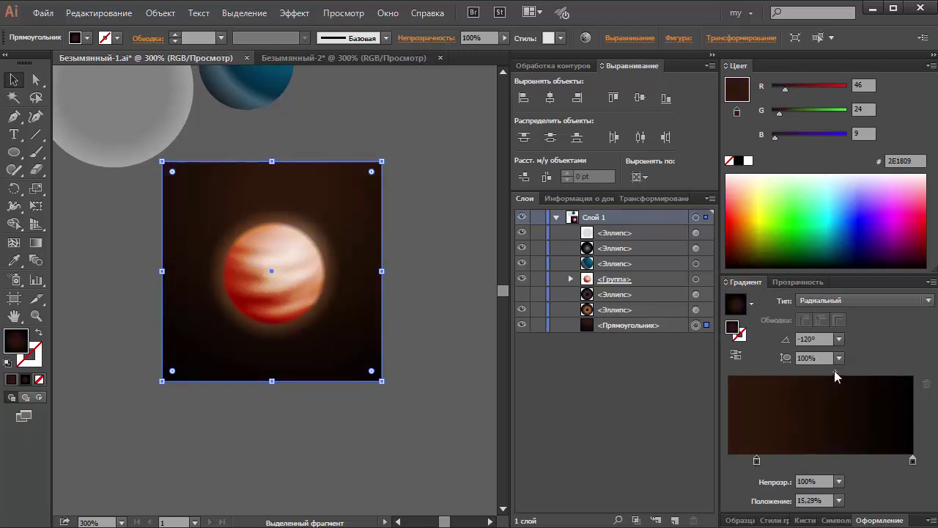
{"action": "left_click_drag", "start_coordinate": [834, 371], "coordinate": [807, 372]}
{"action": "left_click", "coordinate": [538, 325]}
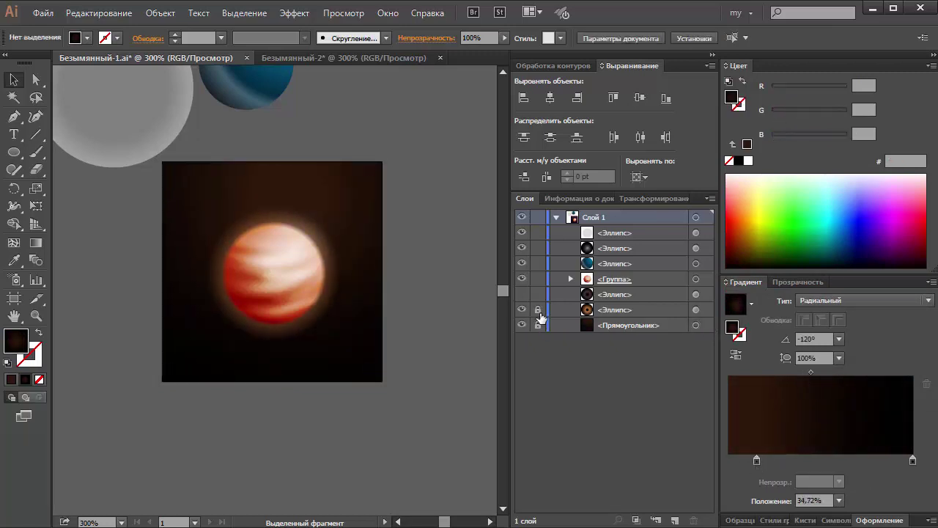
Step: Draw a large circle below the planet square and nudge it into place
{"action": "left_click_drag", "start_coordinate": [14, 152], "coordinate": [66, 186]}
{"action": "scroll", "coordinate": [293, 256], "scroll_direction": "down", "scroll_amount": 1}
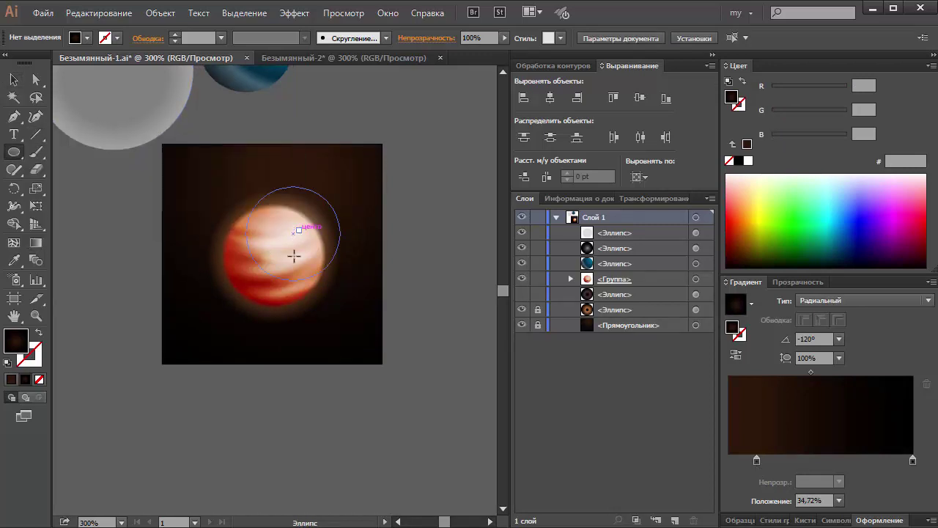
{"action": "scroll", "coordinate": [293, 256], "scroll_direction": "down", "scroll_amount": 9}
{"action": "scroll", "coordinate": [293, 256], "scroll_direction": "down", "scroll_amount": 2}
{"action": "left_click_drag", "start_coordinate": [123, 248], "coordinate": [384, 409]}
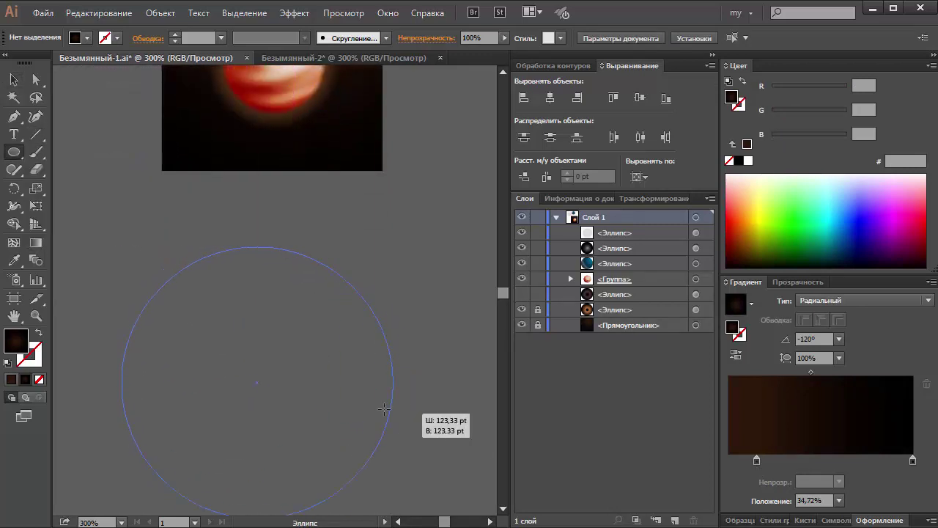
{"action": "left_click", "coordinate": [14, 79]}
{"action": "left_click_drag", "start_coordinate": [277, 352], "coordinate": [291, 318]}
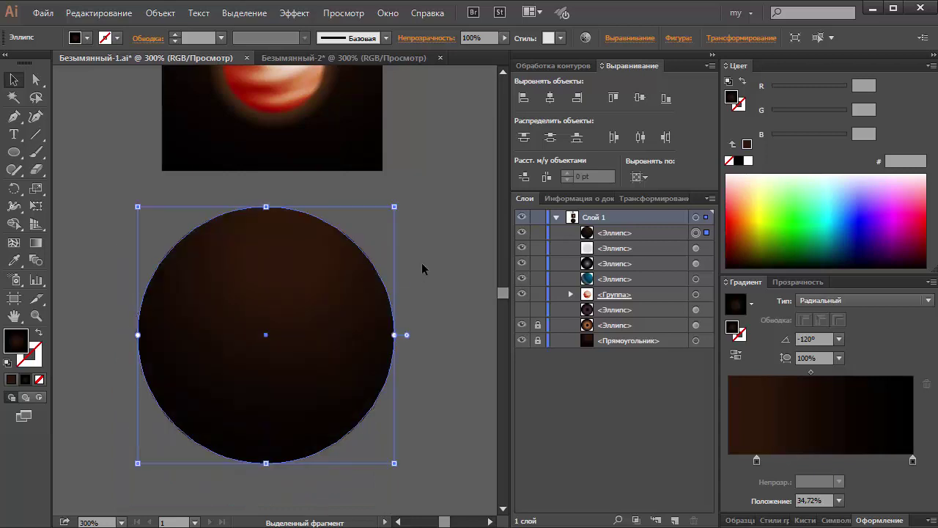
Step: Give the new circle no fill and a dark brown stroke
{"action": "scroll", "coordinate": [422, 267], "scroll_direction": "up", "scroll_amount": 5}
{"action": "scroll", "coordinate": [422, 267], "scroll_direction": "up", "scroll_amount": 1}
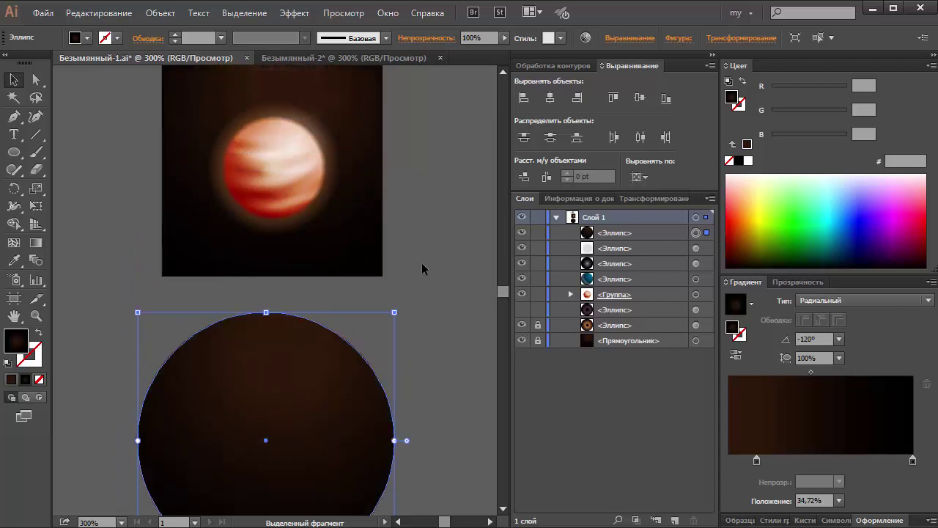
{"action": "scroll", "coordinate": [421, 268], "scroll_direction": "down", "scroll_amount": 2}
{"action": "scroll", "coordinate": [422, 268], "scroll_direction": "down", "scroll_amount": 3}
{"action": "scroll", "coordinate": [422, 268], "scroll_direction": "down", "scroll_amount": 1}
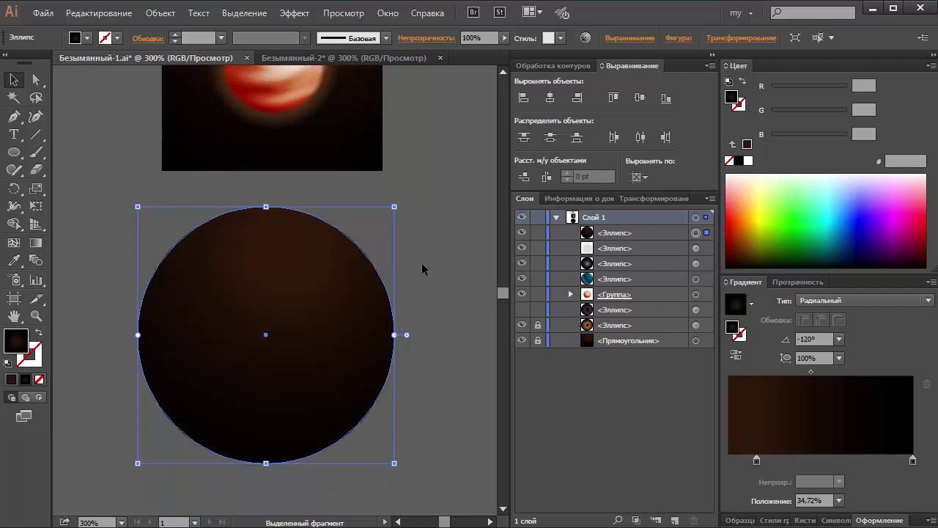
{"action": "scroll", "coordinate": [422, 269], "scroll_direction": "down", "scroll_amount": 1}
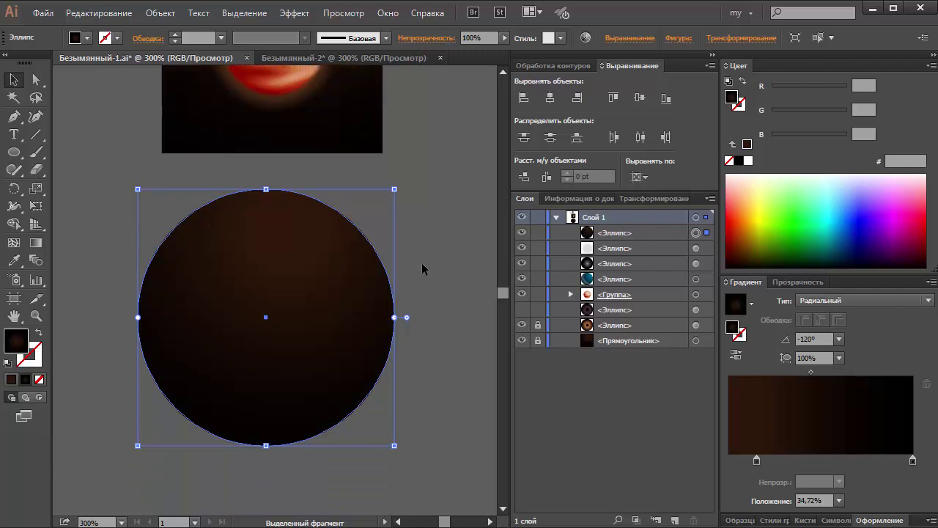
{"action": "left_click", "coordinate": [729, 160]}
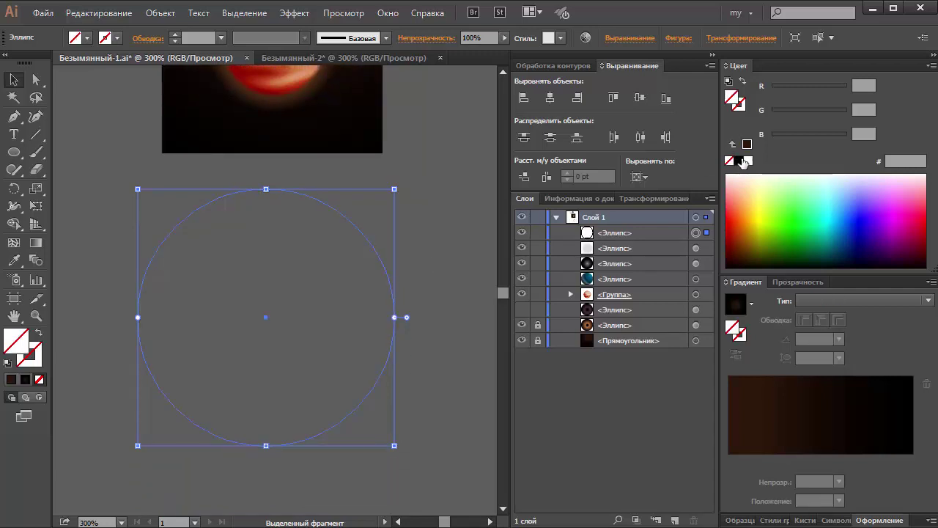
{"action": "left_click", "coordinate": [740, 104]}
{"action": "left_click", "coordinate": [747, 144]}
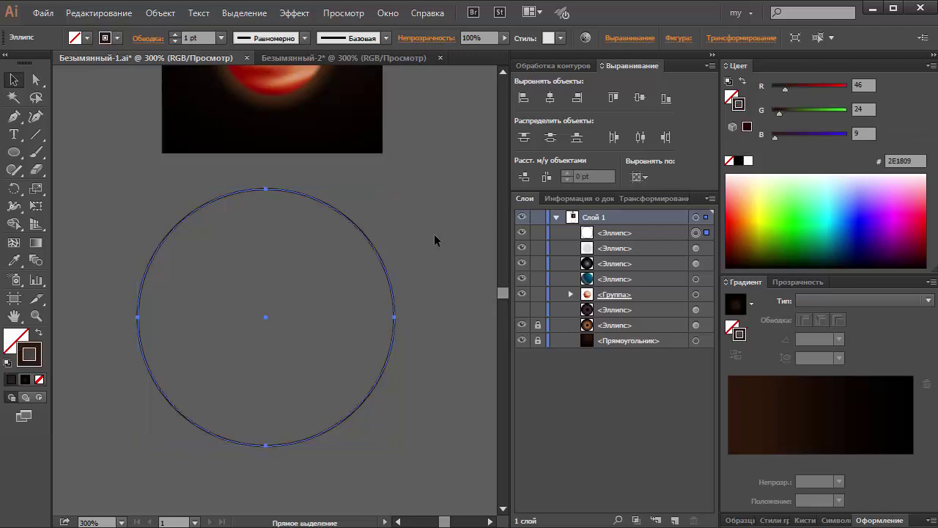
Step: Duplicate the circle as an inner ring with a 13 pt stroke, scaled around its centre
{"action": "key", "text": "ctrl+c"}
{"action": "key", "text": "ctrl+f"}
{"action": "left_click_drag", "start_coordinate": [380, 196], "coordinate": [350, 225]}
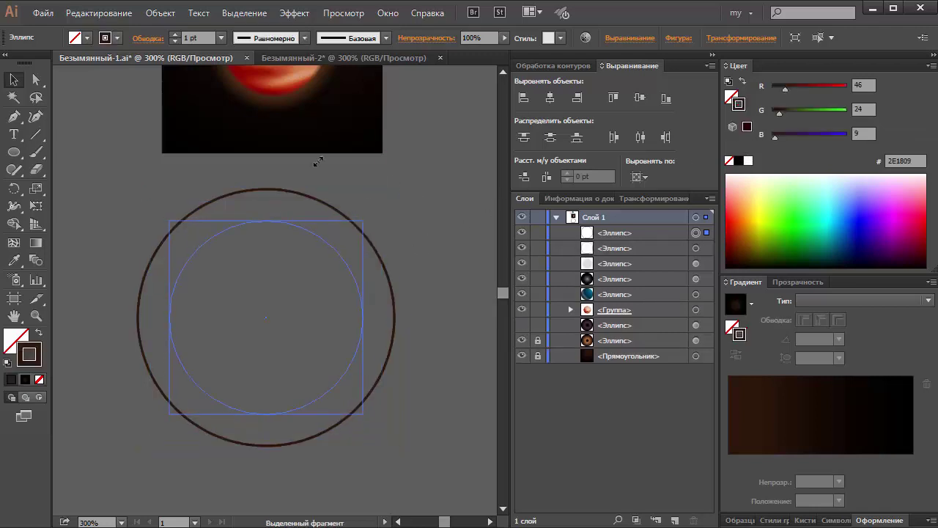
{"action": "double_click", "coordinate": [198, 36]}
{"action": "type", "text": "10"}
{"action": "key", "text": "Return"}
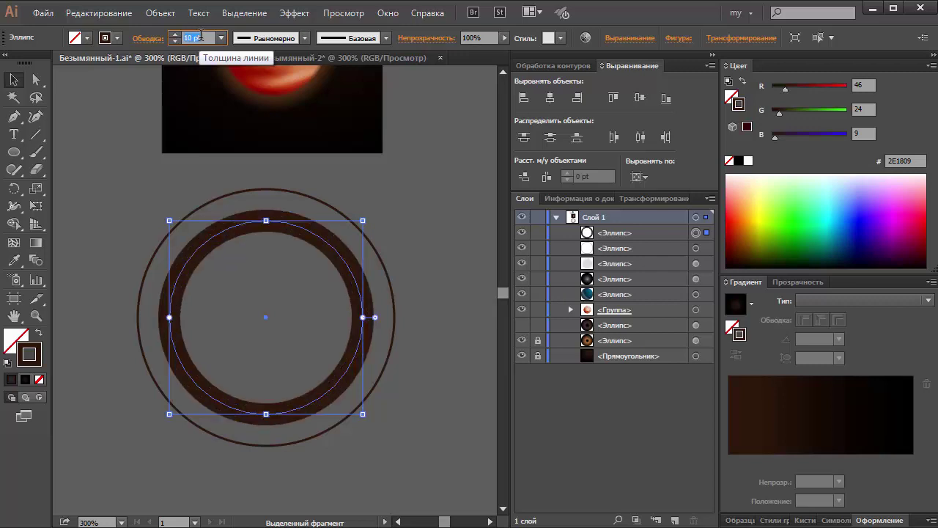
{"action": "key", "text": "Up"}
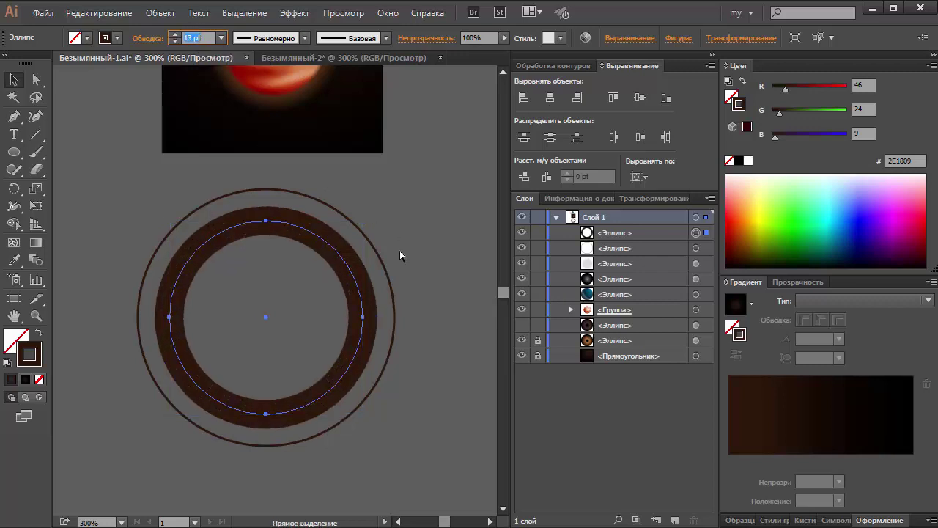
{"action": "left_click_drag", "start_coordinate": [362, 220], "coordinate": [386, 198]}
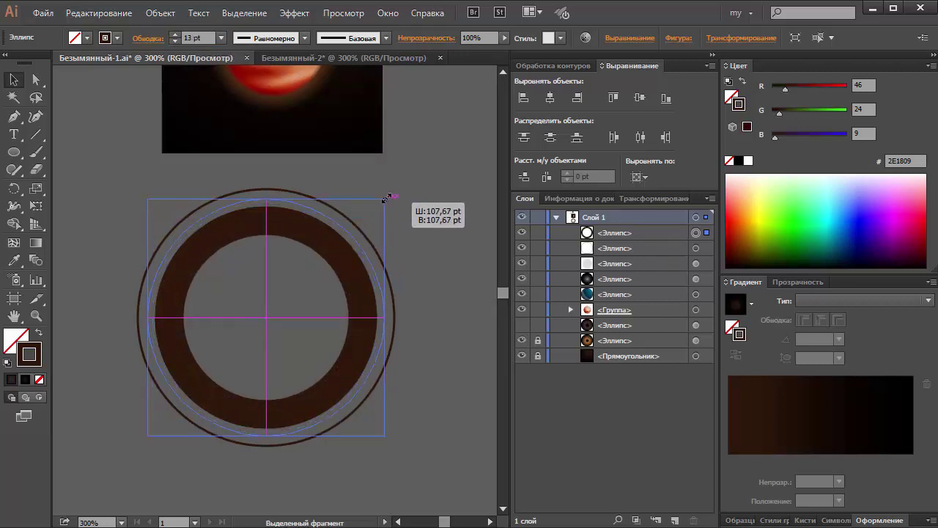
Step: Reduce the ring's stroke to 4 pt and enlarge it around its centre
{"action": "key", "text": "Down"}
{"action": "key", "text": "Down"}
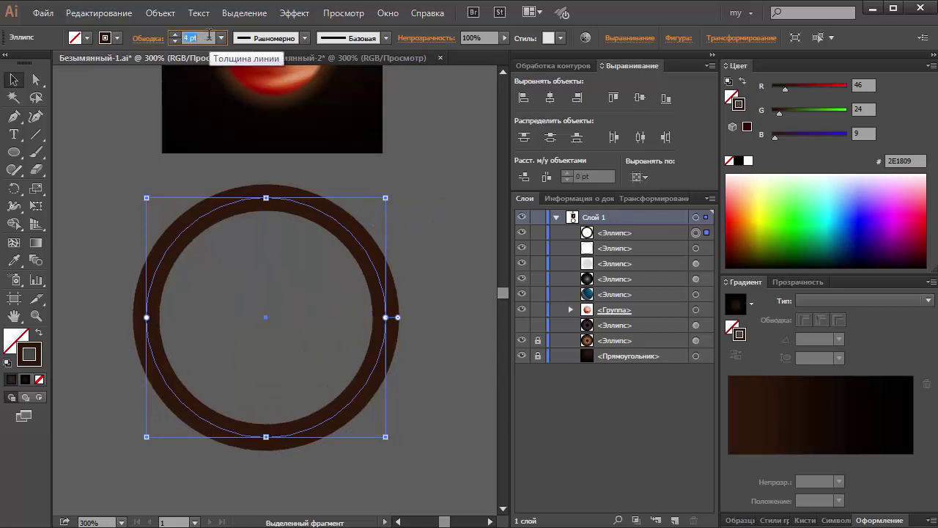
{"action": "key", "text": "Down"}
{"action": "key", "text": "Down"}
{"action": "mouse_move", "coordinate": [386, 198]}
{"action": "left_mouse_down"}
{"action": "mouse_move", "coordinate": [415, 185]}
{"action": "mouse_move", "coordinate": [417, 168]}
{"action": "left_mouse_up"}
Step: Add another ring copy inside the others with a thicker stroke, about 98 pt across
{"action": "key", "text": "ctrl+z"}
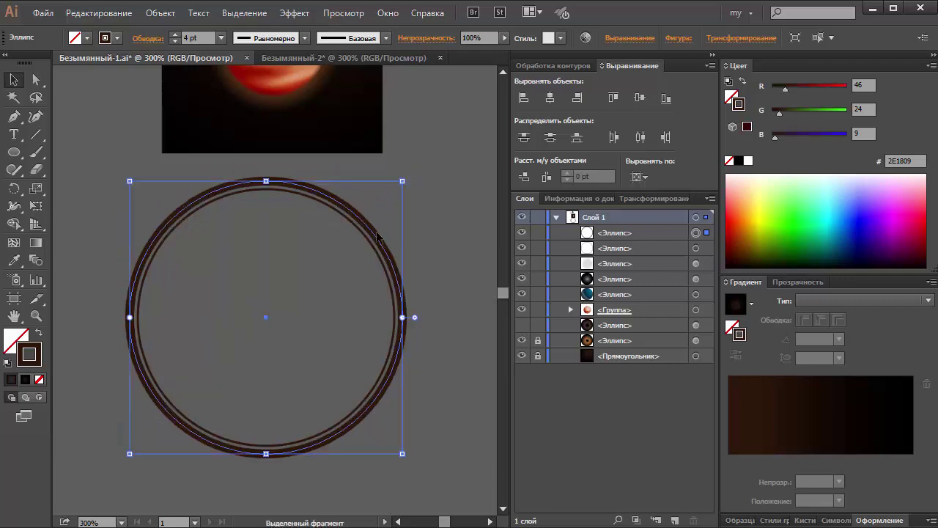
{"action": "key", "text": "ctrl+c"}
{"action": "key", "text": "ctrl+f"}
{"action": "left_click_drag", "start_coordinate": [402, 181], "coordinate": [366, 207]}
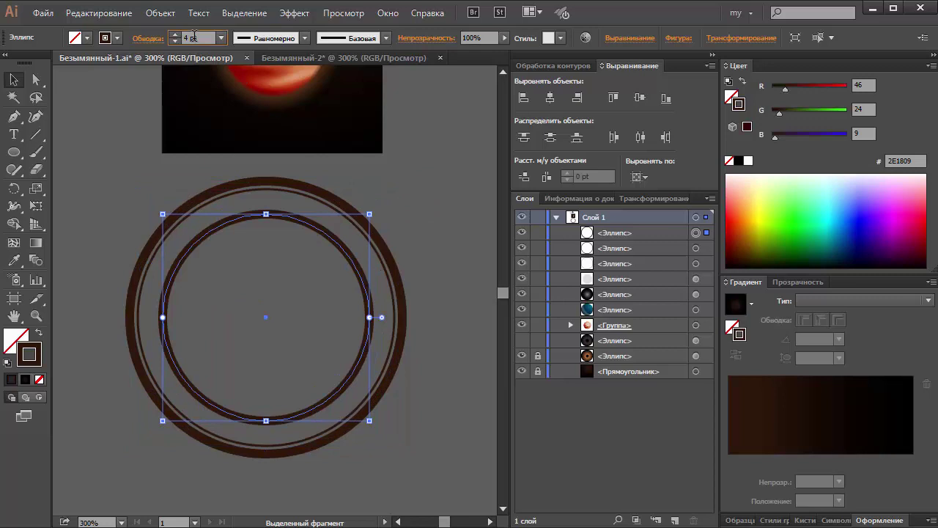
{"action": "key", "text": "Up"}
{"action": "key", "text": "Up"}
{"action": "key", "text": "Up"}
{"action": "key", "text": "Up"}
{"action": "key", "text": "Up"}
{"action": "key", "text": "Up"}
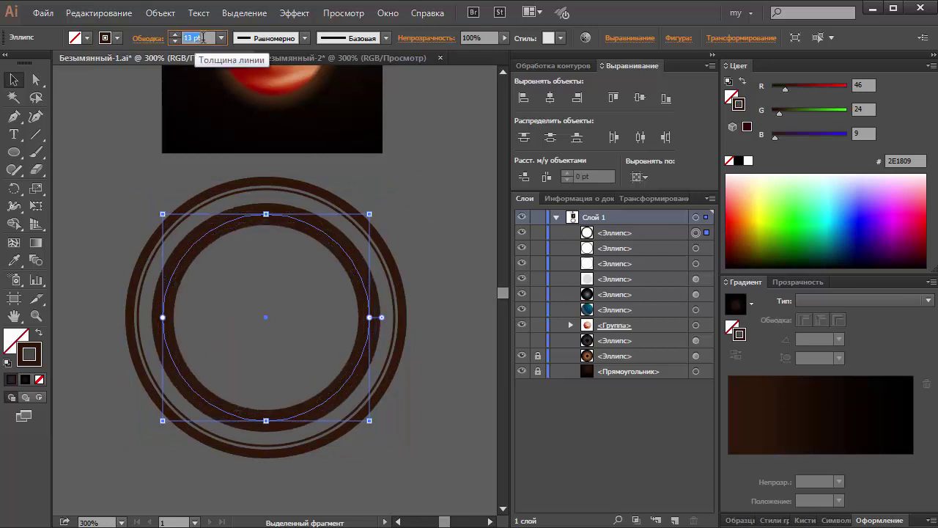
{"action": "left_click_drag", "start_coordinate": [370, 214], "coordinate": [377, 210]}
{"action": "key", "text": "ctrl+shift+a"}
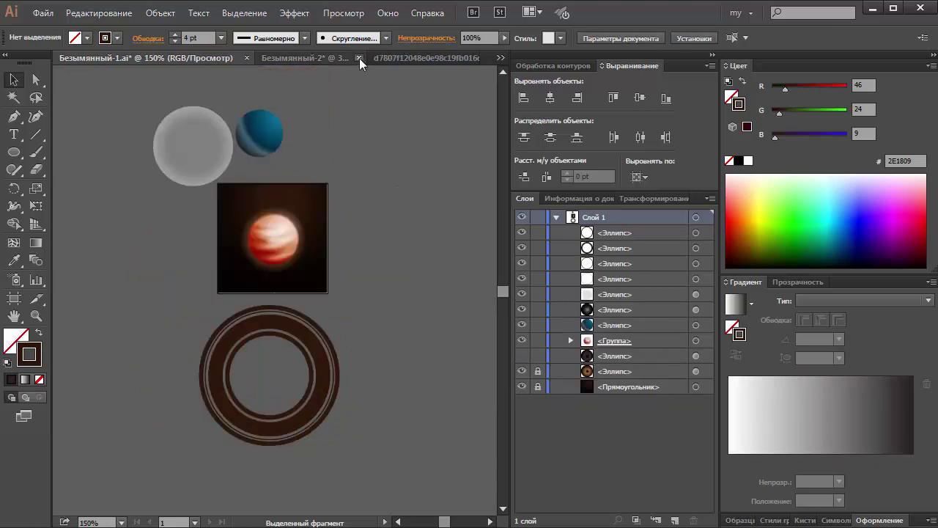
Step: Close the second untitled document without saving and return to the main planet document
{"action": "left_click", "coordinate": [359, 58]}
{"action": "left_click", "coordinate": [545, 289]}
{"action": "left_click", "coordinate": [350, 59]}
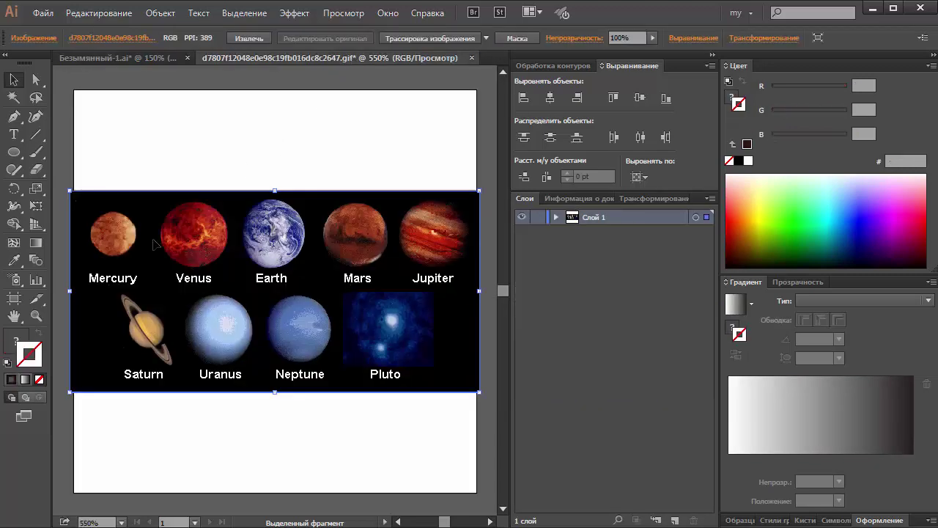
{"action": "left_click", "coordinate": [120, 55]}
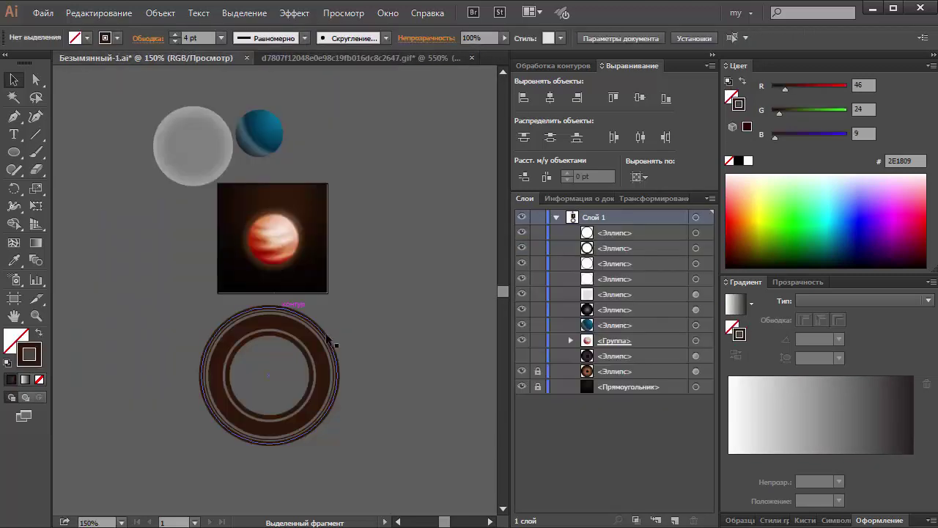
Step: Recolour the ring set copper brown 745B48 and set the Color panel to HSB
{"action": "left_click_drag", "start_coordinate": [362, 349], "coordinate": [284, 380]}
{"action": "mouse_move", "coordinate": [791, 93]}
{"action": "left_mouse_down"}
{"action": "mouse_move", "coordinate": [793, 134]}
{"action": "mouse_move", "coordinate": [806, 84]}
{"action": "left_mouse_up"}
{"action": "left_click", "coordinate": [475, 347]}
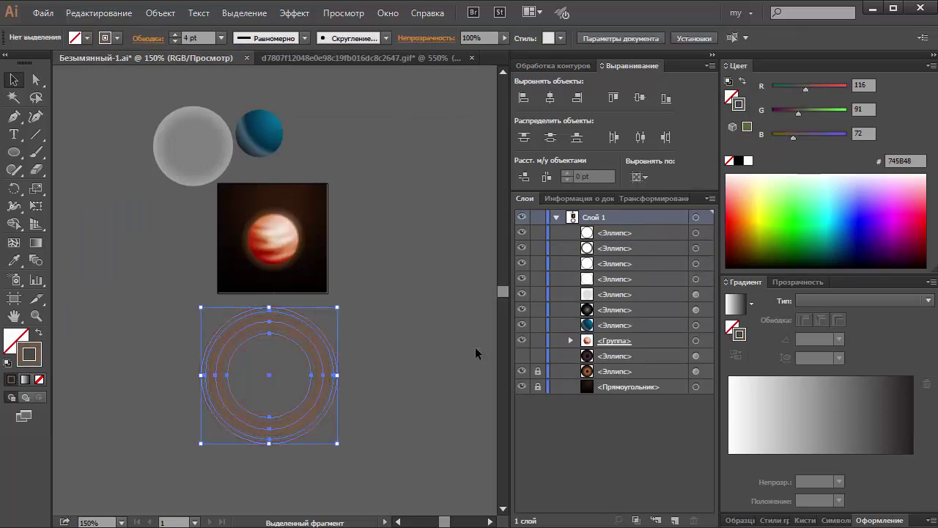
{"action": "left_click", "coordinate": [314, 374], "text": "ctrl"}
{"action": "left_click", "coordinate": [931, 65]}
{"action": "left_click", "coordinate": [812, 129]}
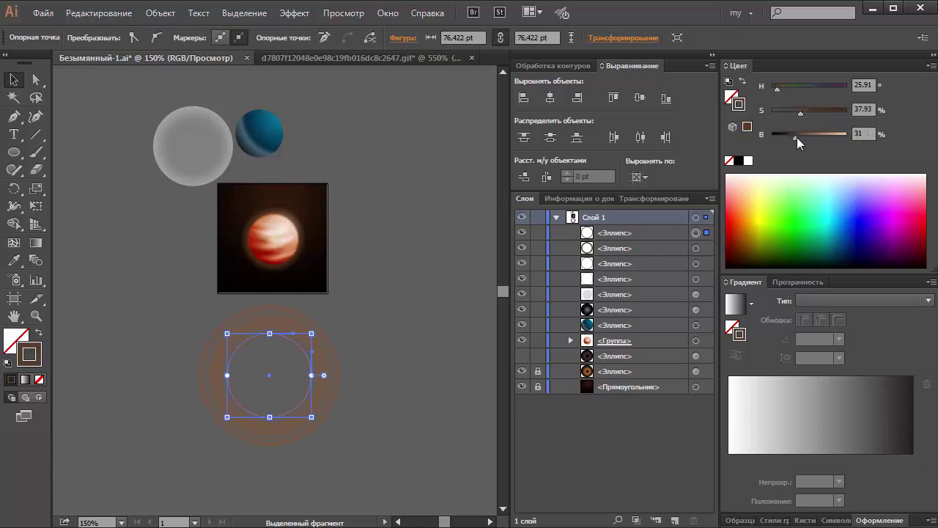
{"action": "left_click", "coordinate": [385, 329]}
Step: Zoom in on the ring edge, widen the copper ellipse and adjust its stroke shade
{"action": "left_click_drag", "start_coordinate": [385, 329], "coordinate": [251, 402]}
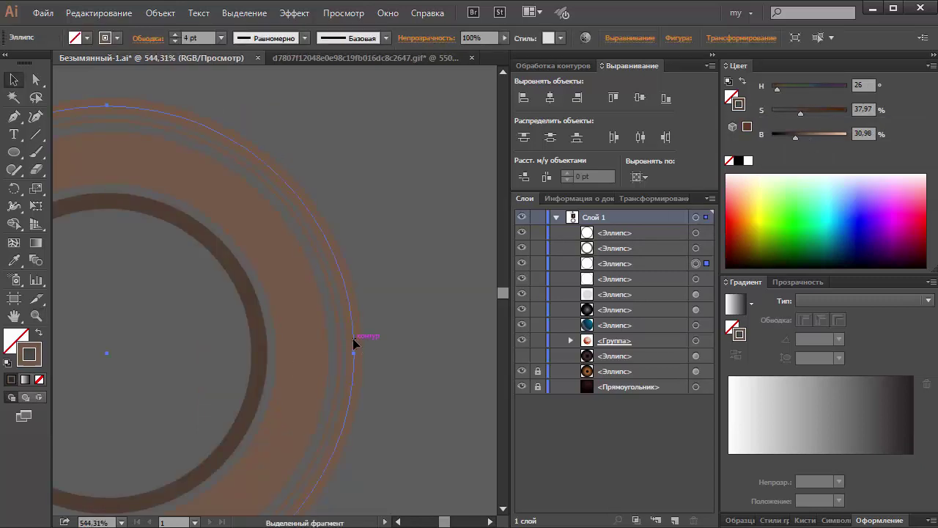
{"action": "left_click", "coordinate": [354, 342]}
{"action": "left_click", "coordinate": [360, 282]}
{"action": "left_click", "coordinate": [331, 290]}
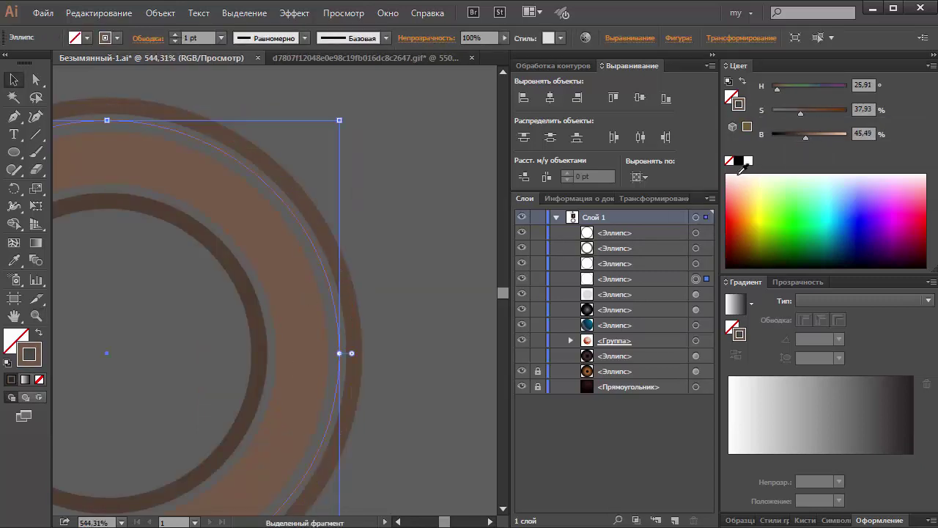
{"action": "left_click_drag", "start_coordinate": [339, 355], "coordinate": [350, 354]}
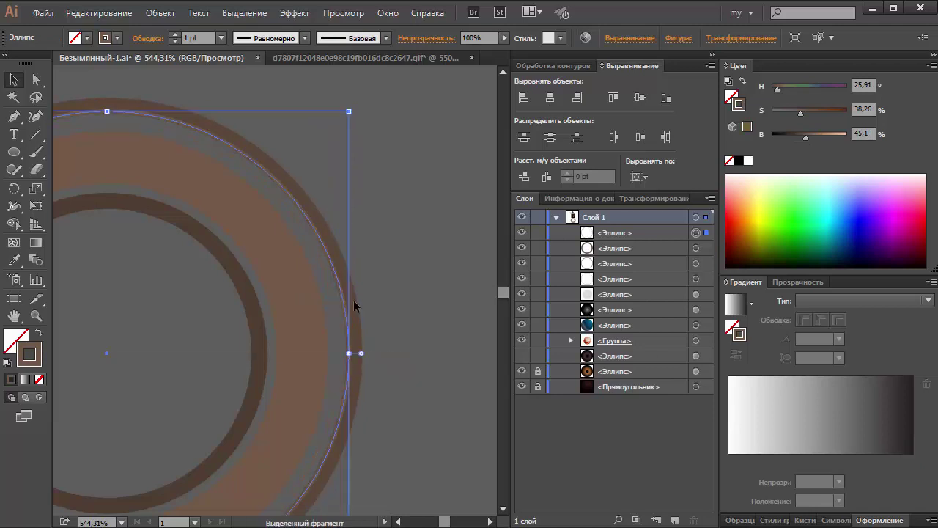
{"action": "left_click", "coordinate": [820, 139]}
{"action": "left_click", "coordinate": [312, 344]}
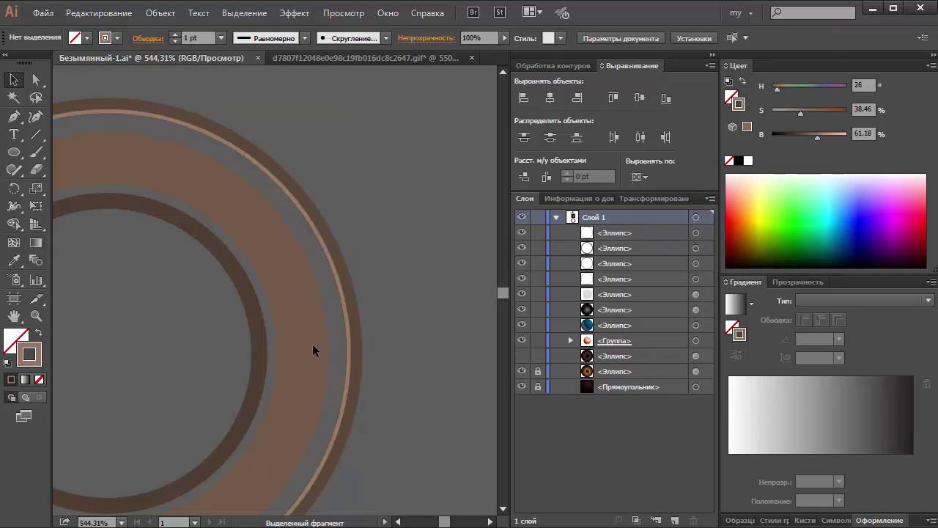
{"action": "left_click", "coordinate": [311, 356]}
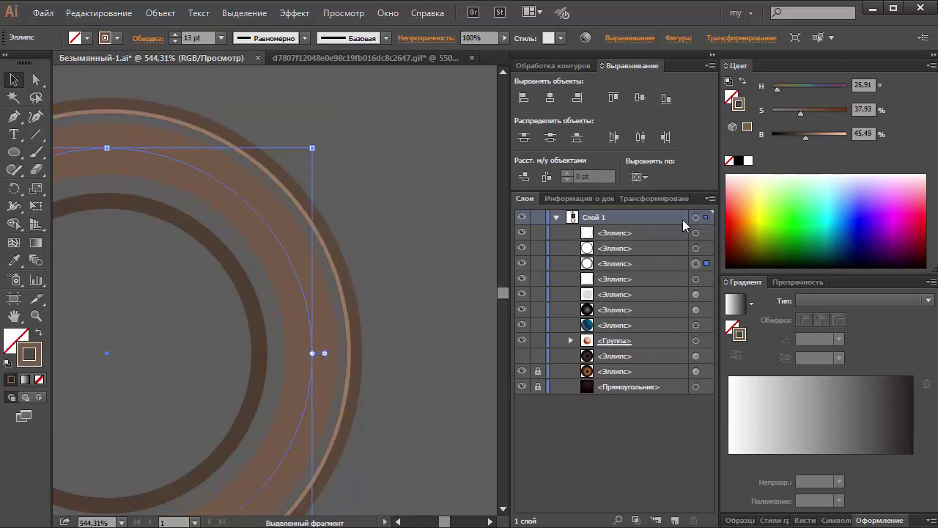
{"action": "left_click", "coordinate": [812, 138]}
Step: Enlarge and lighten the inner dark ring, then add a 4 pt copy of it
{"action": "left_click", "coordinate": [257, 340]}
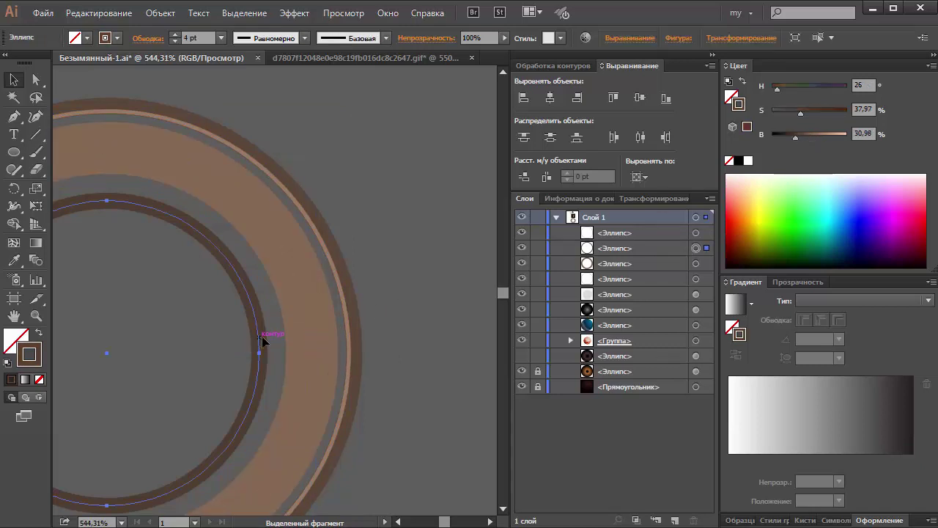
{"action": "left_click_drag", "start_coordinate": [260, 354], "coordinate": [305, 354]}
{"action": "left_click", "coordinate": [809, 135]}
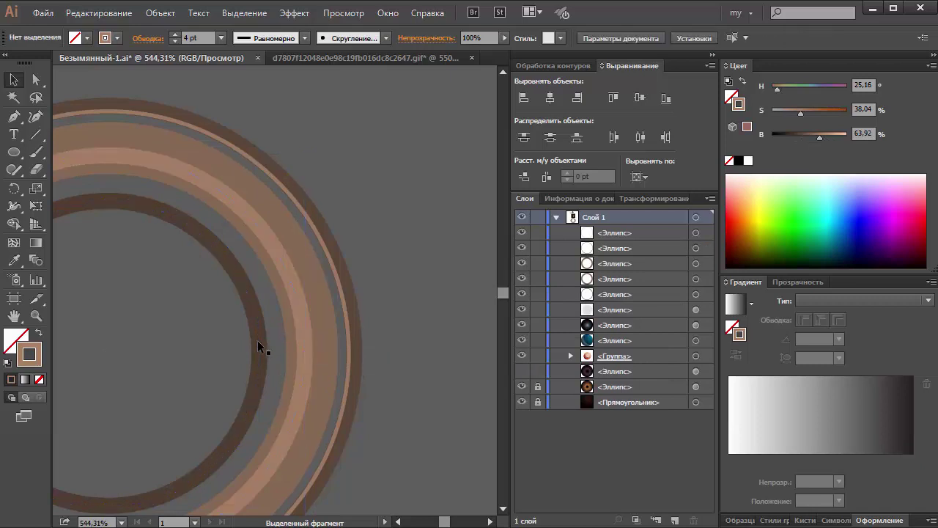
{"action": "left_click", "coordinate": [260, 359]}
{"action": "key", "text": "ctrl+c"}
{"action": "key", "text": "ctrl+f"}
{"action": "left_click_drag", "start_coordinate": [261, 354], "coordinate": [276, 353]}
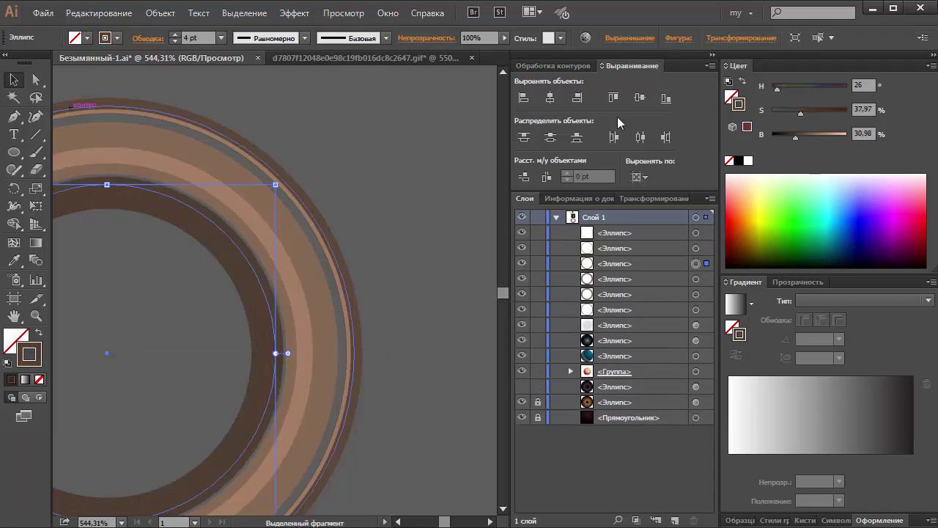
{"action": "key", "text": "Return"}
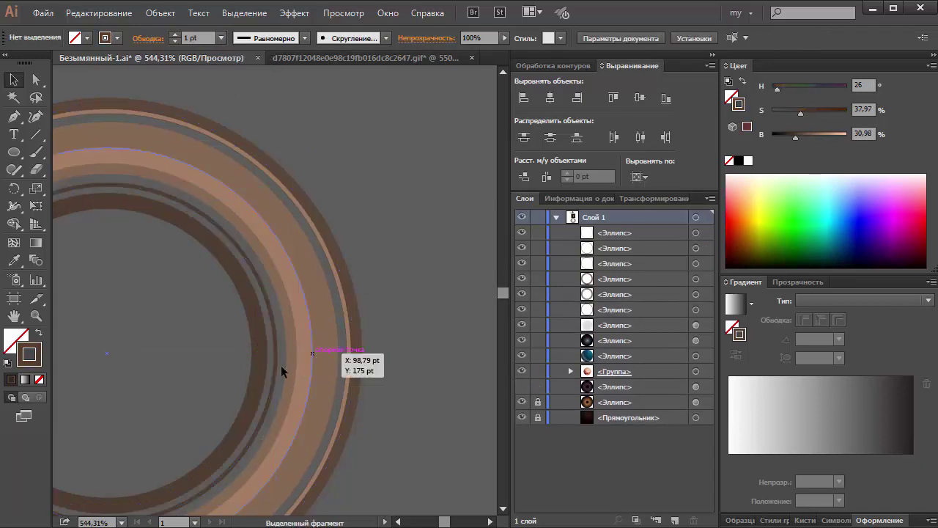
Step: Add a darker 1 pt thin ring copy between the copper bands
{"action": "left_click", "coordinate": [259, 365]}
{"action": "key", "text": "ctrl+c"}
{"action": "key", "text": "ctrl+f"}
{"action": "left_click_drag", "start_coordinate": [260, 366], "coordinate": [368, 353]}
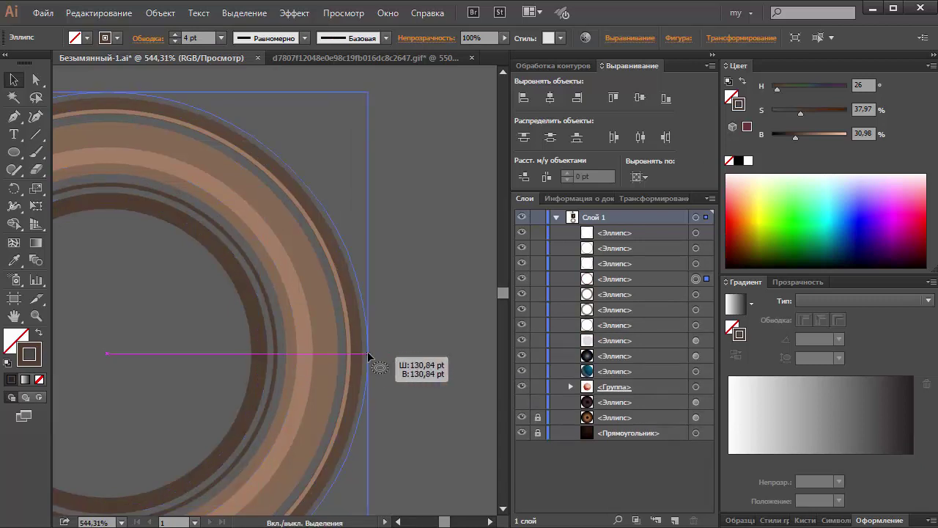
{"action": "double_click", "coordinate": [194, 38]}
{"action": "type", "text": "1"}
{"action": "key", "text": "Return"}
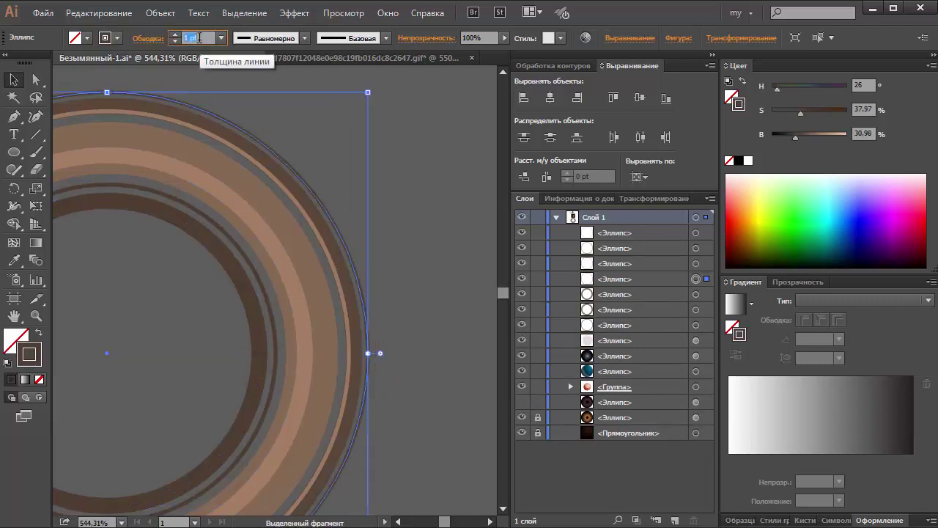
{"action": "left_click_drag", "start_coordinate": [796, 134], "coordinate": [783, 135]}
{"action": "mouse_move", "coordinate": [367, 353]}
{"action": "left_mouse_down"}
{"action": "mouse_move", "coordinate": [426, 357]}
{"action": "mouse_move", "coordinate": [318, 363]}
{"action": "left_mouse_up"}
Step: Duplicate the thin ring, lighten the outer ellipse's stroke, and zoom back out
{"action": "key", "text": "ctrl+c"}
{"action": "key", "text": "ctrl+f"}
{"action": "left_click", "coordinate": [361, 363]}
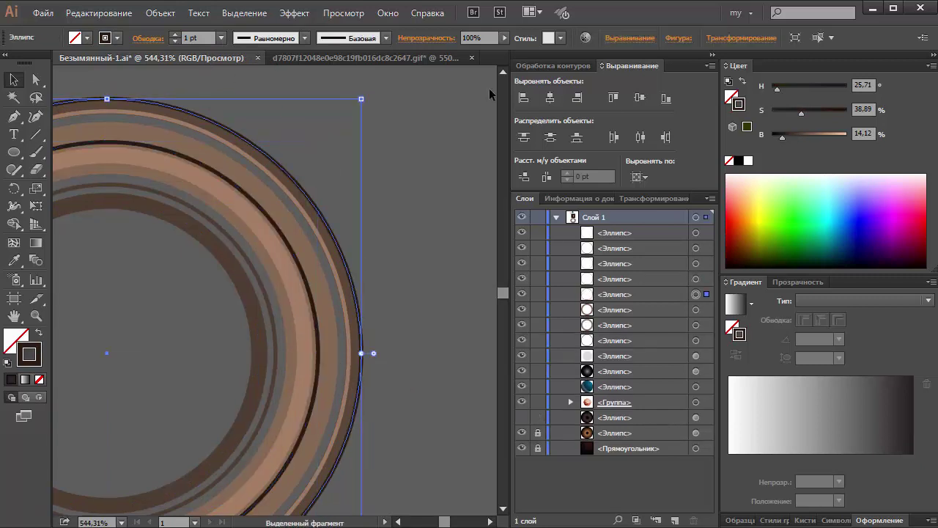
{"action": "left_click", "coordinate": [807, 136]}
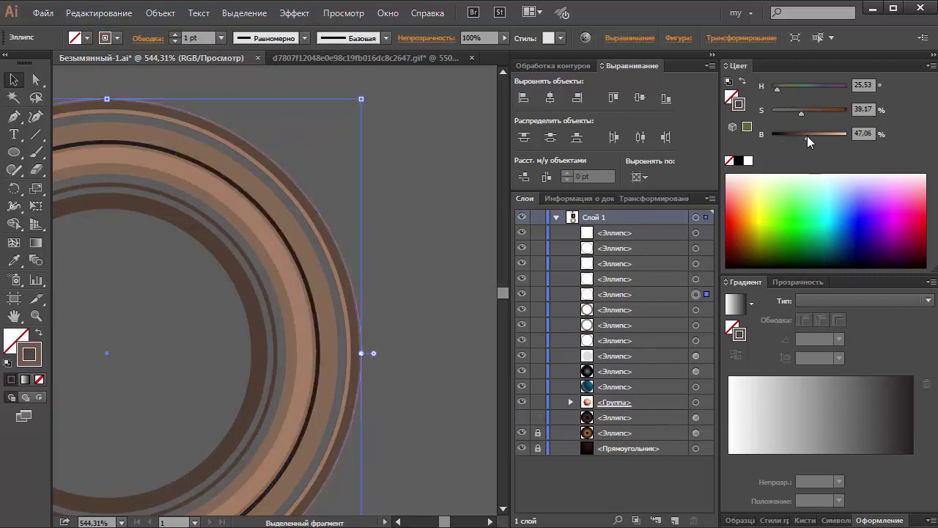
{"action": "left_click", "coordinate": [419, 321]}
{"action": "key", "text": "ctrl+minus"}
{"action": "key", "text": "ctrl+minus"}
{"action": "key", "text": "ctrl+minus"}
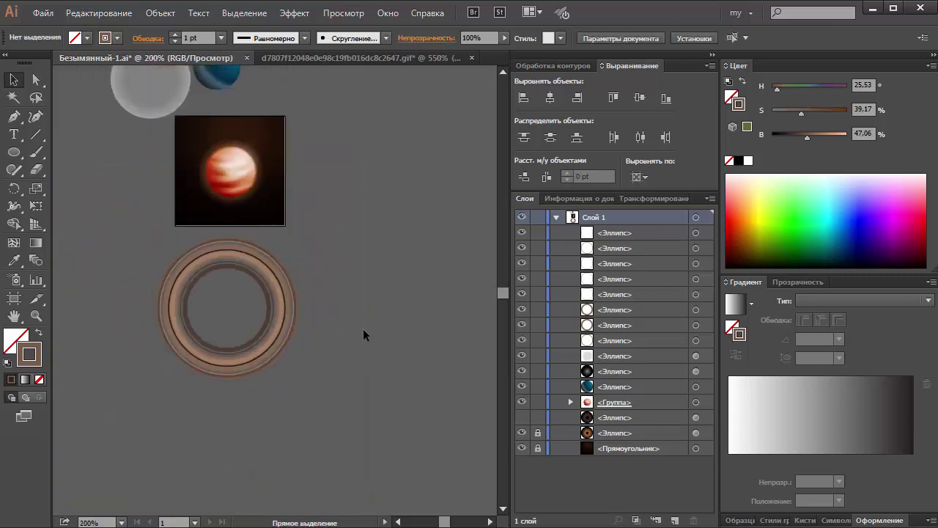
Step: Select all the concentric ring ellipses and expand them with Fill and Stroke kept
{"action": "mouse_move", "coordinate": [253, 271]}
{"action": "left_mouse_down"}
{"action": "mouse_move", "coordinate": [170, 367]}
{"action": "mouse_move", "coordinate": [375, 315]}
{"action": "mouse_move", "coordinate": [194, 346]}
{"action": "left_mouse_up"}
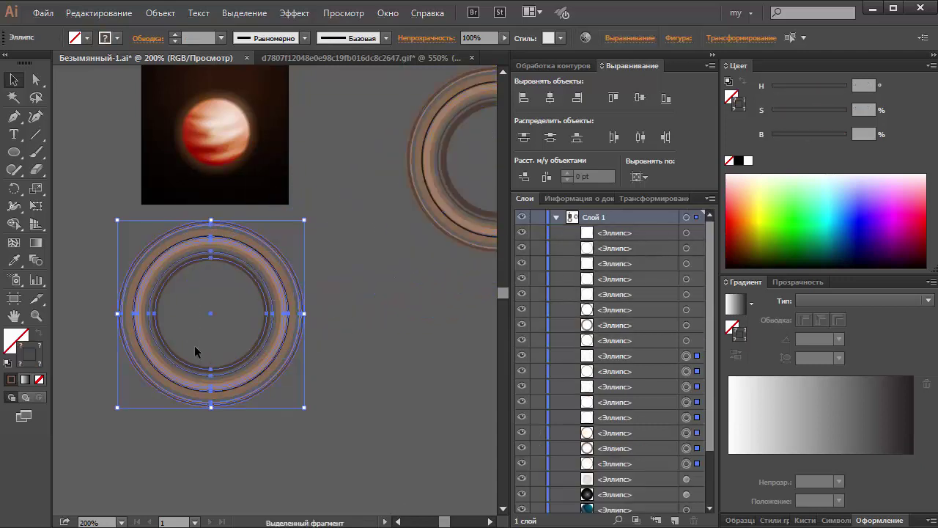
{"action": "left_click", "coordinate": [161, 13]}
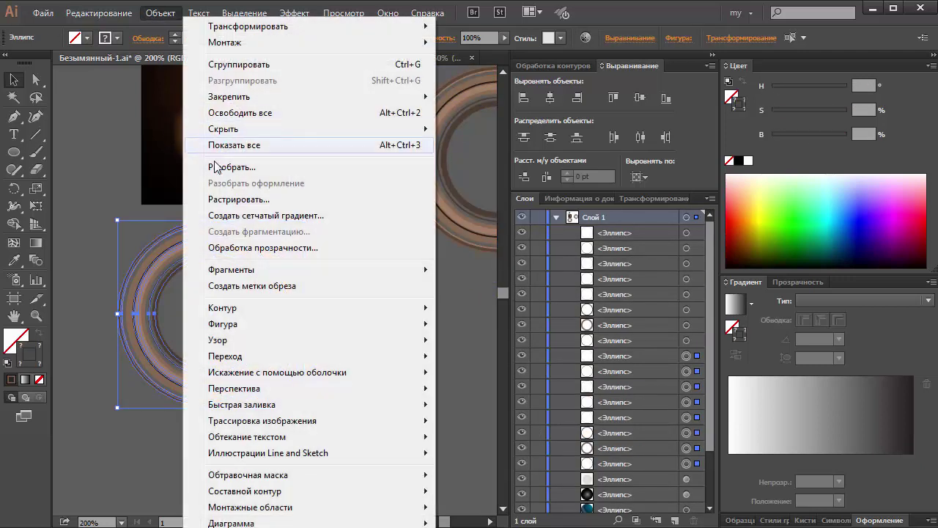
{"action": "left_click", "coordinate": [223, 168]}
{"action": "left_click", "coordinate": [465, 351]}
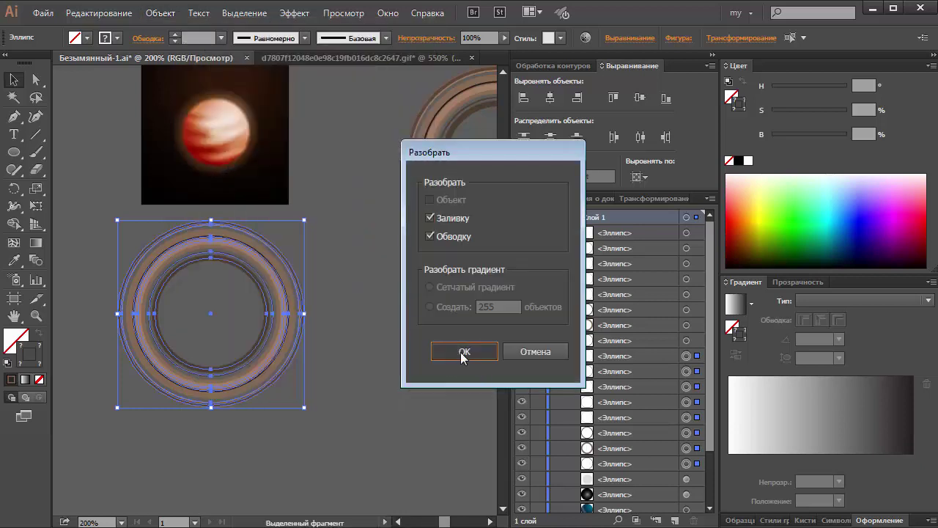
Step: Move the expanded rings right, squash them into a flat oval, and recentre the inner ring
{"action": "left_click_drag", "start_coordinate": [273, 352], "coordinate": [357, 357]}
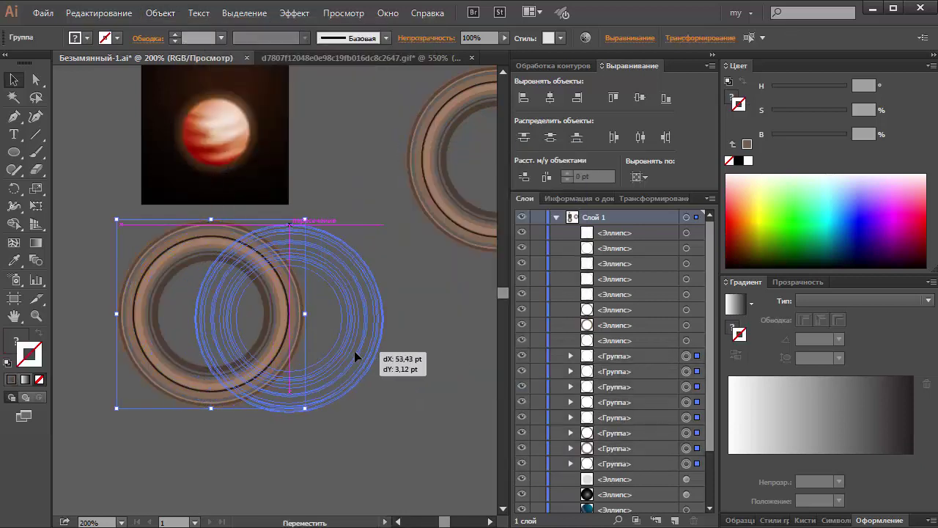
{"action": "scroll", "coordinate": [294, 293], "scroll_direction": "up", "scroll_amount": 3}
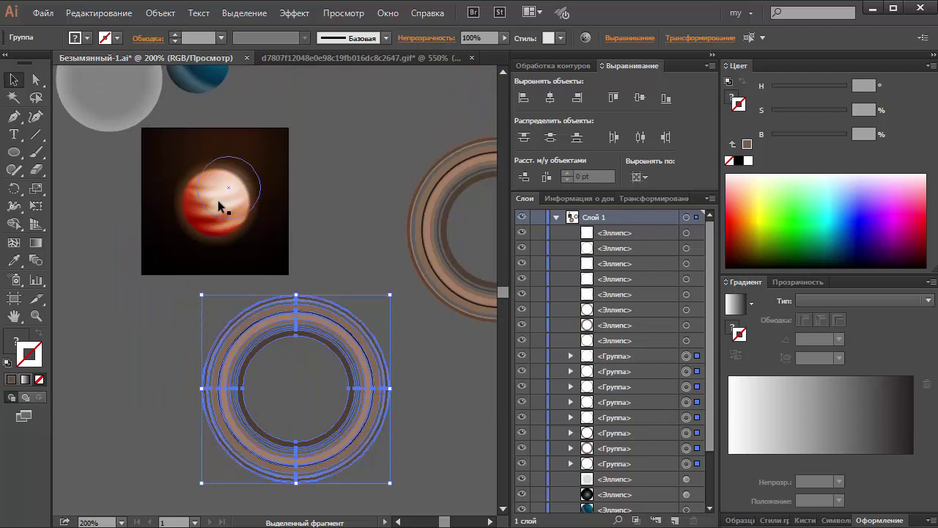
{"action": "scroll", "coordinate": [398, 411], "scroll_direction": "down", "scroll_amount": 1}
{"action": "left_click_drag", "start_coordinate": [295, 465], "coordinate": [290, 337]}
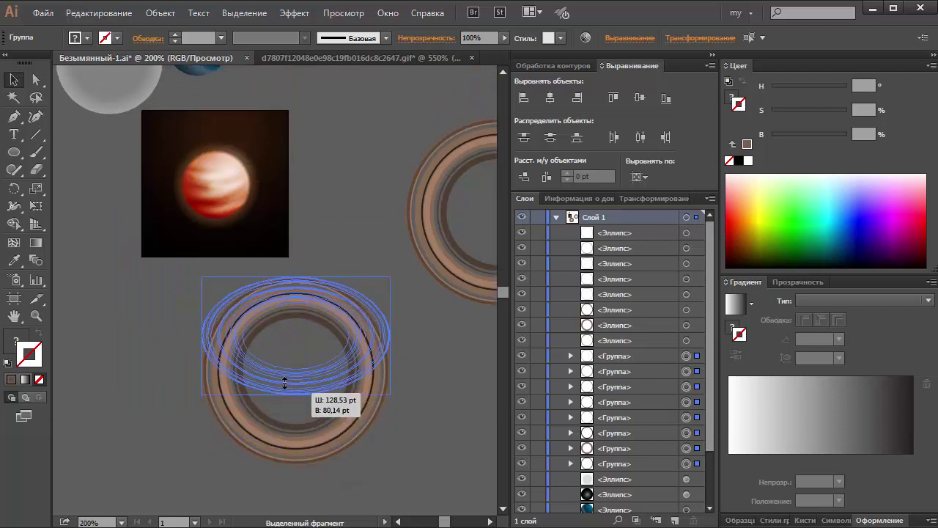
{"action": "left_click", "coordinate": [444, 378]}
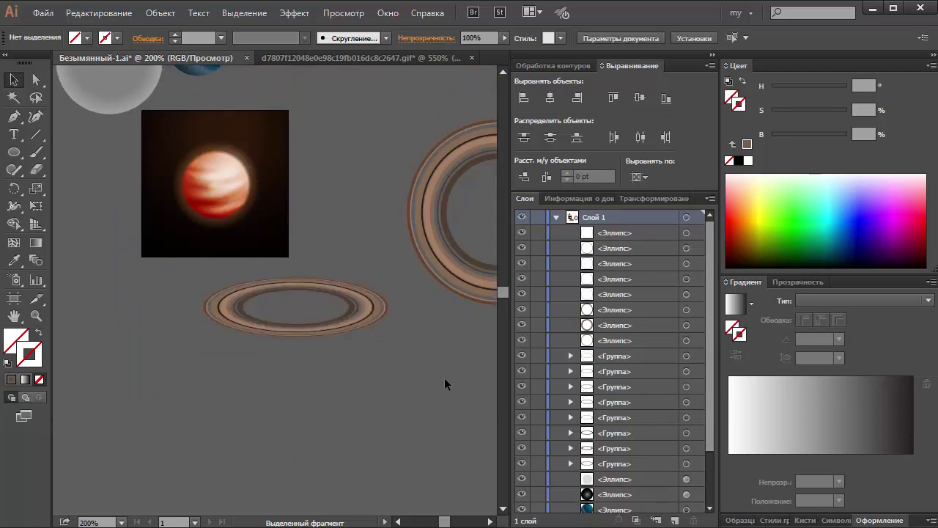
{"action": "left_click_drag", "start_coordinate": [351, 327], "coordinate": [337, 333]}
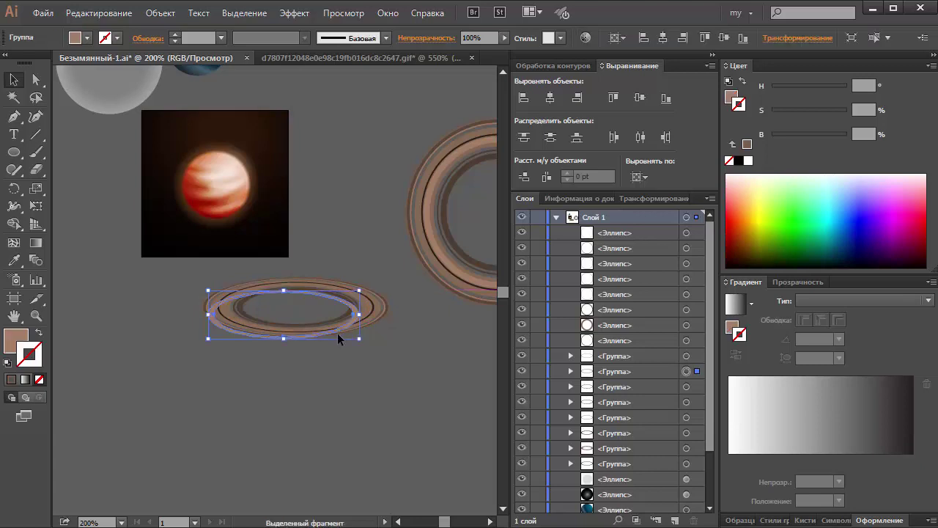
Step: Group all the ring pieces with Ctrl+G and nudge the group slightly left and down
{"action": "left_click", "coordinate": [297, 310]}
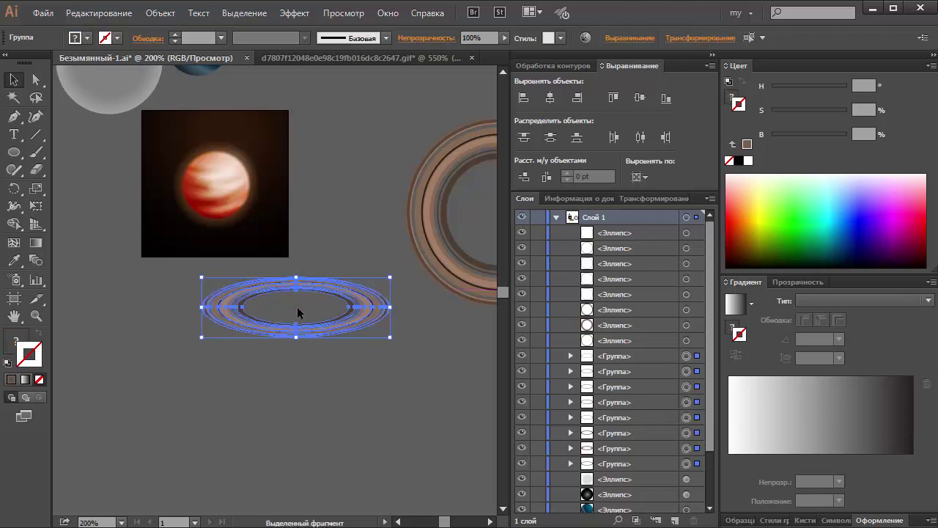
{"action": "key", "text": "ctrl+g"}
{"action": "left_click", "coordinate": [367, 376]}
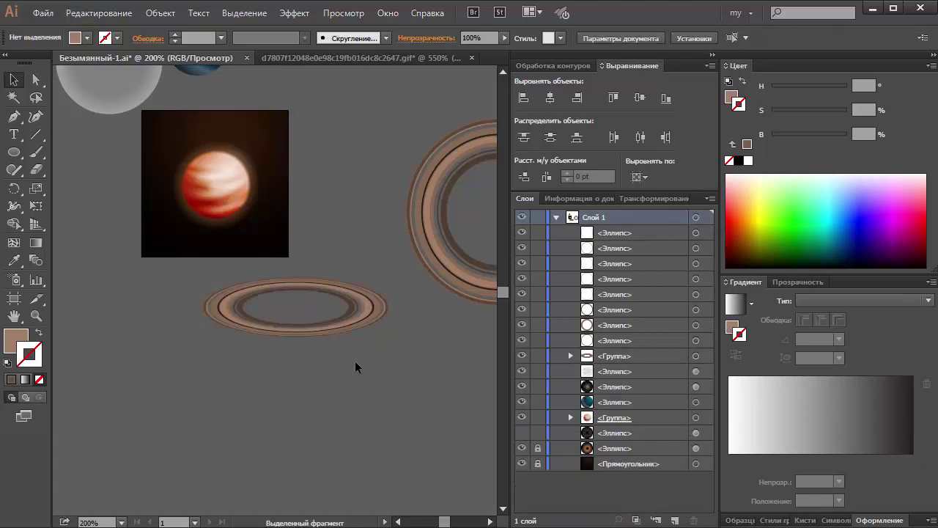
{"action": "left_click_drag", "start_coordinate": [344, 325], "coordinate": [334, 332]}
{"action": "left_click", "coordinate": [424, 352]}
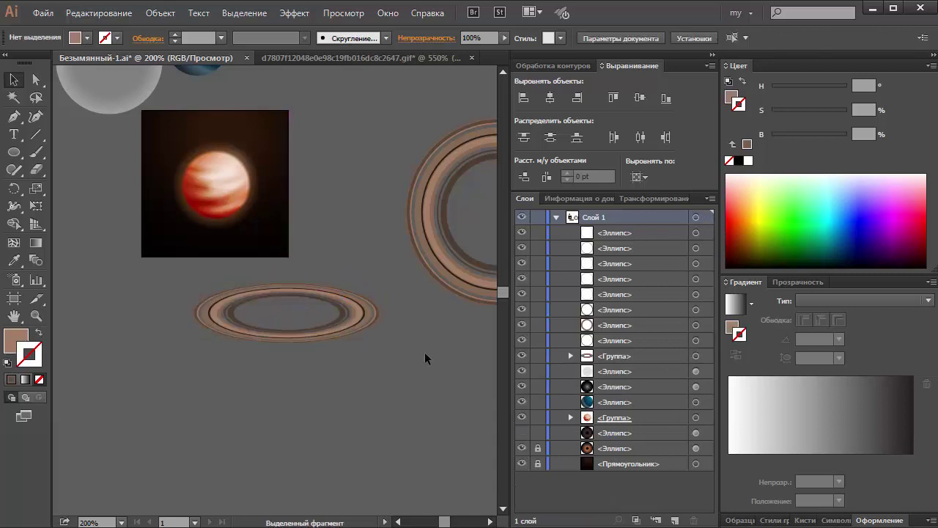
{"action": "left_click", "coordinate": [355, 329]}
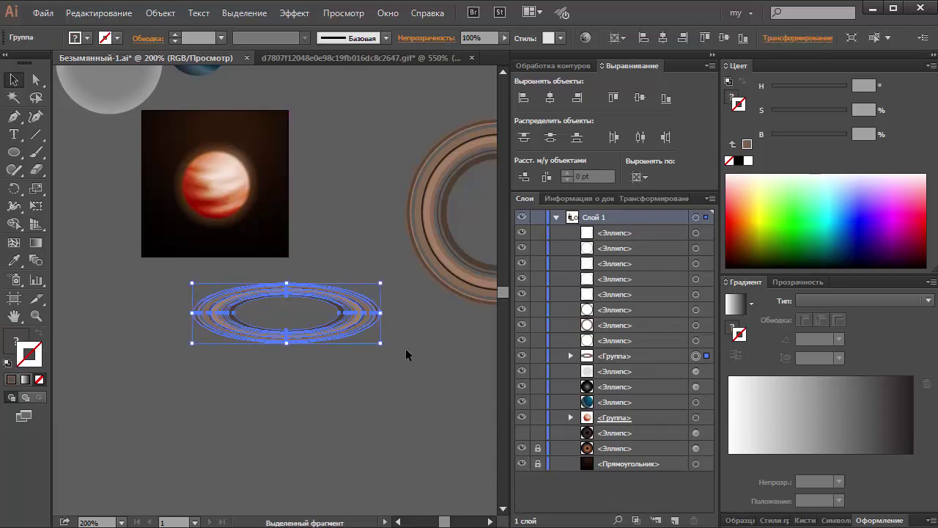
{"action": "left_click", "coordinate": [405, 349]}
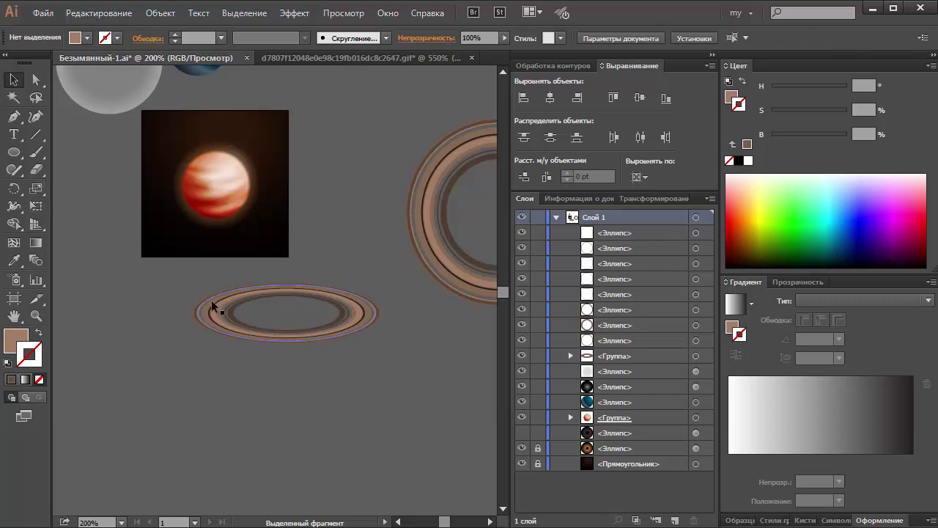
{"action": "left_click", "coordinate": [212, 305]}
Step: Perspective-distort the ring group so its front edge flares wider
{"action": "left_click", "coordinate": [38, 209]}
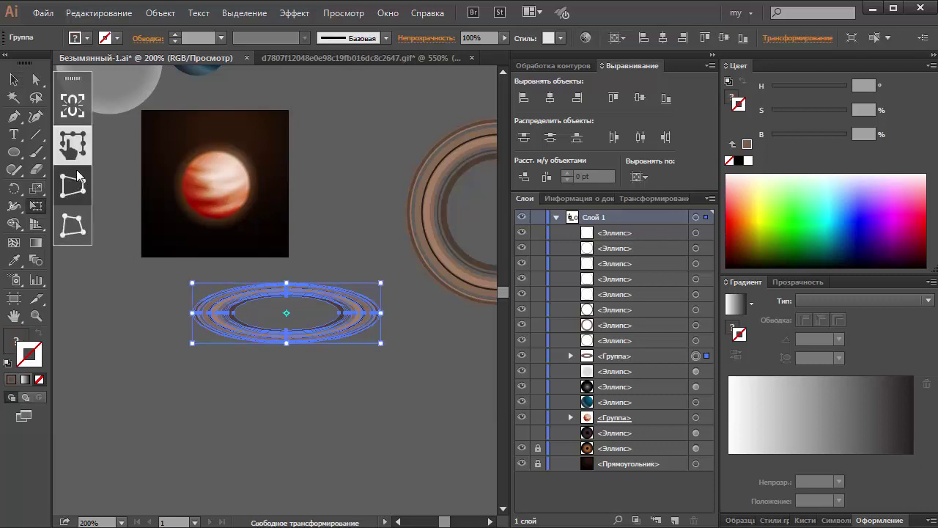
{"action": "left_click", "coordinate": [71, 191]}
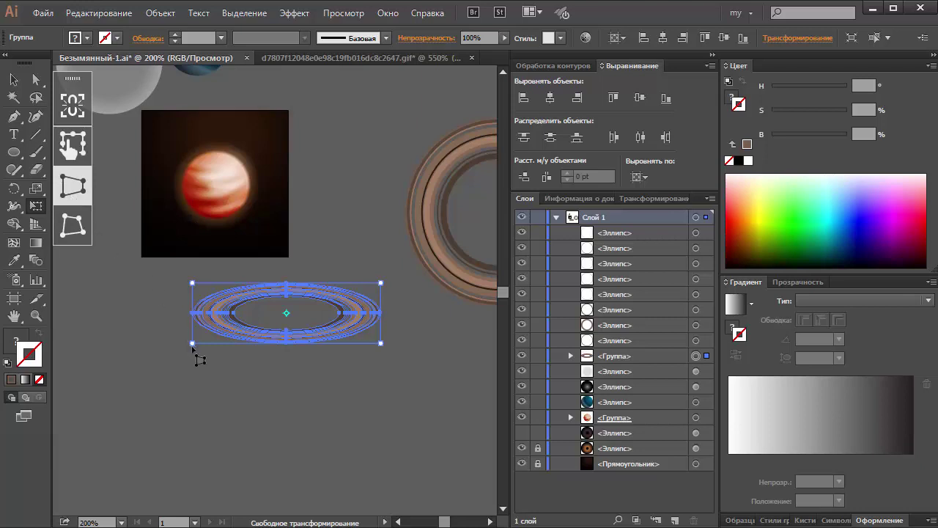
{"action": "mouse_move", "coordinate": [192, 343]}
{"action": "left_mouse_down"}
{"action": "mouse_move", "coordinate": [139, 302]}
{"action": "mouse_move", "coordinate": [218, 336]}
{"action": "left_mouse_up"}
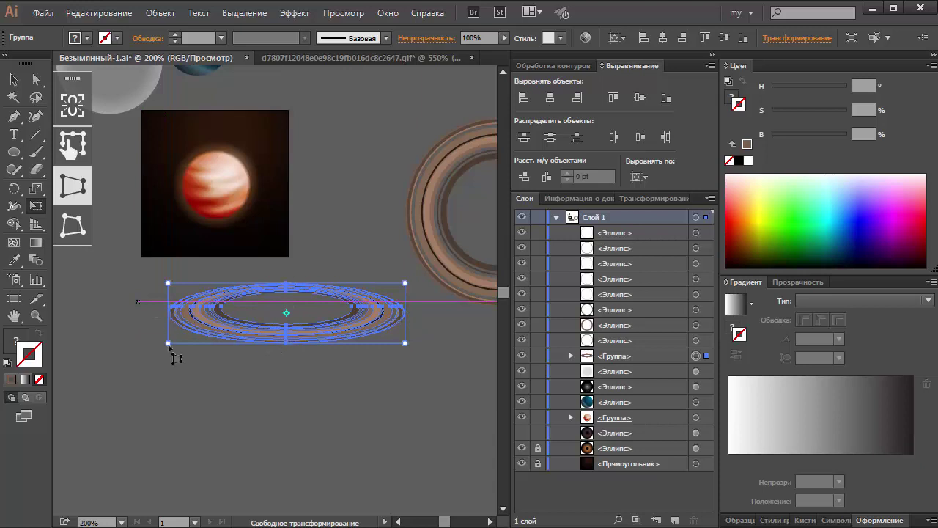
{"action": "left_click_drag", "start_coordinate": [165, 349], "coordinate": [116, 345]}
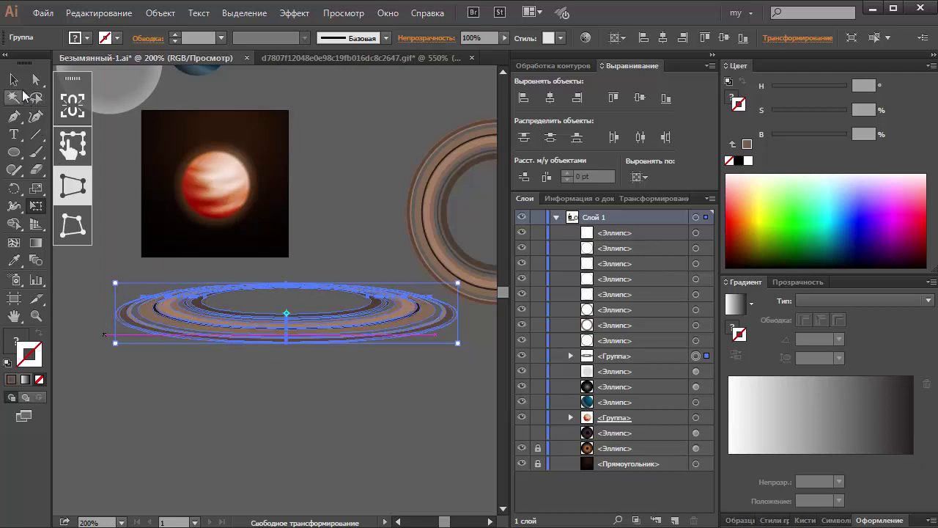
{"action": "key", "text": "v"}
{"action": "left_click", "coordinate": [377, 170]}
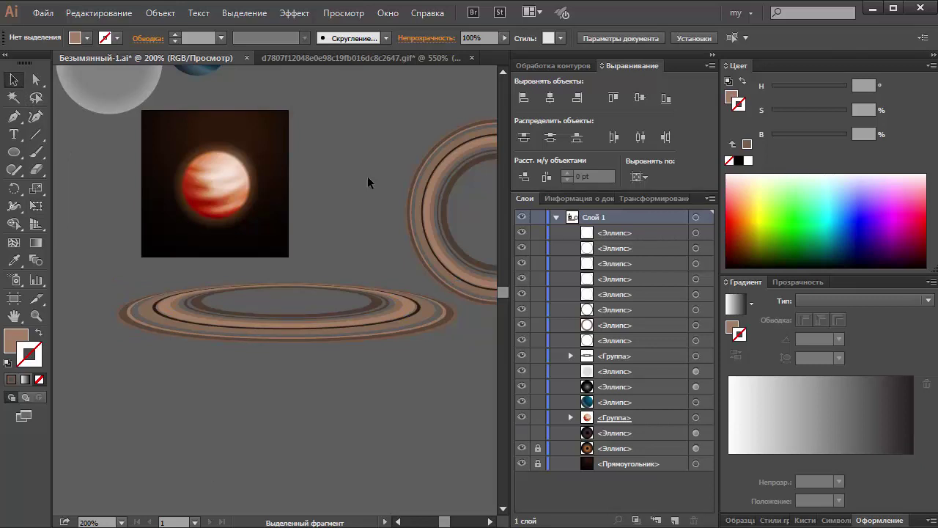
Step: Flatten the ring a bit more and Alt-drag a duplicate below it
{"action": "left_click", "coordinate": [374, 316]}
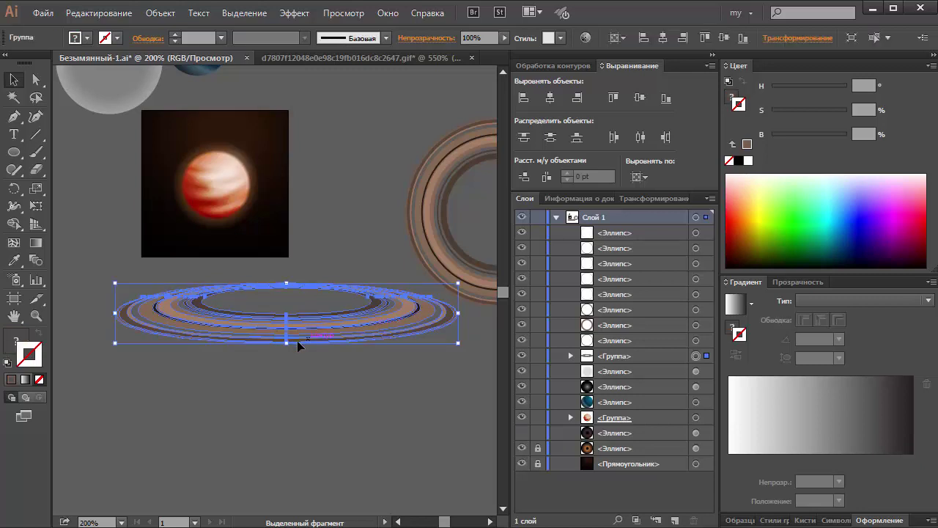
{"action": "left_click_drag", "start_coordinate": [290, 342], "coordinate": [291, 327]}
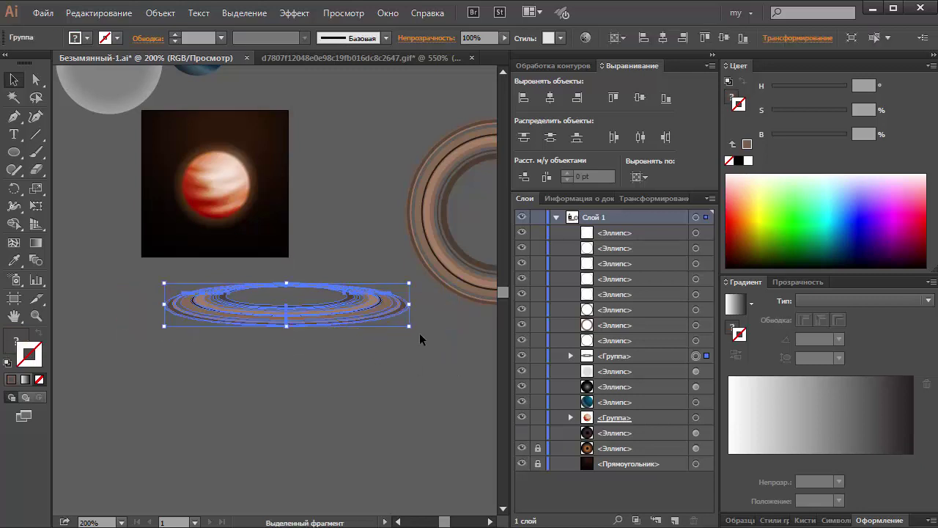
{"action": "left_click_drag", "start_coordinate": [371, 316], "coordinate": [371, 401]}
Step: Tilt the ring copy about 19°, move it onto the planet, and scale it to about 110 × 44 pt
{"action": "left_click", "coordinate": [374, 312]}
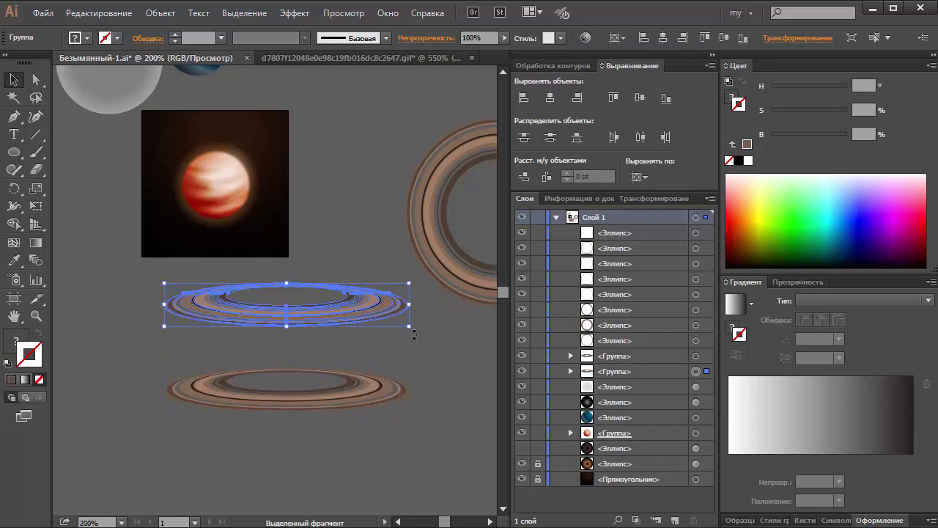
{"action": "left_click_drag", "start_coordinate": [415, 332], "coordinate": [433, 287]}
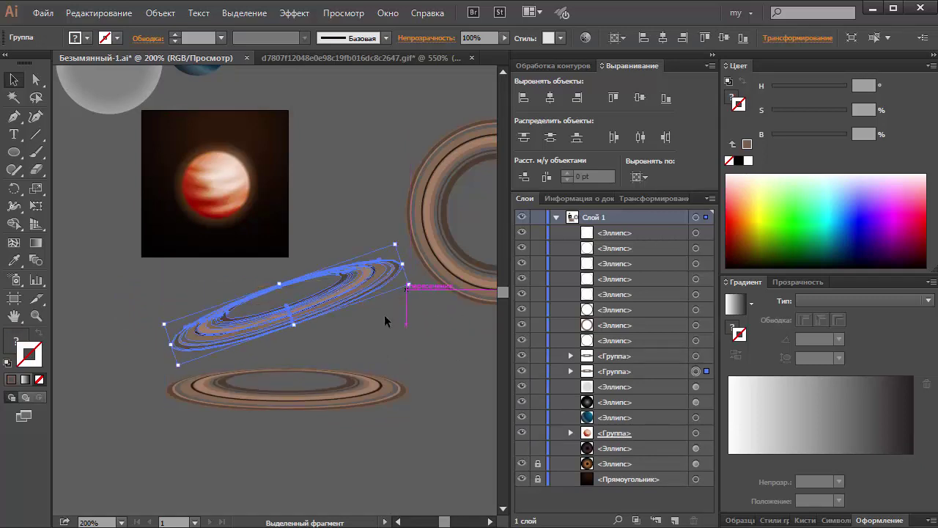
{"action": "left_click_drag", "start_coordinate": [298, 329], "coordinate": [296, 317]}
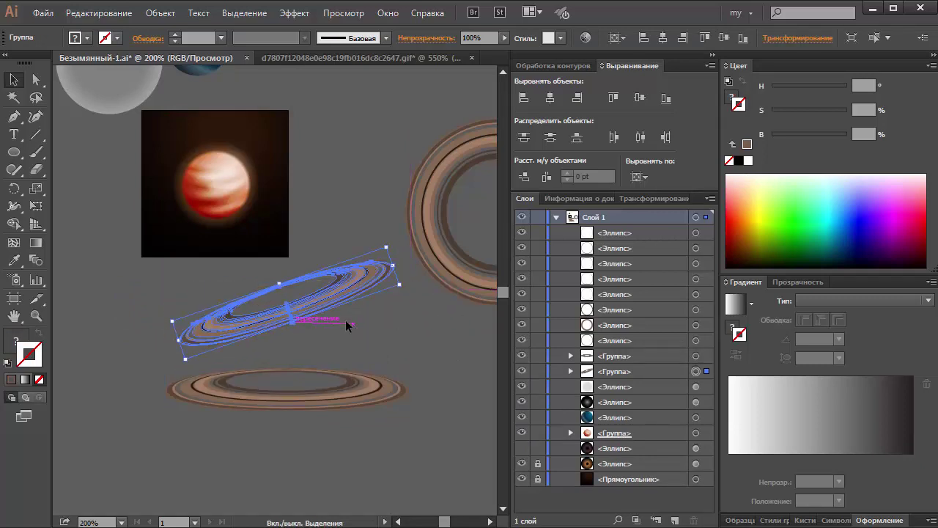
{"action": "left_click", "coordinate": [335, 330]}
{"action": "mouse_move", "coordinate": [336, 292]}
{"action": "left_mouse_down"}
{"action": "mouse_move", "coordinate": [308, 244]}
{"action": "mouse_move", "coordinate": [235, 209]}
{"action": "left_mouse_up"}
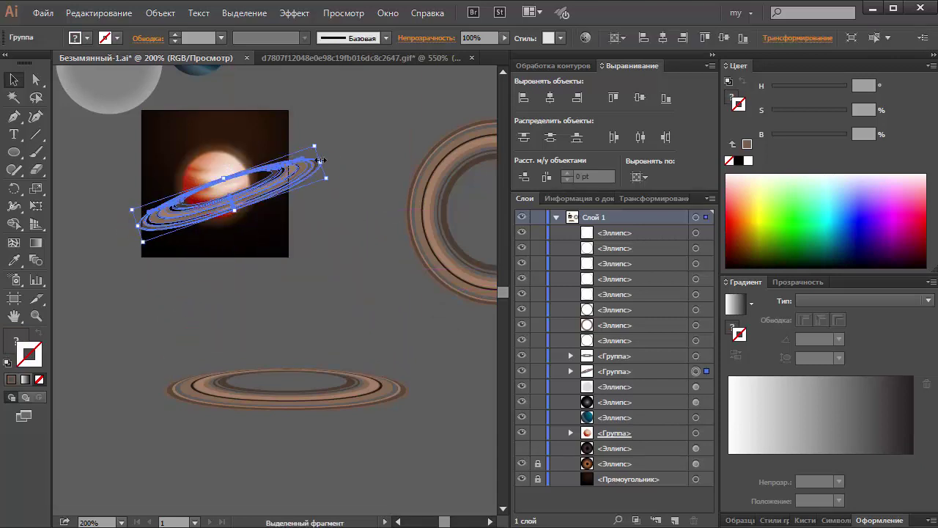
{"action": "left_click_drag", "start_coordinate": [316, 160], "coordinate": [299, 165]}
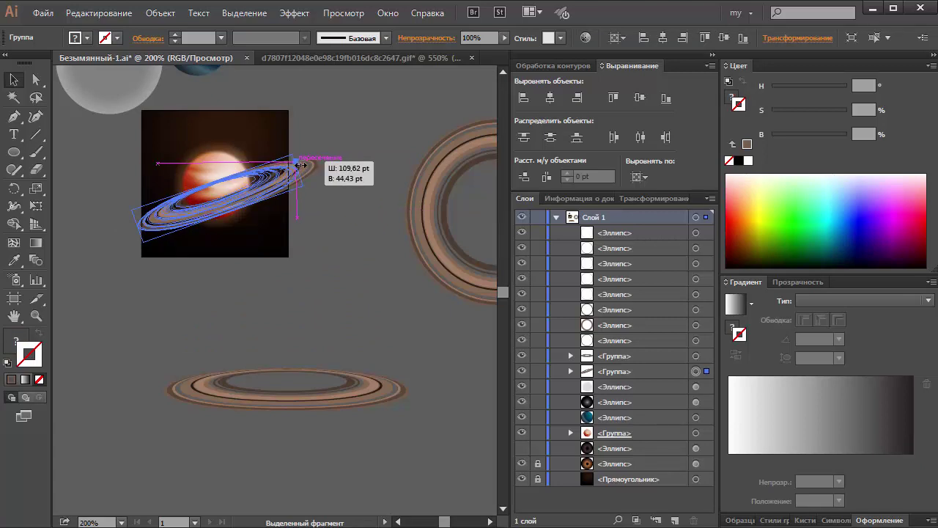
{"action": "left_click", "coordinate": [368, 142]}
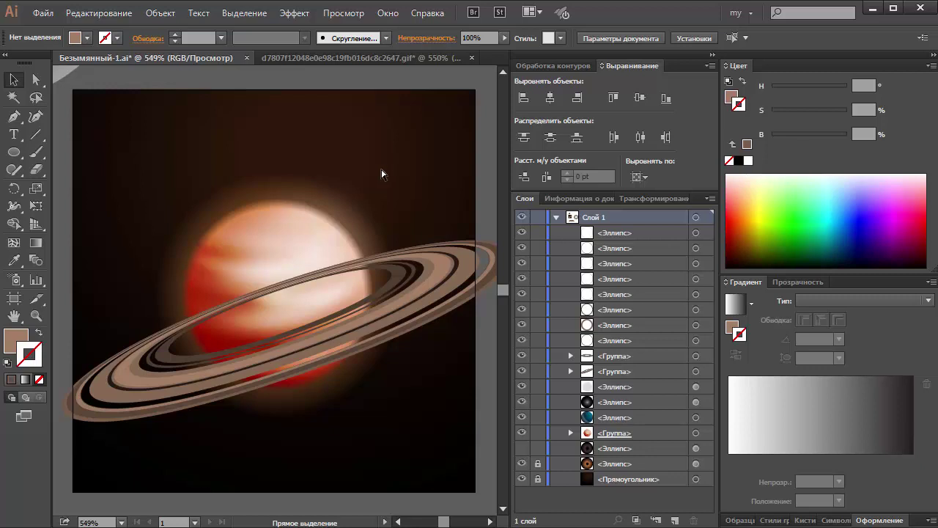
{"action": "key", "text": "ctrl+minus"}
{"action": "key", "text": "ctrl+minus"}
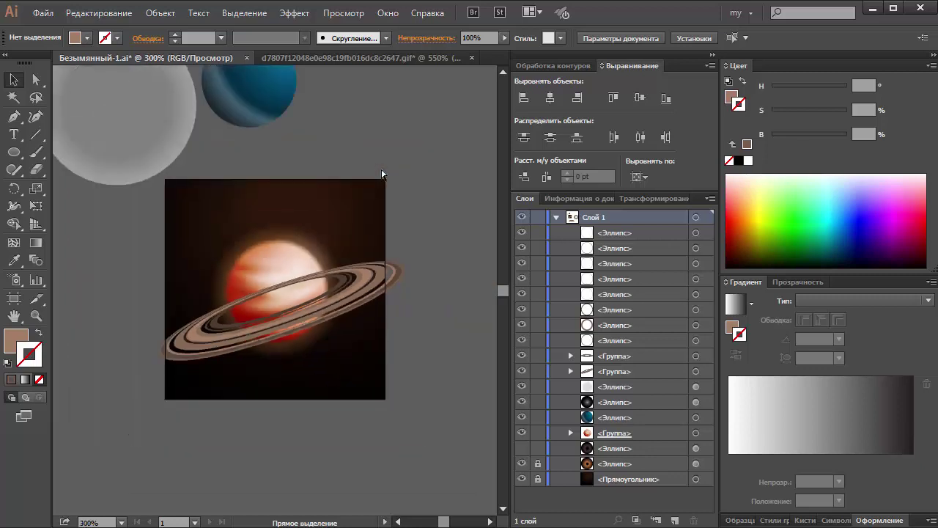
{"action": "key", "text": "ctrl+plus"}
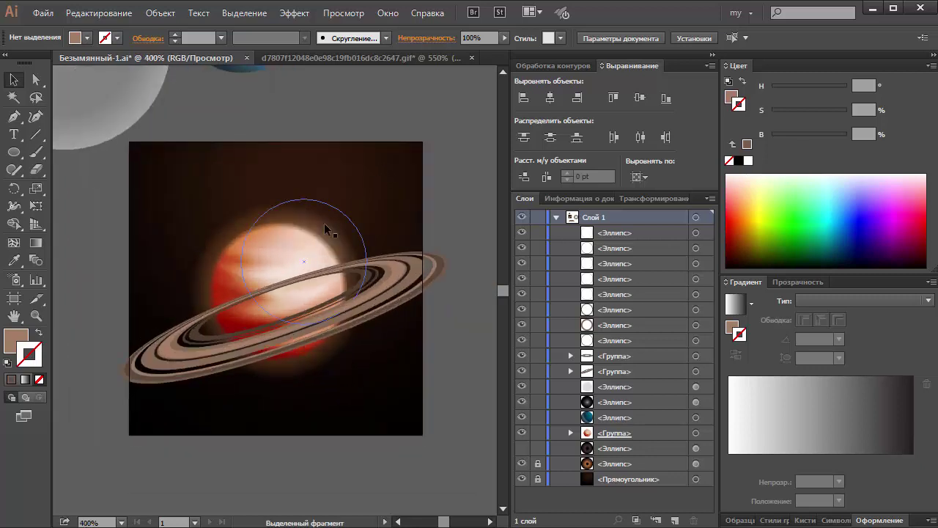
{"action": "left_click", "coordinate": [313, 245]}
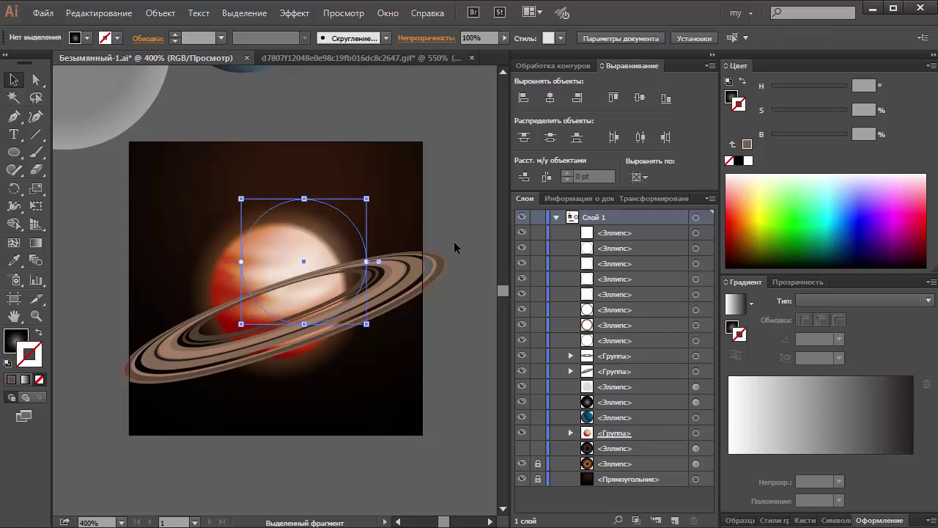
{"action": "left_click", "coordinate": [454, 241]}
{"action": "left_click_drag", "start_coordinate": [424, 275], "coordinate": [473, 439]}
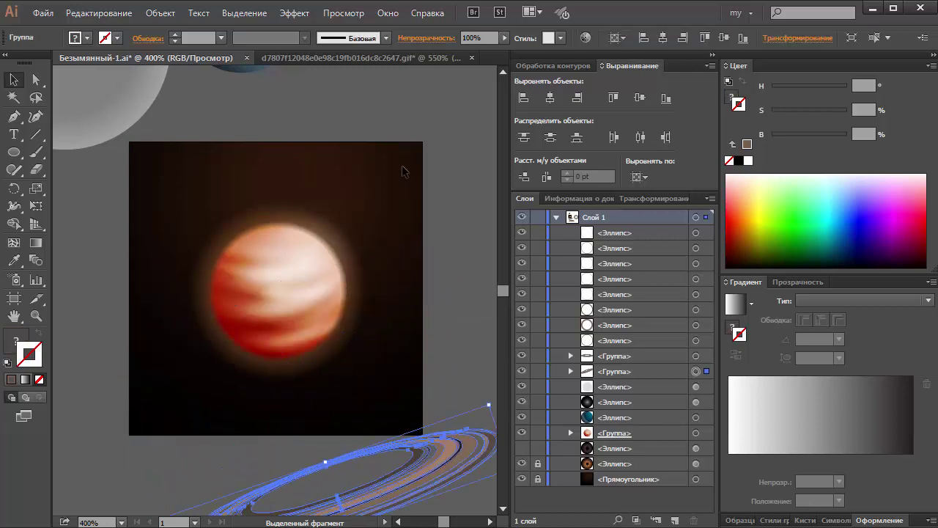
{"action": "left_click_drag", "start_coordinate": [402, 166], "coordinate": [162, 400]}
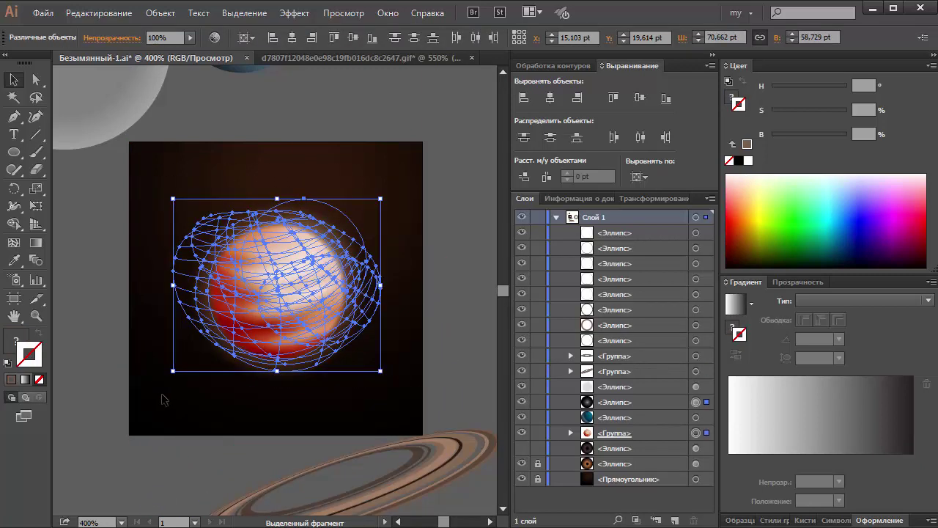
{"action": "key", "text": "ctrl+g"}
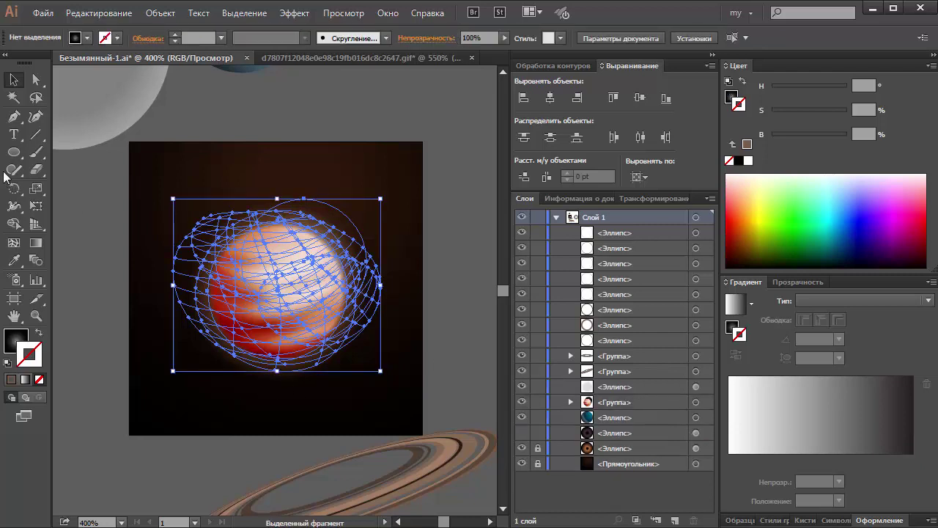
{"action": "key", "text": "ctrl+shift+a"}
{"action": "left_click_drag", "start_coordinate": [13, 152], "coordinate": [73, 153]}
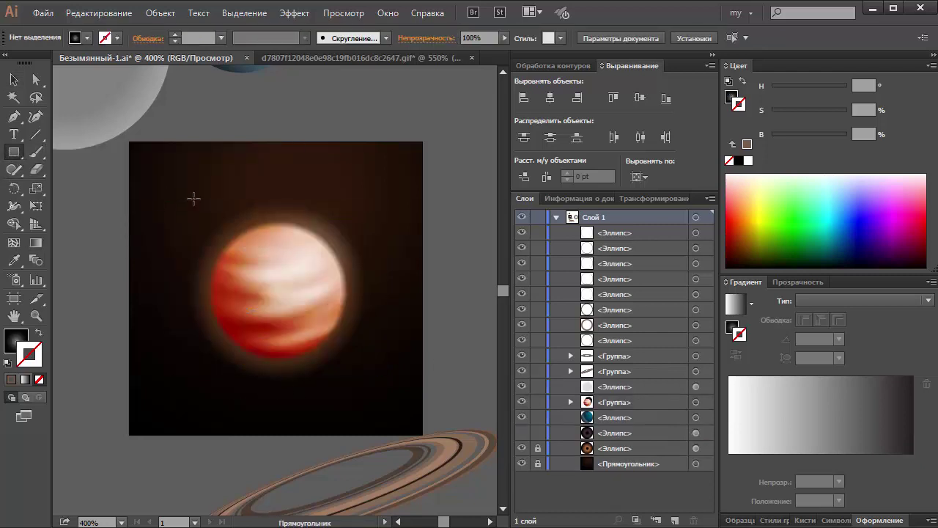
{"action": "left_click_drag", "start_coordinate": [159, 189], "coordinate": [371, 278]}
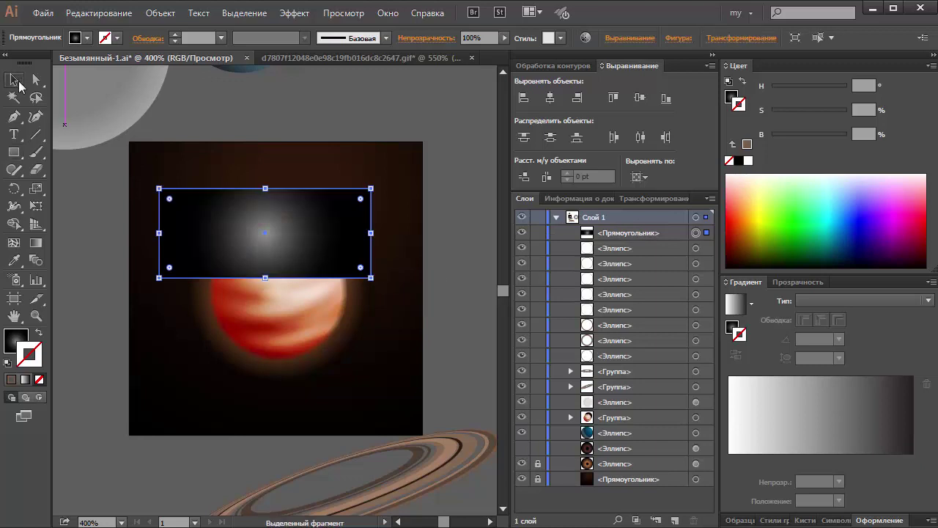
{"action": "left_click", "coordinate": [14, 81]}
{"action": "left_click", "coordinate": [731, 100]}
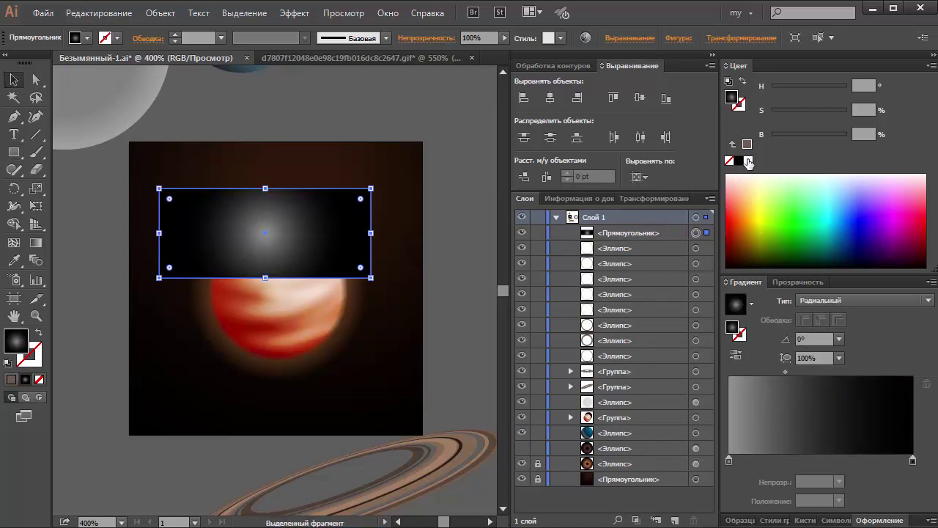
{"action": "left_click", "coordinate": [749, 161]}
{"action": "key", "text": "Delete"}
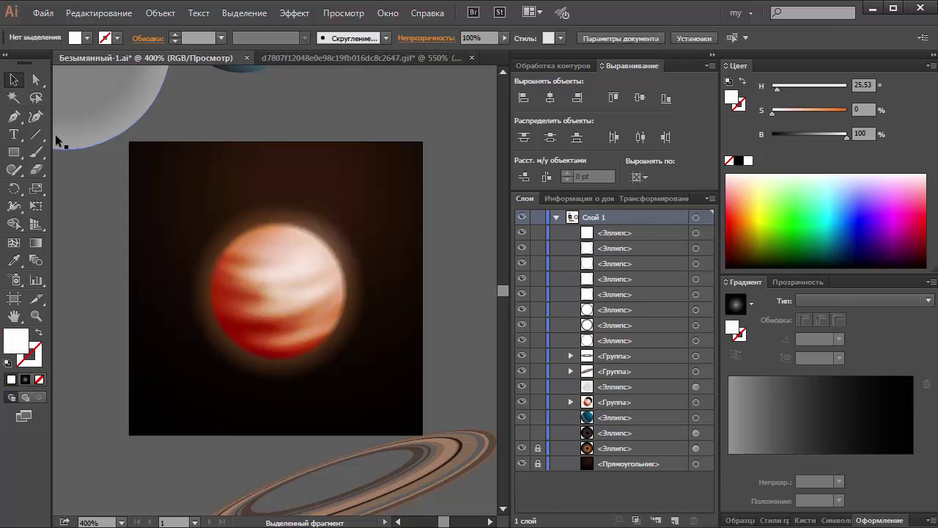
Step: Draw a white circle and move the tilted rings across the planet
{"action": "left_click_drag", "start_coordinate": [13, 151], "coordinate": [88, 183]}
{"action": "left_click_drag", "start_coordinate": [207, 146], "coordinate": [351, 291]}
{"action": "key", "text": "v"}
{"action": "left_click_drag", "start_coordinate": [294, 184], "coordinate": [482, 151]}
{"action": "left_click_drag", "start_coordinate": [449, 473], "coordinate": [400, 290]}
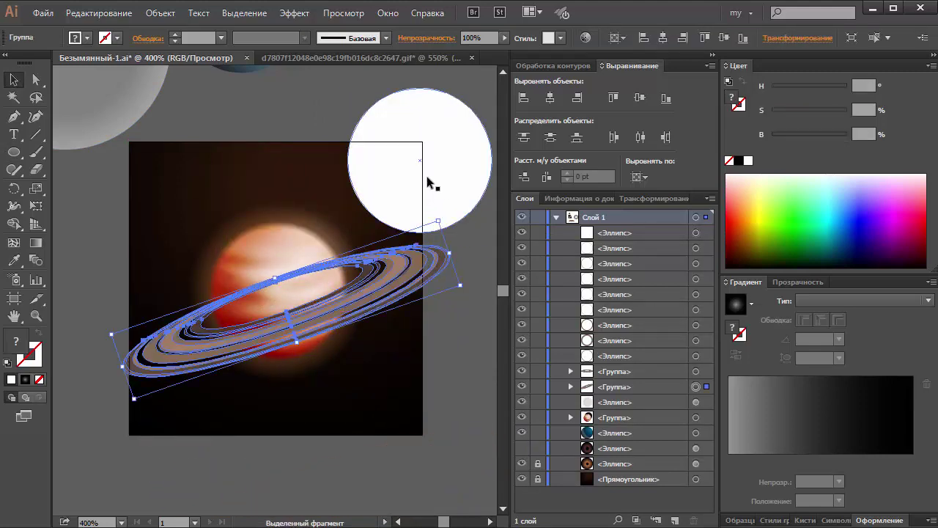
{"action": "left_click_drag", "start_coordinate": [421, 187], "coordinate": [282, 308]}
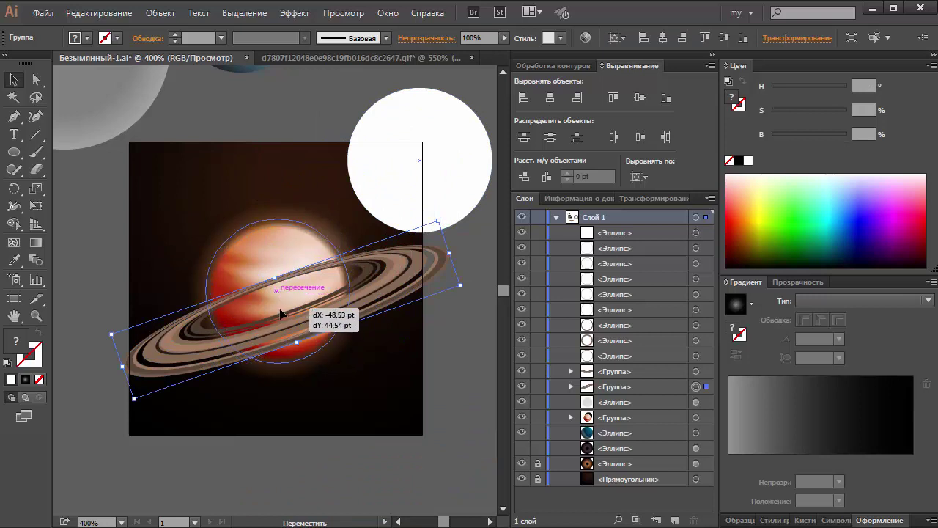
Step: Enlarge the white circle over the planet and erase a band through it along the ring
{"action": "left_click", "coordinate": [282, 308]}
{"action": "key", "text": "ctrl+v"}
{"action": "left_click_drag", "start_coordinate": [278, 218], "coordinate": [278, 188]}
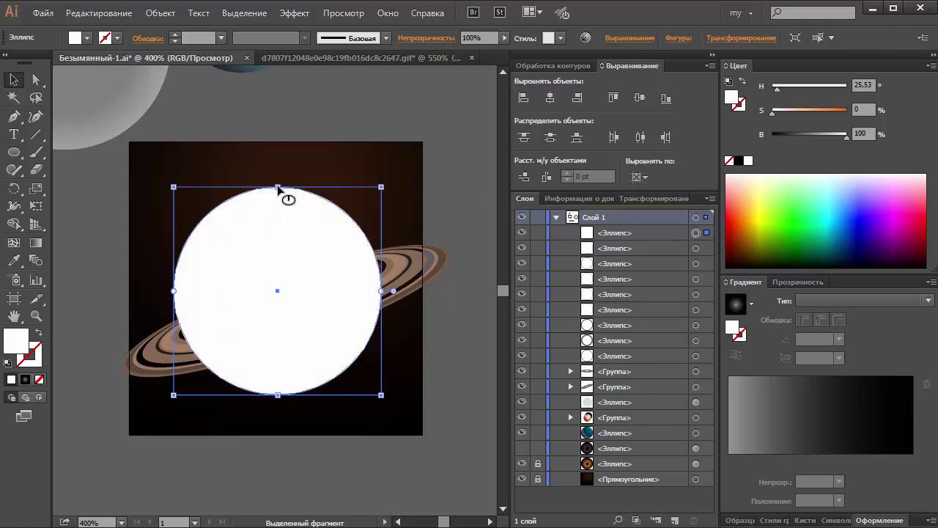
{"action": "left_click", "coordinate": [36, 170]}
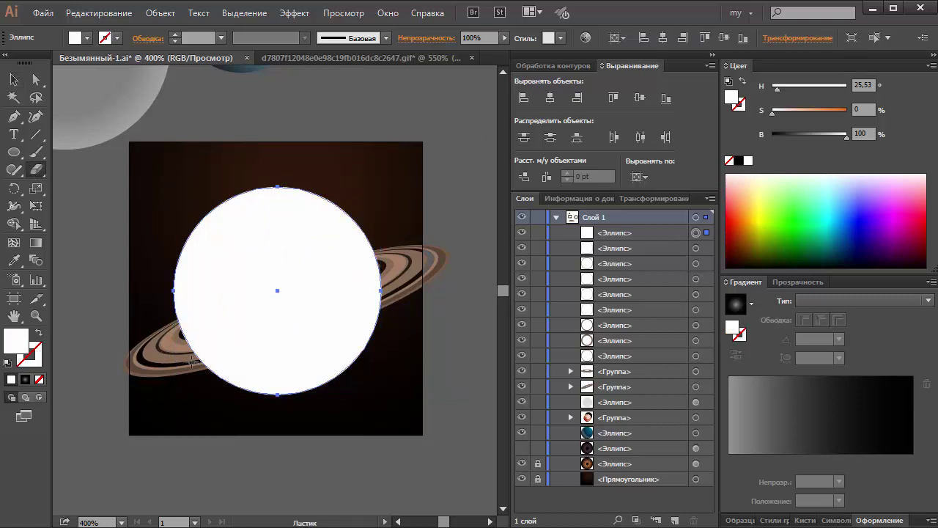
{"action": "left_click_drag", "start_coordinate": [177, 342], "coordinate": [184, 338]}
{"action": "left_click_drag", "start_coordinate": [388, 279], "coordinate": [182, 338]}
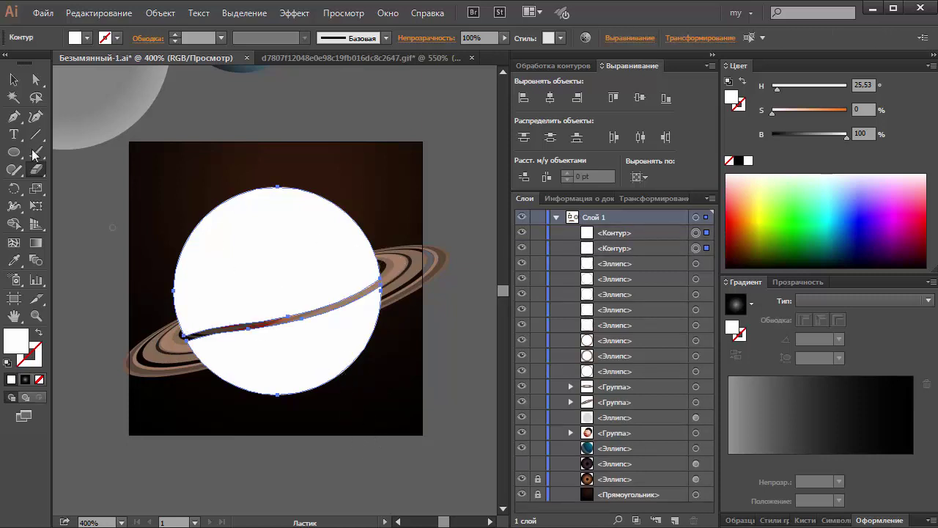
{"action": "left_click", "coordinate": [14, 79]}
{"action": "left_click", "coordinate": [215, 117]}
Step: Delete the lower white piece below the ring band, leaving only the upper dome
{"action": "key", "text": "a"}
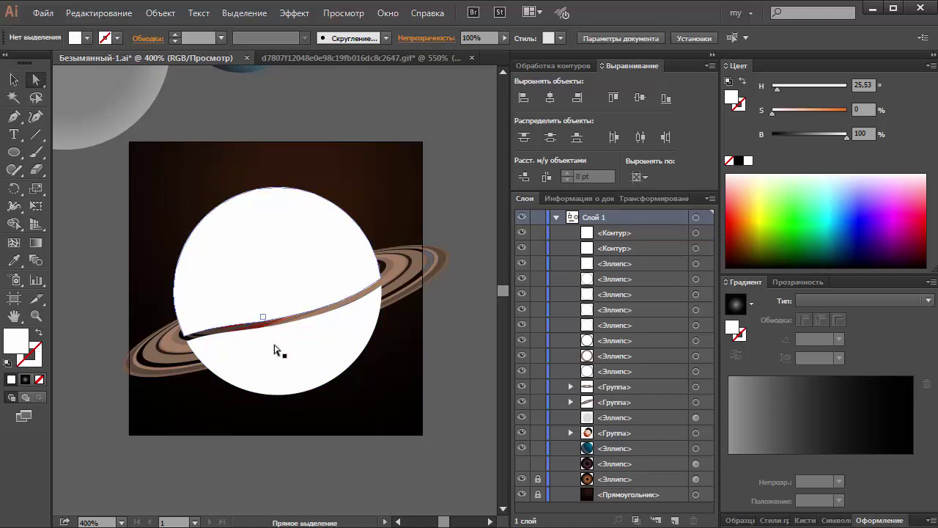
{"action": "left_click", "coordinate": [285, 364]}
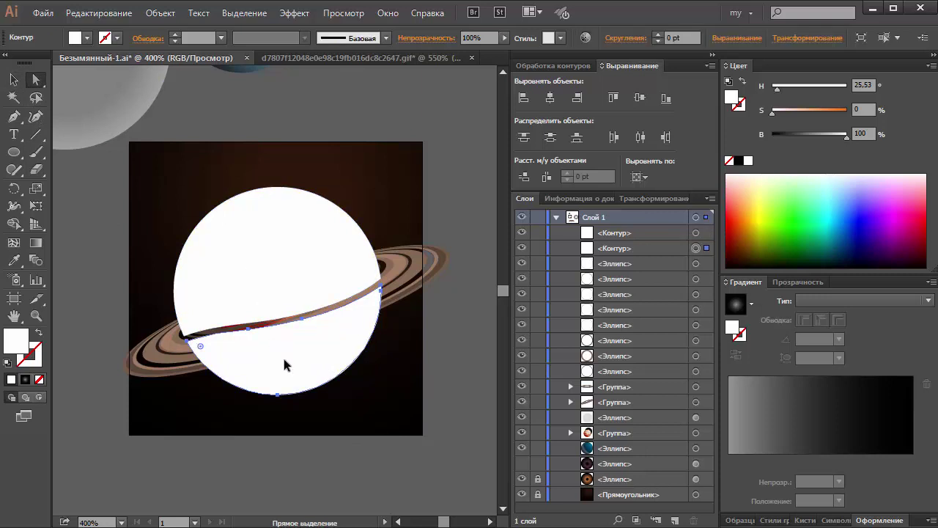
{"action": "key", "text": "Delete"}
{"action": "left_click", "coordinate": [285, 364]}
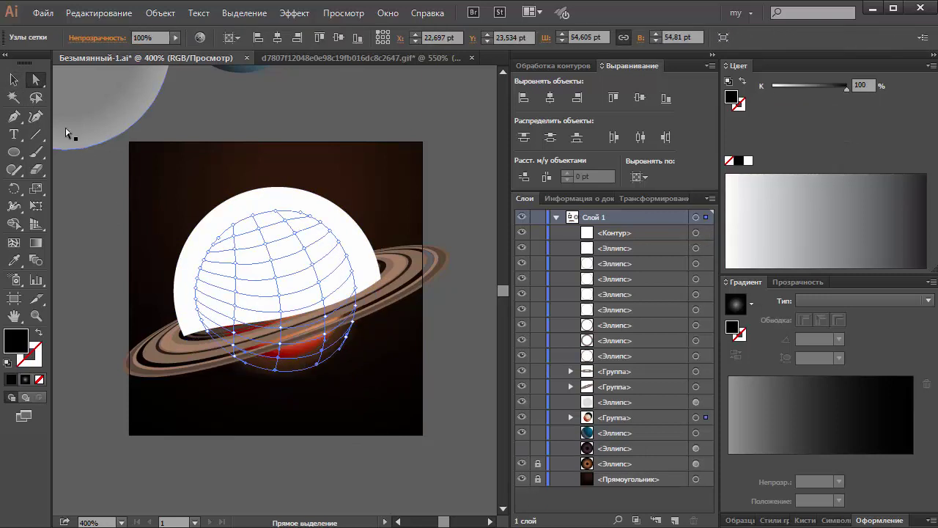
{"action": "left_click", "coordinate": [14, 80]}
{"action": "key", "text": "ctrl+z"}
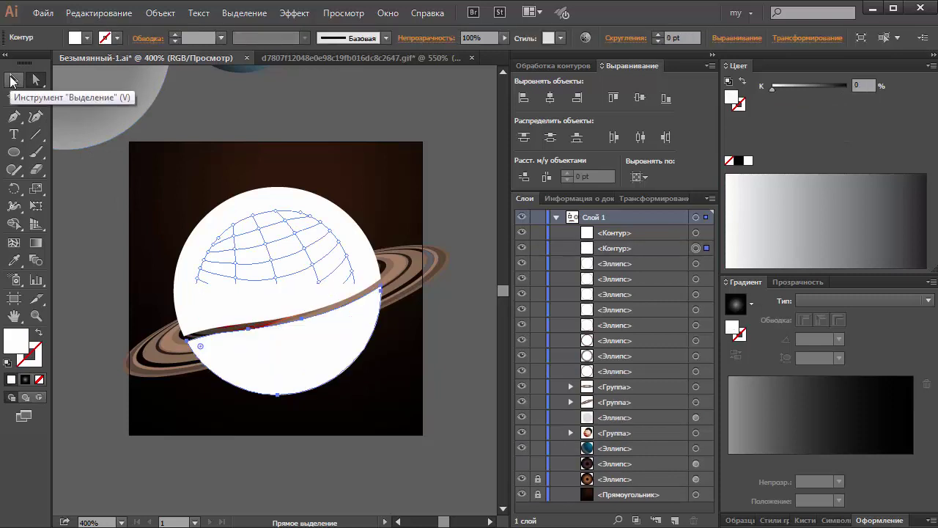
{"action": "left_click", "coordinate": [35, 80]}
{"action": "left_click", "coordinate": [319, 359]}
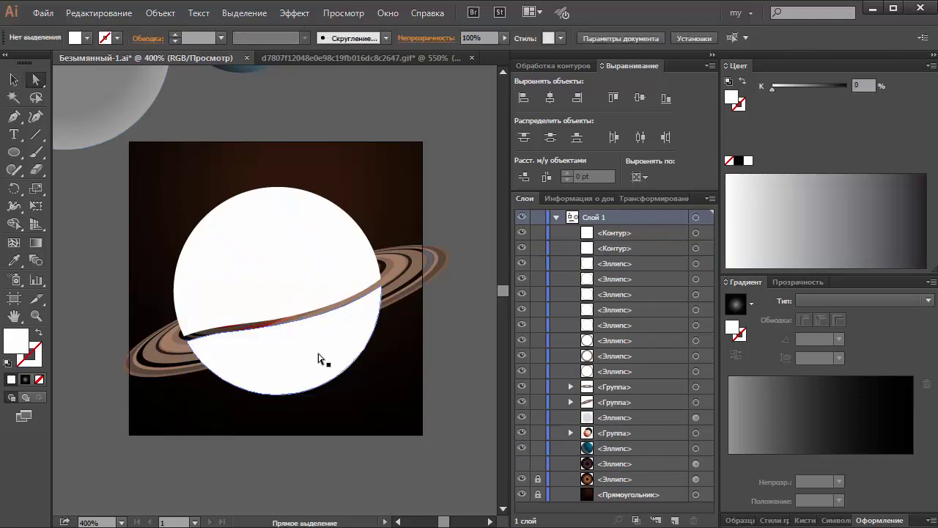
{"action": "key", "text": "Delete"}
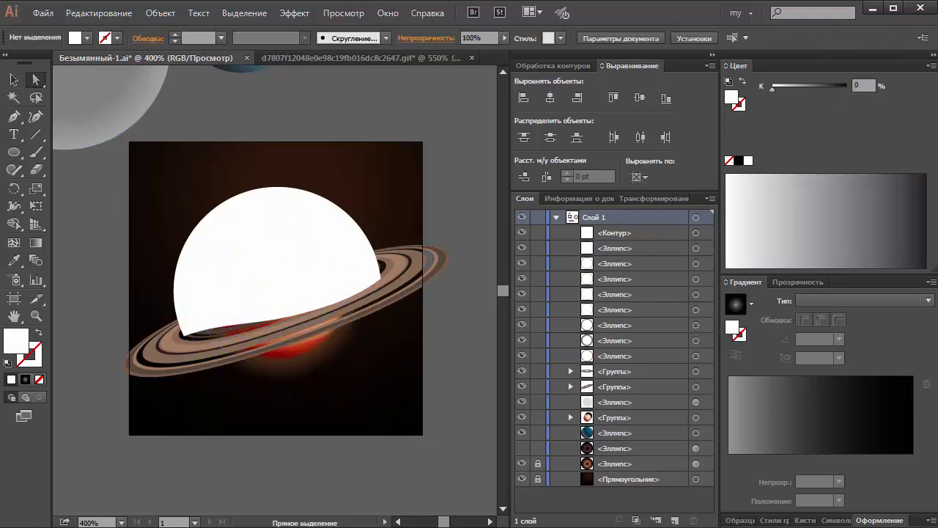
{"action": "left_click", "coordinate": [14, 80]}
Step: Reshape the dome's lower anchors and handles so its edge follows the tilted ring
{"action": "left_click", "coordinate": [314, 267]}
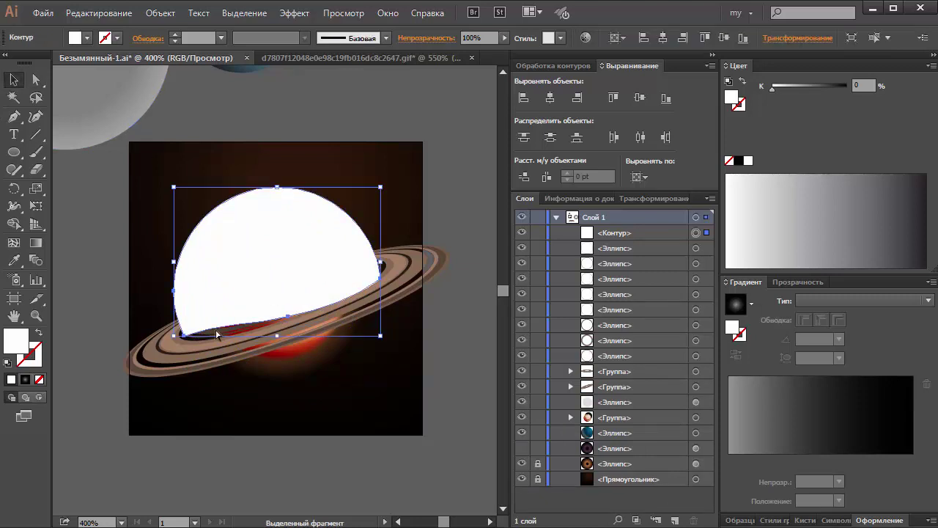
{"action": "key", "text": "a"}
{"action": "mouse_move", "coordinate": [224, 349]}
{"action": "left_mouse_down"}
{"action": "mouse_move", "coordinate": [236, 333]}
{"action": "mouse_move", "coordinate": [192, 323]}
{"action": "left_mouse_up"}
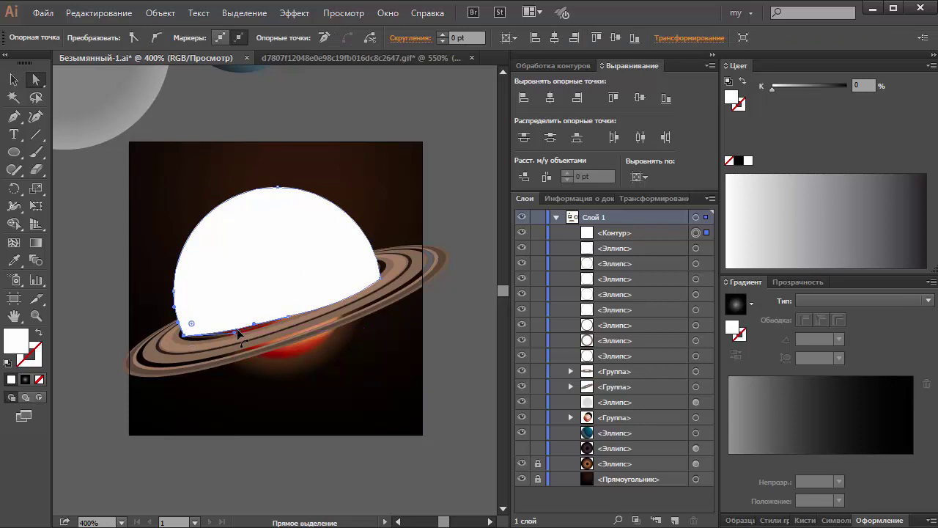
{"action": "left_click_drag", "start_coordinate": [381, 281], "coordinate": [381, 271]}
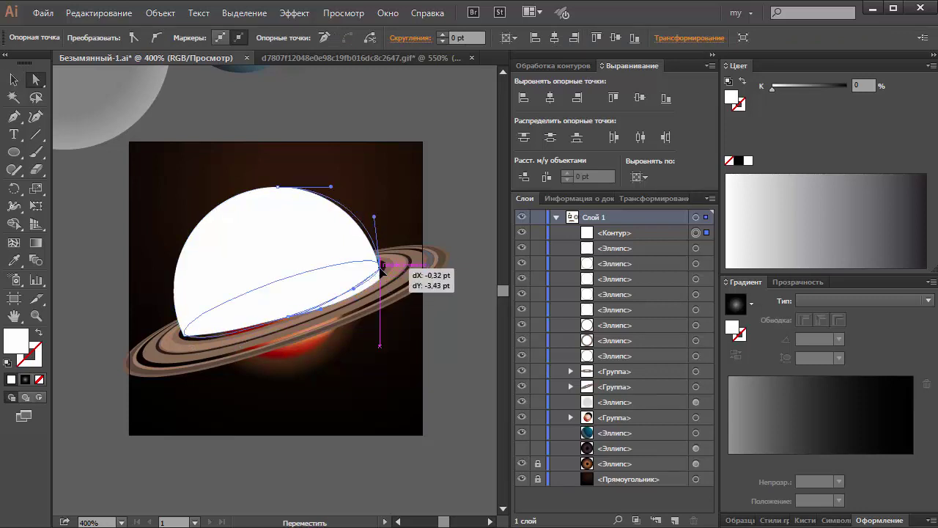
{"action": "left_click_drag", "start_coordinate": [387, 232], "coordinate": [384, 226]}
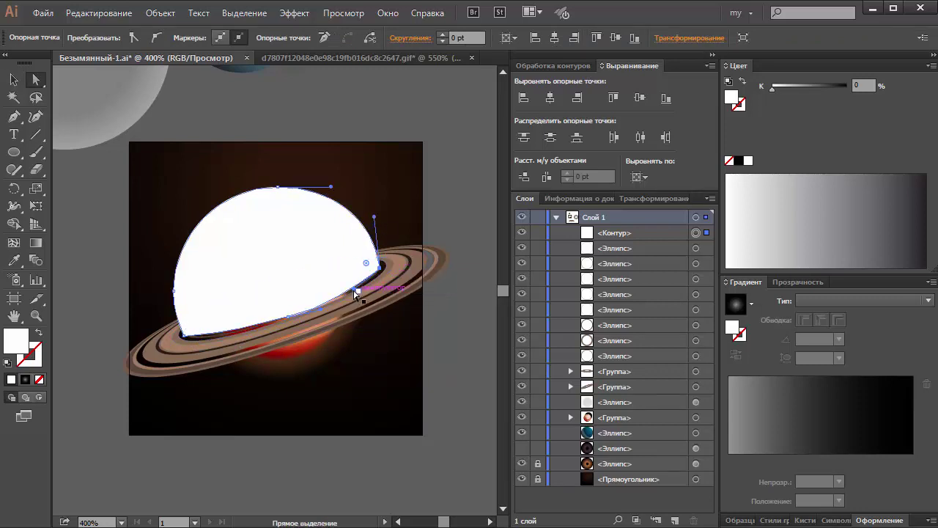
{"action": "left_click_drag", "start_coordinate": [354, 294], "coordinate": [353, 298]}
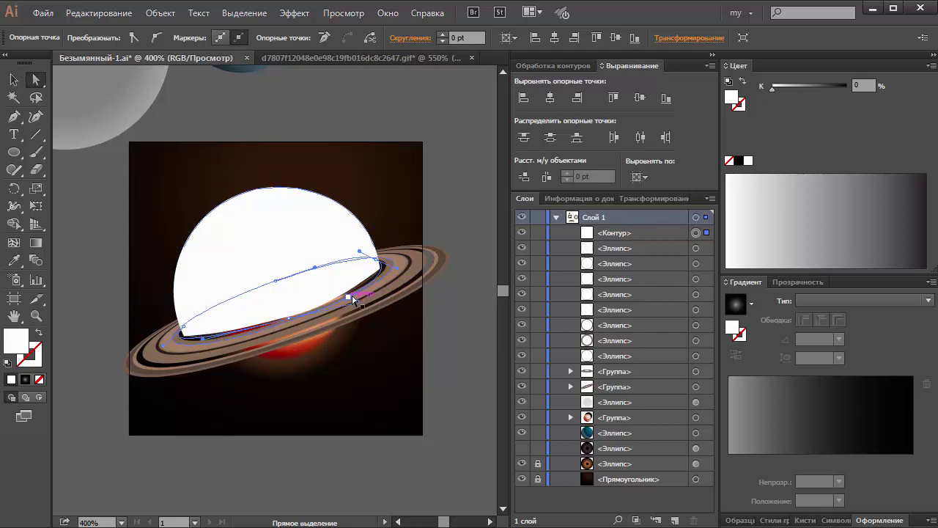
{"action": "left_click", "coordinate": [352, 298]}
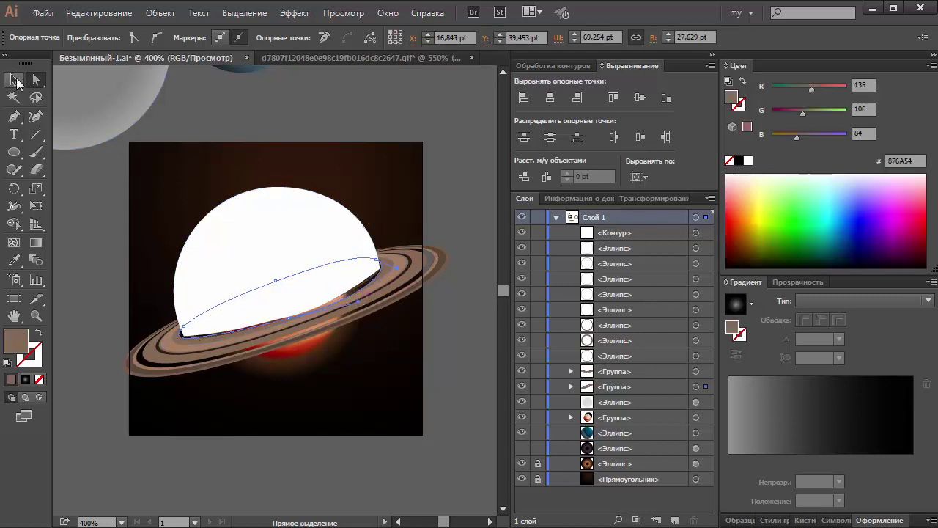
{"action": "left_click", "coordinate": [14, 79]}
{"action": "left_click", "coordinate": [275, 141]}
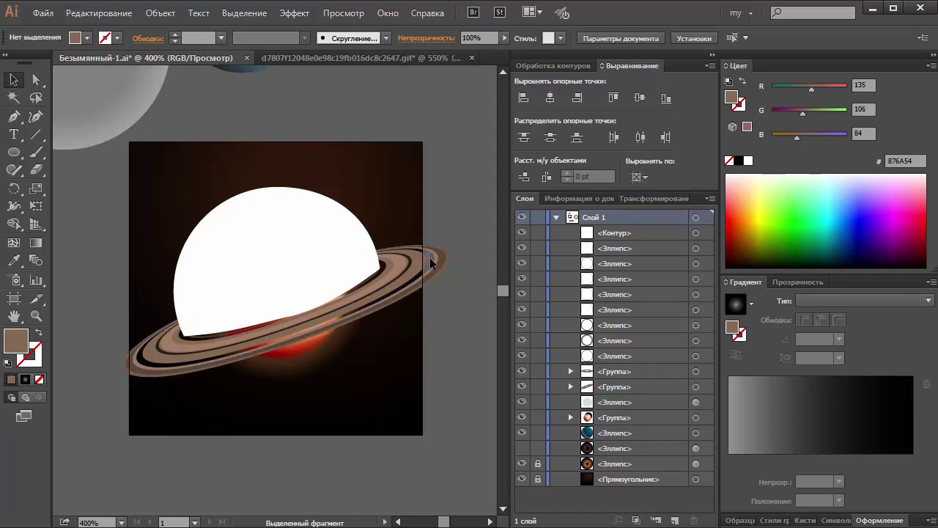
Step: Move the planet mesh group copy in Layers to sit just under the white dome
{"action": "left_click", "coordinate": [457, 333]}
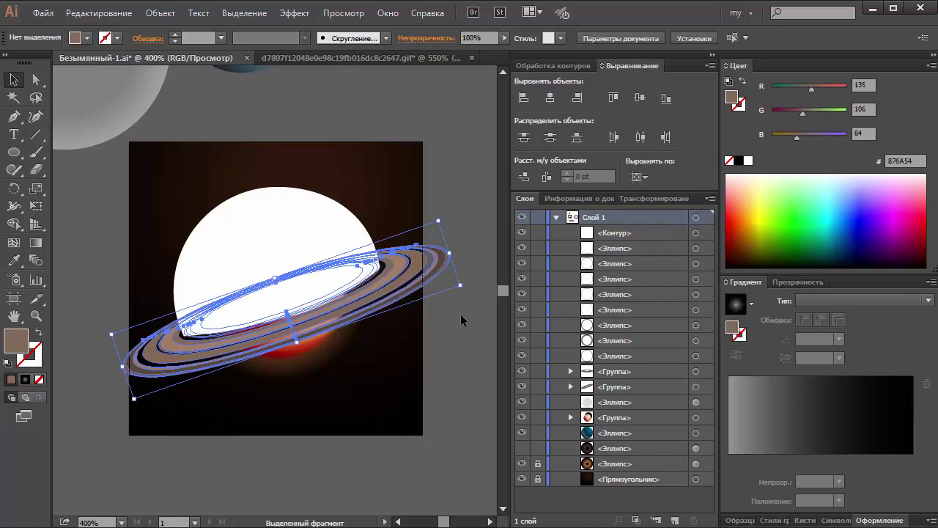
{"action": "left_click", "coordinate": [341, 353]}
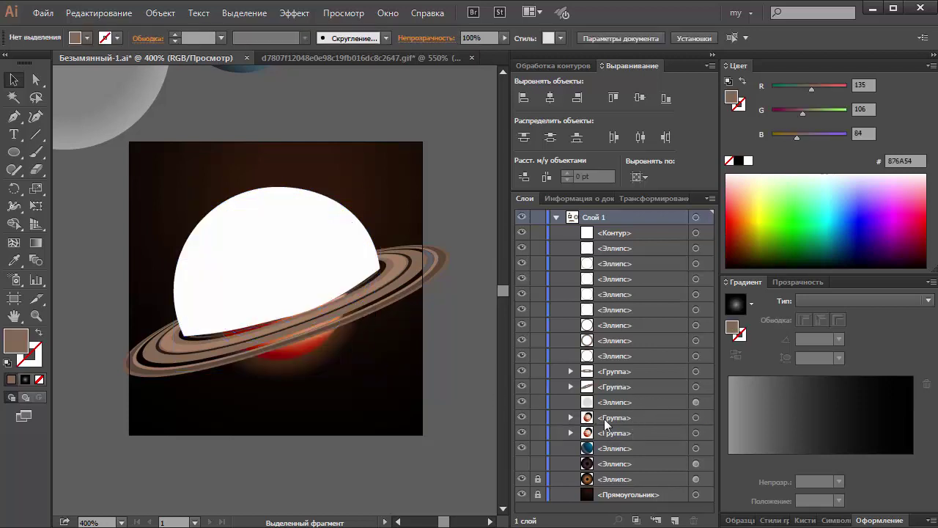
{"action": "left_click_drag", "start_coordinate": [605, 417], "coordinate": [618, 246]}
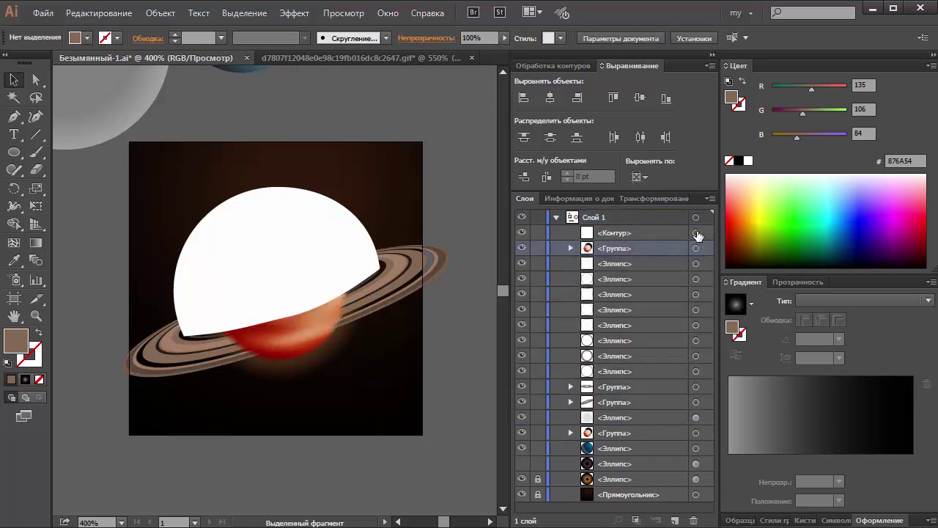
Step: Use the white dome as an opacity mask on the planet copy from the Transparency panel
{"action": "left_click", "coordinate": [696, 232]}
{"action": "left_click", "coordinate": [696, 248], "text": "shift"}
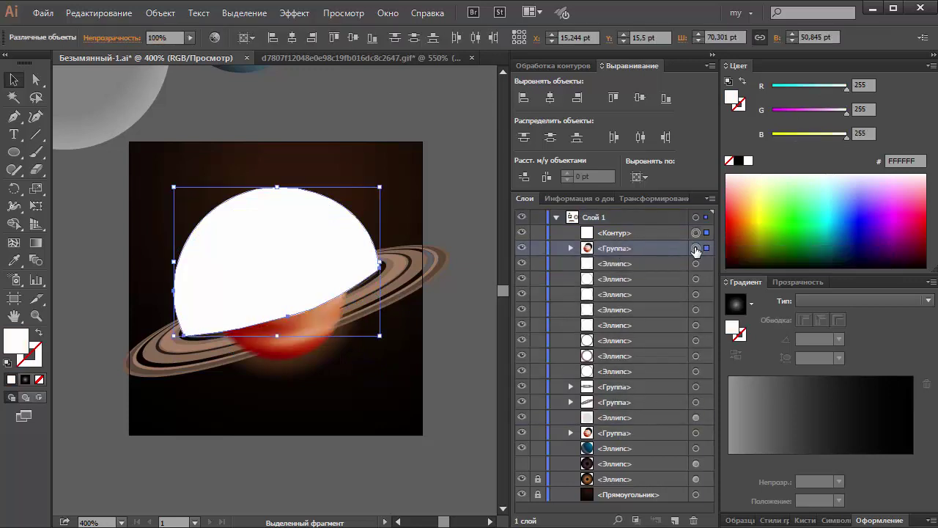
{"action": "left_click", "coordinate": [791, 284]}
{"action": "left_click", "coordinate": [841, 365]}
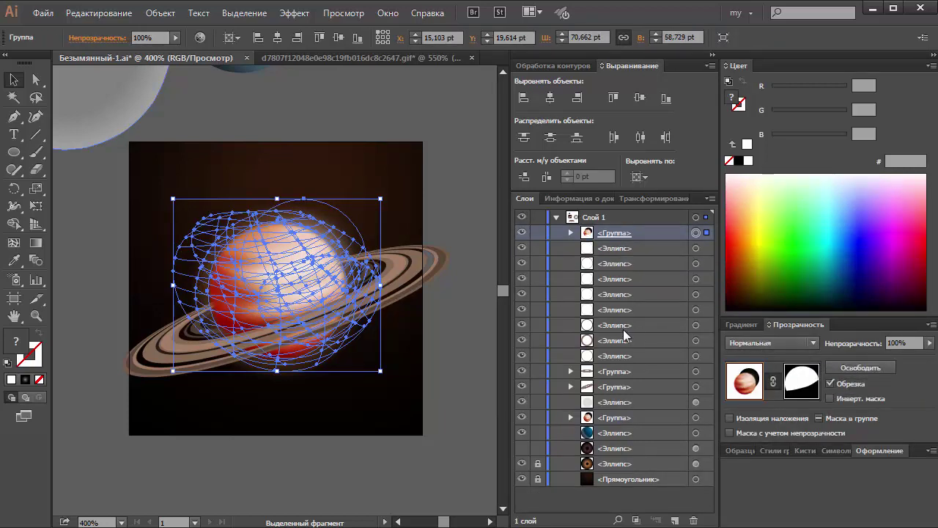
{"action": "left_click", "coordinate": [454, 336]}
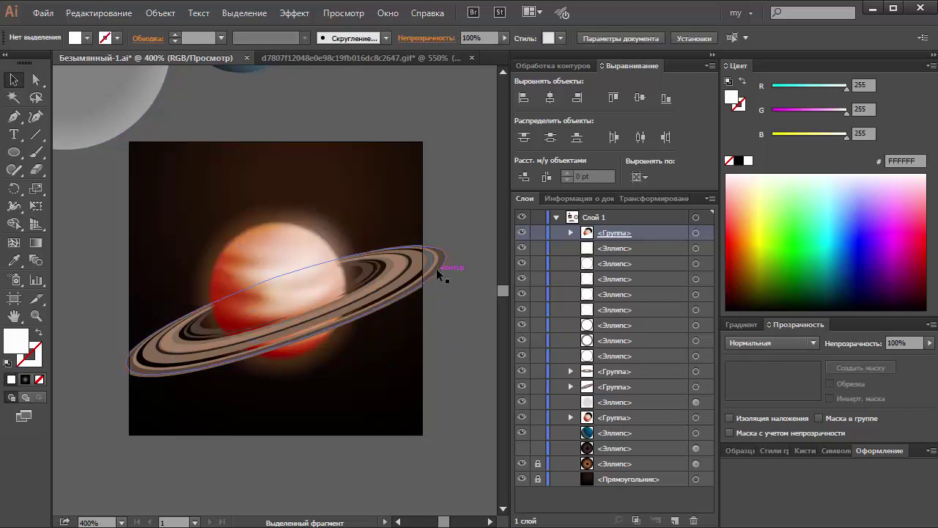
Step: Nudge and stretch the rings group to try out its position around the planet
{"action": "left_click_drag", "start_coordinate": [436, 268], "coordinate": [440, 278]}
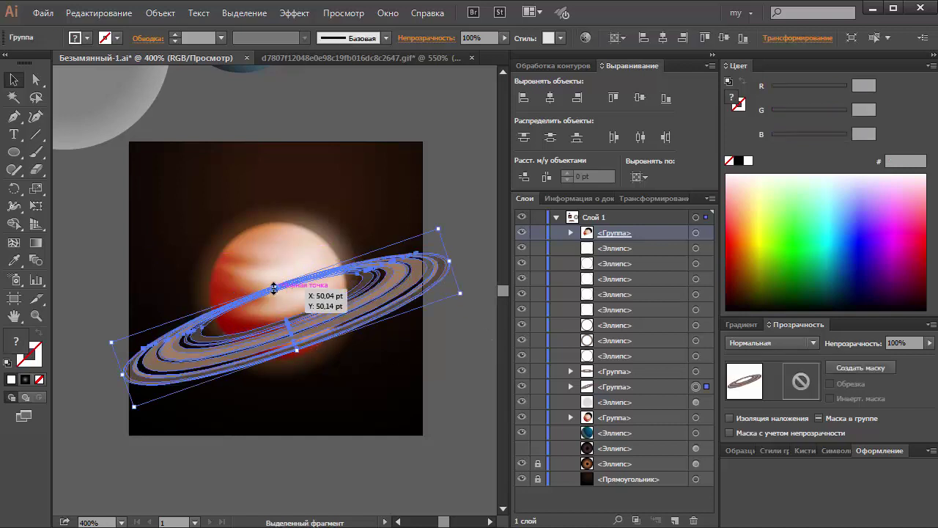
{"action": "left_click_drag", "start_coordinate": [274, 286], "coordinate": [270, 276]}
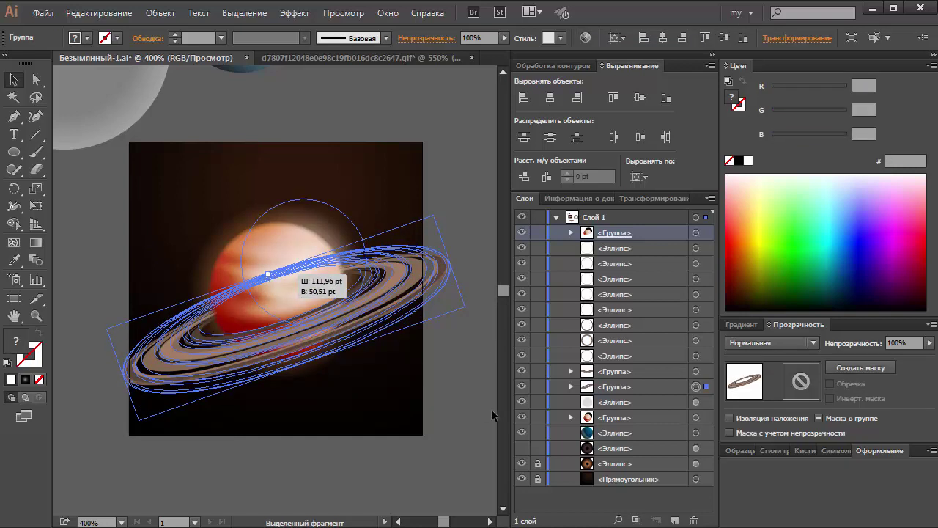
{"action": "left_click", "coordinate": [471, 394]}
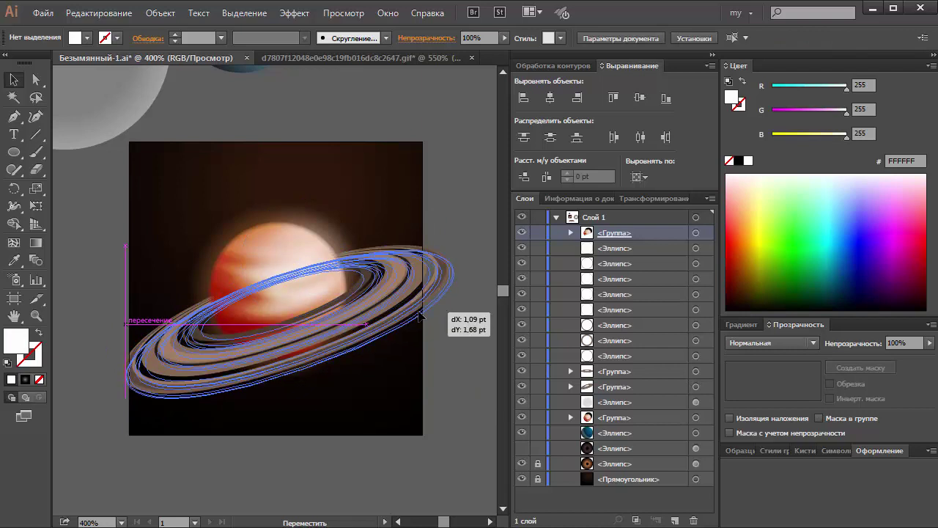
{"action": "left_click_drag", "start_coordinate": [419, 311], "coordinate": [469, 368]}
{"action": "left_click", "coordinate": [469, 368]}
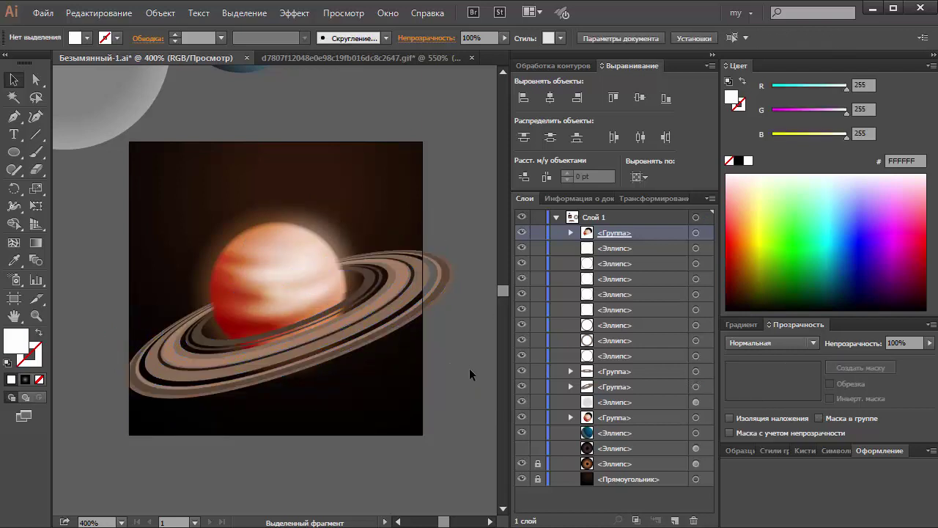
Step: Narrow and flatten the rings to about 99 × 39 pt, then nudge them slightly upward
{"action": "left_click", "coordinate": [417, 325]}
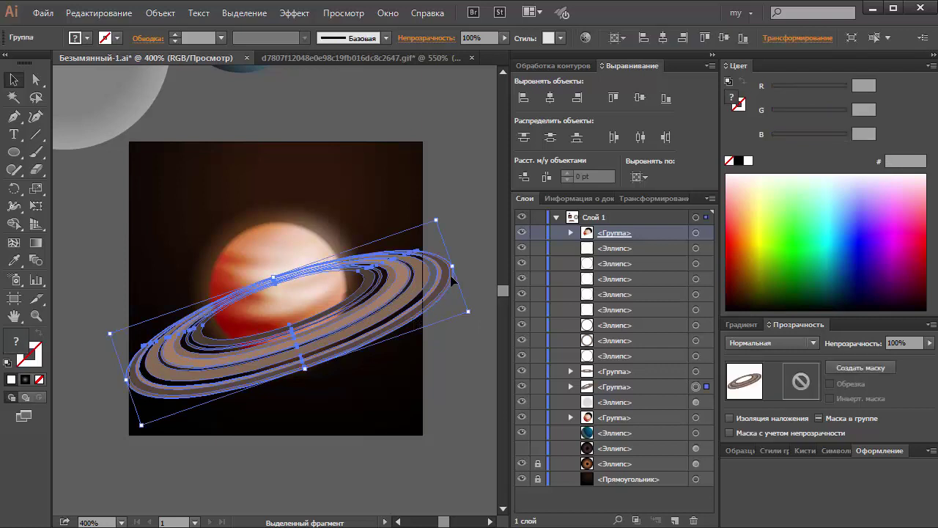
{"action": "left_click_drag", "start_coordinate": [453, 269], "coordinate": [435, 272]}
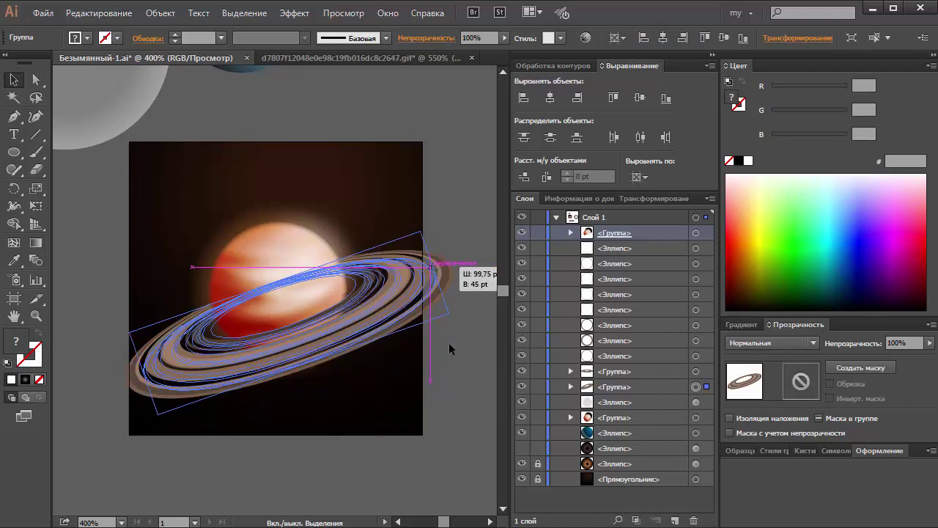
{"action": "left_click", "coordinate": [457, 374]}
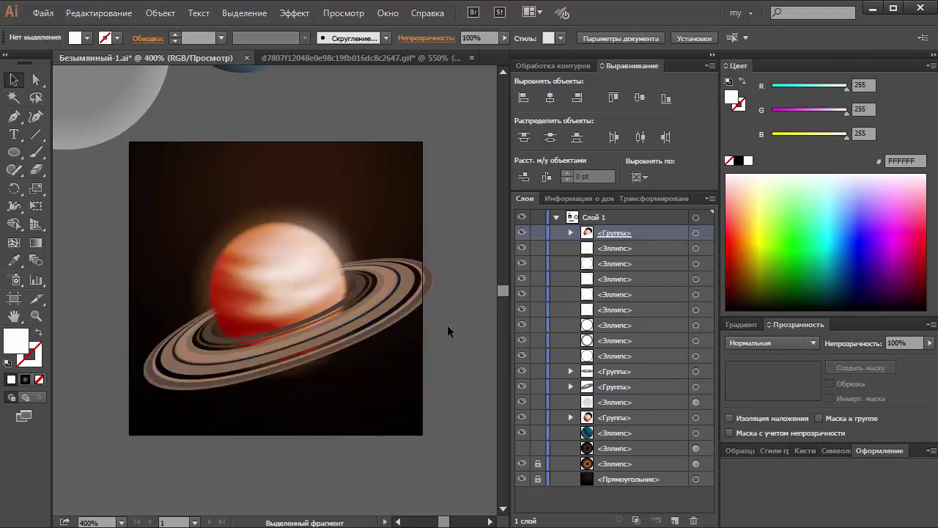
{"action": "left_click", "coordinate": [297, 279]}
{"action": "left_click_drag", "start_coordinate": [279, 281], "coordinate": [276, 292]}
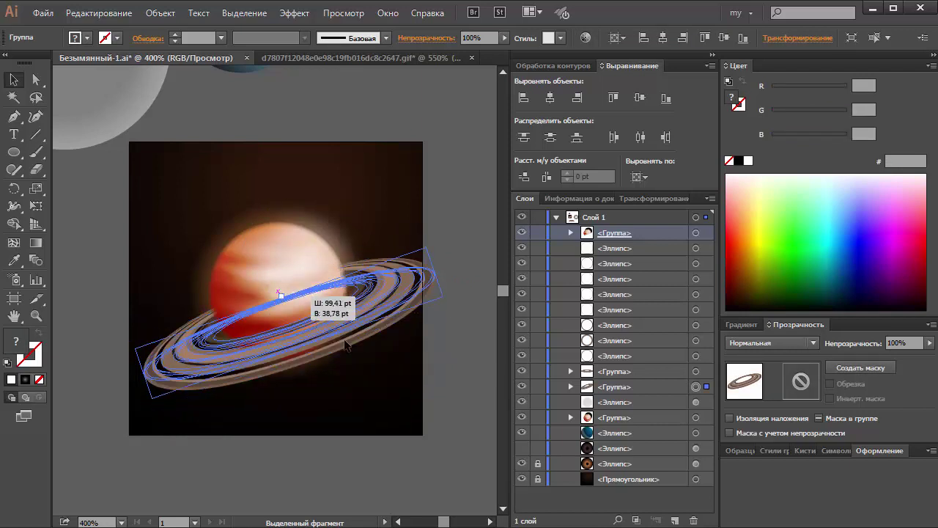
{"action": "left_click", "coordinate": [426, 397]}
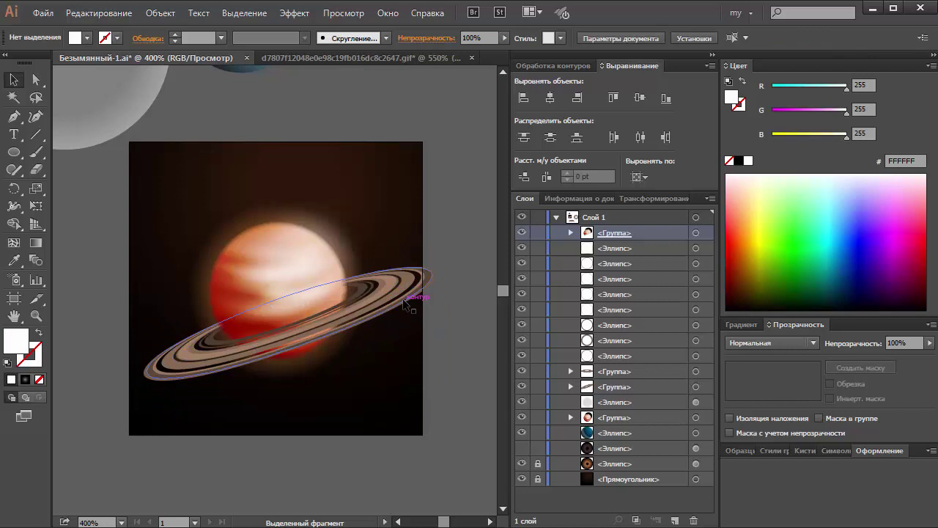
{"action": "left_click_drag", "start_coordinate": [401, 303], "coordinate": [403, 300]}
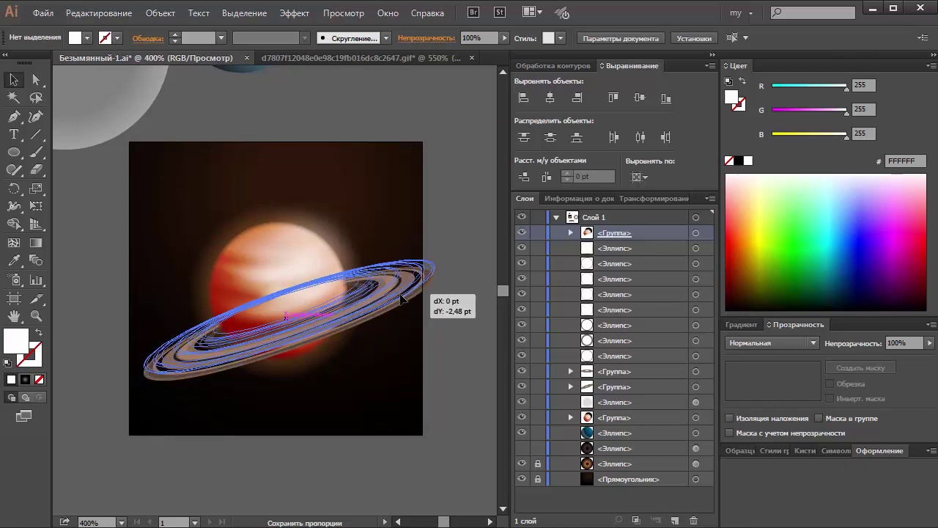
{"action": "left_click", "coordinate": [453, 362]}
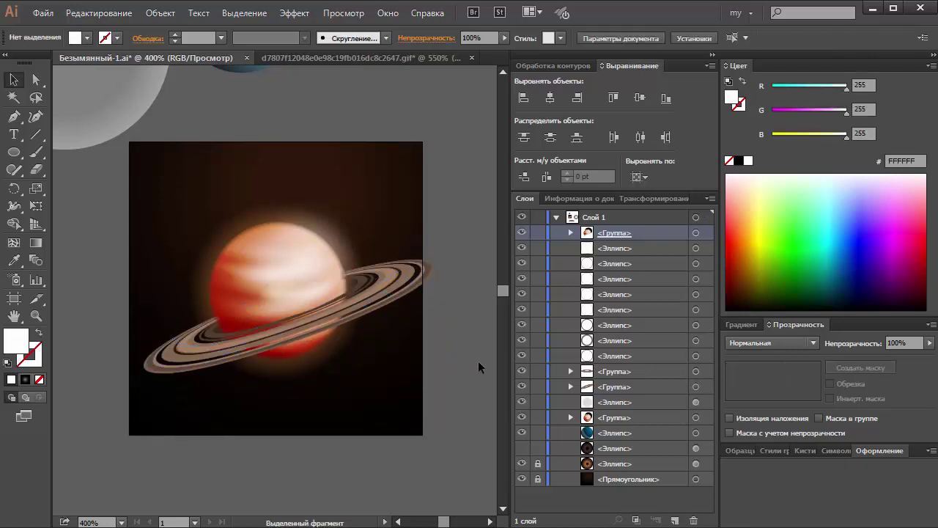
{"action": "scroll", "coordinate": [478, 360], "scroll_direction": "down", "scroll_amount": 1}
Step: Zoom out and move the whole planet group slightly down and left
{"action": "scroll", "coordinate": [474, 362], "scroll_direction": "up", "scroll_amount": 2}
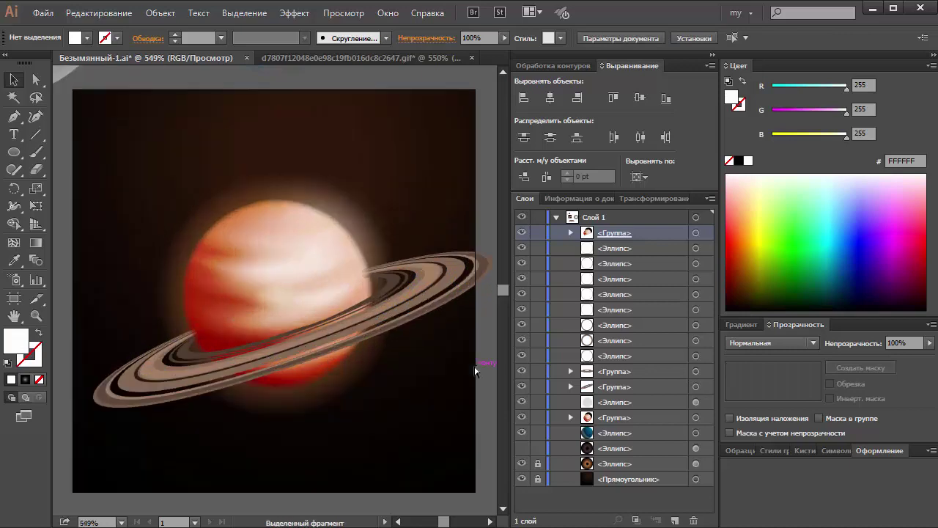
{"action": "key", "text": "ctrl+minus"}
{"action": "key", "text": "ctrl+minus"}
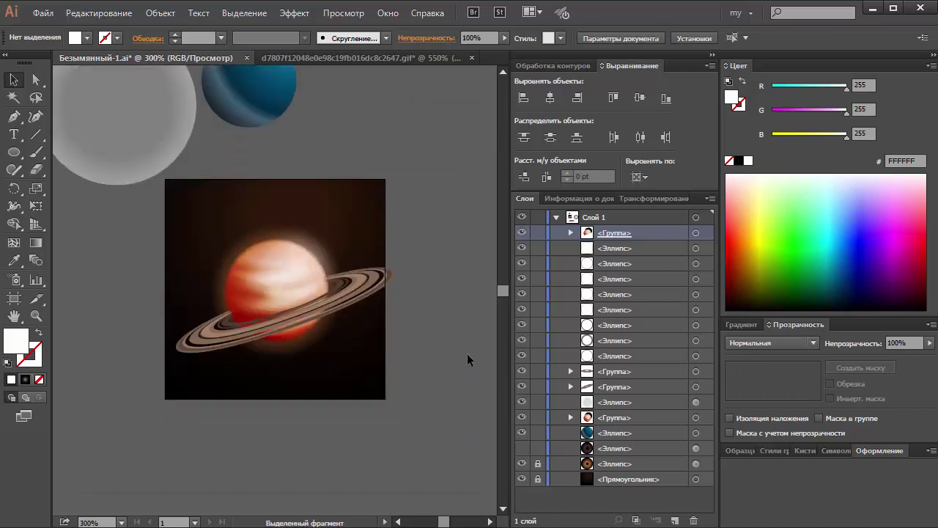
{"action": "scroll", "coordinate": [467, 397], "scroll_direction": "down", "scroll_amount": 1}
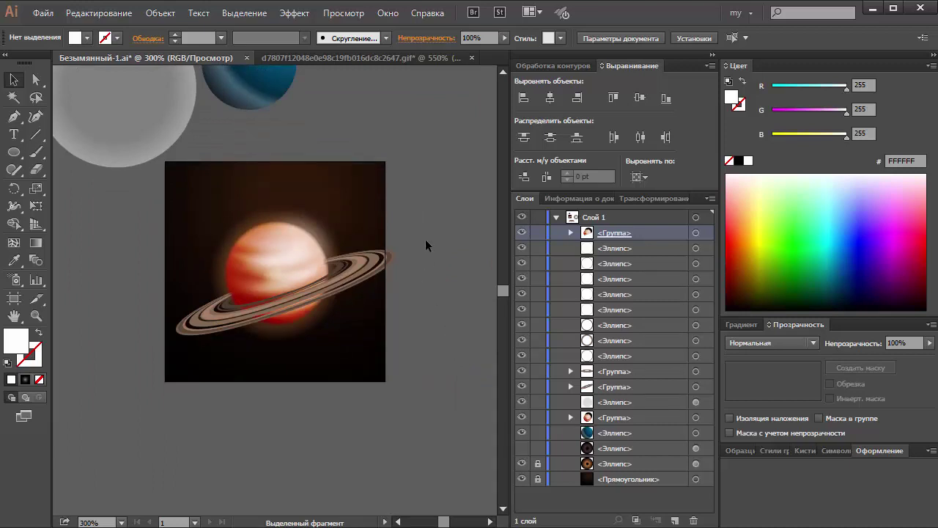
{"action": "left_click_drag", "start_coordinate": [387, 189], "coordinate": [212, 359]}
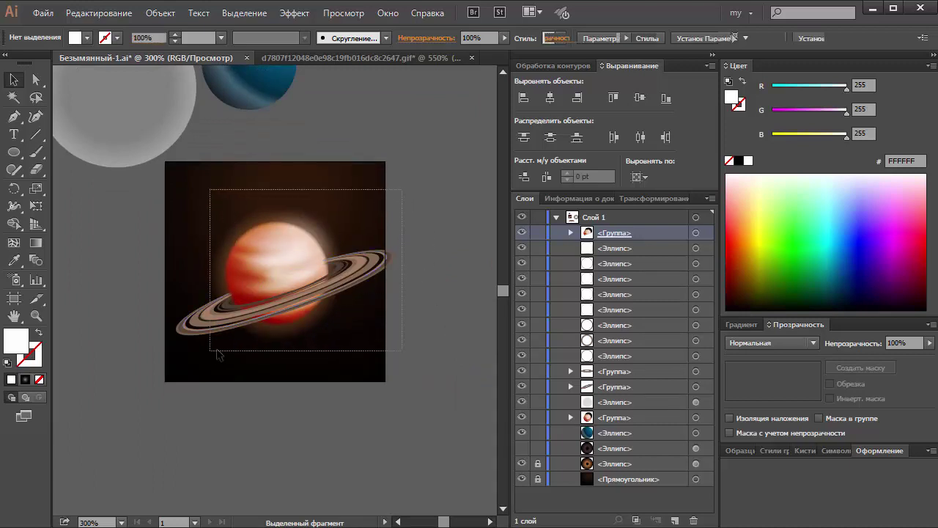
{"action": "mouse_move", "coordinate": [284, 339]}
{"action": "left_mouse_down"}
{"action": "mouse_move", "coordinate": [277, 296]}
{"action": "mouse_move", "coordinate": [275, 308]}
{"action": "left_mouse_up"}
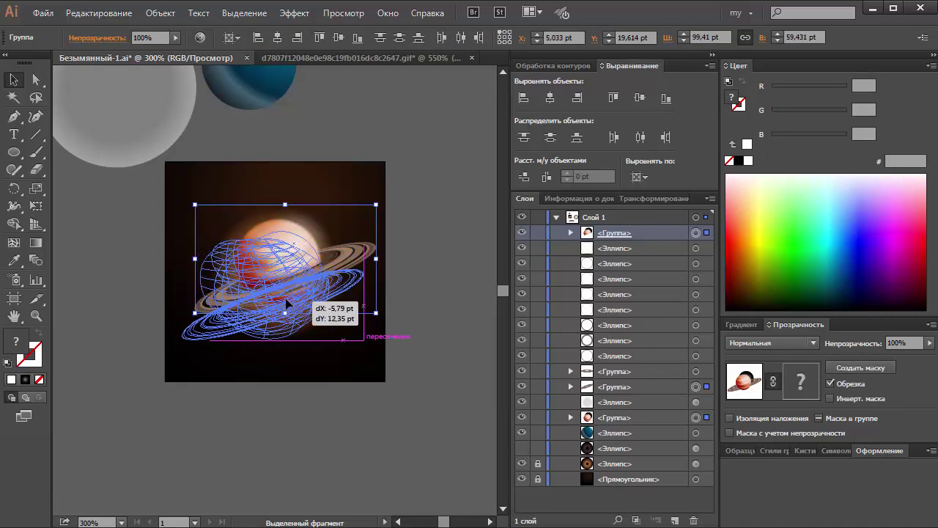
Step: Hide the planet's orange glow and draw a large new circle below the planet square
{"action": "left_click", "coordinate": [468, 291]}
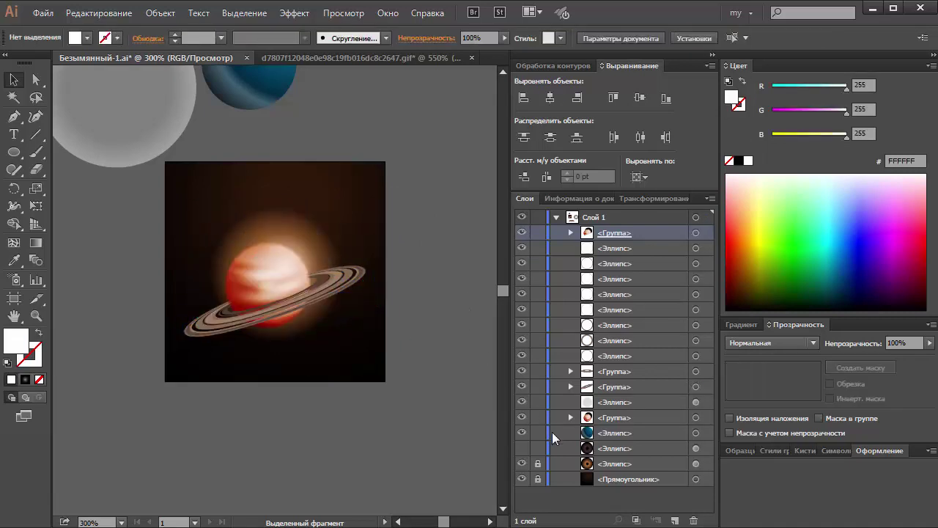
{"action": "left_click", "coordinate": [523, 463]}
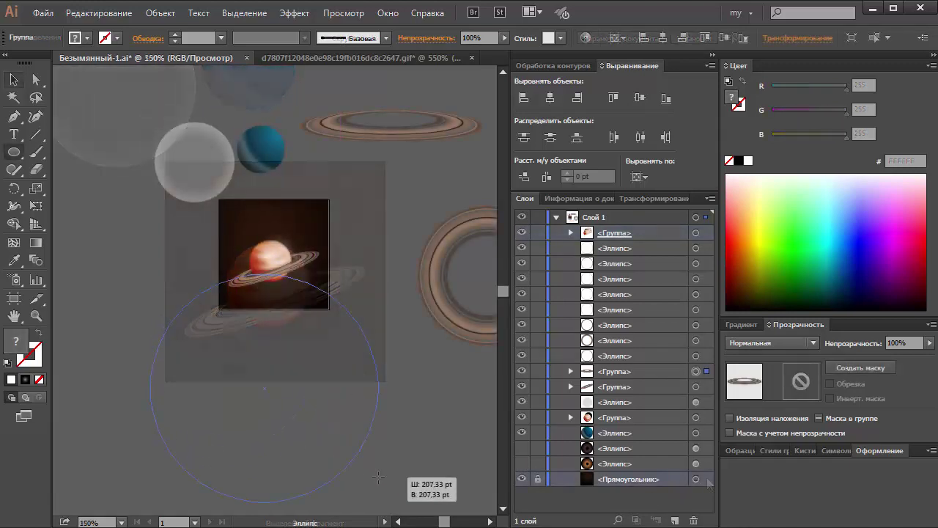
{"action": "left_click_drag", "start_coordinate": [379, 476], "coordinate": [379, 478]}
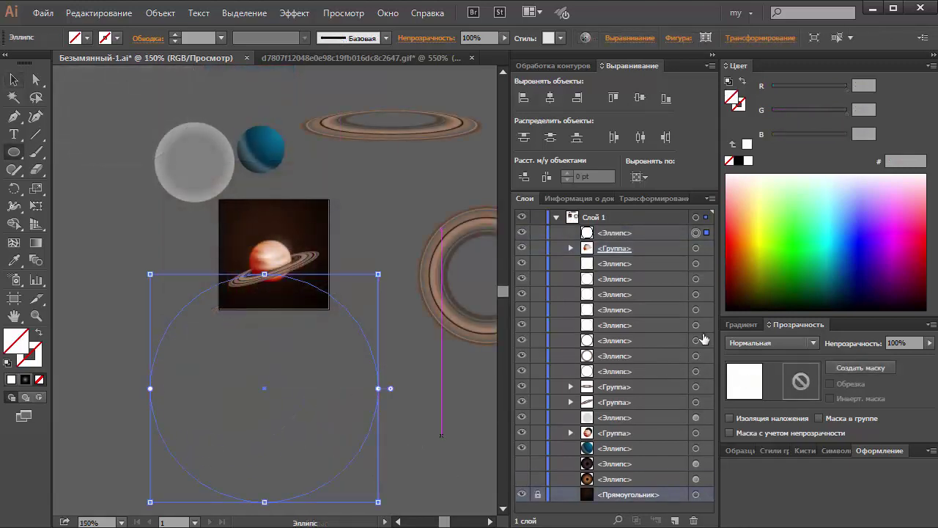
Step: Give the new circle's stroke a radial gradient and raise the stroke weight to 81 pt
{"action": "left_click", "coordinate": [742, 325]}
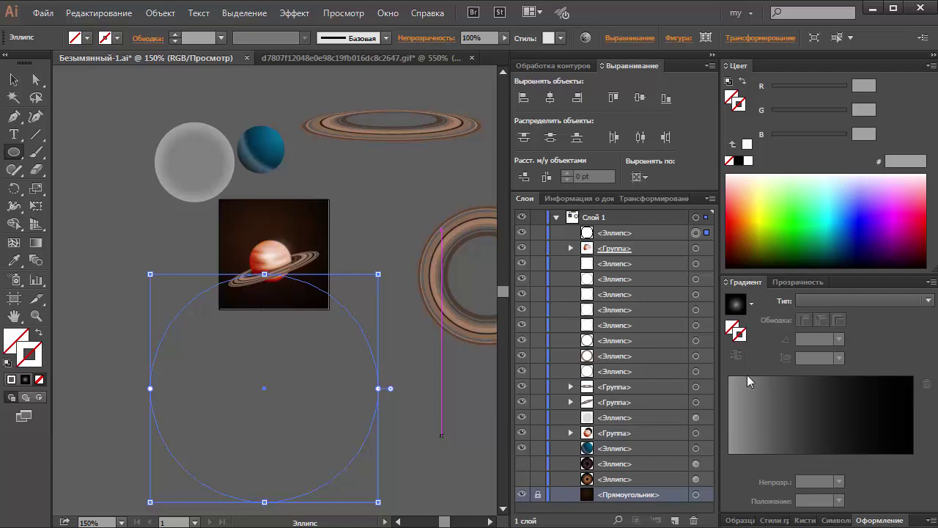
{"action": "left_click", "coordinate": [761, 395]}
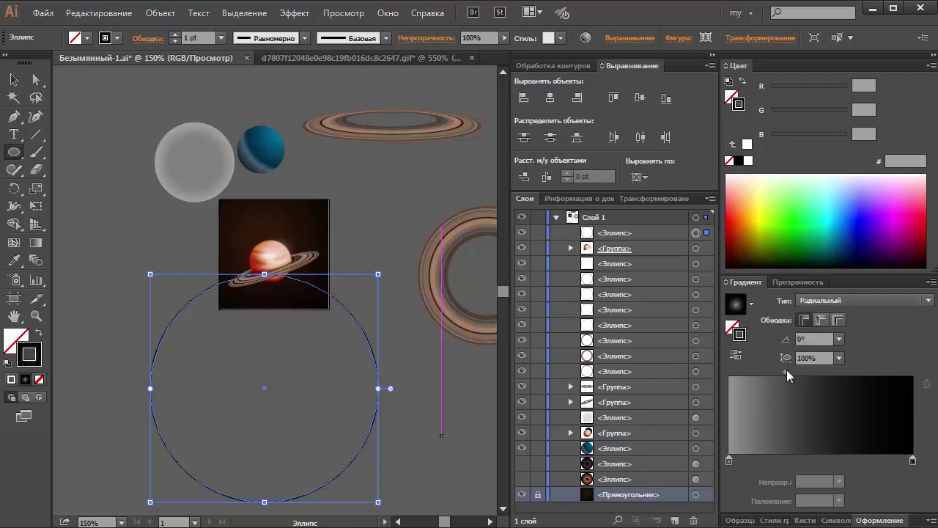
{"action": "scroll", "coordinate": [200, 36], "scroll_direction": "up", "scroll_amount": 4}
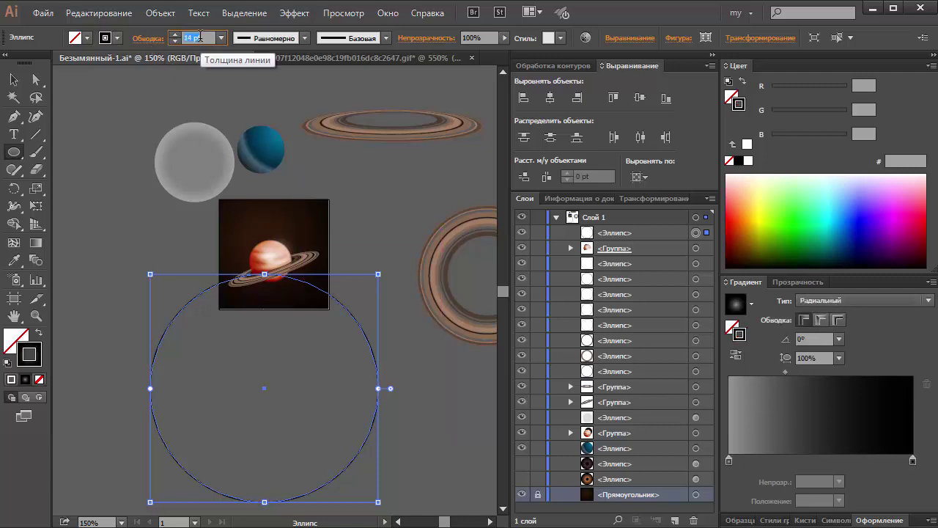
{"action": "scroll", "coordinate": [200, 36], "scroll_direction": "up", "scroll_amount": 6}
{"action": "scroll", "coordinate": [200, 37], "scroll_direction": "up", "scroll_amount": 20}
{"action": "scroll", "coordinate": [199, 37], "scroll_direction": "up", "scroll_amount": 7}
{"action": "scroll", "coordinate": [200, 35], "scroll_direction": "up", "scroll_amount": 8}
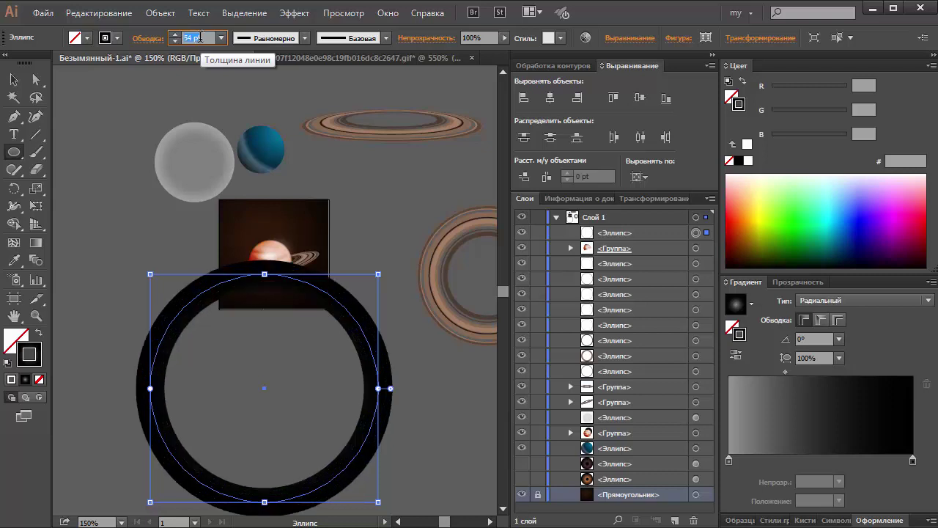
{"action": "scroll", "coordinate": [201, 35], "scroll_direction": "up", "scroll_amount": 8}
{"action": "scroll", "coordinate": [200, 35], "scroll_direction": "up", "scroll_amount": 8}
{"action": "scroll", "coordinate": [200, 35], "scroll_direction": "up", "scroll_amount": 8}
{"action": "scroll", "coordinate": [200, 35], "scroll_direction": "up", "scroll_amount": 2}
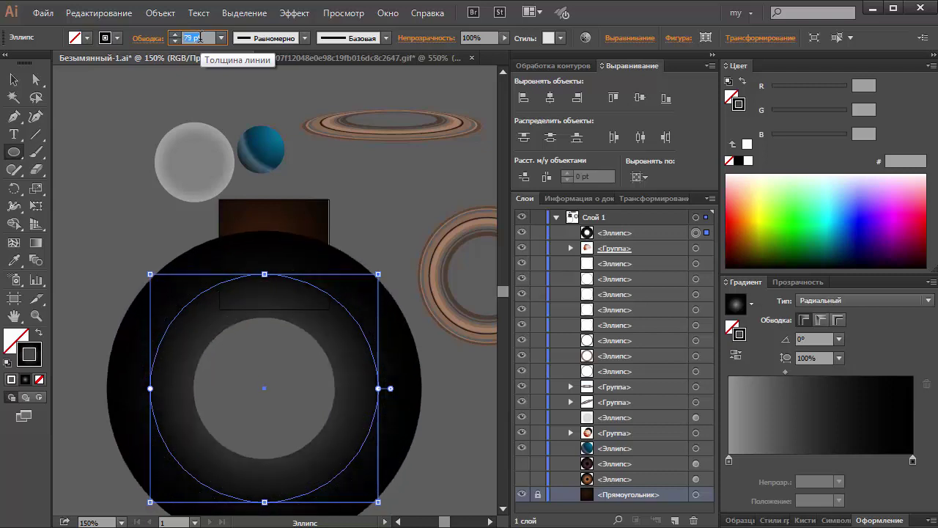
{"action": "scroll", "coordinate": [400, 369], "scroll_direction": "down", "scroll_amount": 3}
Step: Shrink the circle, then set gradient stops: white near 54%, black band at 27%, one shifted to 64%
{"action": "key", "text": "v"}
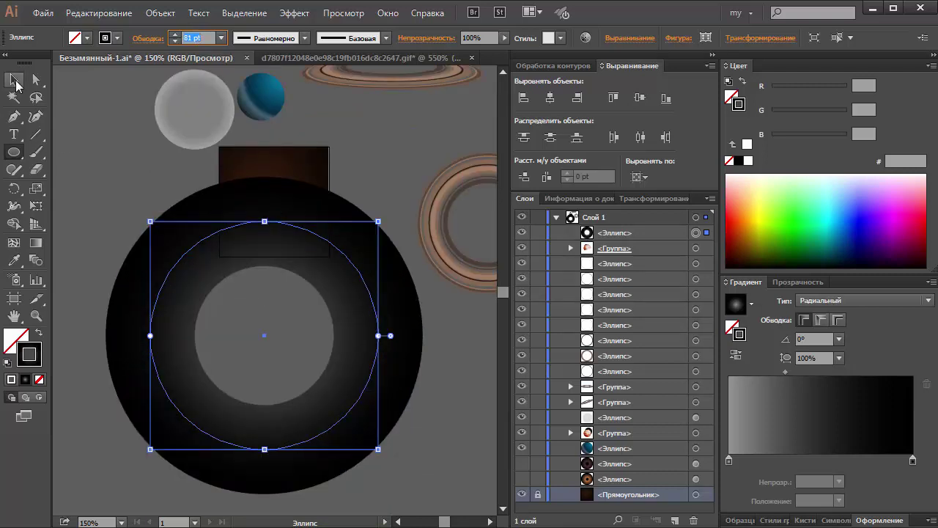
{"action": "mouse_move", "coordinate": [378, 335]}
{"action": "left_mouse_down"}
{"action": "mouse_move", "coordinate": [346, 343]}
{"action": "mouse_move", "coordinate": [376, 376]}
{"action": "mouse_move", "coordinate": [363, 375]}
{"action": "left_mouse_up"}
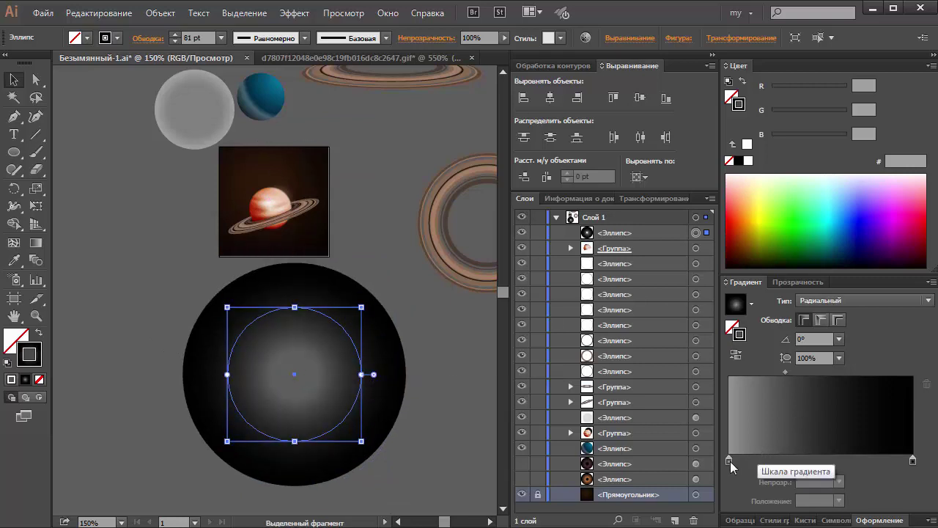
{"action": "left_click_drag", "start_coordinate": [729, 462], "coordinate": [828, 462]}
{"action": "left_click", "coordinate": [748, 161]}
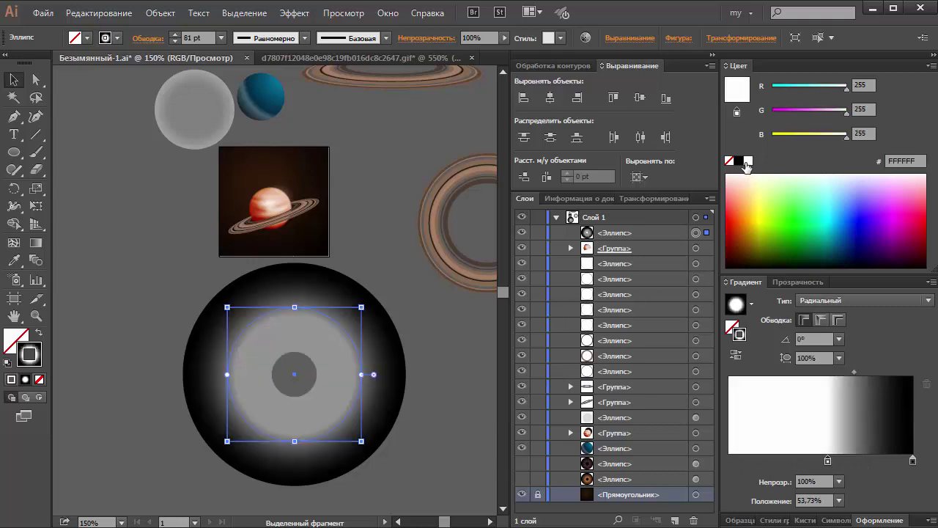
{"action": "left_click_drag", "start_coordinate": [912, 462], "coordinate": [778, 462]}
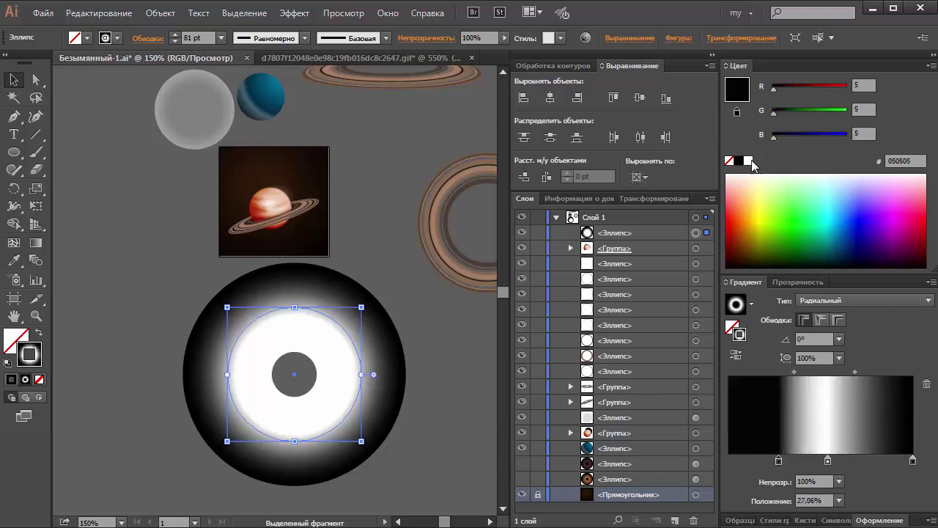
{"action": "left_click", "coordinate": [912, 460]}
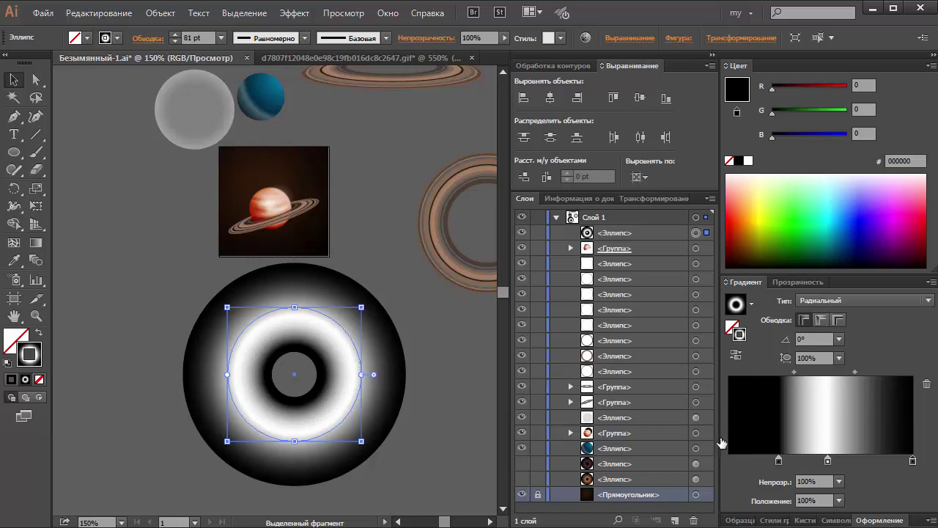
{"action": "mouse_move", "coordinate": [835, 462]}
{"action": "left_mouse_down"}
{"action": "mouse_move", "coordinate": [863, 467]}
{"action": "mouse_move", "coordinate": [838, 460]}
{"action": "left_mouse_up"}
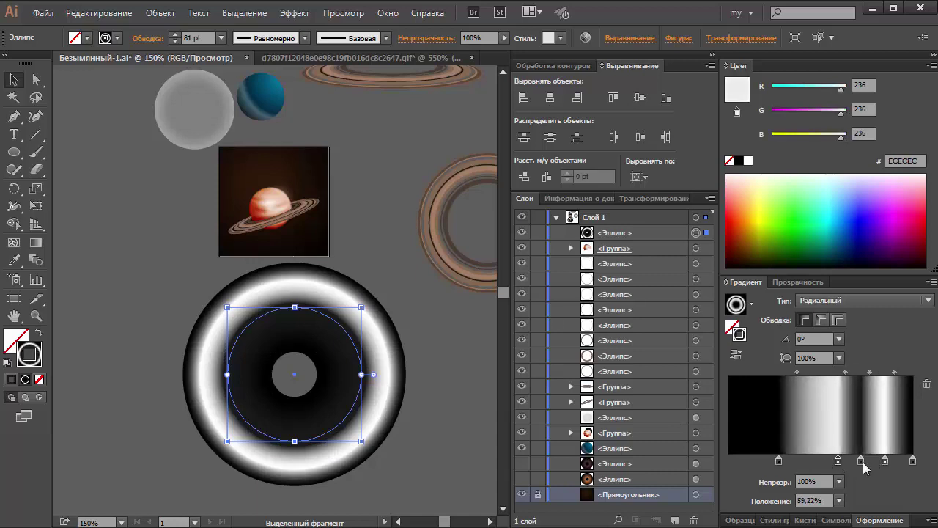
Step: Add dark grey, dark 71.76% and light grey 64.71% stops, and widen the bright band
{"action": "left_click", "coordinate": [796, 460]}
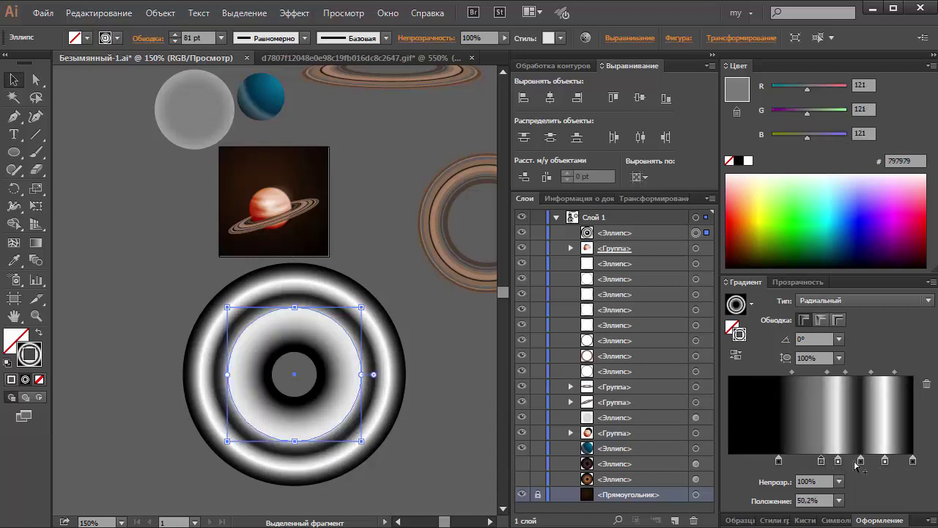
{"action": "left_click", "coordinate": [808, 461]}
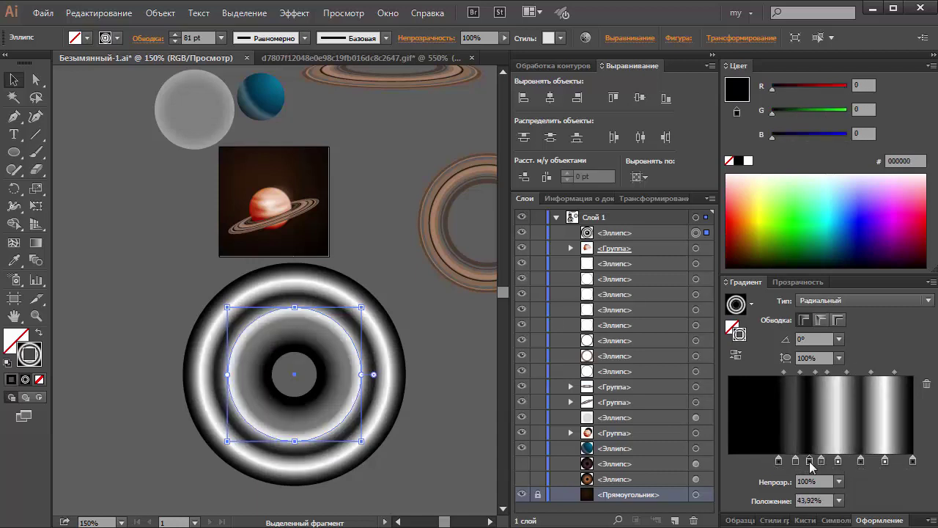
{"action": "left_click", "coordinate": [886, 460]}
{"action": "left_click_drag", "start_coordinate": [898, 462], "coordinate": [895, 461]}
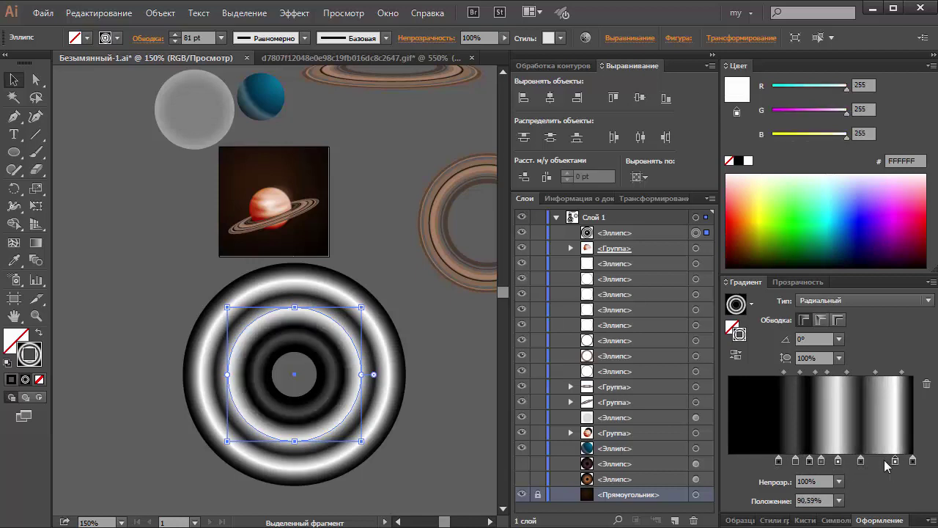
{"action": "left_click", "coordinate": [871, 460]}
{"action": "left_click", "coordinate": [847, 461]}
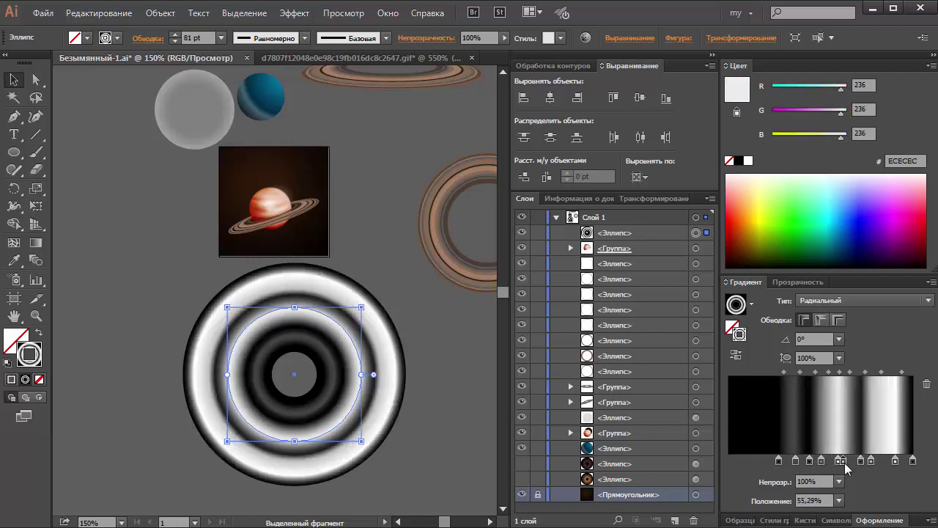
{"action": "left_click_drag", "start_coordinate": [825, 462], "coordinate": [780, 462]}
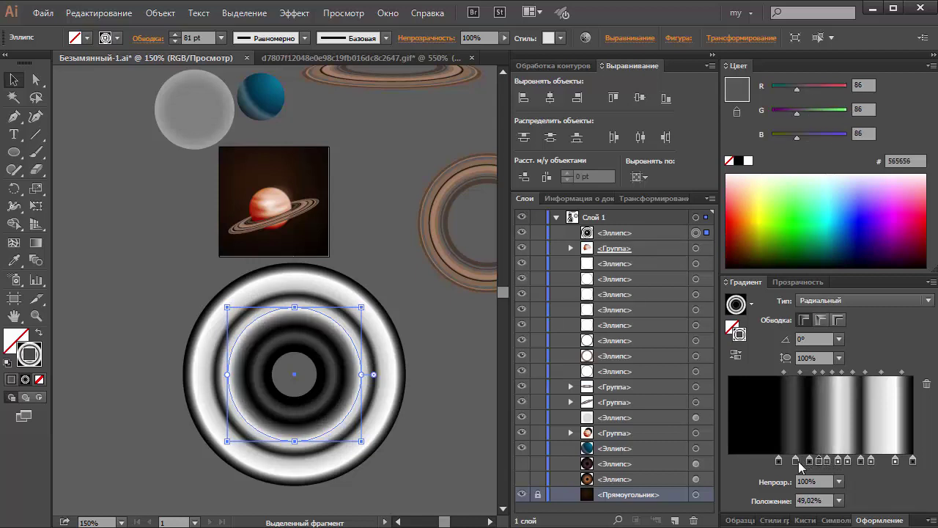
{"action": "left_click", "coordinate": [781, 462]}
{"action": "left_click", "coordinate": [798, 461]}
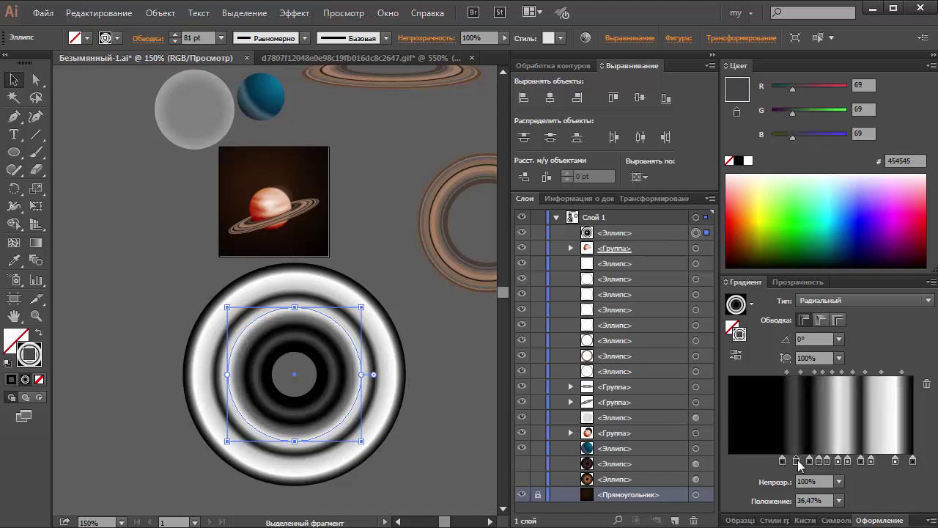
{"action": "left_click_drag", "start_coordinate": [895, 461], "coordinate": [782, 460]}
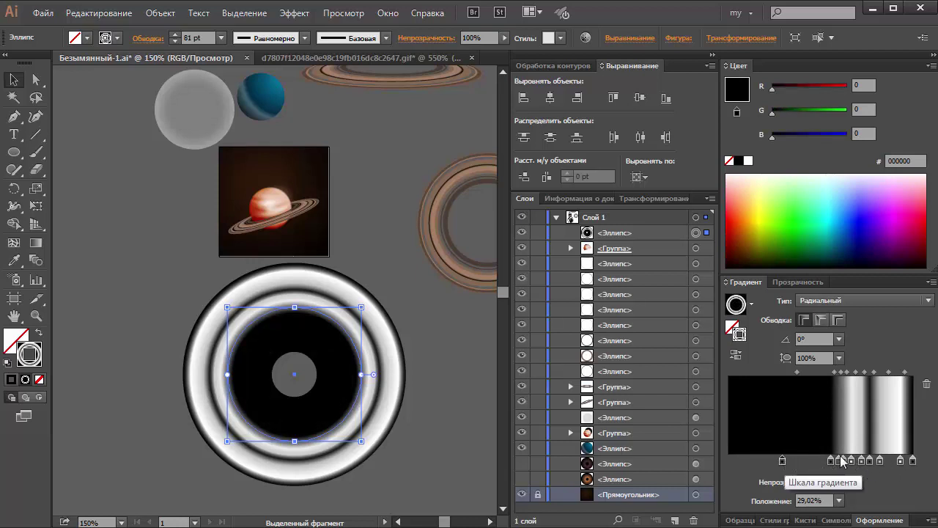
Step: Remove one stop and fine-tune the black 64.31% and white 86.27% stops, then preview the rings
{"action": "left_click_drag", "start_coordinate": [783, 461], "coordinate": [794, 478]}
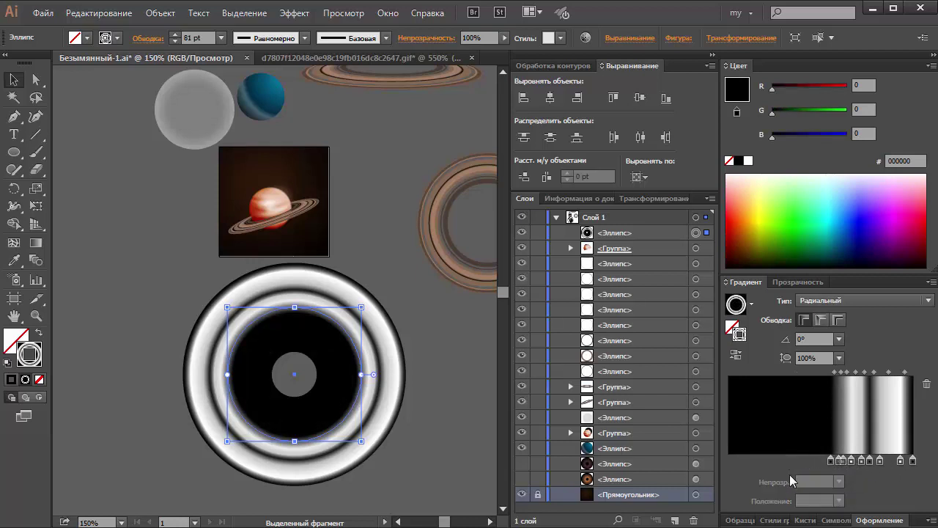
{"action": "left_click", "coordinate": [852, 462]}
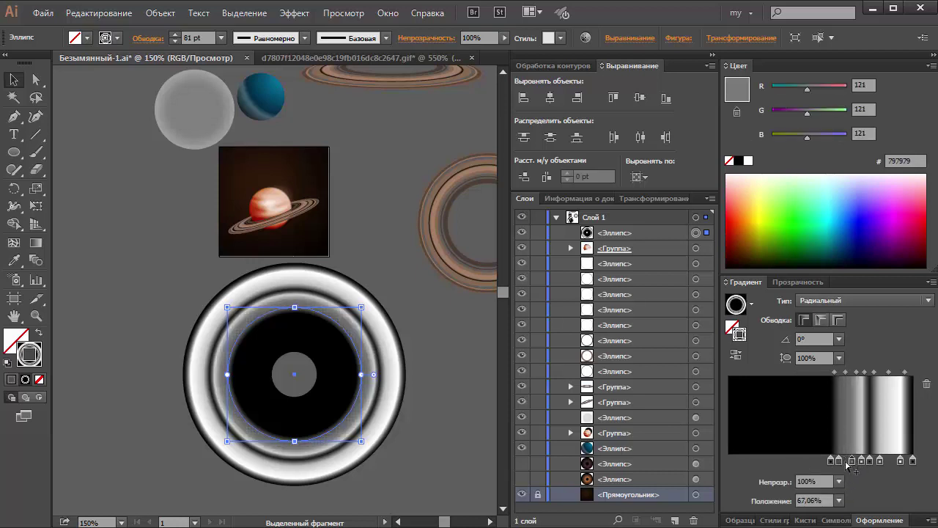
{"action": "left_click_drag", "start_coordinate": [847, 460], "coordinate": [896, 462]}
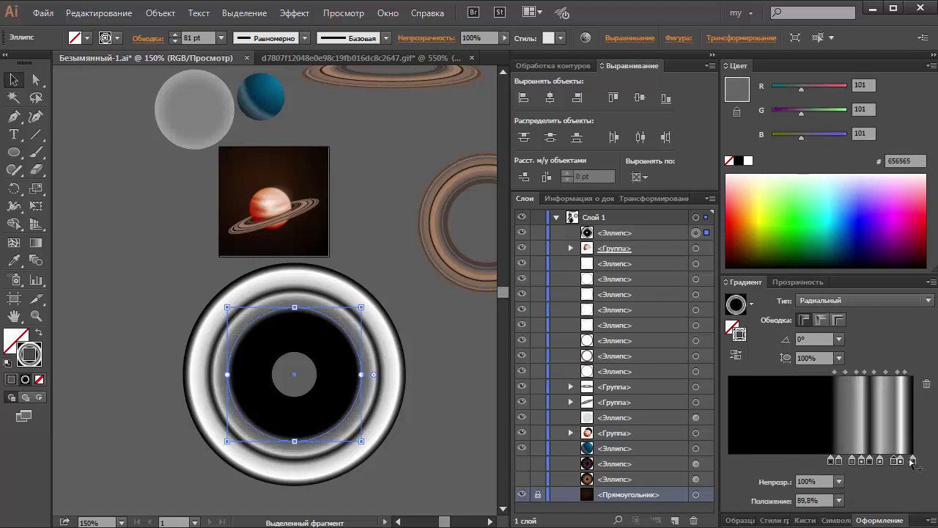
{"action": "left_click", "coordinate": [849, 461]}
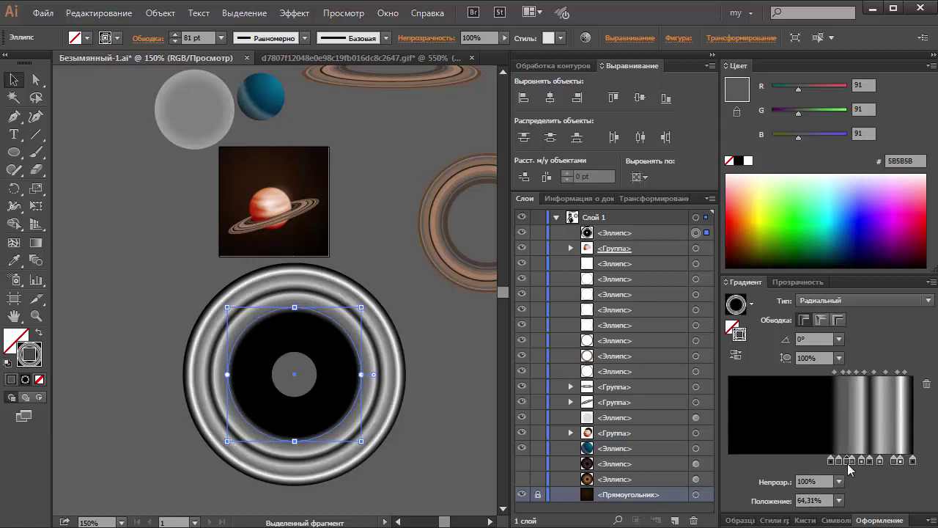
{"action": "left_click", "coordinate": [890, 462]}
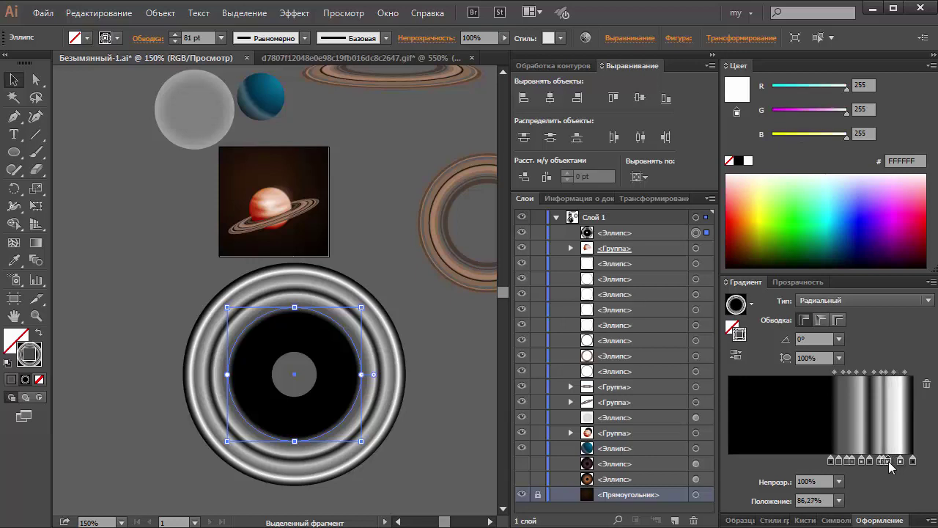
{"action": "left_click", "coordinate": [439, 379]}
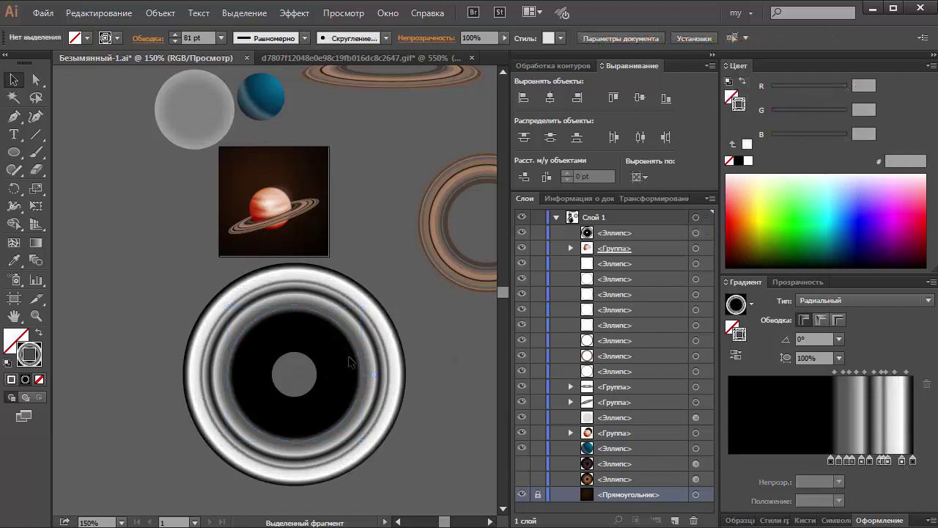
Step: Make the stroke gradient linear, across the stroke and reversed, then Alt-drag a copy to the upper left
{"action": "left_click", "coordinate": [358, 357]}
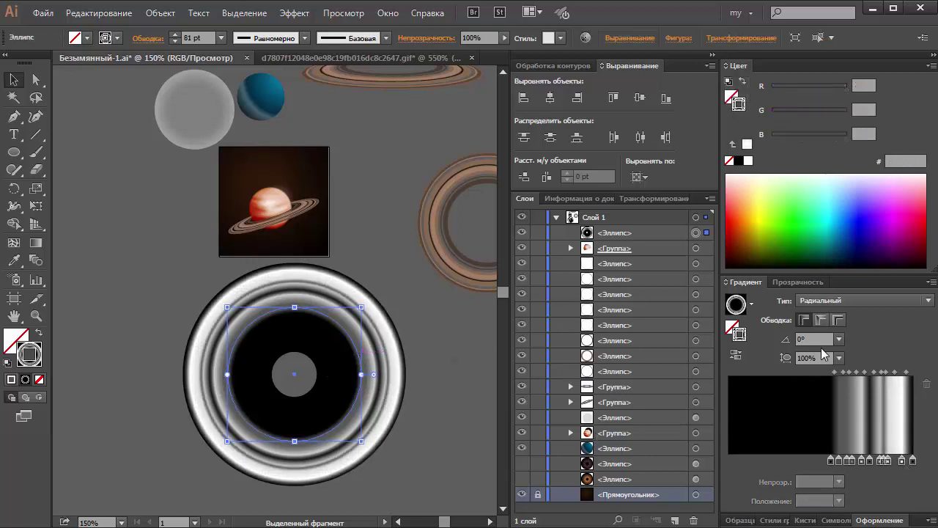
{"action": "left_click", "coordinate": [840, 322]}
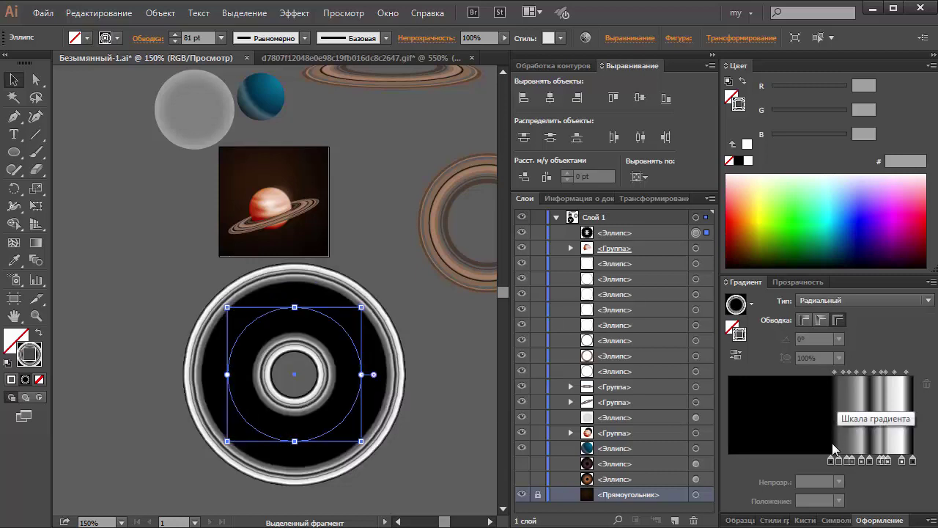
{"action": "left_click", "coordinate": [843, 301]}
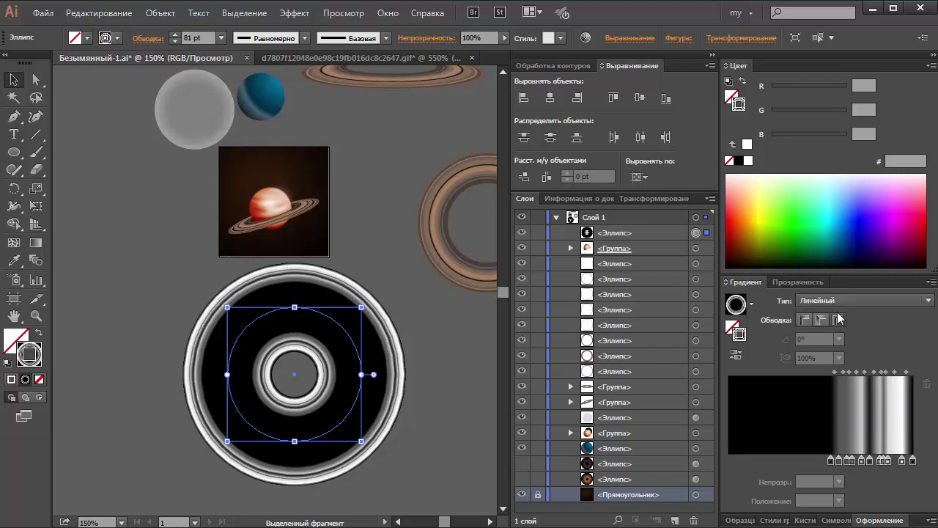
{"action": "left_click", "coordinate": [736, 356]}
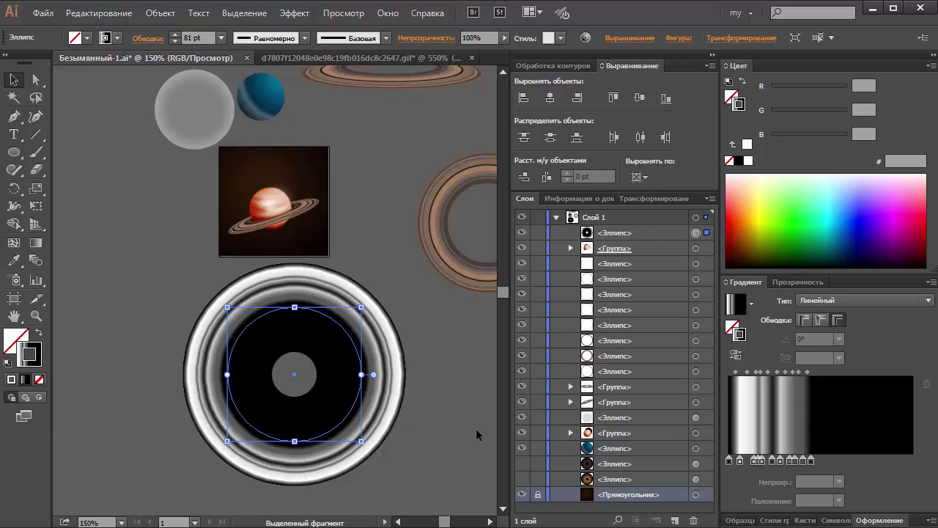
{"action": "left_click_drag", "start_coordinate": [358, 425], "coordinate": [174, 258]}
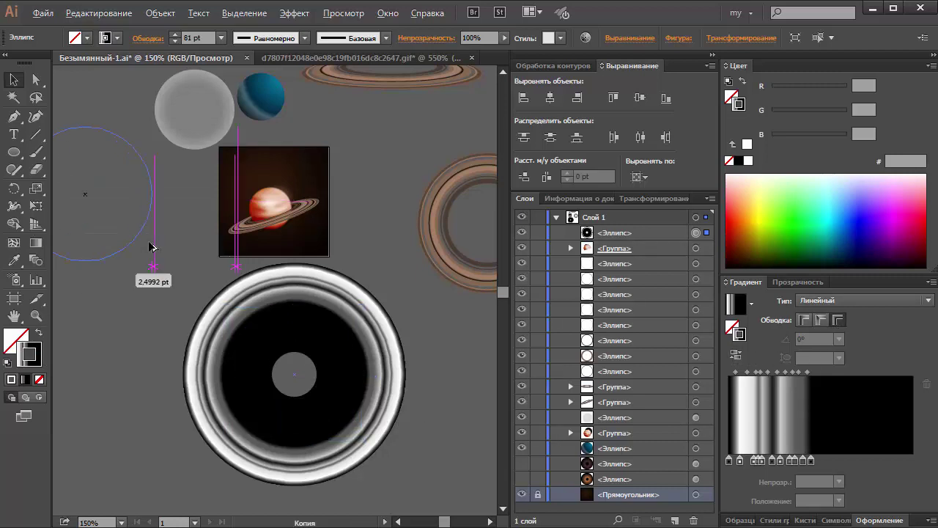
Step: Expand the lower ringed ellipse's appearance into a group via Object > Expand Appearance
{"action": "left_click", "coordinate": [360, 402]}
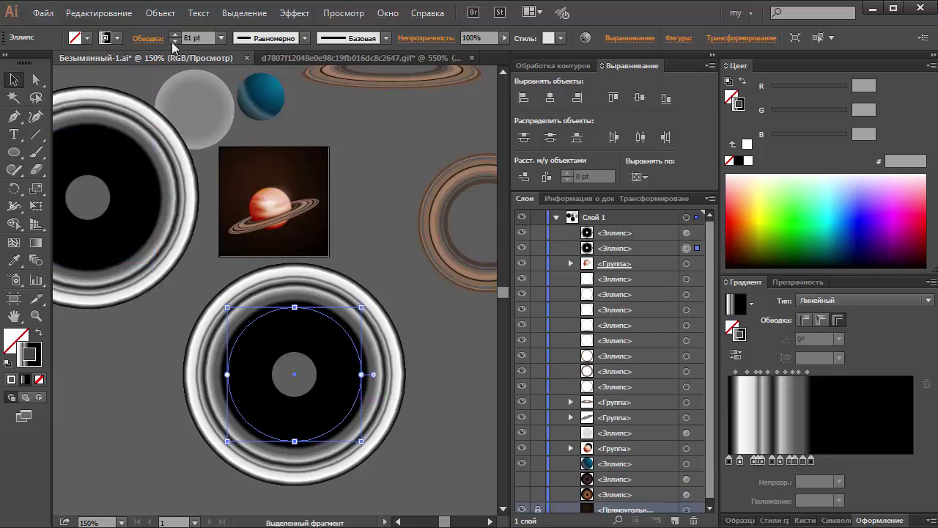
{"action": "left_click", "coordinate": [159, 14]}
{"action": "left_click", "coordinate": [228, 183]}
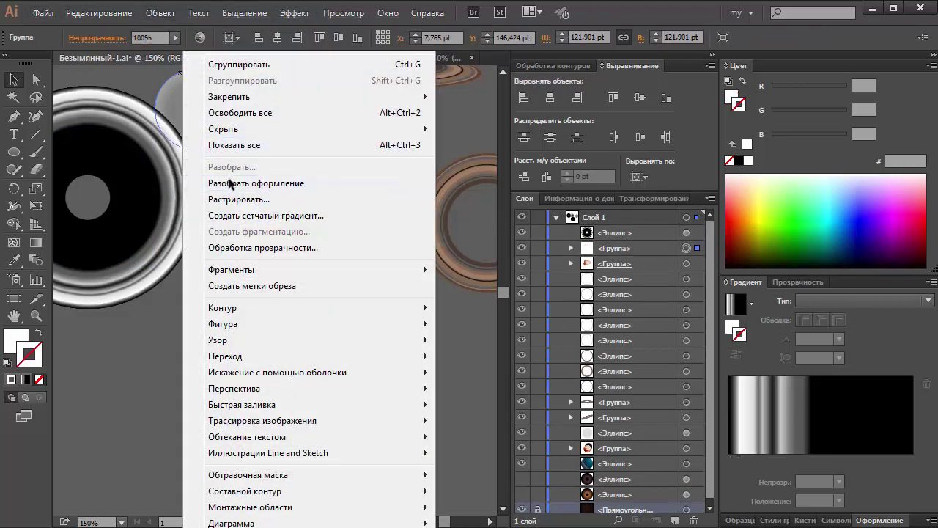
{"action": "left_click", "coordinate": [438, 401]}
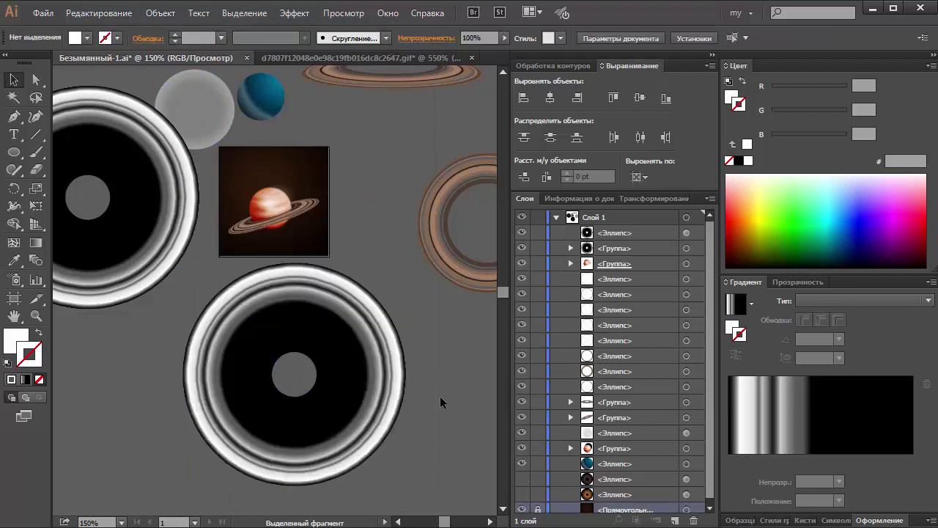
Step: Squash the expanded ring group into a flat oval about 203 pt wide and 45 pt tall
{"action": "left_click", "coordinate": [302, 486]}
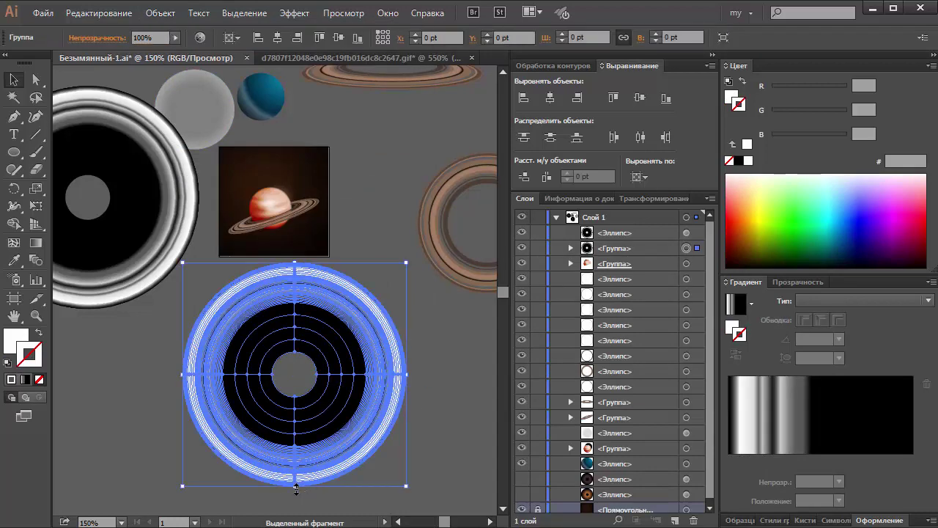
{"action": "mouse_move", "coordinate": [294, 485]}
{"action": "left_mouse_down"}
{"action": "mouse_move", "coordinate": [292, 333]}
{"action": "mouse_move", "coordinate": [298, 360]}
{"action": "mouse_move", "coordinate": [296, 349]}
{"action": "left_mouse_up"}
{"action": "left_click", "coordinate": [455, 381]}
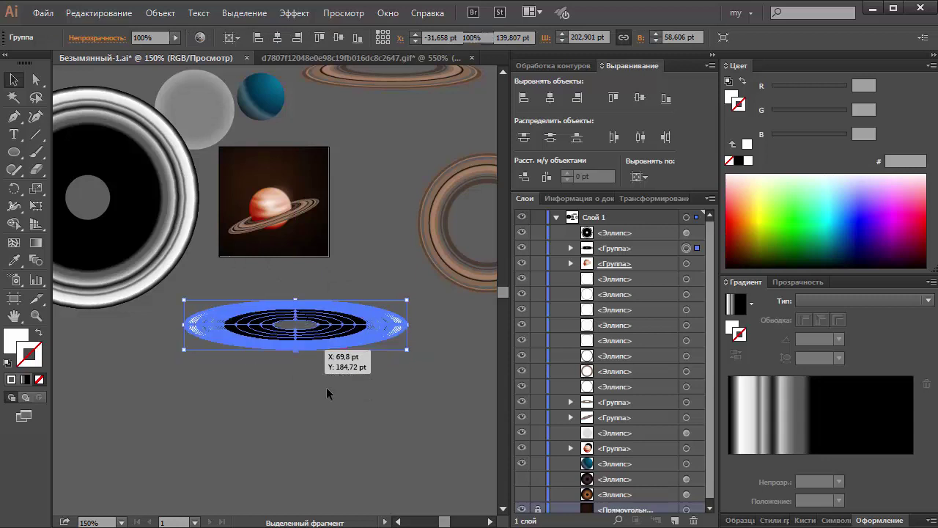
{"action": "left_click", "coordinate": [327, 387]}
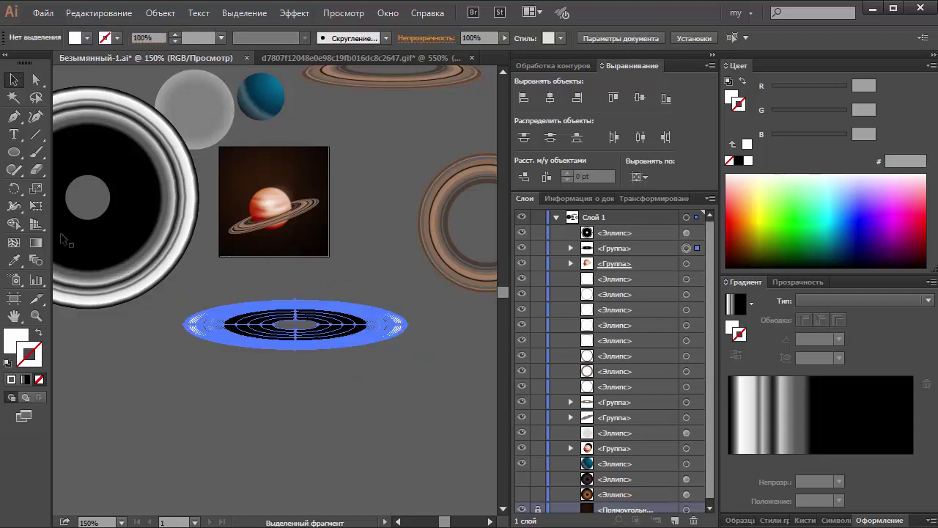
{"action": "key", "text": "ctrl+z"}
{"action": "left_click", "coordinate": [36, 206]}
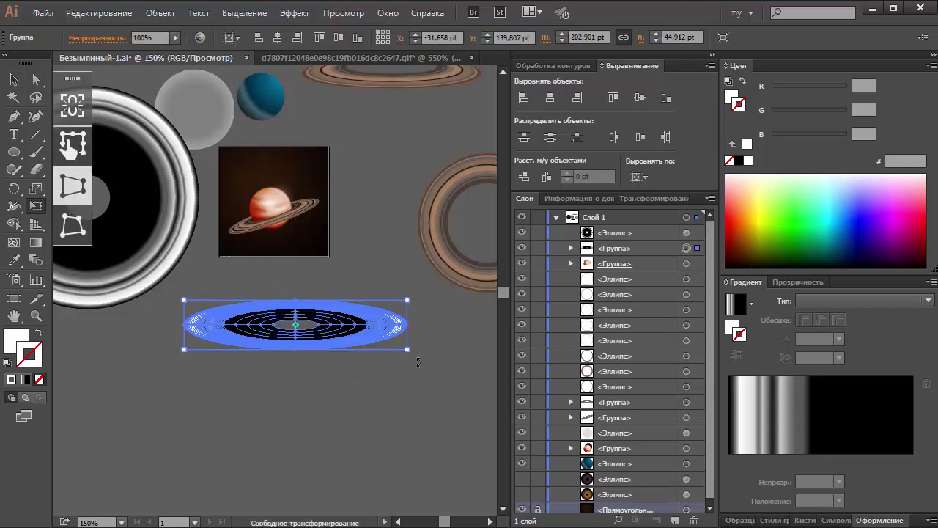
Step: Widen the ring group to about 247 pt, then with Free Transform to about 341 pt
{"action": "left_click_drag", "start_coordinate": [408, 349], "coordinate": [450, 350]}
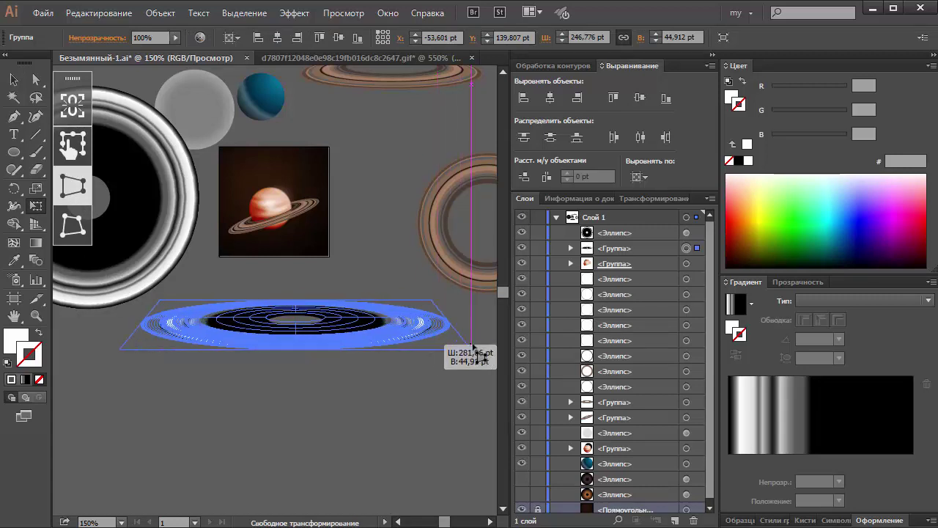
{"action": "left_click", "coordinate": [13, 80]}
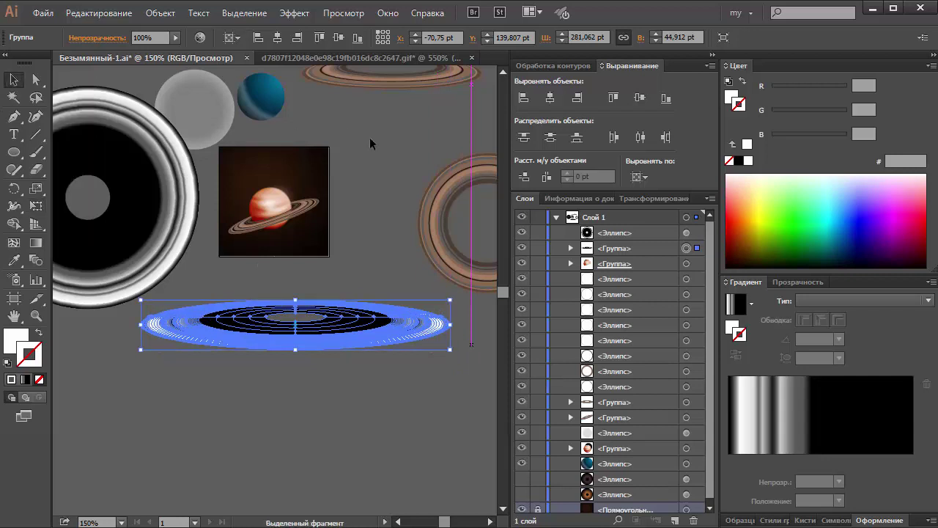
{"action": "left_click", "coordinate": [394, 142]}
{"action": "left_click", "coordinate": [390, 318]}
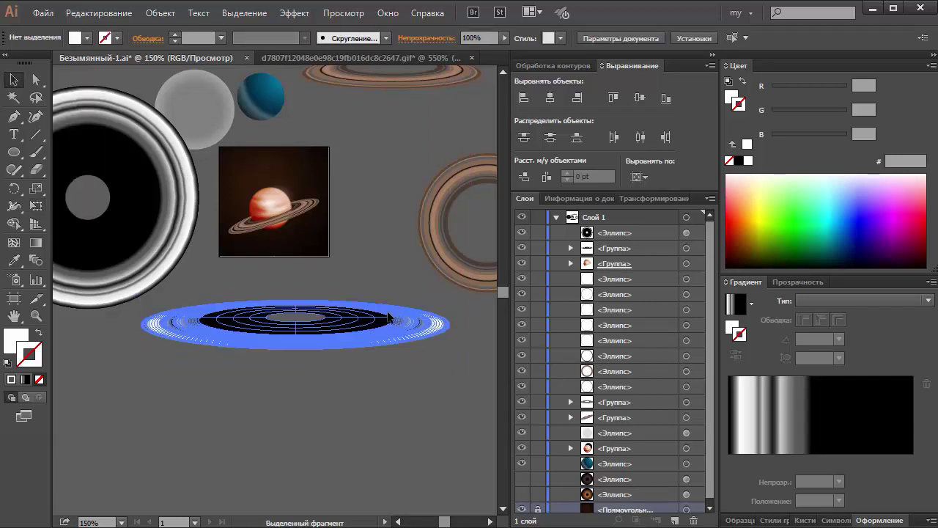
{"action": "left_click", "coordinate": [35, 206]}
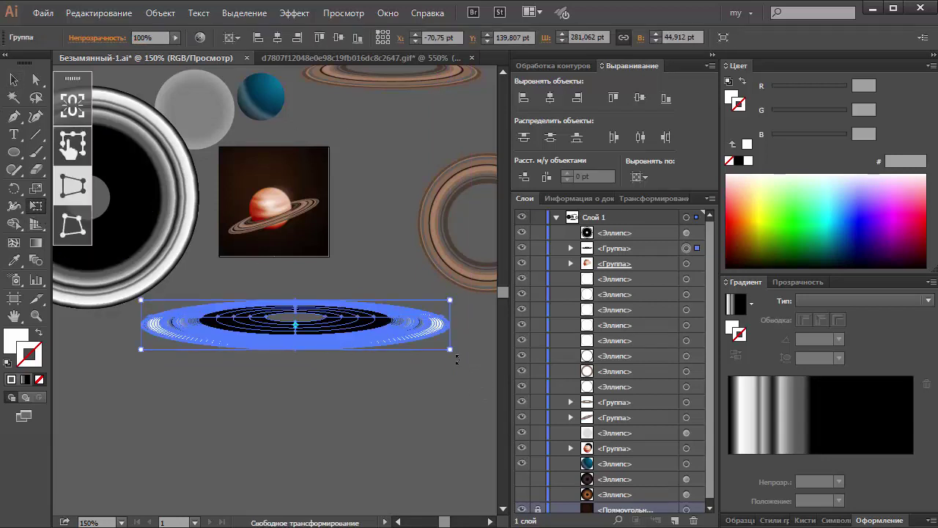
{"action": "left_click_drag", "start_coordinate": [450, 349], "coordinate": [456, 350]}
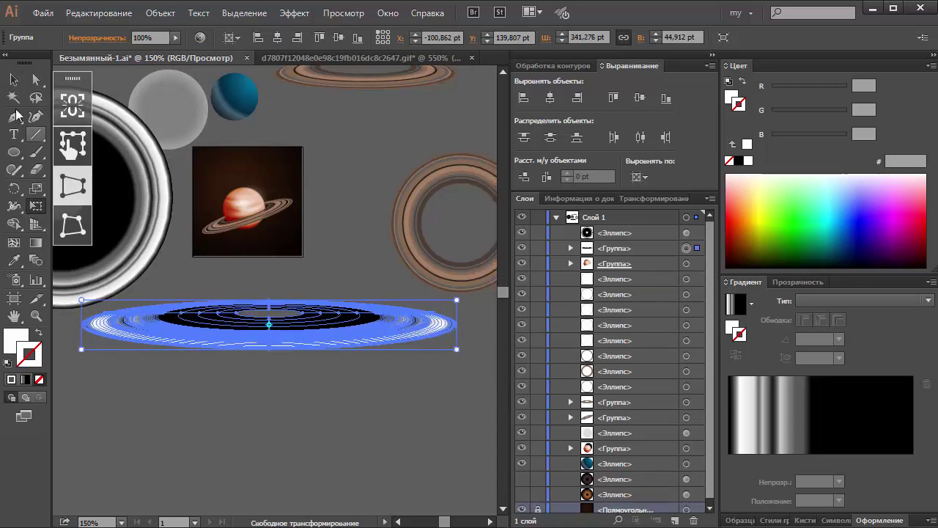
{"action": "left_click", "coordinate": [13, 79]}
{"action": "left_click", "coordinate": [349, 148]}
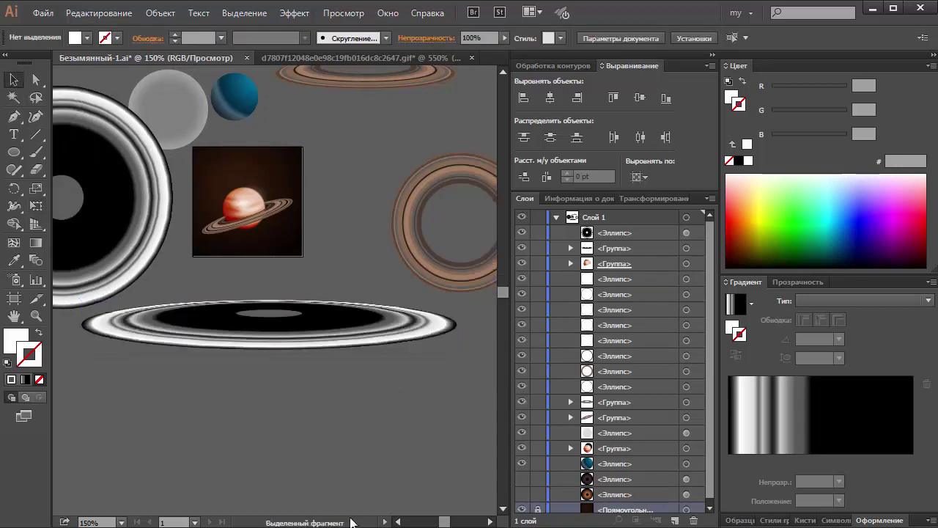
Step: Narrow the grey ring set to about 242 pt wide
{"action": "left_click", "coordinate": [398, 521]}
{"action": "left_click", "coordinate": [398, 521]}
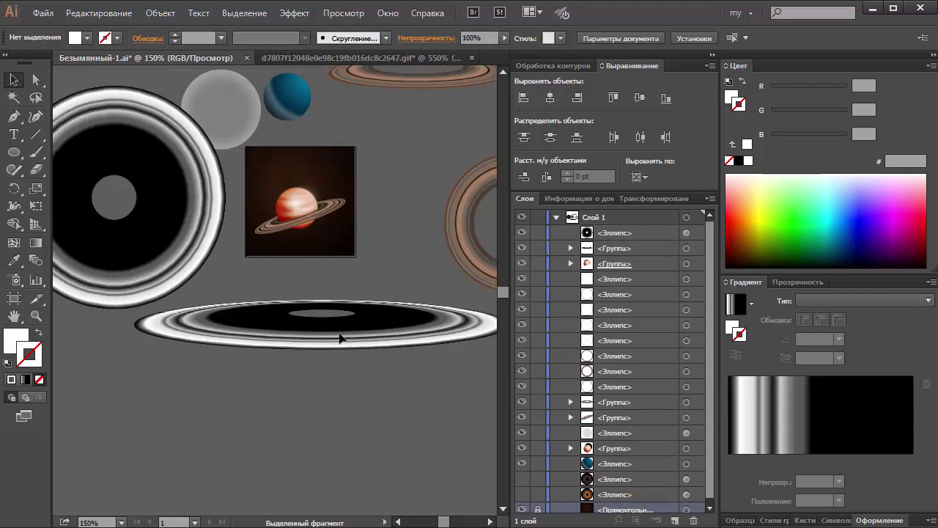
{"action": "left_click", "coordinate": [339, 337]}
{"action": "left_click_drag", "start_coordinate": [325, 348], "coordinate": [325, 362]}
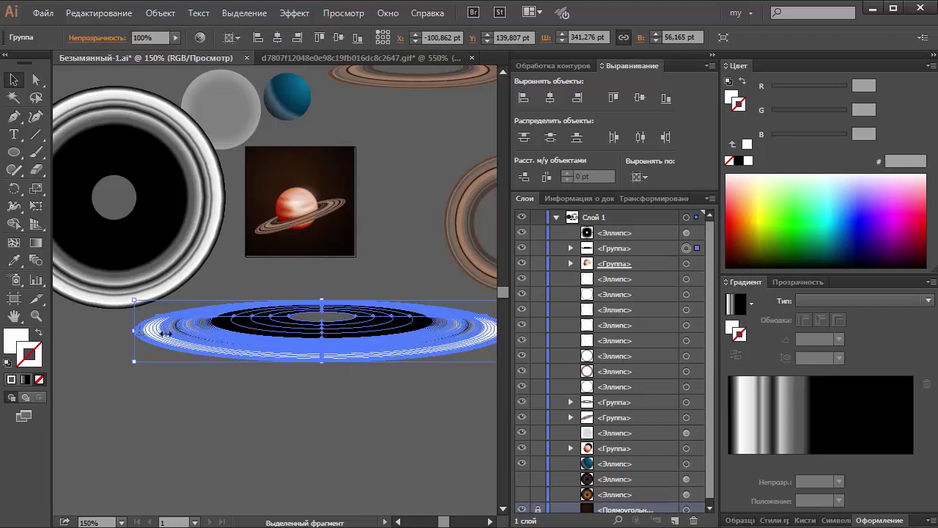
{"action": "left_click_drag", "start_coordinate": [166, 334], "coordinate": [270, 335]}
{"action": "left_click_drag", "start_coordinate": [343, 341], "coordinate": [351, 368]}
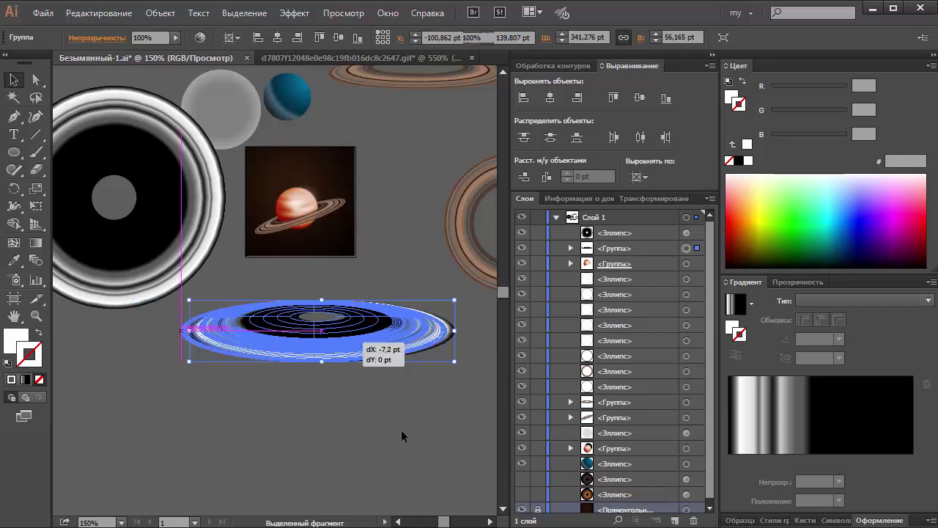
{"action": "left_click", "coordinate": [401, 430]}
Step: Use Free Transform to widen the ring set slightly to about 258 × 56 pt
{"action": "left_click", "coordinate": [352, 358]}
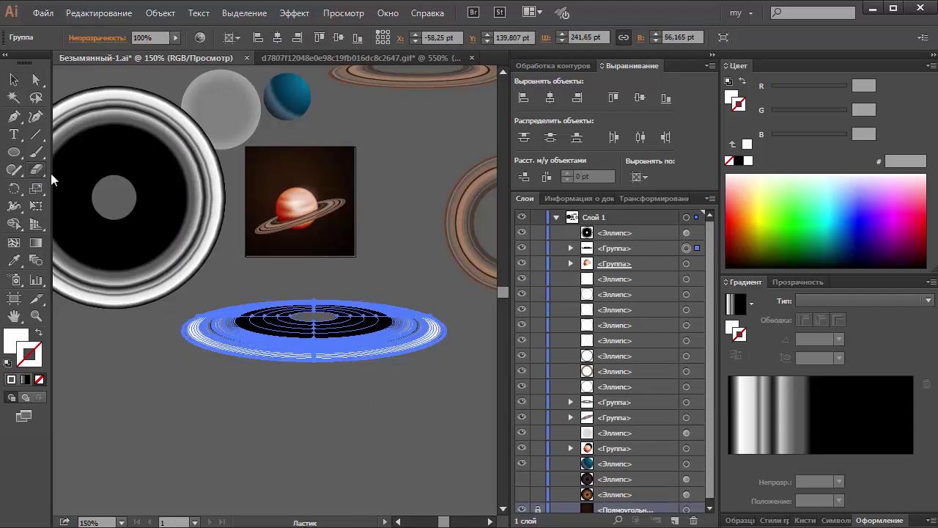
{"action": "left_click", "coordinate": [39, 207]}
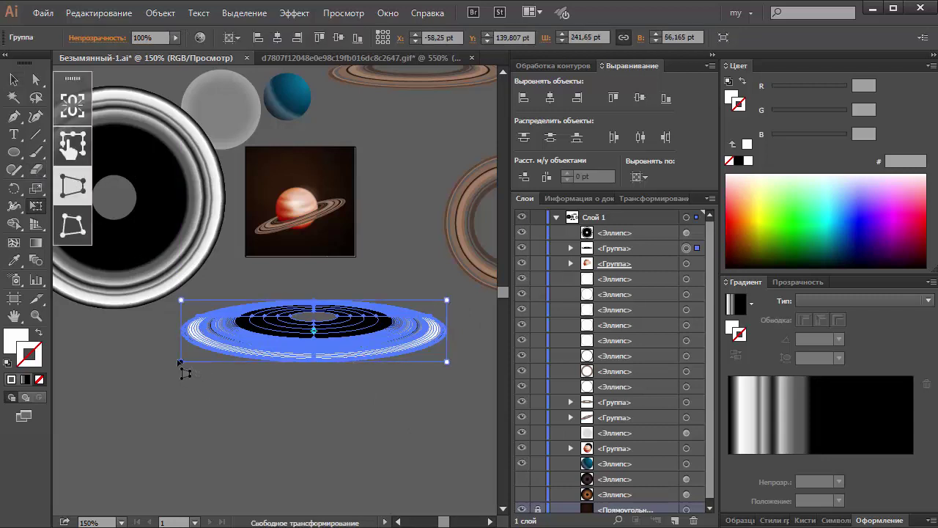
{"action": "left_click_drag", "start_coordinate": [181, 362], "coordinate": [171, 361]}
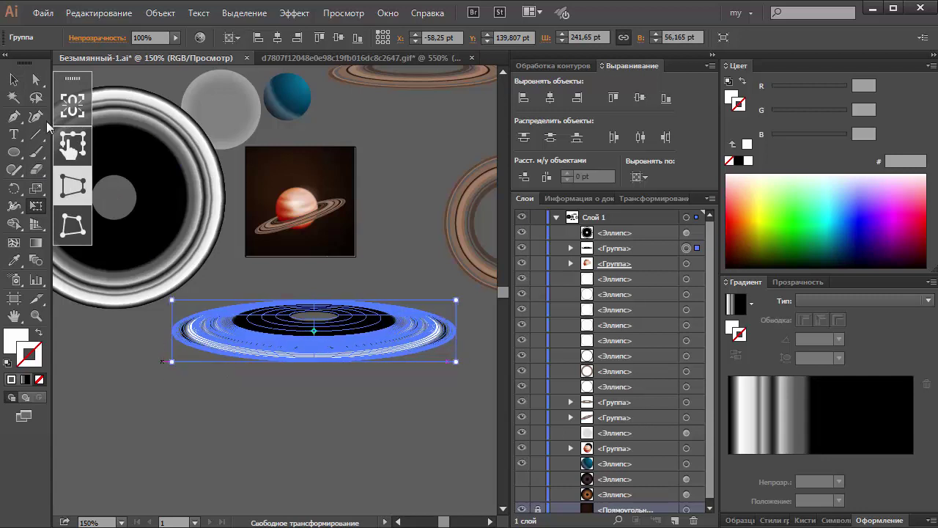
{"action": "left_click", "coordinate": [12, 80]}
{"action": "left_click", "coordinate": [418, 213]}
{"action": "scroll", "coordinate": [419, 213], "scroll_direction": "up", "scroll_amount": 2}
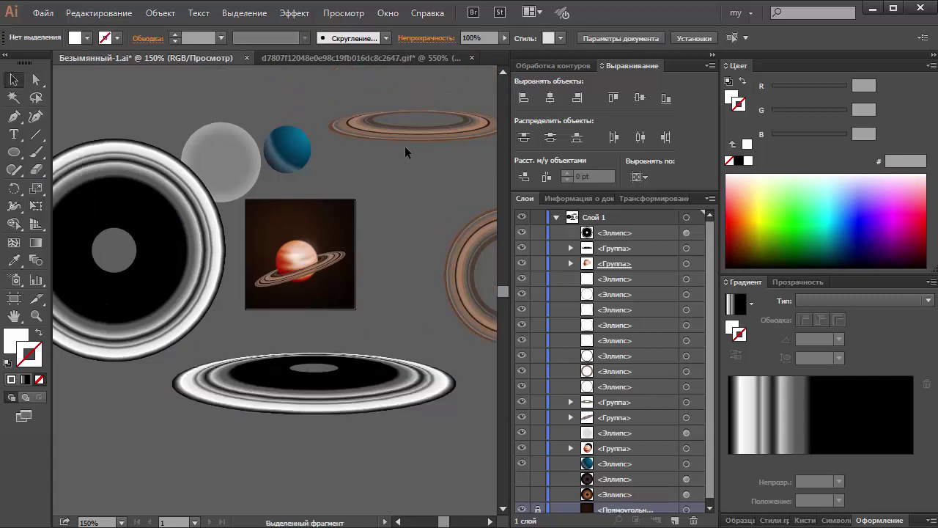
Step: Alt-drag a copy of the top copper ring set onto the grey ring and stretch it to about 253 × 55 pt
{"action": "left_click", "coordinate": [430, 138]}
{"action": "left_click_drag", "start_coordinate": [431, 137], "coordinate": [335, 387]}
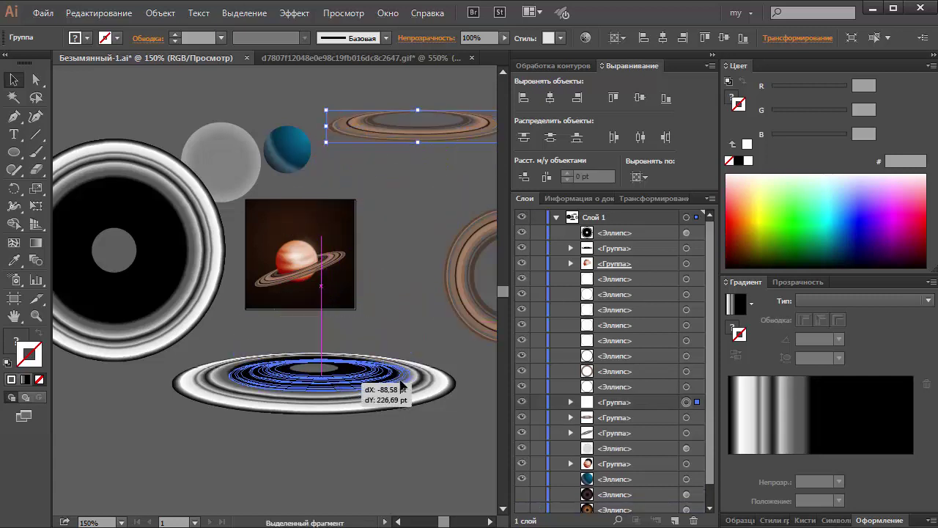
{"action": "left_click_drag", "start_coordinate": [411, 375], "coordinate": [453, 382]}
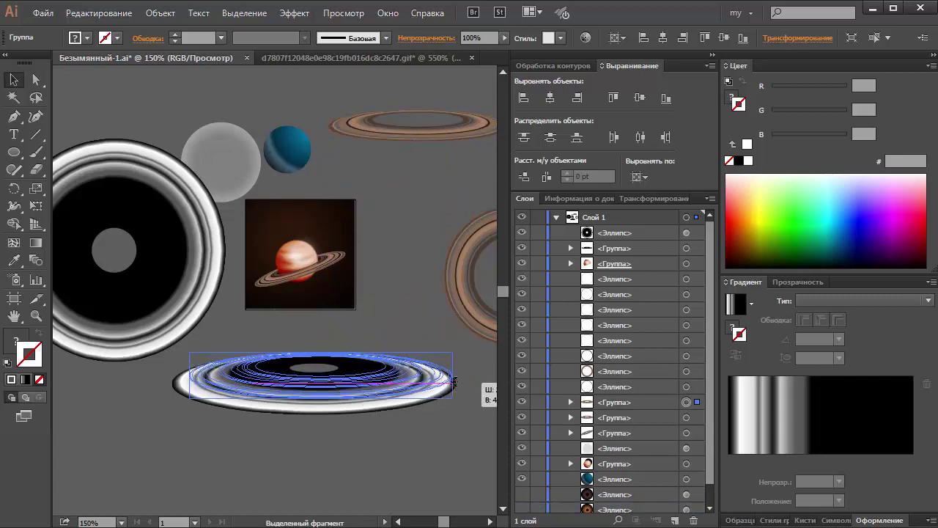
{"action": "left_click_drag", "start_coordinate": [321, 398], "coordinate": [320, 408]}
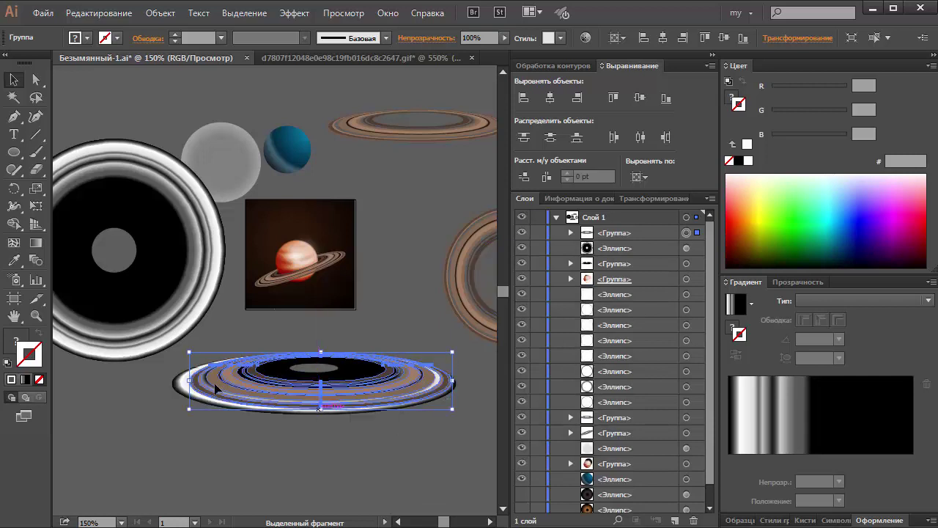
{"action": "left_click_drag", "start_coordinate": [192, 381], "coordinate": [176, 381]}
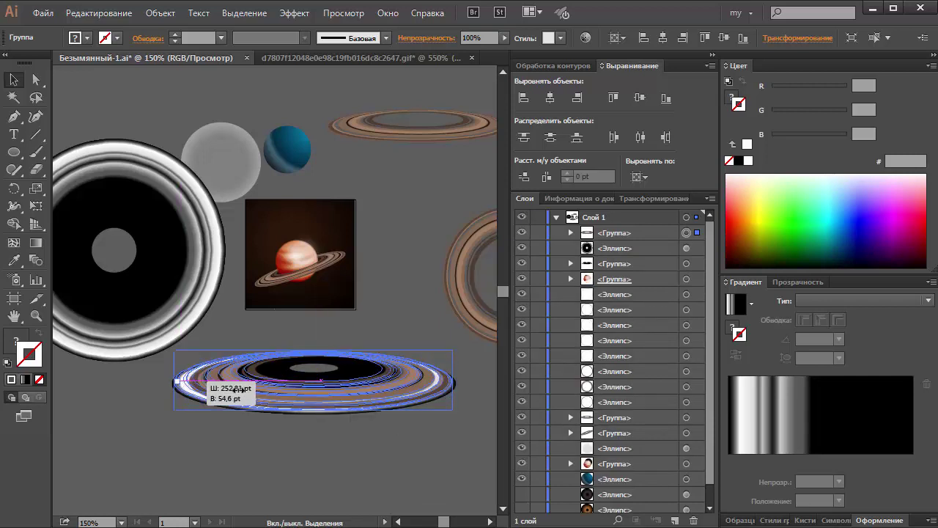
{"action": "left_click_drag", "start_coordinate": [459, 382], "coordinate": [467, 412]}
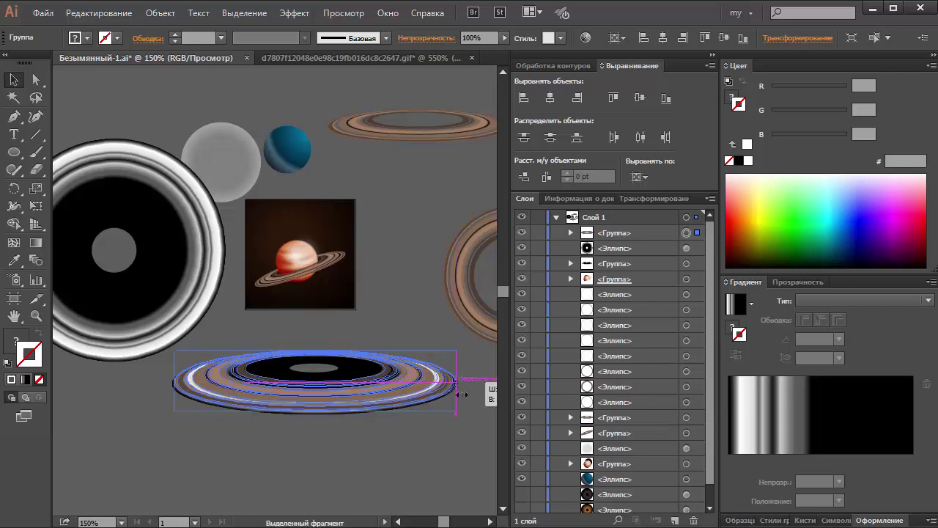
Step: Deselect, then reselect the resized copper ring copy over the grey ring
{"action": "left_click", "coordinate": [468, 408]}
{"action": "right_click", "coordinate": [476, 464]}
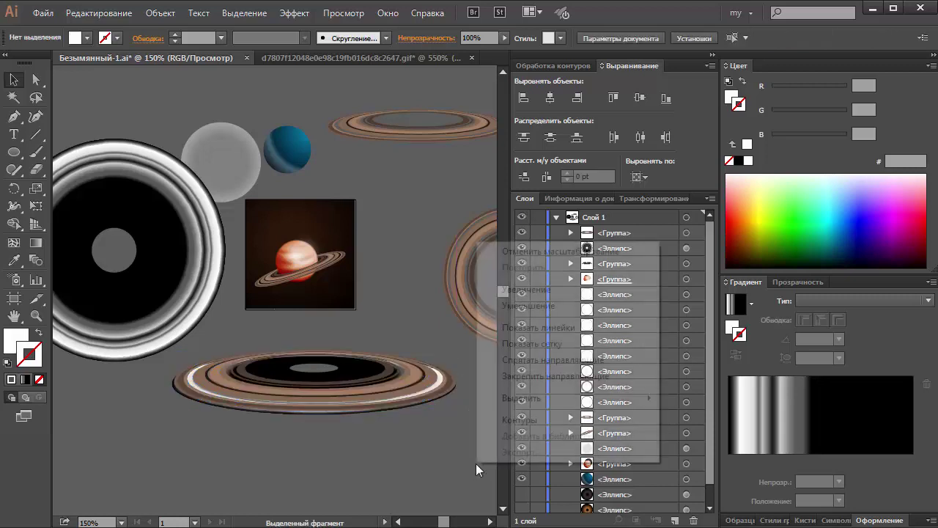
{"action": "left_click", "coordinate": [444, 455]}
{"action": "scroll", "coordinate": [429, 410], "scroll_direction": "down", "scroll_amount": 1}
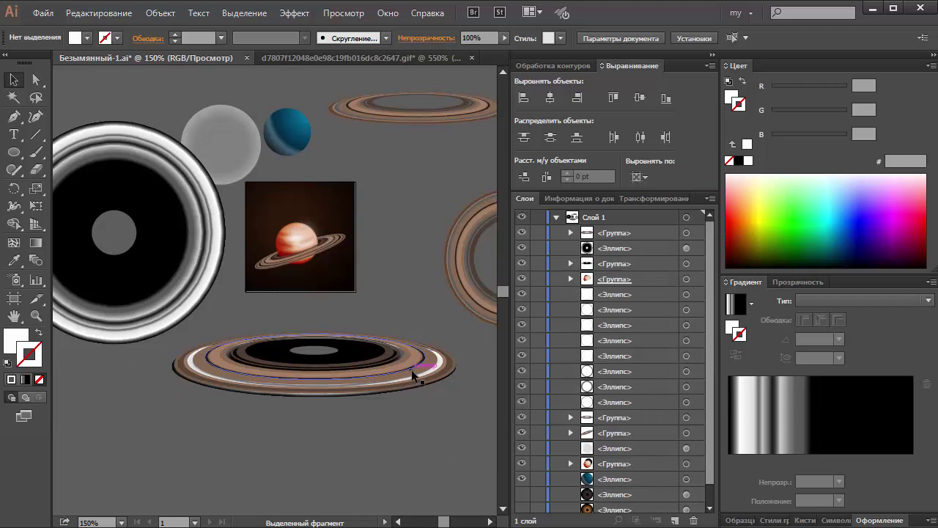
{"action": "left_click", "coordinate": [411, 370]}
Step: Send the copper copy behind the grey ring and place a spare grey ring copy at lower left
{"action": "key", "text": "ctrl+shift+bracketleft"}
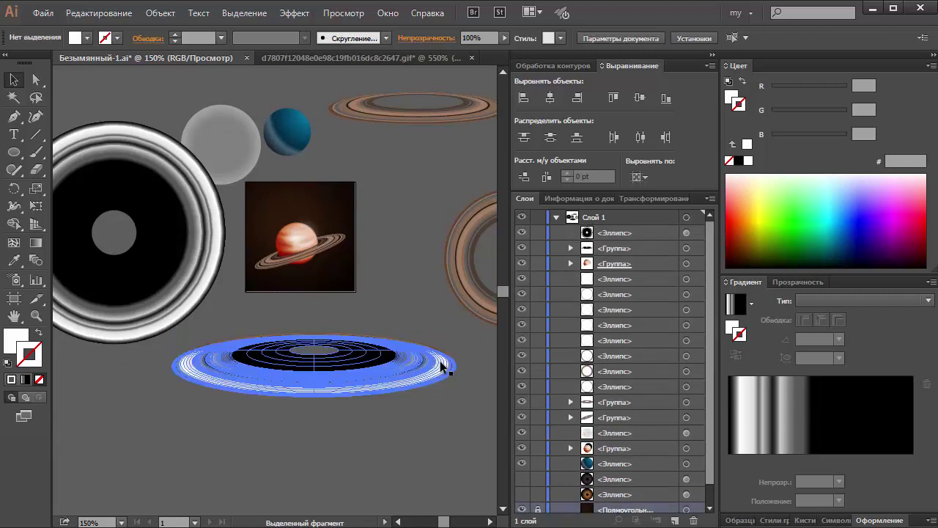
{"action": "left_click_drag", "start_coordinate": [442, 369], "coordinate": [180, 447]}
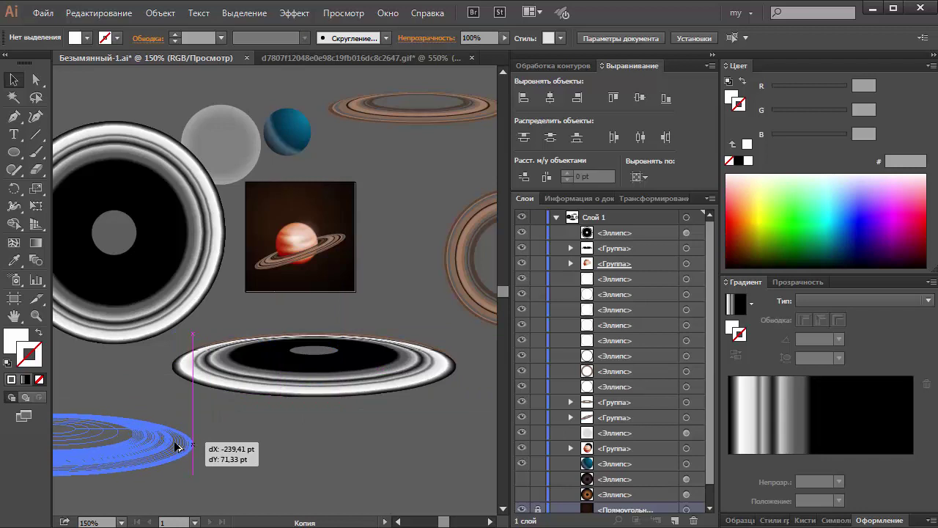
{"action": "left_click", "coordinate": [369, 443]}
Step: Mask the copper rings with the grey ring using Make Mask in the Transparency panel, then zoom in
{"action": "left_click", "coordinate": [334, 360]}
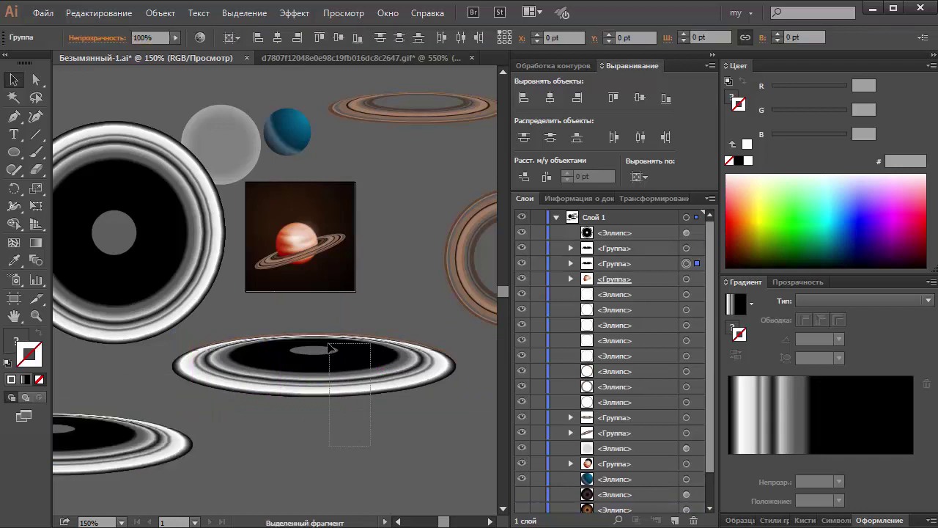
{"action": "left_click", "coordinate": [797, 282]}
{"action": "left_click", "coordinate": [859, 369]}
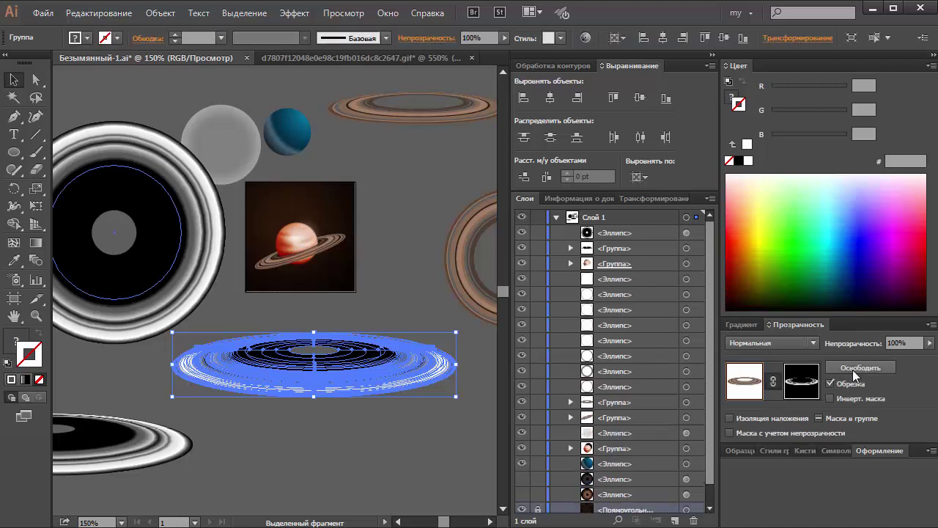
{"action": "left_click", "coordinate": [448, 419]}
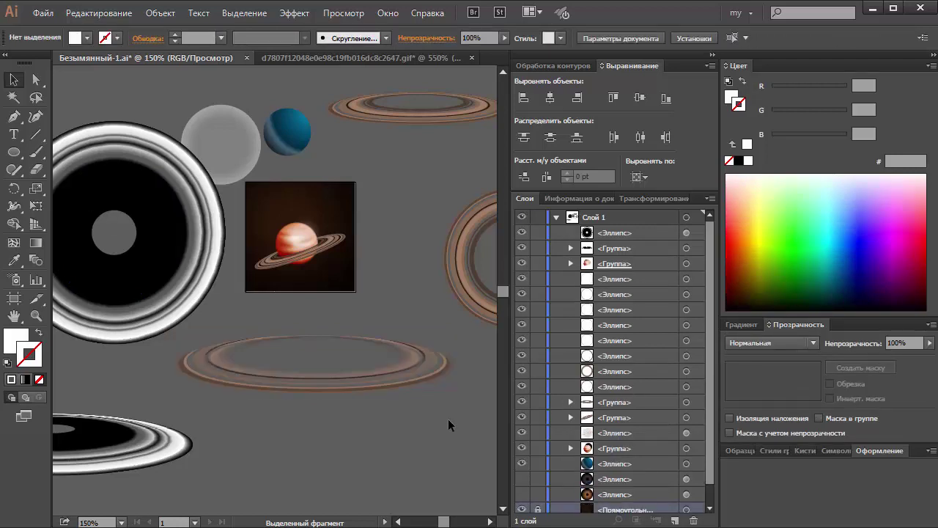
{"action": "key", "text": "z"}
{"action": "left_click_drag", "start_coordinate": [350, 411], "coordinate": [429, 315]}
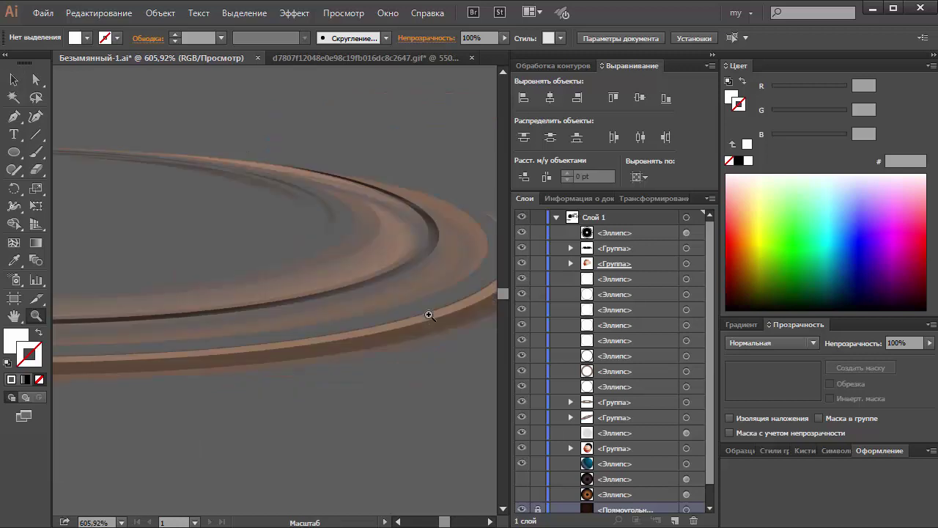
{"action": "left_click", "coordinate": [13, 80]}
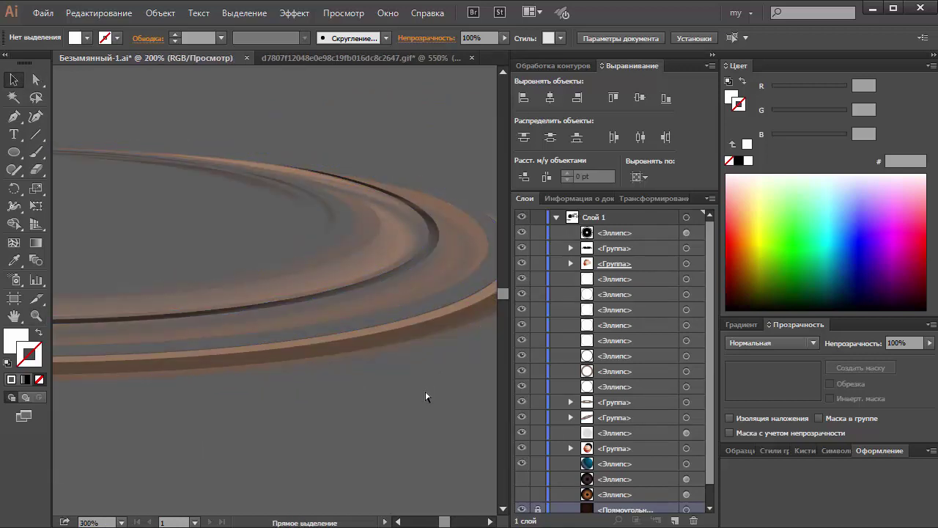
{"action": "key", "text": "ctrl+minus"}
{"action": "key", "text": "ctrl+minus"}
{"action": "key", "text": "ctrl+minus"}
{"action": "key", "text": "ctrl+minus"}
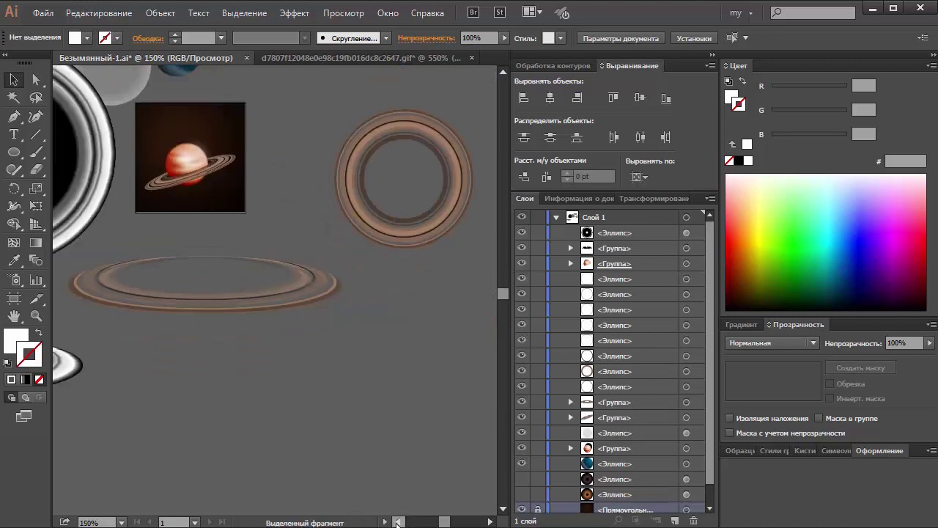
{"action": "left_click", "coordinate": [397, 522]}
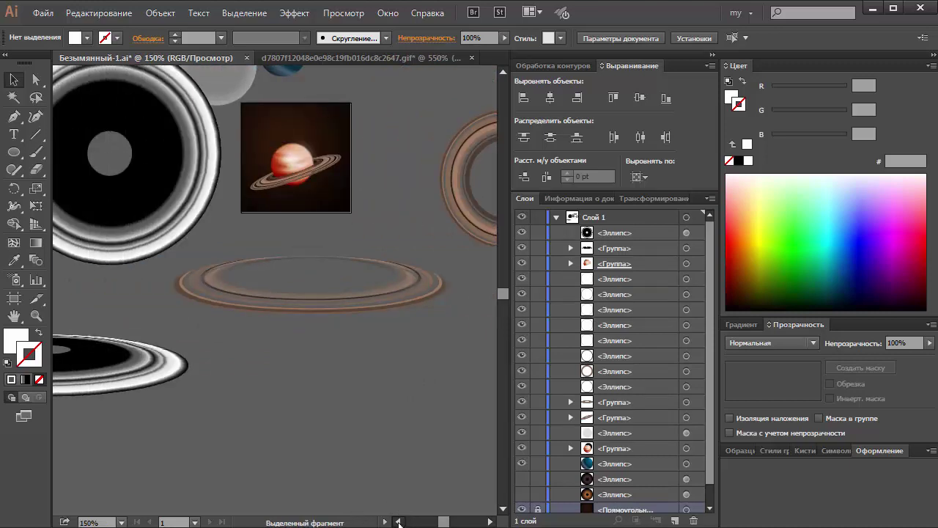
{"action": "left_click", "coordinate": [398, 522]}
{"action": "left_click", "coordinate": [490, 521]}
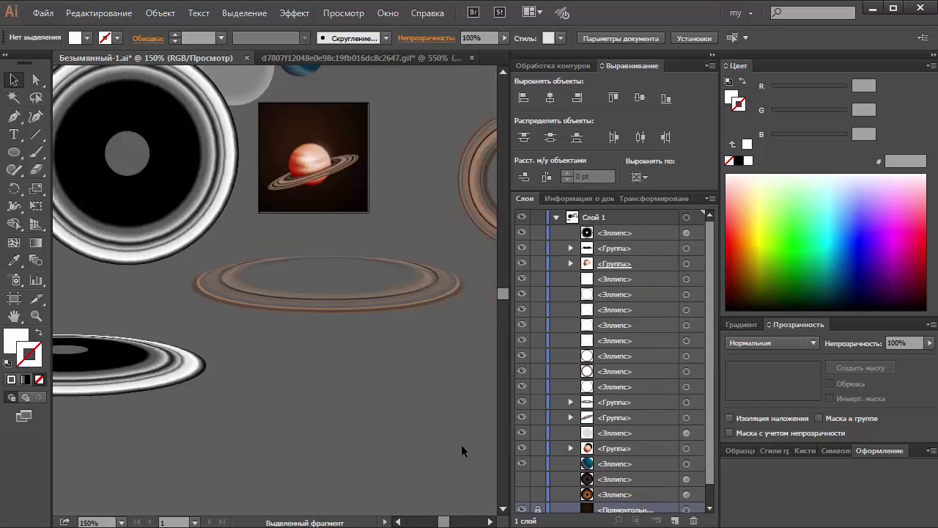
{"action": "key", "text": "ctrl+plus"}
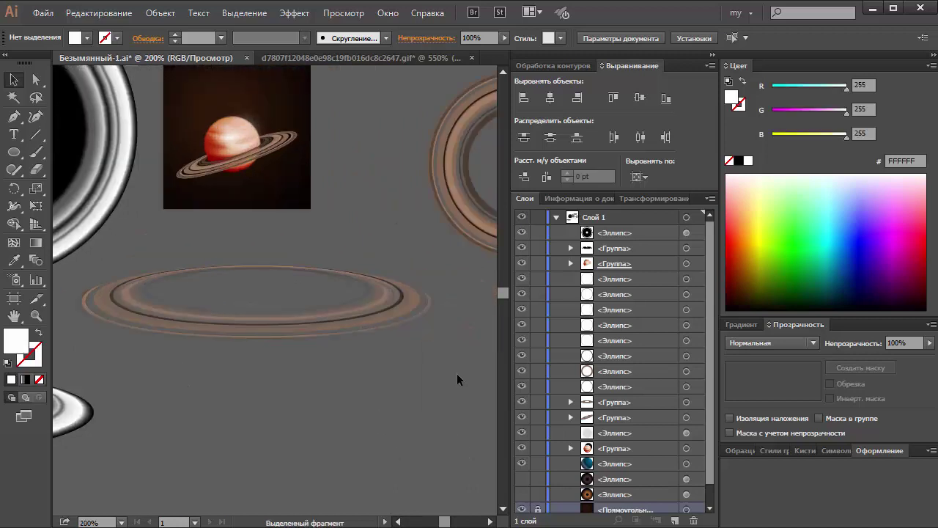
Step: Move the tilted ring set off Saturn to the upper right and copy the spare grey ring onto the masked ring
{"action": "scroll", "coordinate": [451, 344], "scroll_direction": "up", "scroll_amount": 3}
{"action": "left_click_drag", "start_coordinate": [287, 196], "coordinate": [434, 95]}
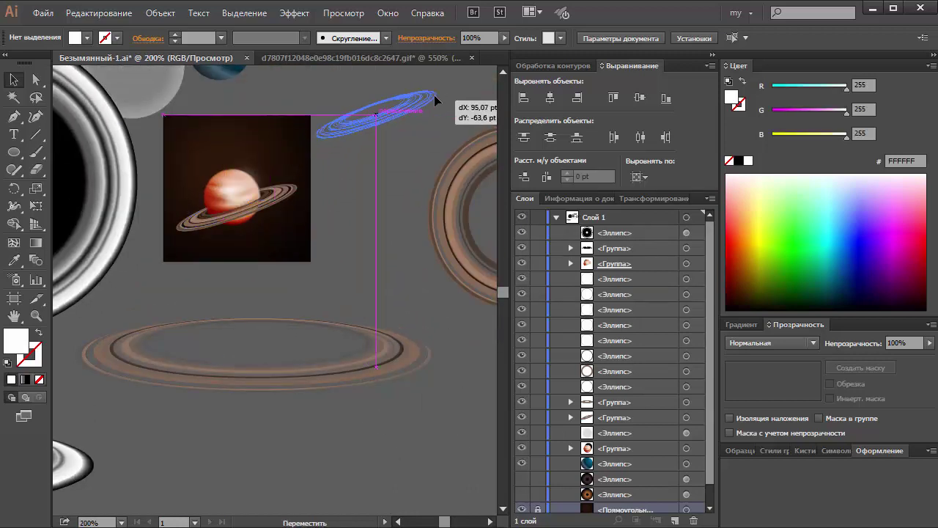
{"action": "left_click", "coordinate": [414, 344]}
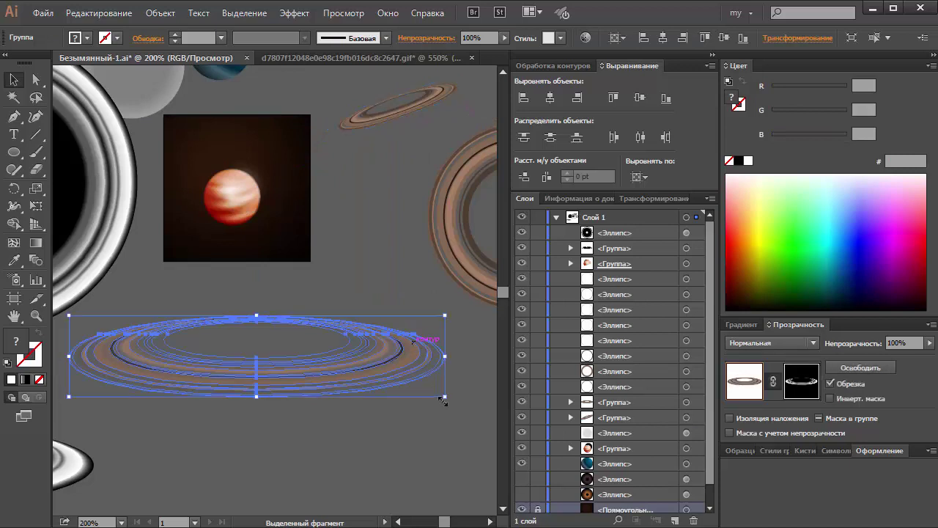
{"action": "left_click", "coordinate": [319, 453]}
{"action": "left_click_drag", "start_coordinate": [138, 459], "coordinate": [438, 366]}
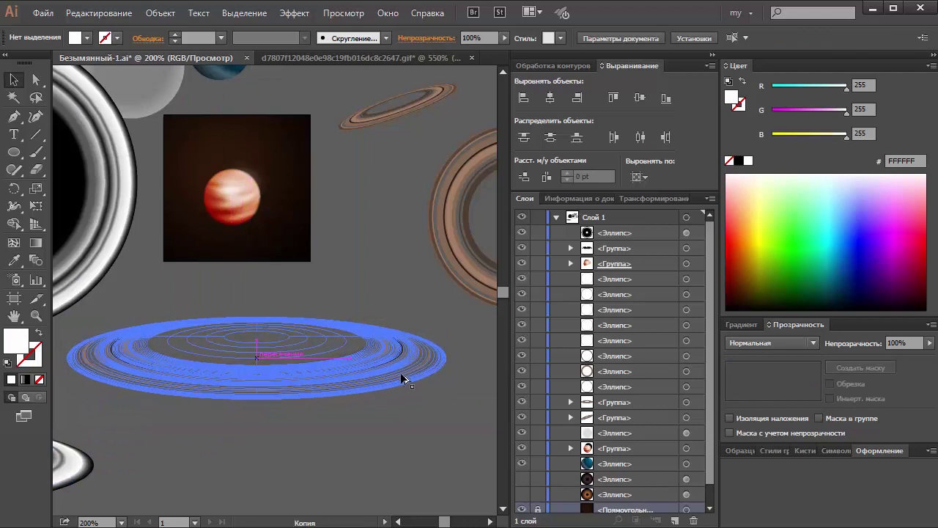
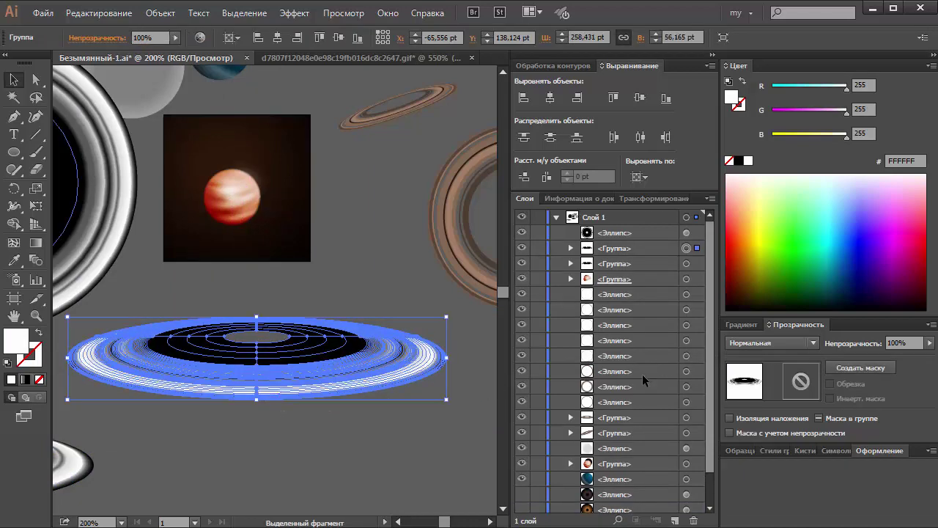
Step: Set the ring group to Color Dodge (Освет. осн.) at 14% opacity and scale it slightly
{"action": "left_click", "coordinate": [788, 345]}
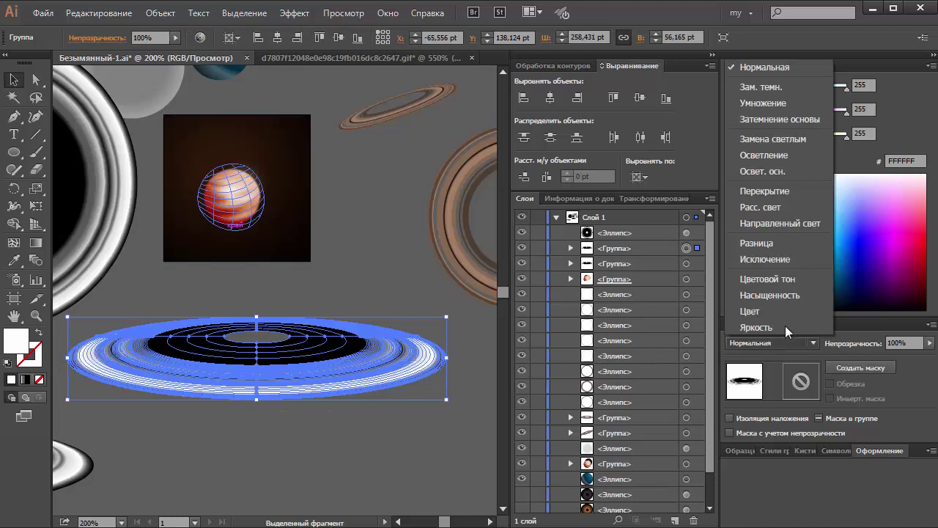
{"action": "left_click", "coordinate": [763, 155]}
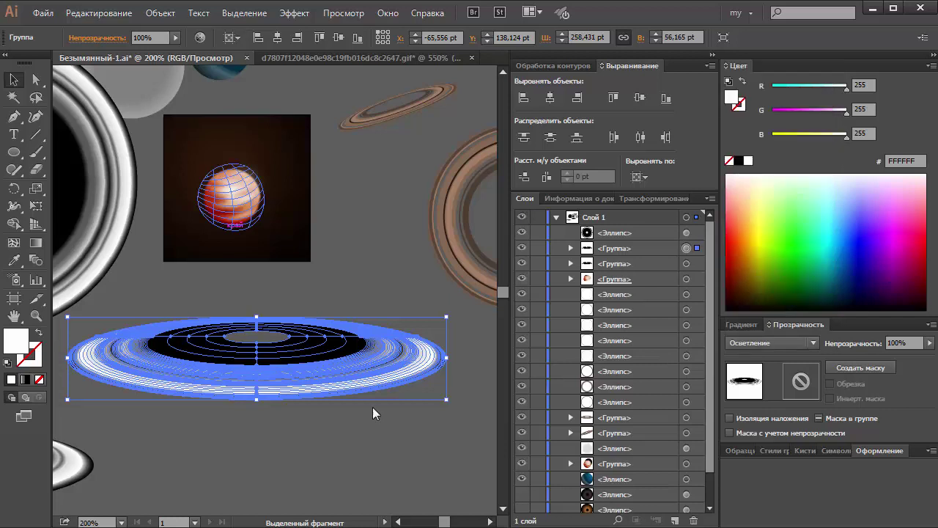
{"action": "left_click", "coordinate": [802, 338]}
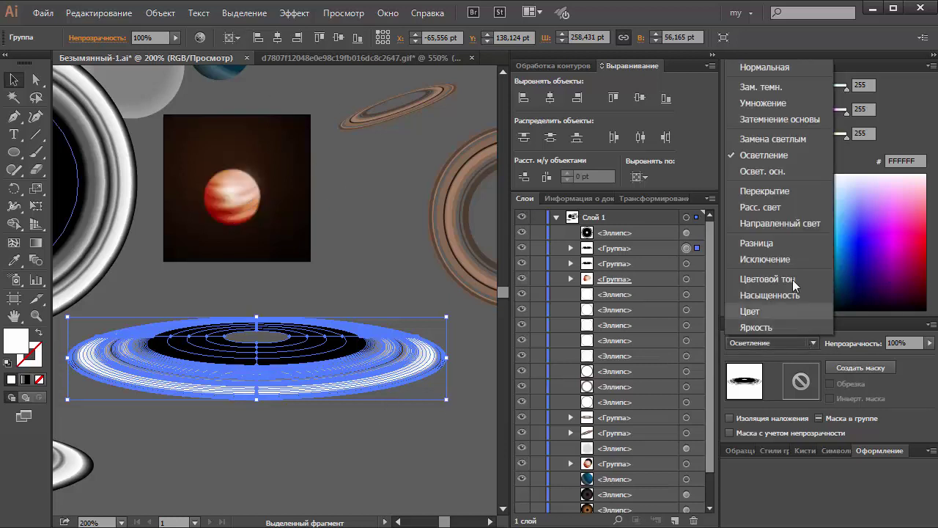
{"action": "left_click", "coordinate": [760, 172]}
{"action": "left_click", "coordinate": [134, 40]}
{"action": "type", "text": "14"}
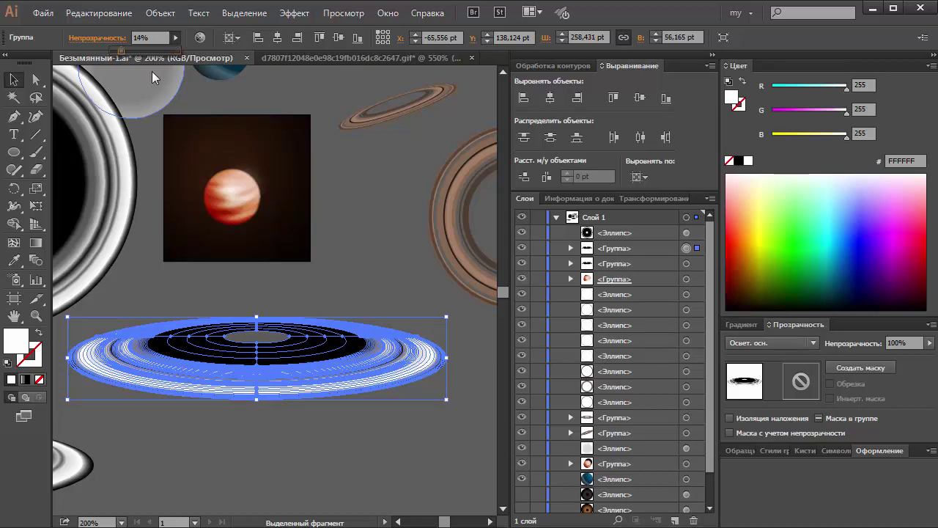
{"action": "key", "text": "Return"}
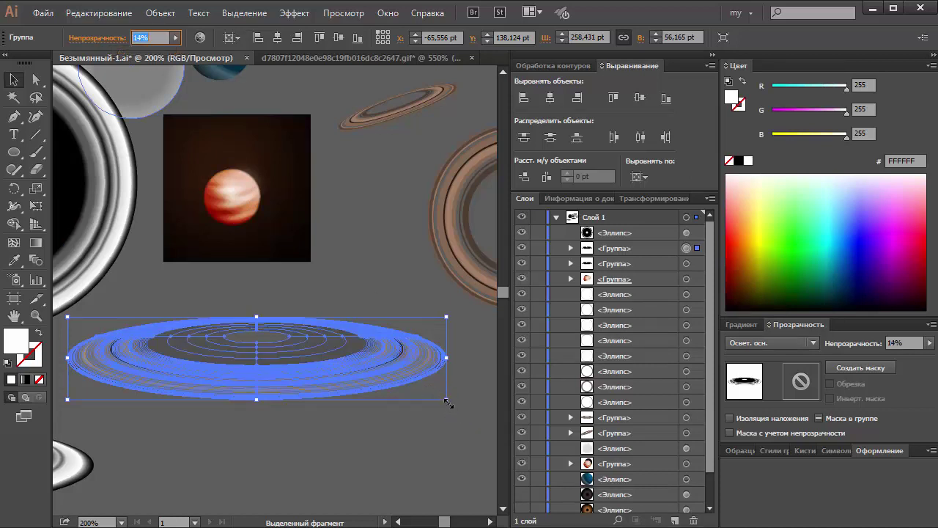
{"action": "left_click_drag", "start_coordinate": [449, 404], "coordinate": [445, 395]}
{"action": "left_click", "coordinate": [484, 346]}
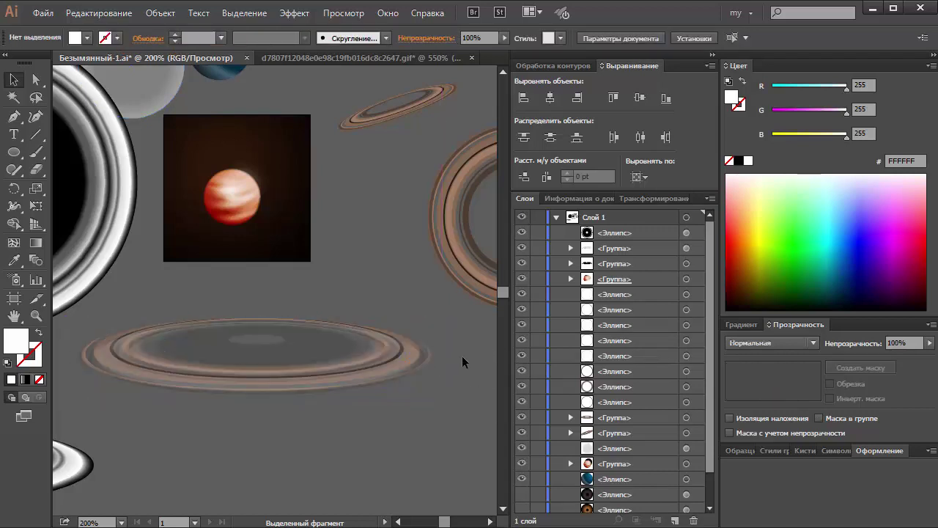
Step: Nudge the ring group up about 3 pt and marquee-select all ring pieces for grouping
{"action": "left_click", "coordinate": [257, 373]}
{"action": "left_click_drag", "start_coordinate": [257, 372], "coordinate": [257, 371]}
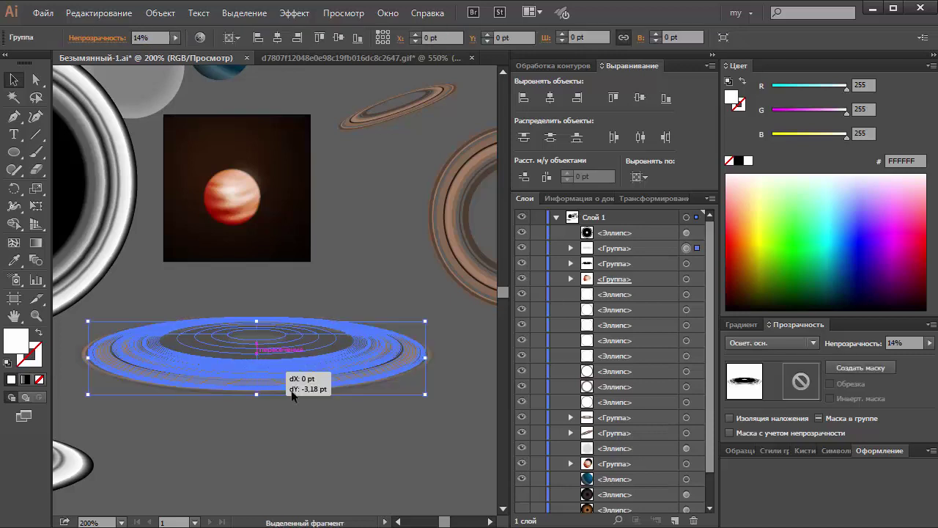
{"action": "left_click", "coordinate": [442, 451]}
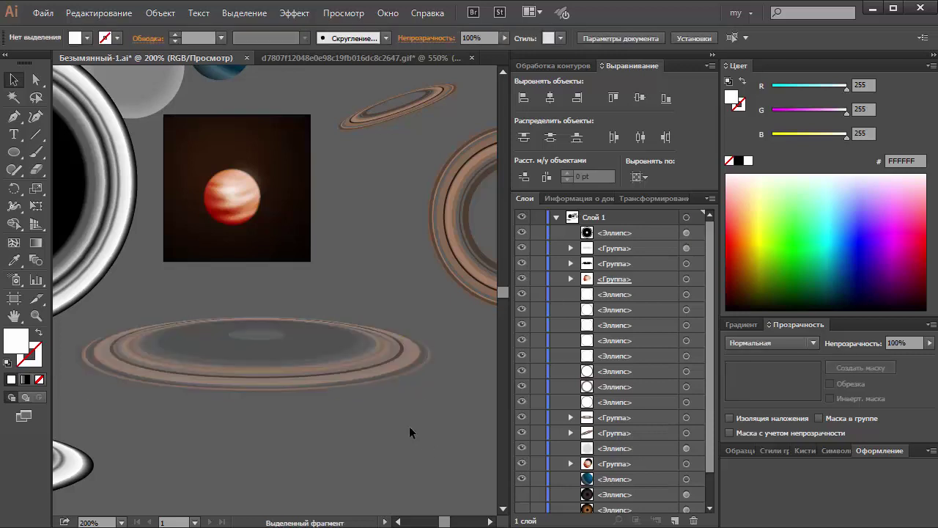
{"action": "left_click_drag", "start_coordinate": [360, 422], "coordinate": [279, 381]}
{"action": "left_click_drag", "start_coordinate": [266, 348], "coordinate": [266, 348]}
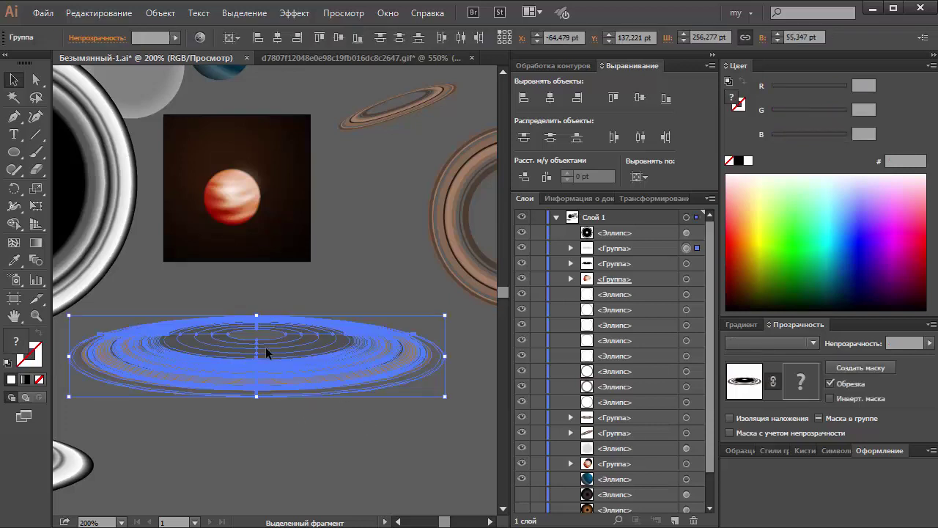
{"action": "right_click", "coordinate": [266, 352]}
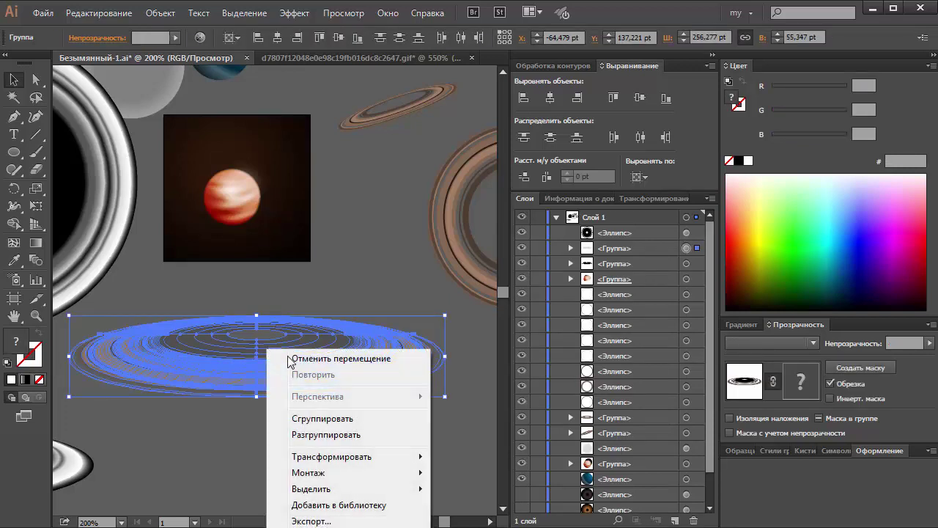
Step: Group the ring pieces, squash the group vertically, and tilt it about 16°
{"action": "left_click", "coordinate": [292, 417]}
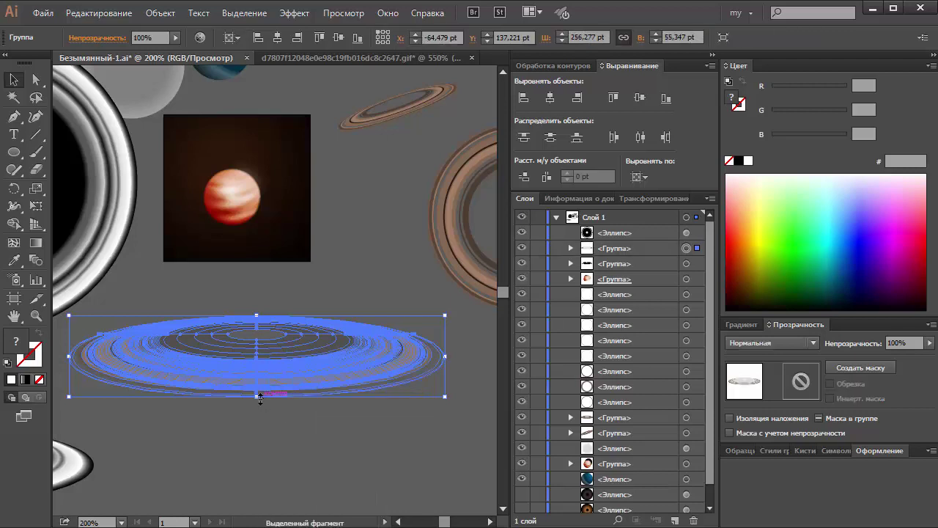
{"action": "left_click_drag", "start_coordinate": [256, 396], "coordinate": [258, 384]}
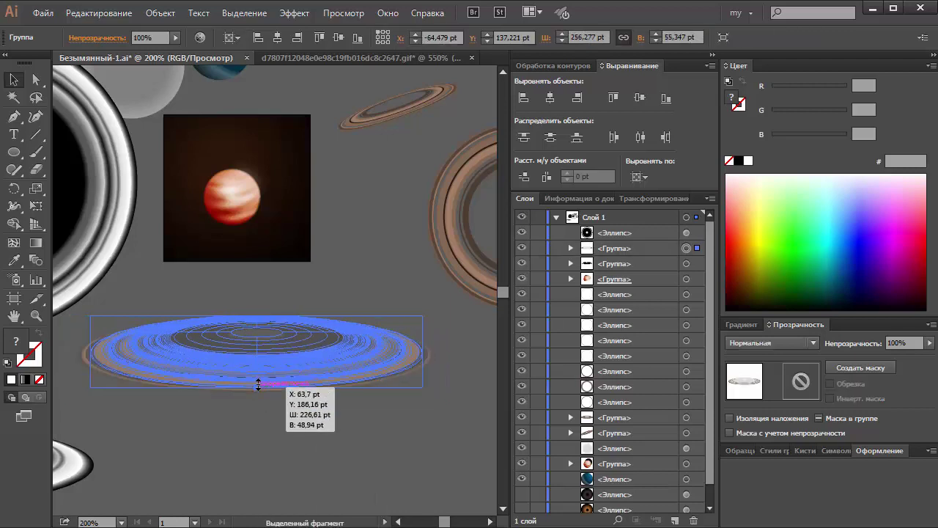
{"action": "mouse_move", "coordinate": [431, 414]}
{"action": "left_mouse_down"}
{"action": "mouse_move", "coordinate": [420, 393]}
{"action": "mouse_move", "coordinate": [431, 345]}
{"action": "left_mouse_up"}
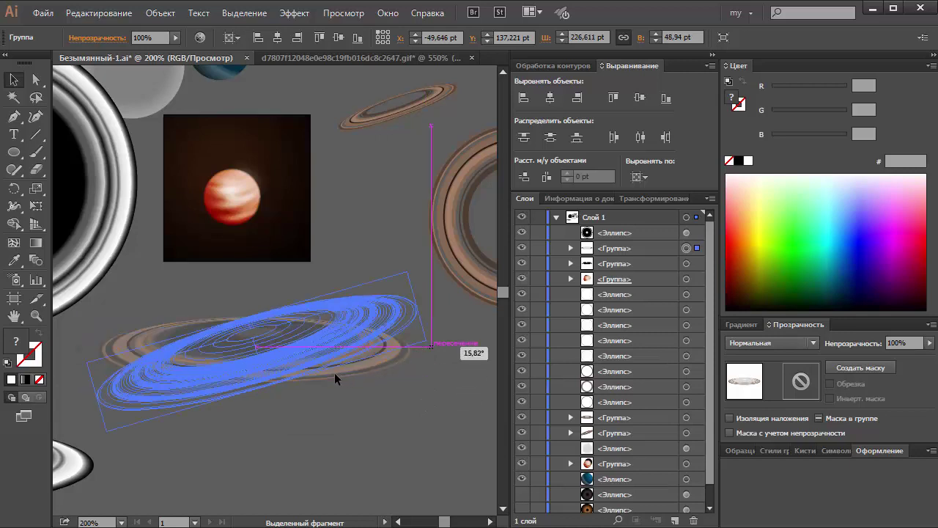
{"action": "mouse_move", "coordinate": [270, 380]}
{"action": "left_mouse_down"}
{"action": "mouse_move", "coordinate": [266, 372]}
{"action": "mouse_move", "coordinate": [291, 362]}
{"action": "left_mouse_up"}
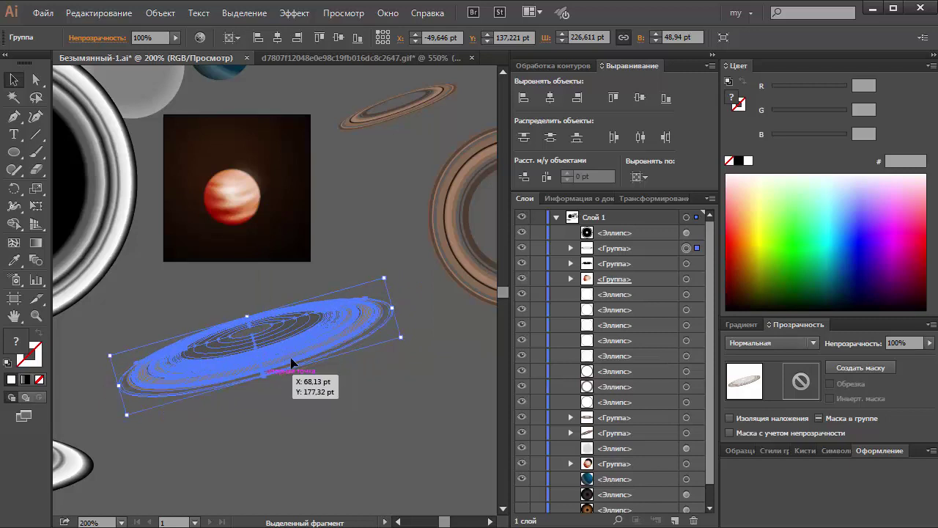
Step: Move the ring onto the planet, stack it behind, and shrink it to about 92.54 × 33.36 pt
{"action": "left_click_drag", "start_coordinate": [283, 269], "coordinate": [255, 251]}
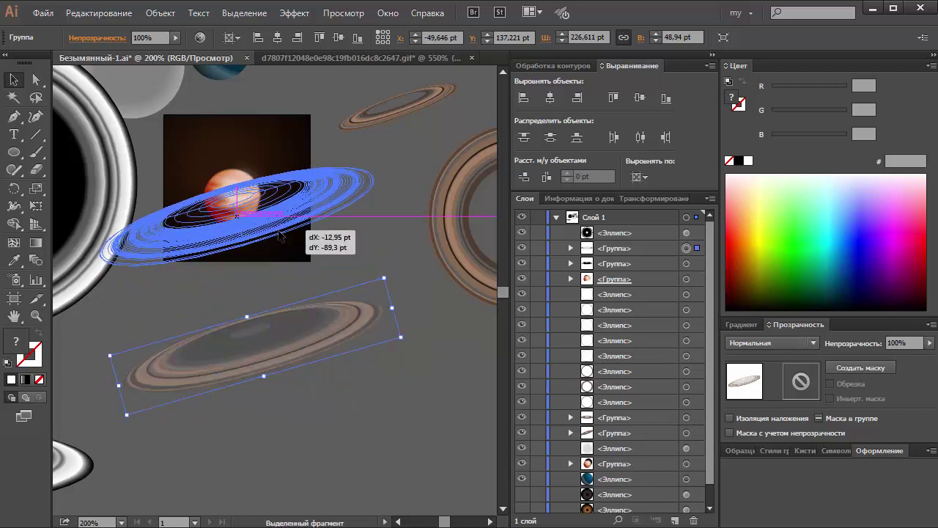
{"action": "left_click_drag", "start_coordinate": [245, 246], "coordinate": [245, 246]}
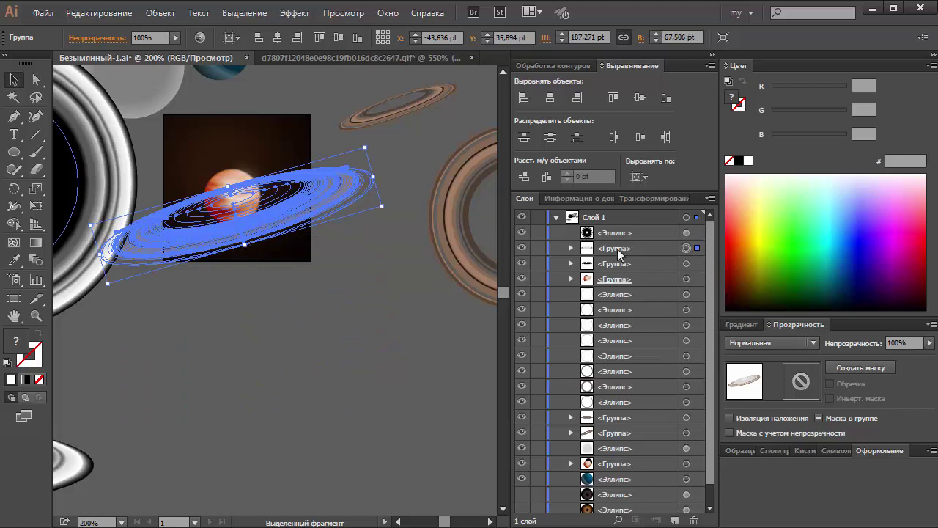
{"action": "left_click_drag", "start_coordinate": [620, 249], "coordinate": [604, 287]}
{"action": "left_click_drag", "start_coordinate": [245, 243], "coordinate": [239, 229]}
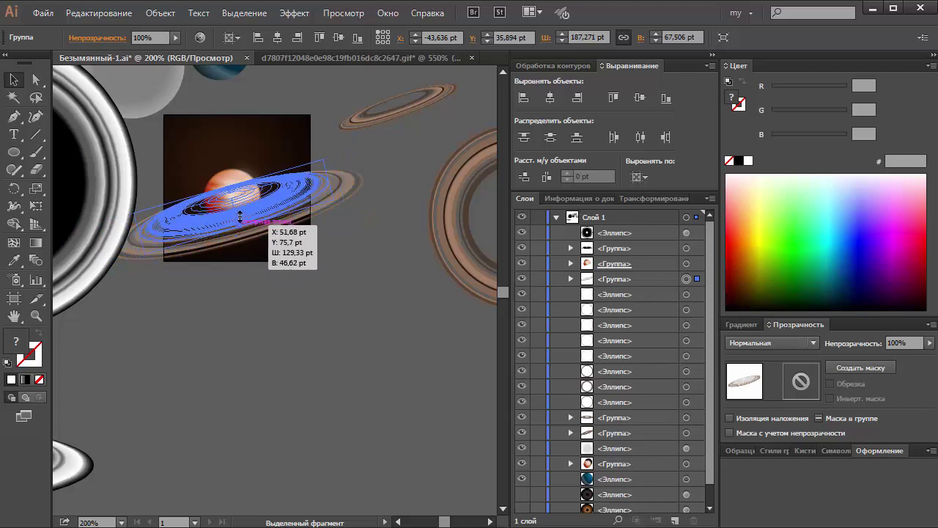
{"action": "left_click_drag", "start_coordinate": [240, 224], "coordinate": [239, 216]}
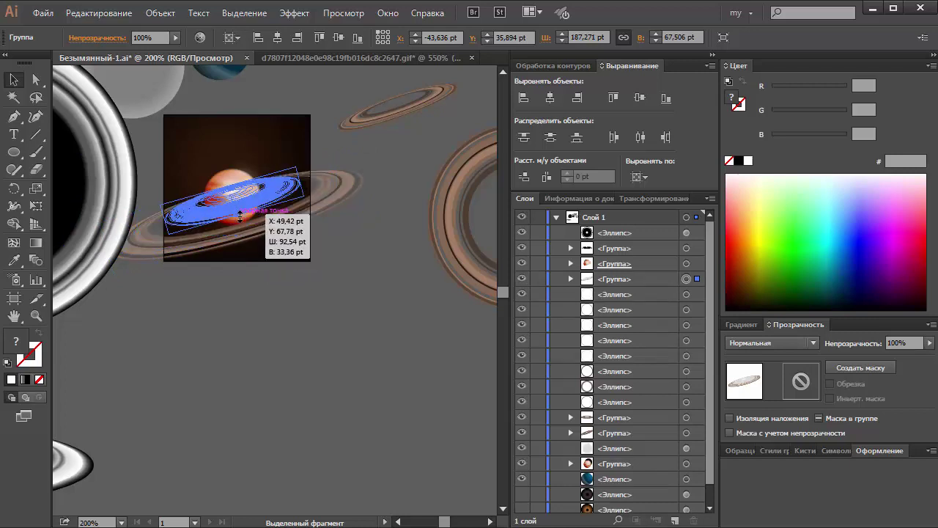
{"action": "left_click_drag", "start_coordinate": [376, 245], "coordinate": [373, 243]}
{"action": "left_click", "coordinate": [373, 243]}
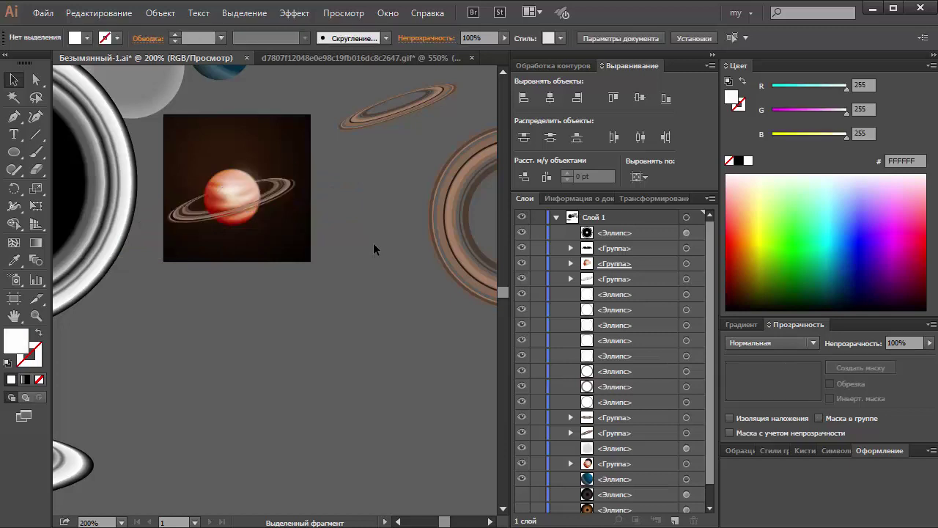
Step: Fit the artboard in the window, select the planet group, and enter its opacity mask
{"action": "key", "text": "ctrl+0"}
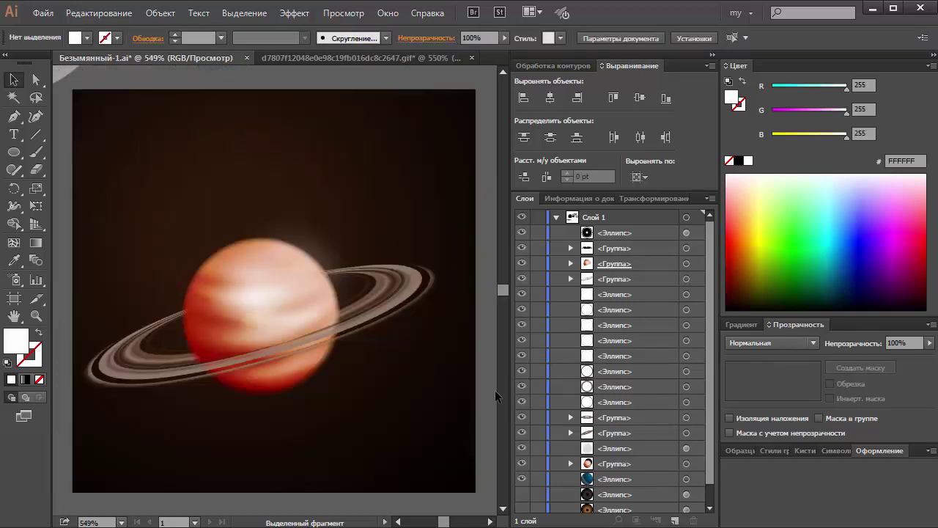
{"action": "left_click", "coordinate": [262, 331]}
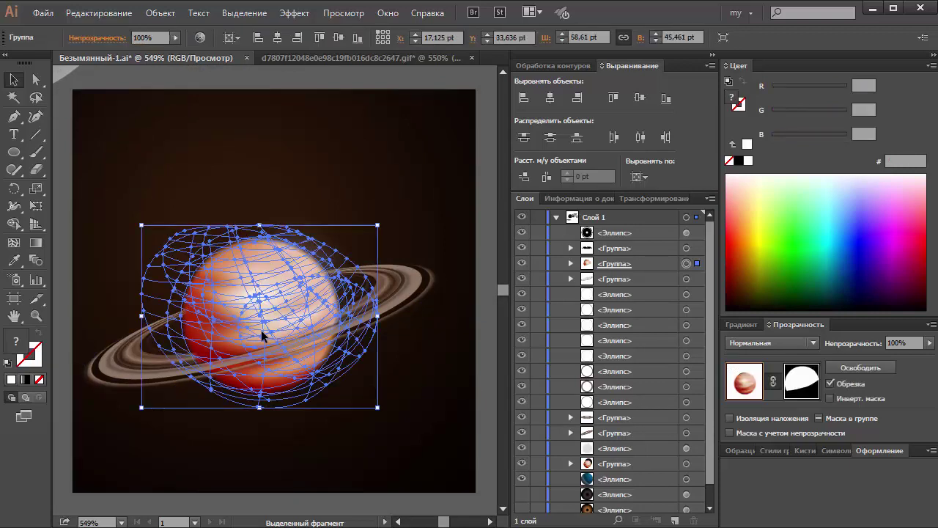
{"action": "left_click", "coordinate": [400, 308]}
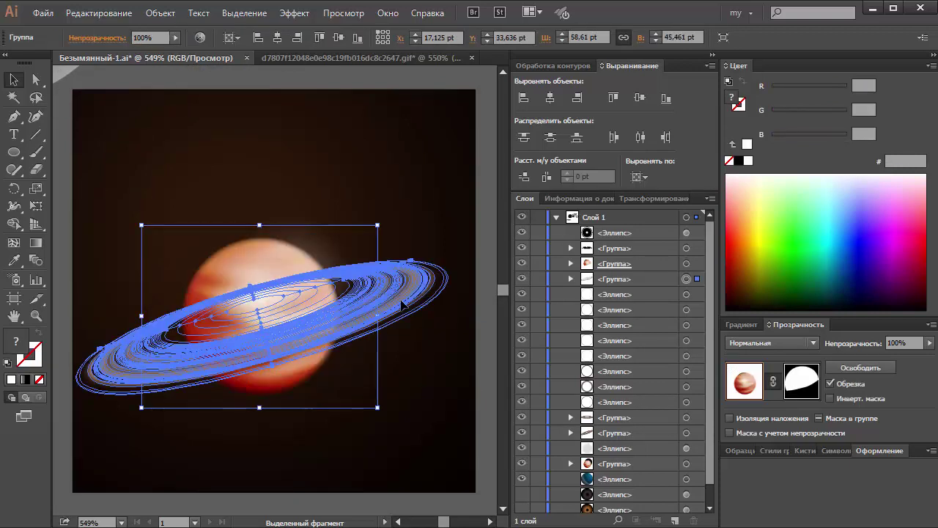
{"action": "left_click", "coordinate": [486, 338]}
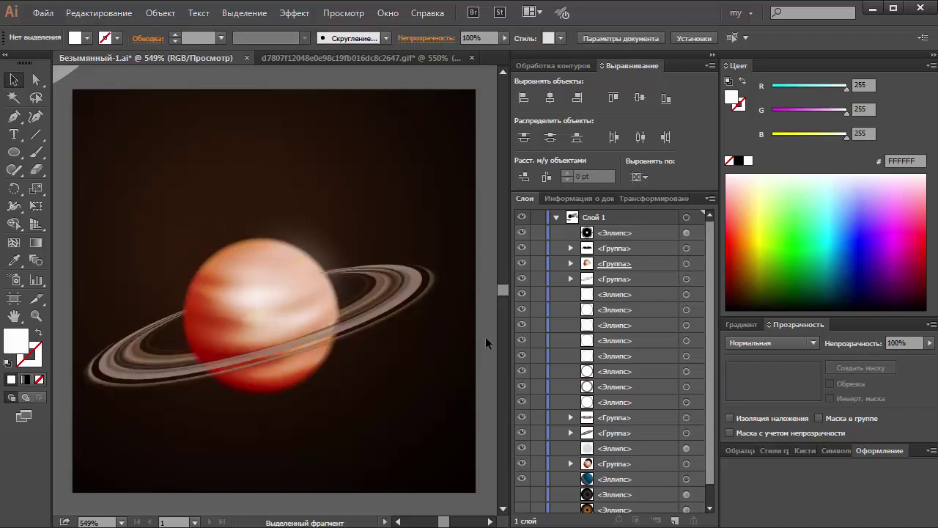
{"action": "left_click", "coordinate": [686, 263]}
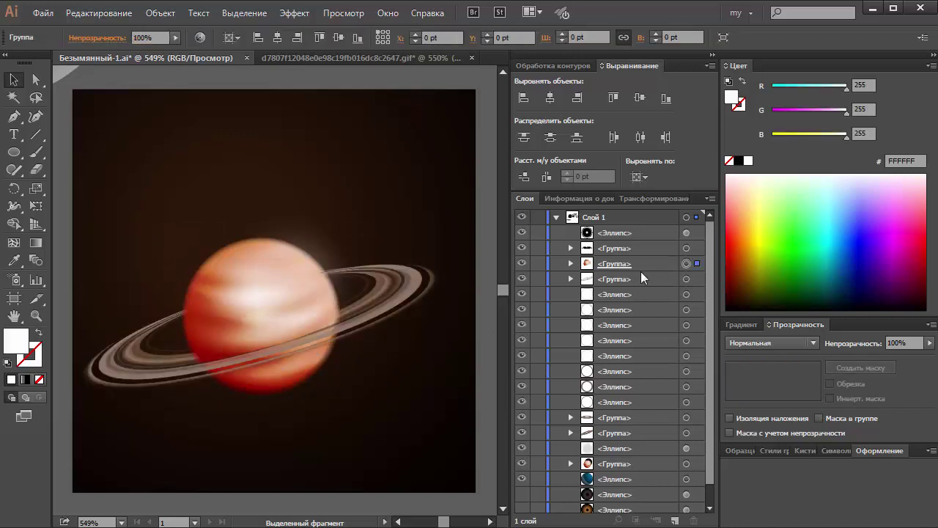
{"action": "left_click", "coordinate": [796, 379]}
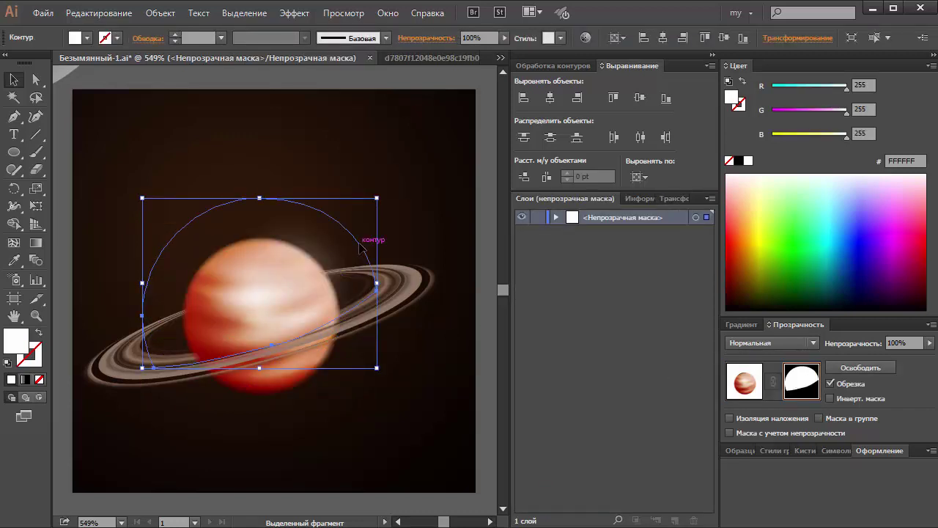
Step: Reshape the mask path by moving its right, left and lower-left anchors along the ring
{"action": "key", "text": "a"}
{"action": "left_click_drag", "start_coordinate": [376, 286], "coordinate": [377, 293]}
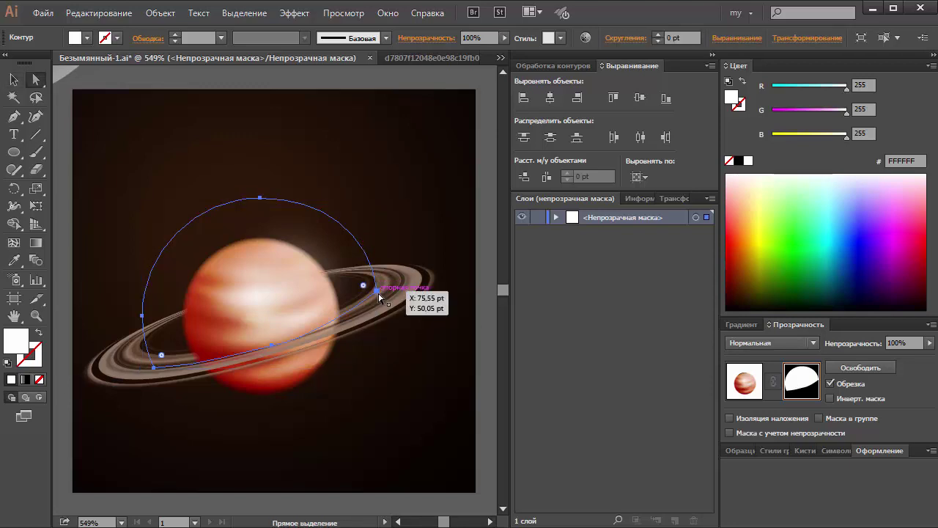
{"action": "left_click_drag", "start_coordinate": [272, 345], "coordinate": [276, 350]}
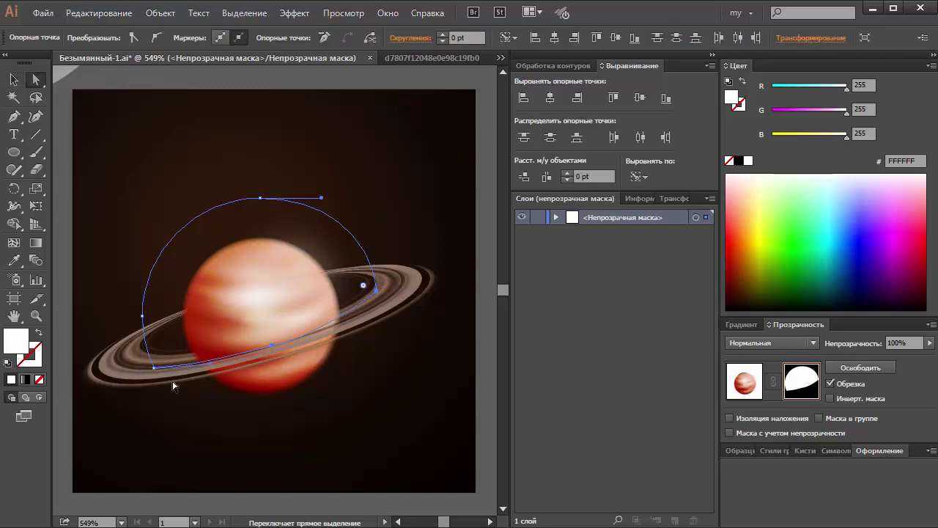
{"action": "left_click", "coordinate": [155, 368]}
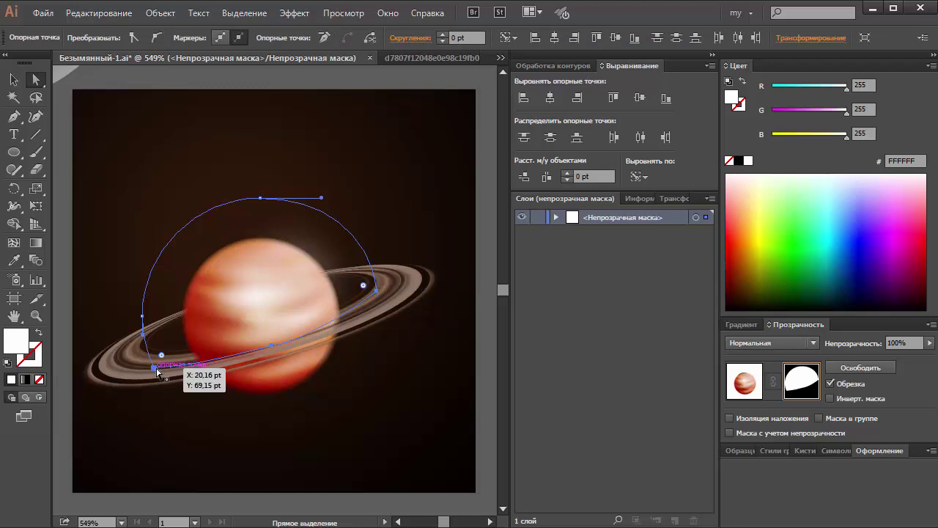
{"action": "left_click_drag", "start_coordinate": [156, 368], "coordinate": [145, 351]}
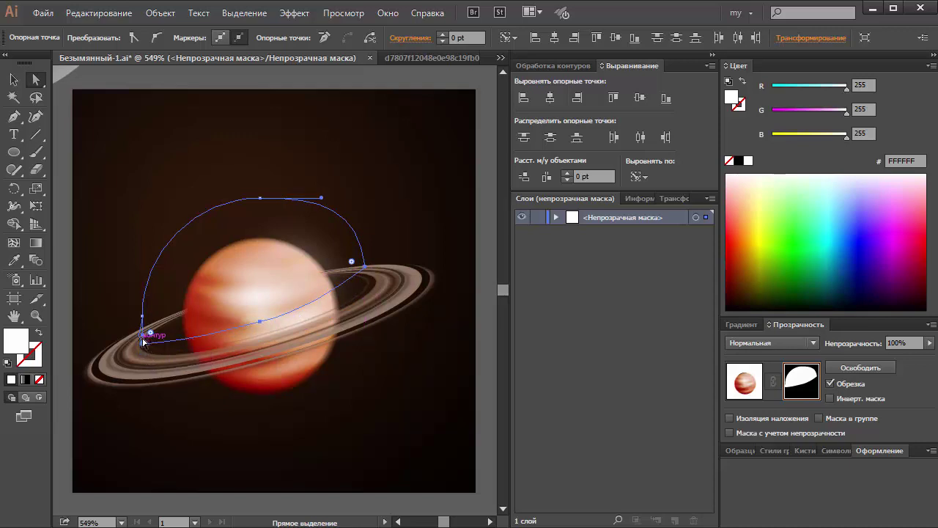
{"action": "left_click", "coordinate": [142, 315]}
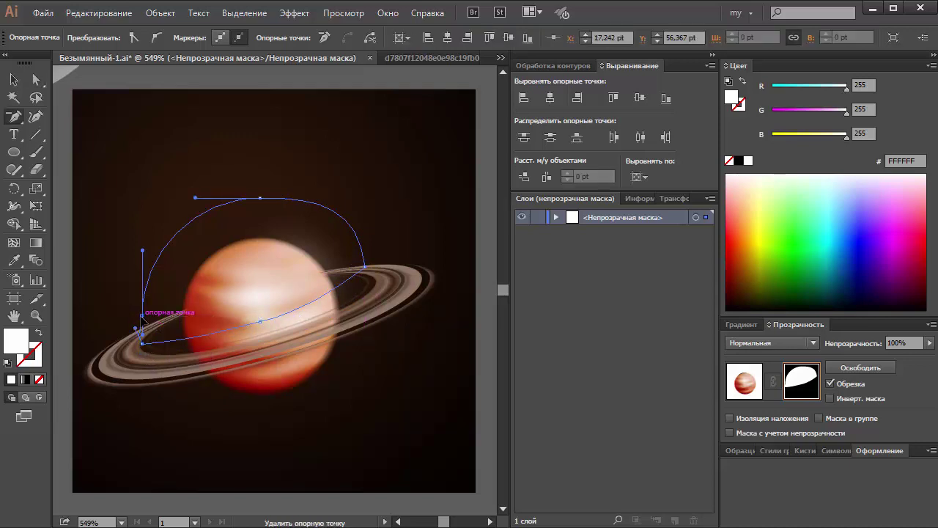
{"action": "mouse_move", "coordinate": [142, 315]}
{"action": "left_mouse_down"}
{"action": "mouse_move", "coordinate": [141, 327]}
{"action": "mouse_move", "coordinate": [118, 251]}
{"action": "left_mouse_up"}
{"action": "left_click", "coordinate": [12, 80]}
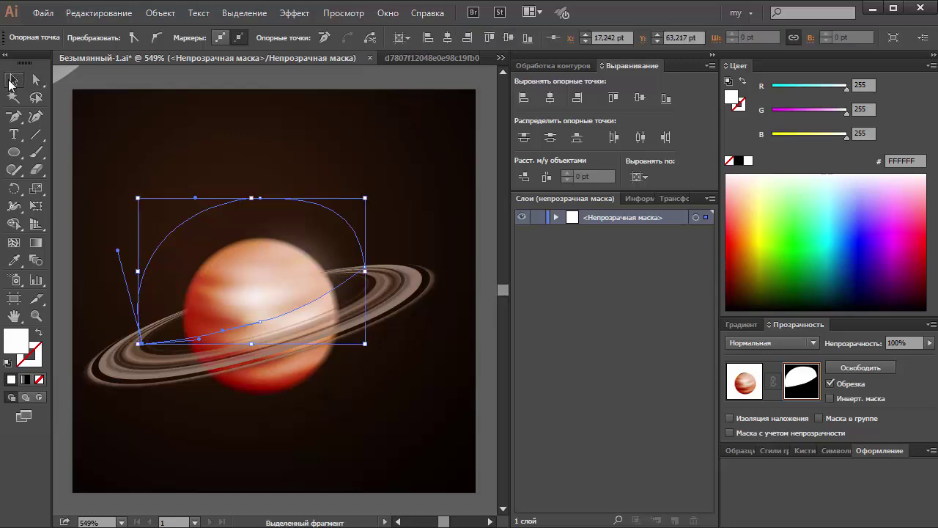
{"action": "left_click", "coordinate": [491, 378]}
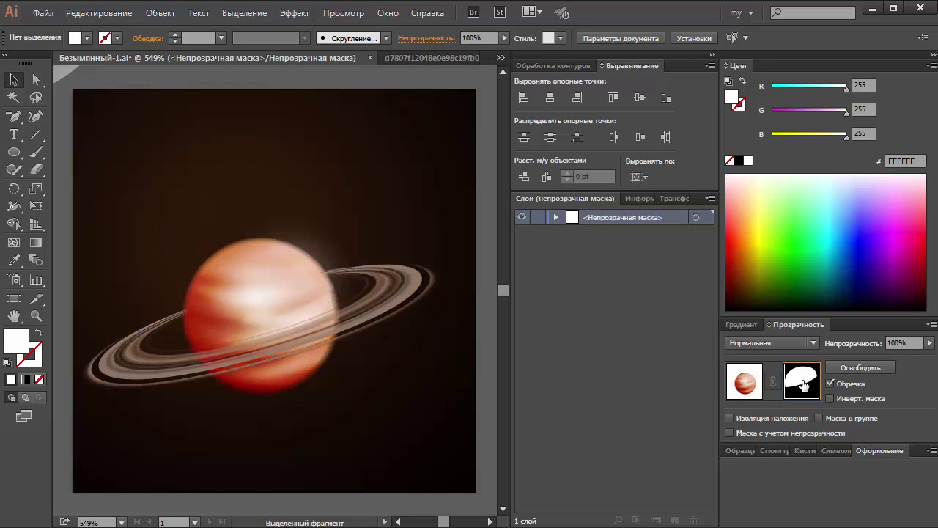
Step: Tilt the mask shape about 5.76° to follow the ring and reposition its top point
{"action": "left_click_drag", "start_coordinate": [279, 263], "coordinate": [284, 274]}
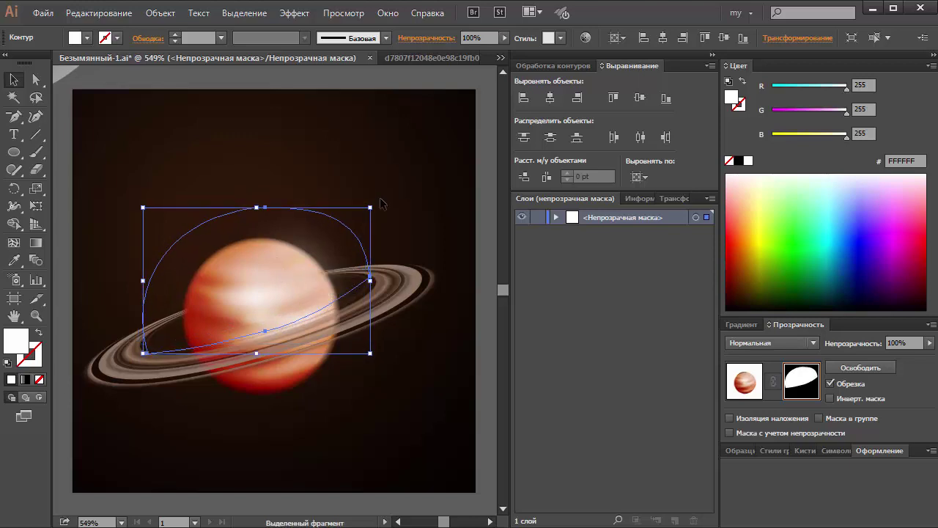
{"action": "left_click_drag", "start_coordinate": [372, 205], "coordinate": [377, 219]}
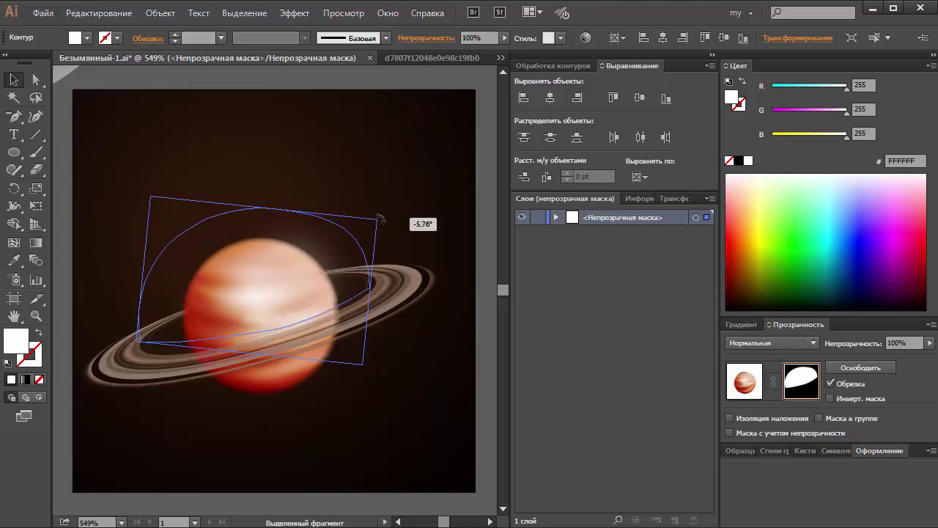
{"action": "key", "text": "a"}
{"action": "left_click_drag", "start_coordinate": [272, 210], "coordinate": [253, 198]}
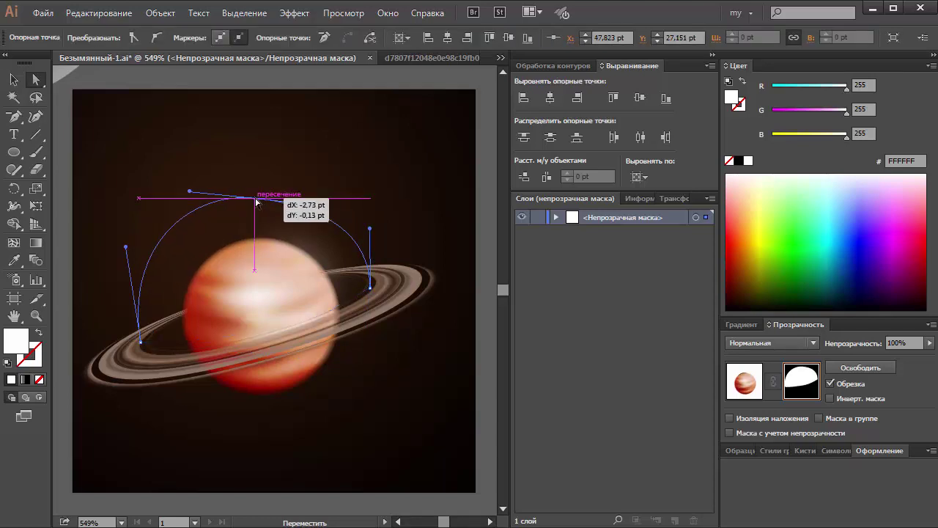
{"action": "left_click", "coordinate": [13, 79]}
{"action": "left_click", "coordinate": [481, 350]}
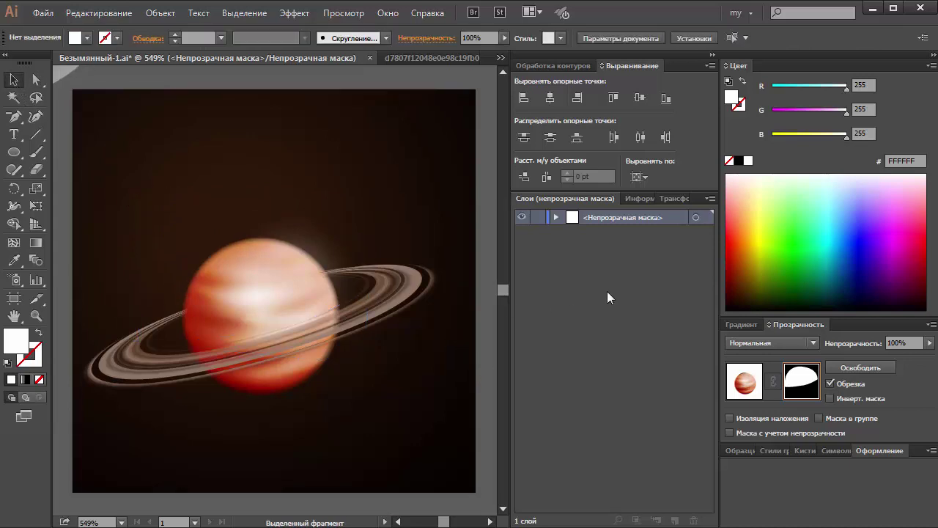
Step: Exit mask editing and nudge the ring group about 0.94 pt right and 0.24 pt up
{"action": "left_click", "coordinate": [741, 388]}
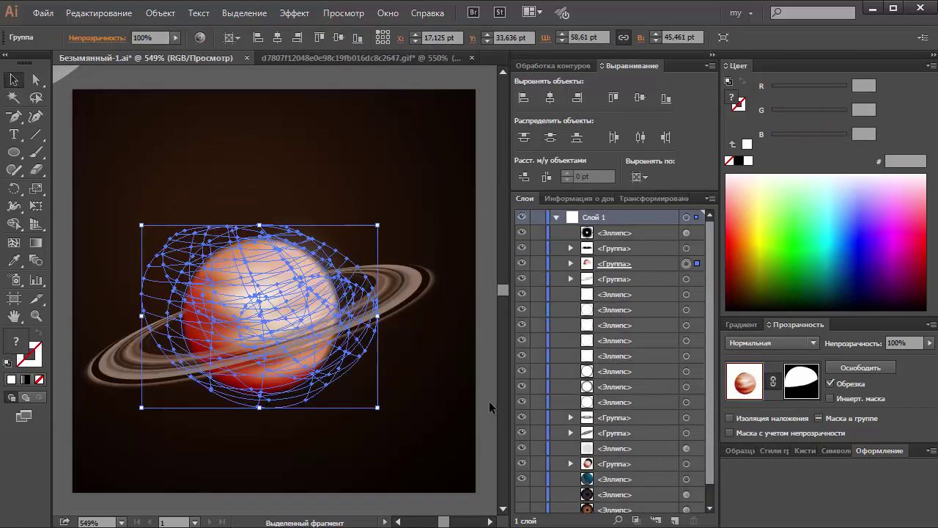
{"action": "left_click", "coordinate": [489, 401]}
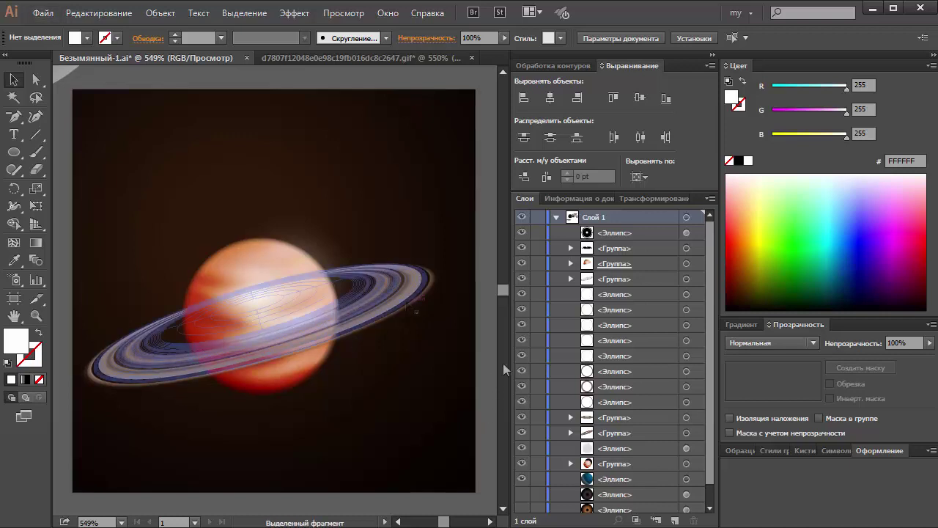
{"action": "mouse_move", "coordinate": [405, 304]}
{"action": "left_mouse_down"}
{"action": "mouse_move", "coordinate": [418, 303]}
{"action": "mouse_move", "coordinate": [409, 302]}
{"action": "left_mouse_up"}
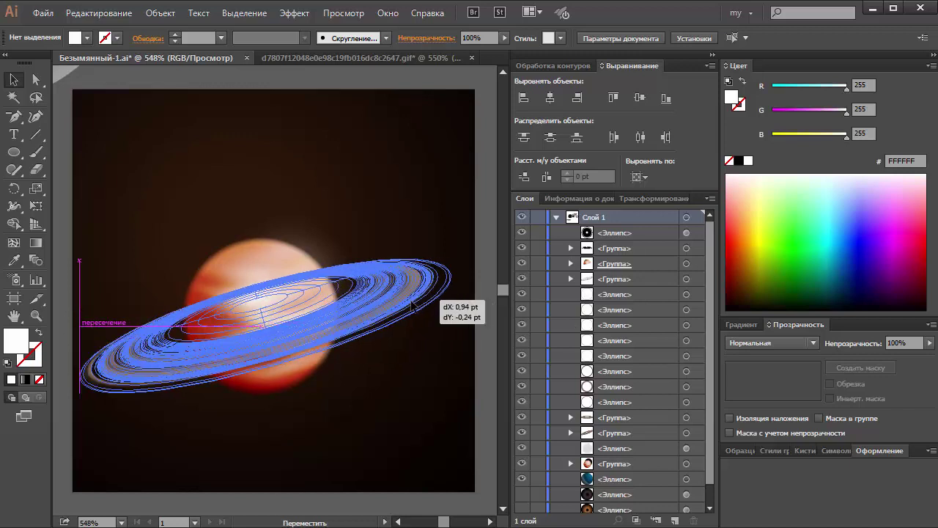
{"action": "left_click_drag", "start_coordinate": [491, 338], "coordinate": [491, 339]}
{"action": "left_click", "coordinate": [491, 338]}
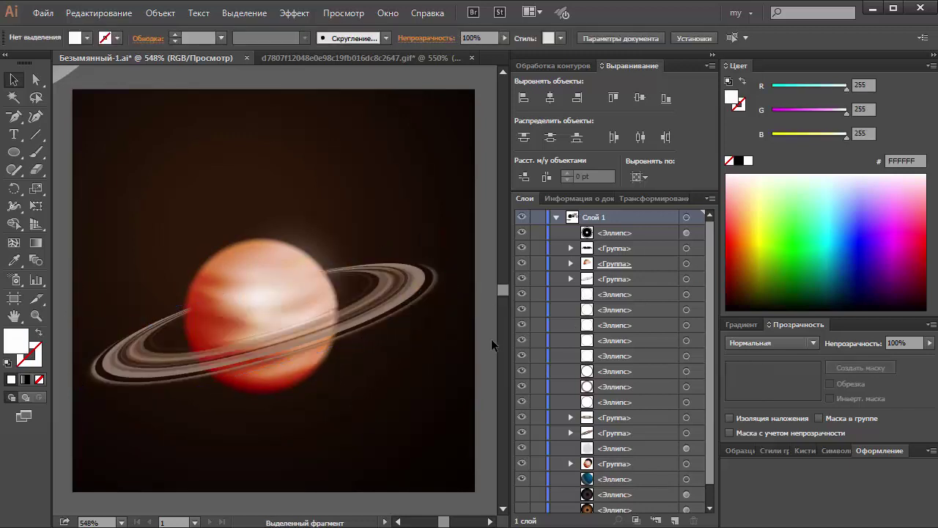
Step: Try Overlay and Hard Light on the ring group, settling on Soft Light (Рассеянный свет)
{"action": "left_click", "coordinate": [419, 302]}
{"action": "key", "text": "a"}
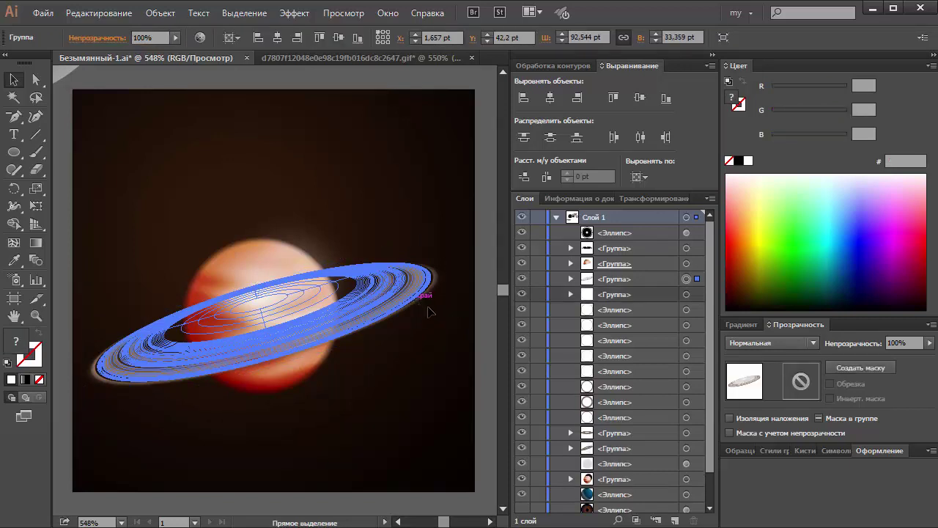
{"action": "left_click", "coordinate": [754, 341]}
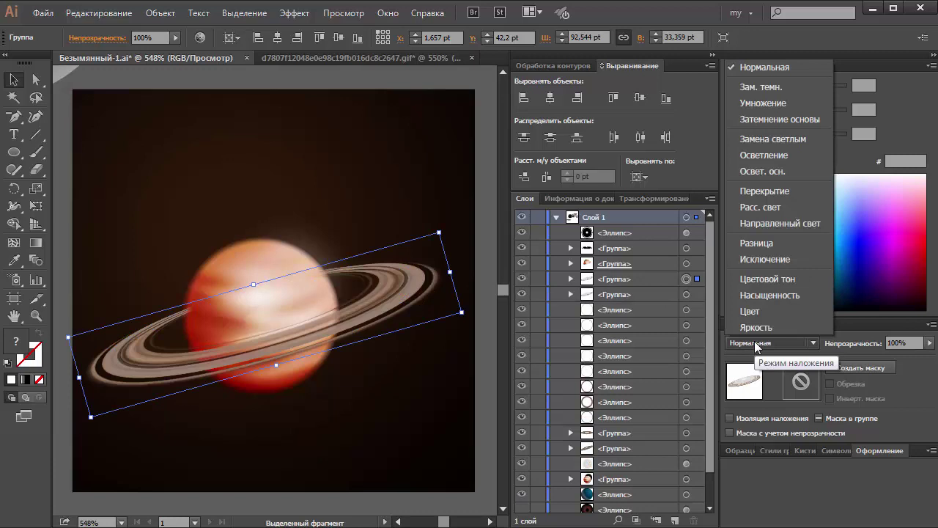
{"action": "left_click", "coordinate": [760, 192]}
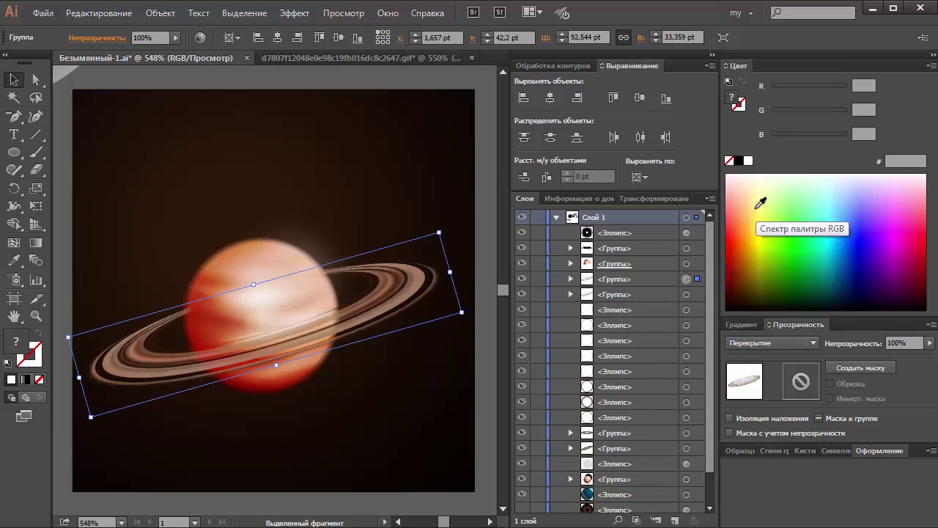
{"action": "left_click", "coordinate": [767, 343]}
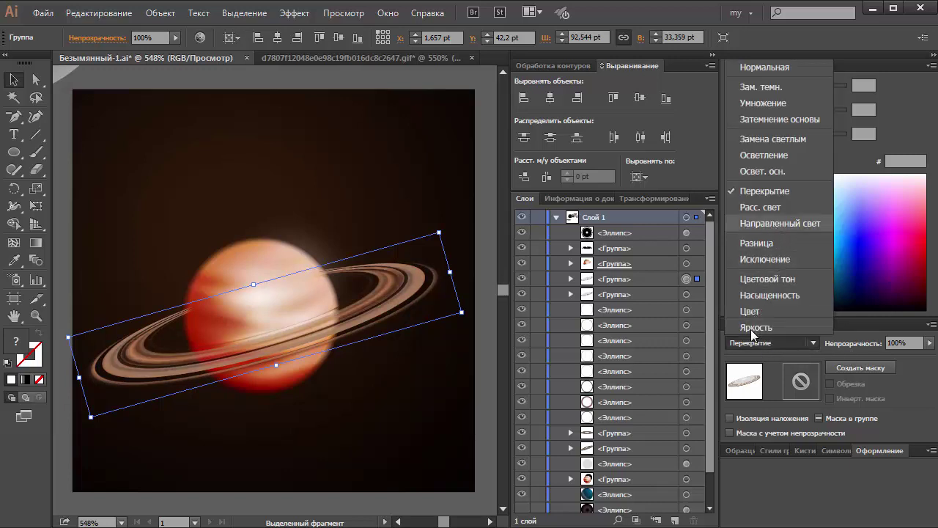
{"action": "key", "text": "Return"}
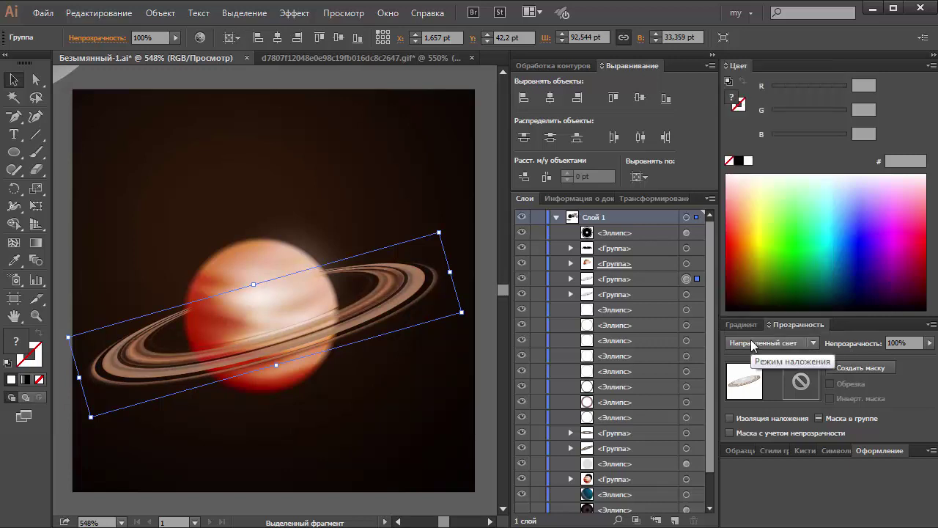
{"action": "key", "text": "Up"}
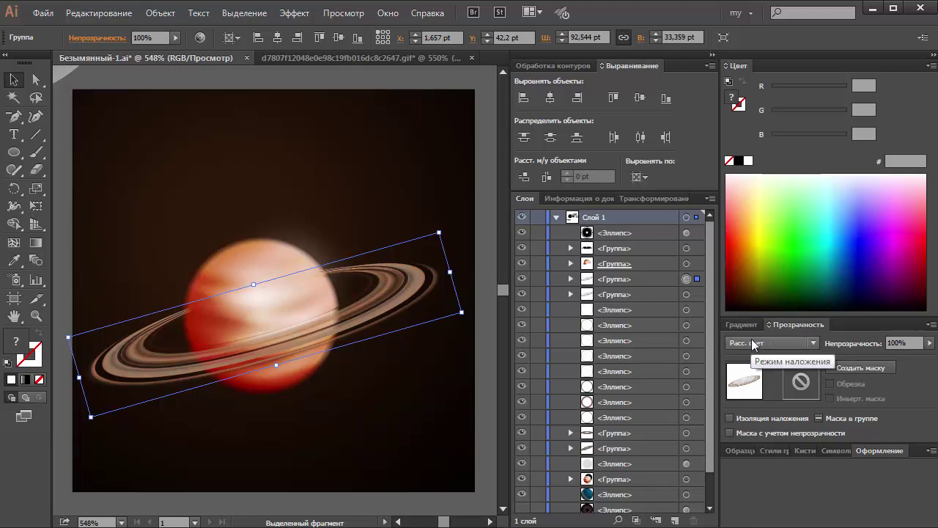
{"action": "key", "text": "ctrl+minus"}
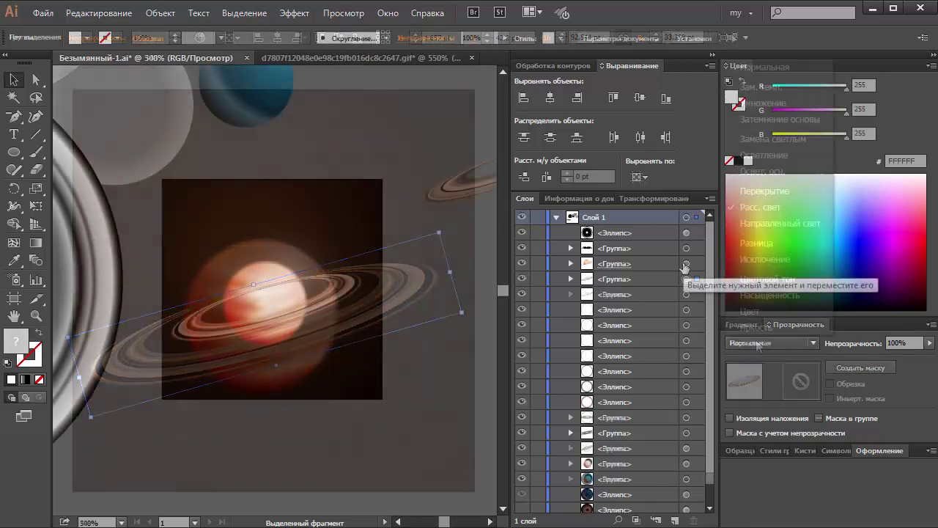
Step: Marquee-select the planet and soft-light ring groups and group them with Ctrl+G
{"action": "key", "text": "ctrl+shift+a"}
{"action": "mouse_move", "coordinate": [381, 247]}
{"action": "left_mouse_down"}
{"action": "mouse_move", "coordinate": [319, 288]}
{"action": "mouse_move", "coordinate": [326, 294]}
{"action": "left_mouse_up"}
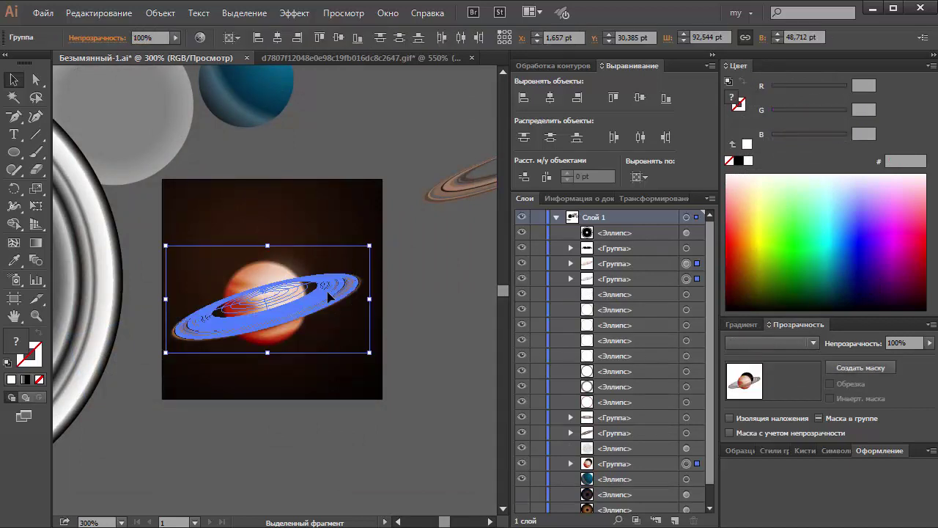
{"action": "key", "text": "ctrl+g"}
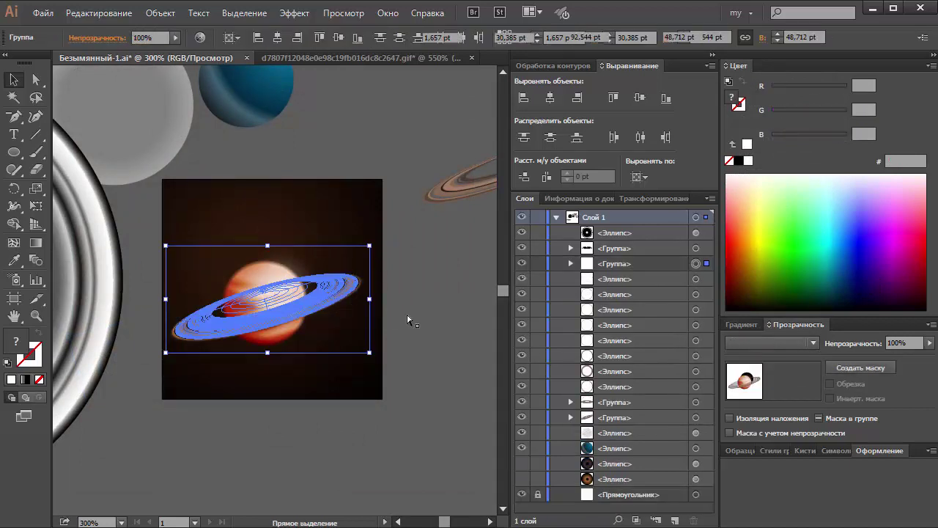
{"action": "left_click", "coordinate": [357, 292]}
{"action": "left_click", "coordinate": [428, 280]}
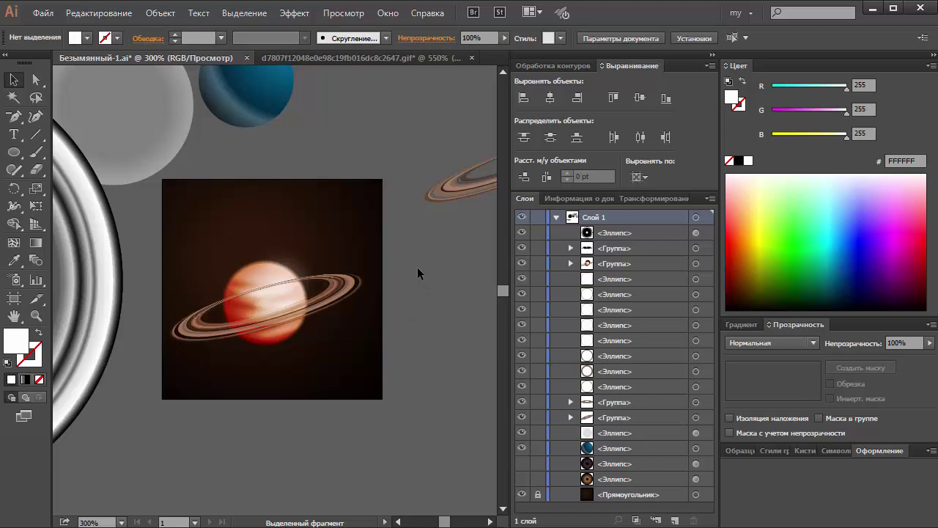
Step: Draw a closed freehand shape over the ring's front with the Pencil tool
{"action": "left_click", "coordinate": [14, 152]}
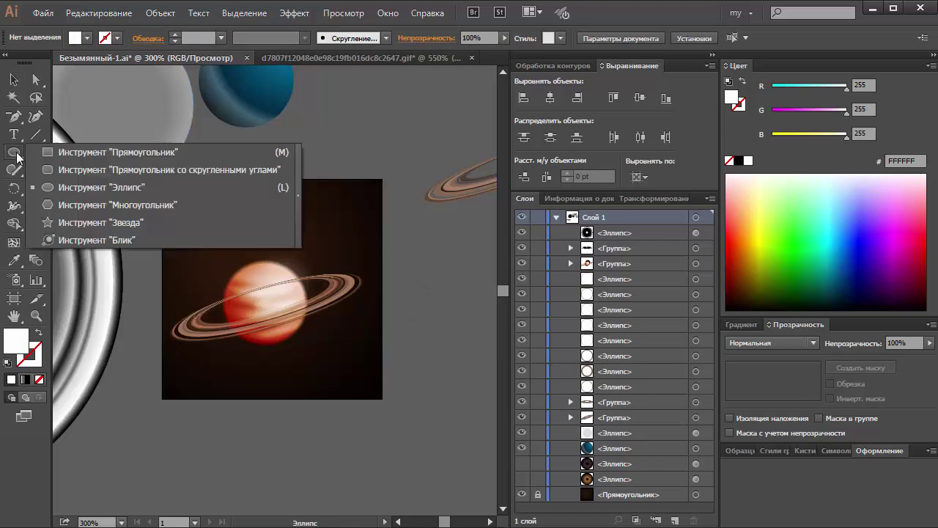
{"action": "left_click", "coordinate": [15, 169]}
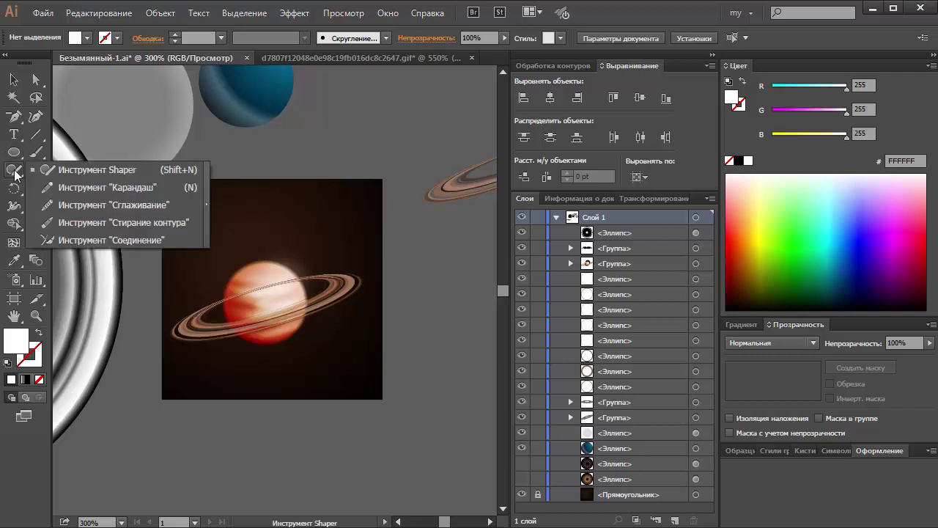
{"action": "left_click", "coordinate": [84, 189]}
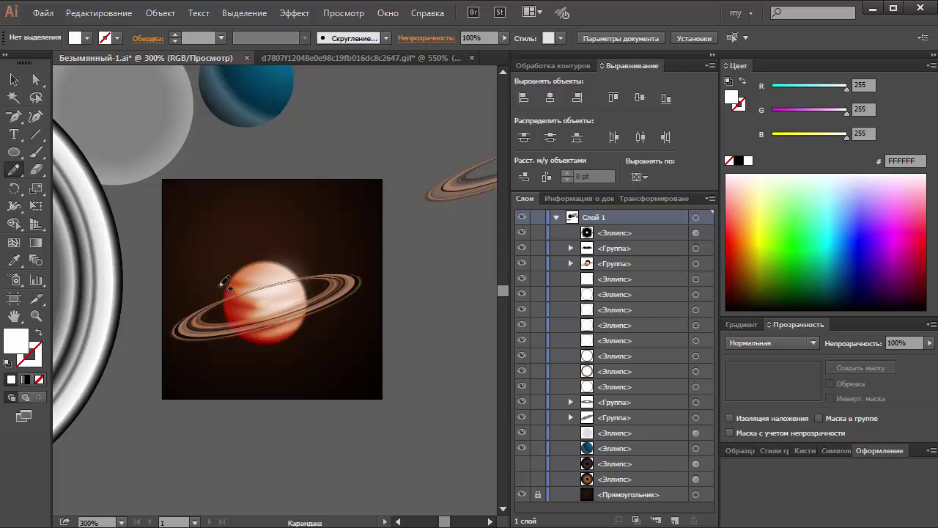
{"action": "mouse_move", "coordinate": [220, 286]}
{"action": "left_mouse_down"}
{"action": "mouse_move", "coordinate": [287, 291]}
{"action": "mouse_move", "coordinate": [370, 275]}
{"action": "mouse_move", "coordinate": [360, 320]}
{"action": "mouse_move", "coordinate": [184, 346]}
{"action": "mouse_move", "coordinate": [162, 325]}
{"action": "mouse_move", "coordinate": [193, 288]}
{"action": "mouse_move", "coordinate": [225, 285]}
{"action": "left_mouse_up"}
Step: Ungroup, then select the white shape with the ring groups and make it an opacity mask
{"action": "key", "text": "v"}
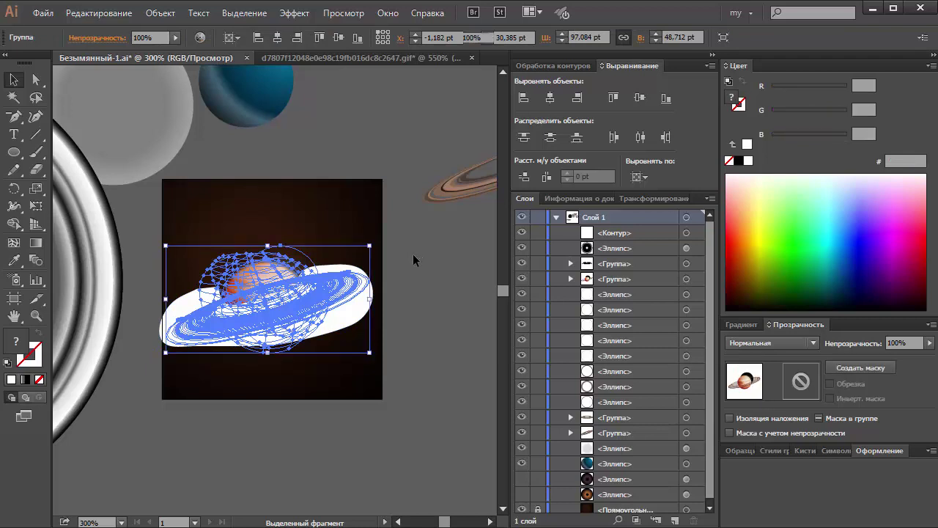
{"action": "key", "text": "ctrl+shift+g"}
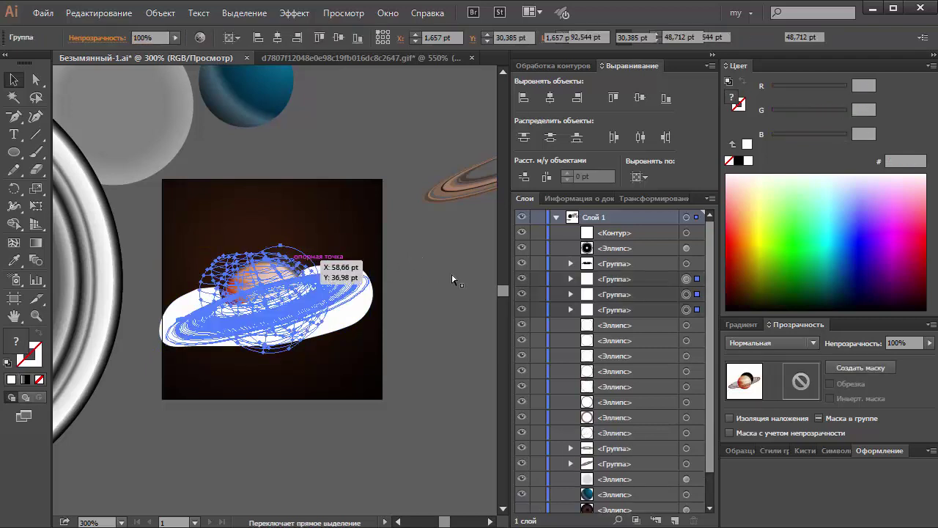
{"action": "left_click_drag", "start_coordinate": [397, 251], "coordinate": [354, 290]}
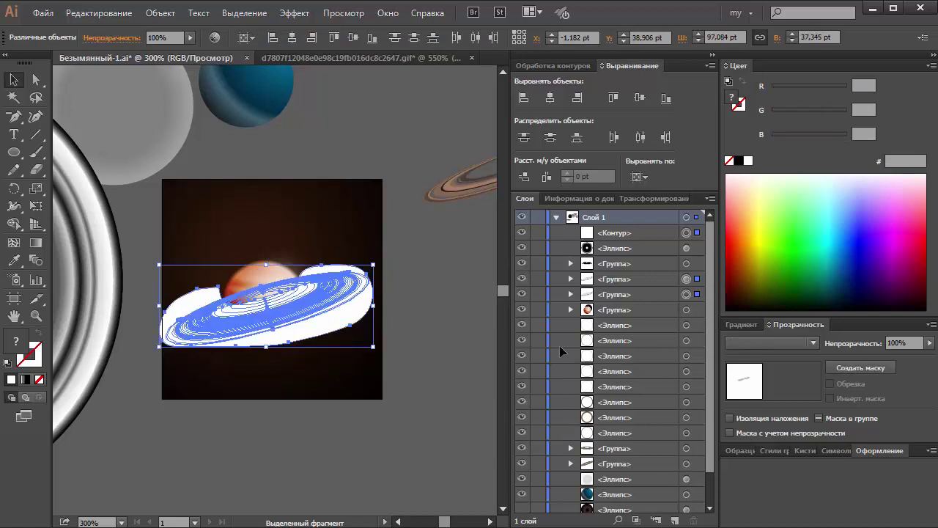
{"action": "left_click", "coordinate": [844, 366]}
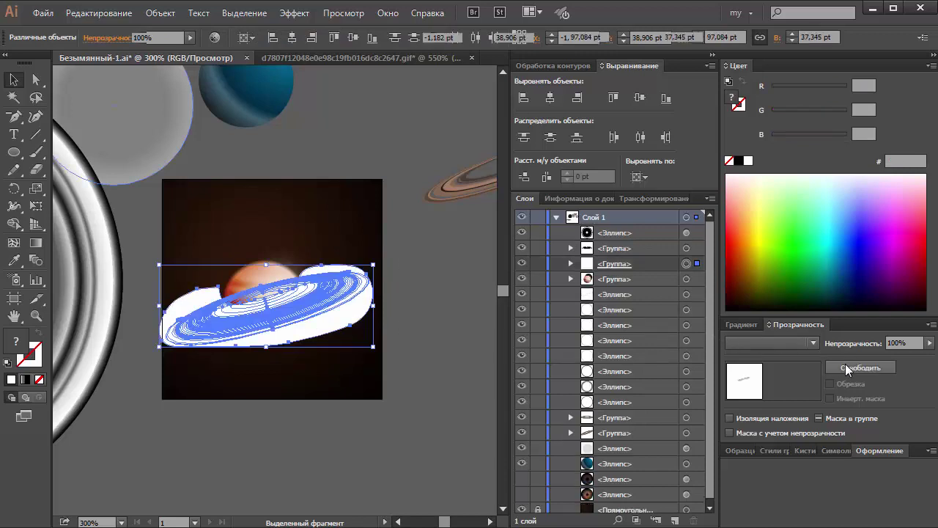
{"action": "left_click", "coordinate": [469, 327]}
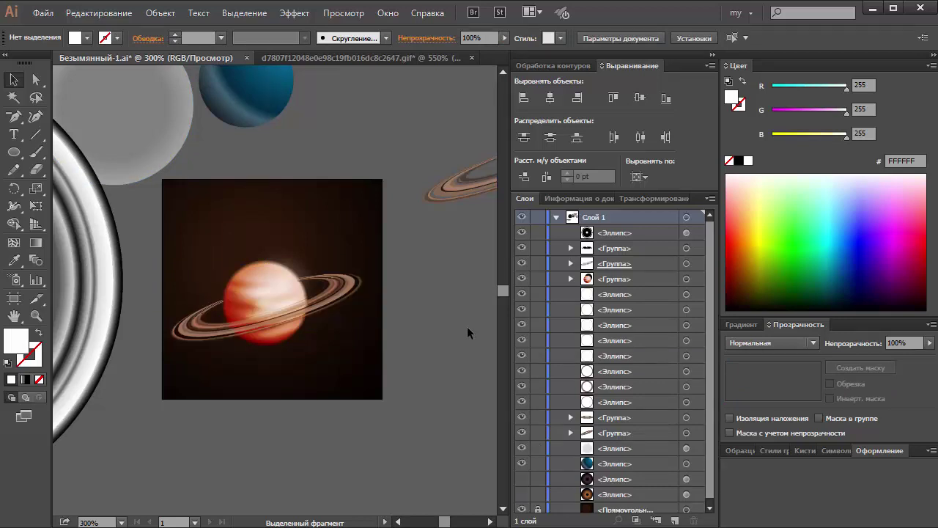
Step: Zoom in on the planet and ring, then reselect the masked ring group
{"action": "left_click", "coordinate": [357, 293]}
{"action": "key", "text": "z"}
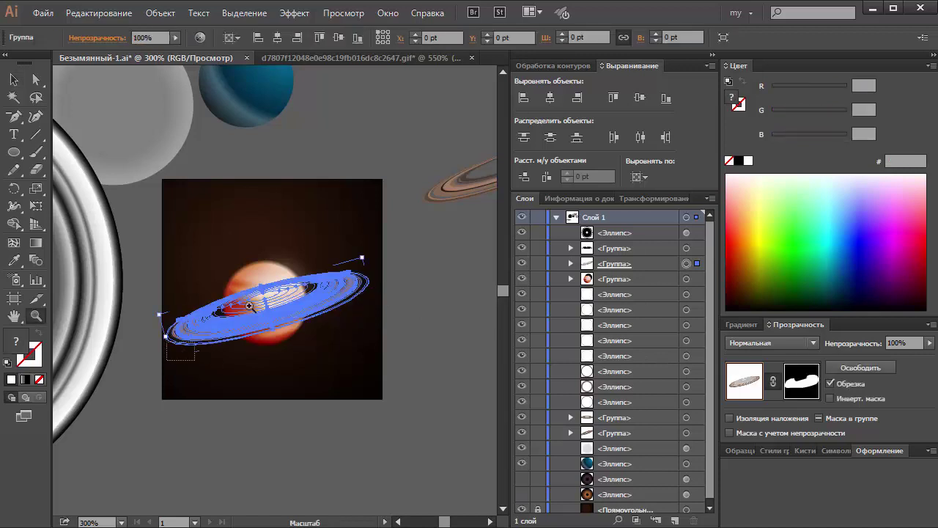
{"action": "left_click_drag", "start_coordinate": [167, 360], "coordinate": [362, 233]}
{"action": "key", "text": "v"}
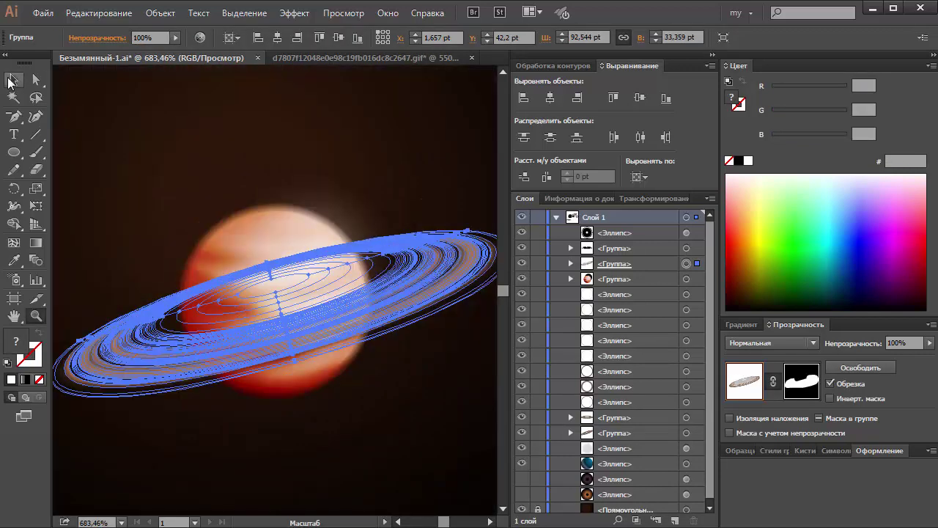
{"action": "left_click", "coordinate": [153, 126]}
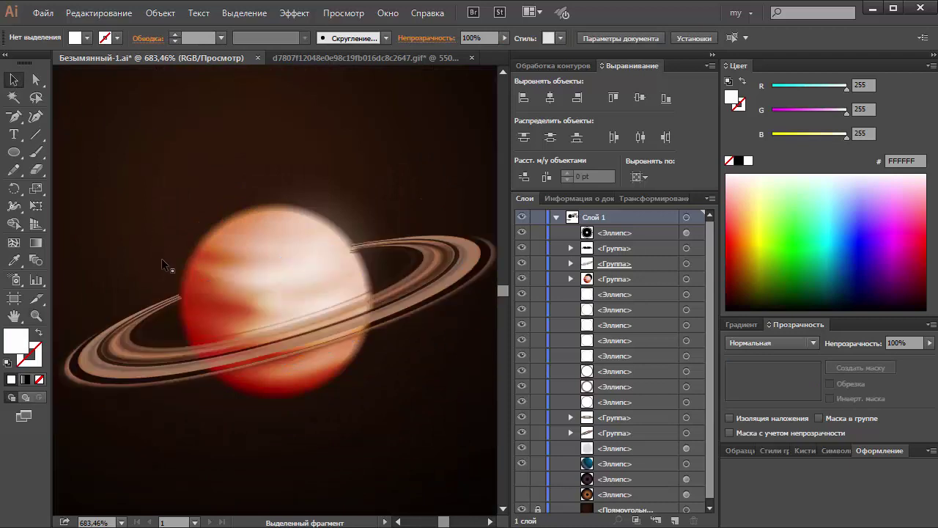
{"action": "left_click", "coordinate": [180, 351]}
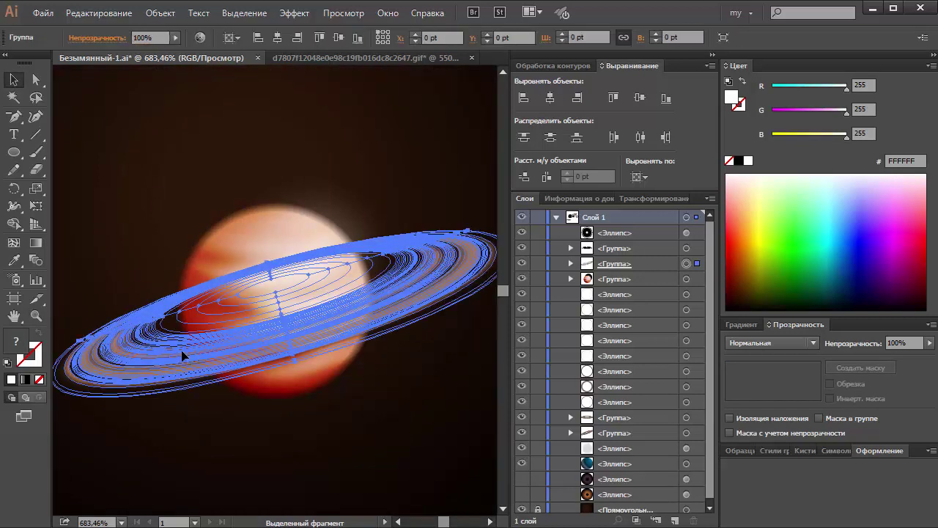
Step: Enter the ring's opacity mask and drag its left and top anchors along the planet's edge
{"action": "left_click", "coordinate": [801, 387]}
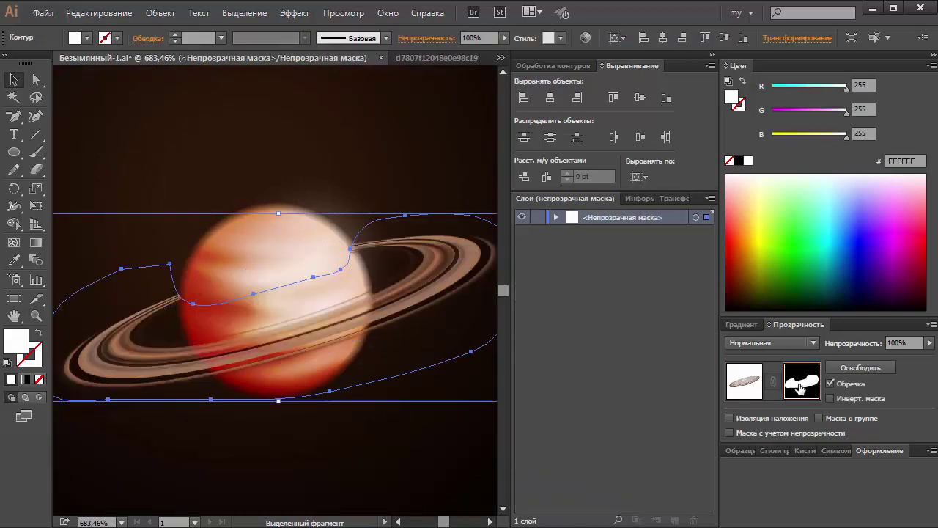
{"action": "key", "text": "a"}
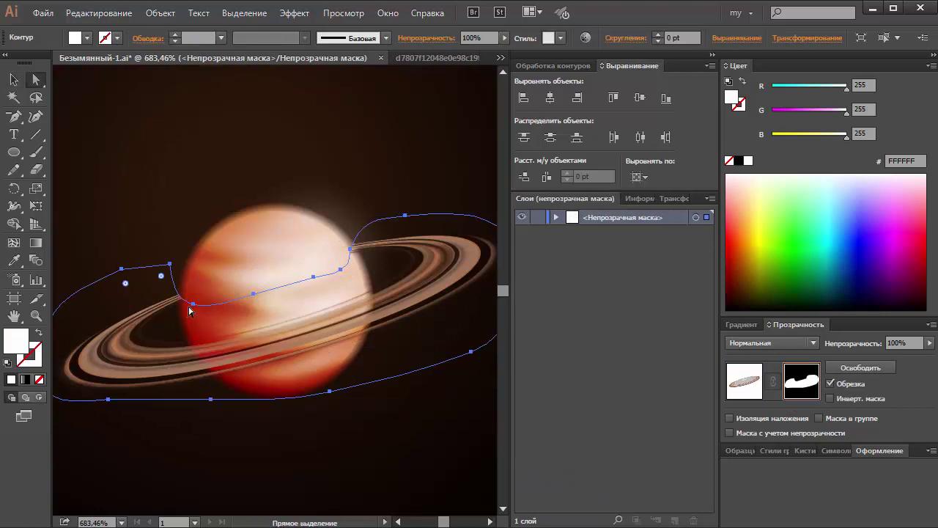
{"action": "left_click_drag", "start_coordinate": [192, 303], "coordinate": [184, 308]}
{"action": "mouse_move", "coordinate": [170, 264]}
{"action": "left_mouse_down"}
{"action": "mouse_move", "coordinate": [180, 260]}
{"action": "mouse_move", "coordinate": [169, 269]}
{"action": "left_mouse_up"}
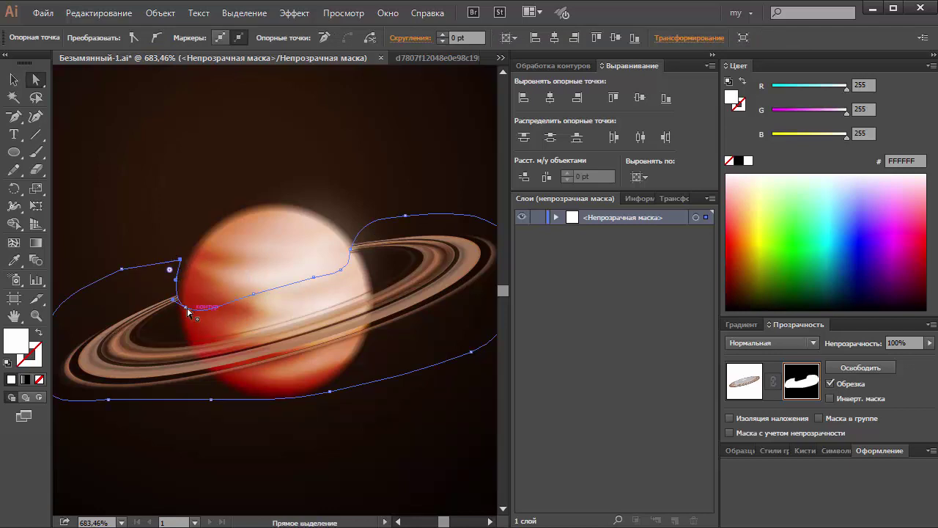
{"action": "left_click_drag", "start_coordinate": [185, 307], "coordinate": [180, 314]}
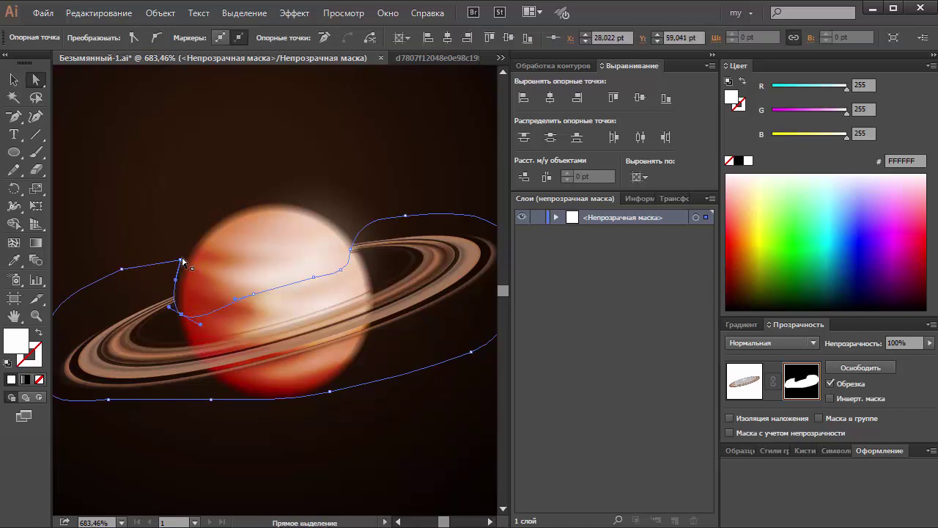
{"action": "left_click_drag", "start_coordinate": [181, 262], "coordinate": [189, 264]}
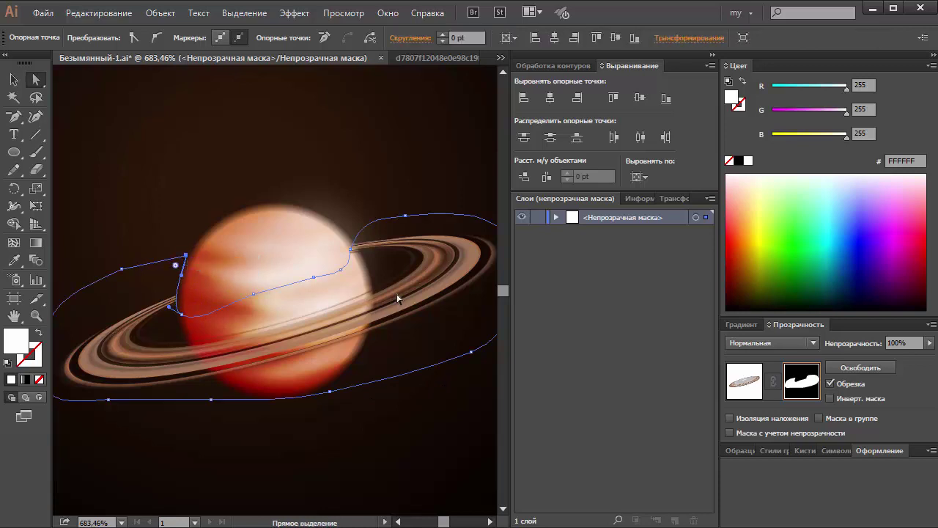
Step: Move the mask's right-hand anchors near the ring top, then release the ring's opacity mask
{"action": "left_click_drag", "start_coordinate": [341, 261], "coordinate": [354, 252]}
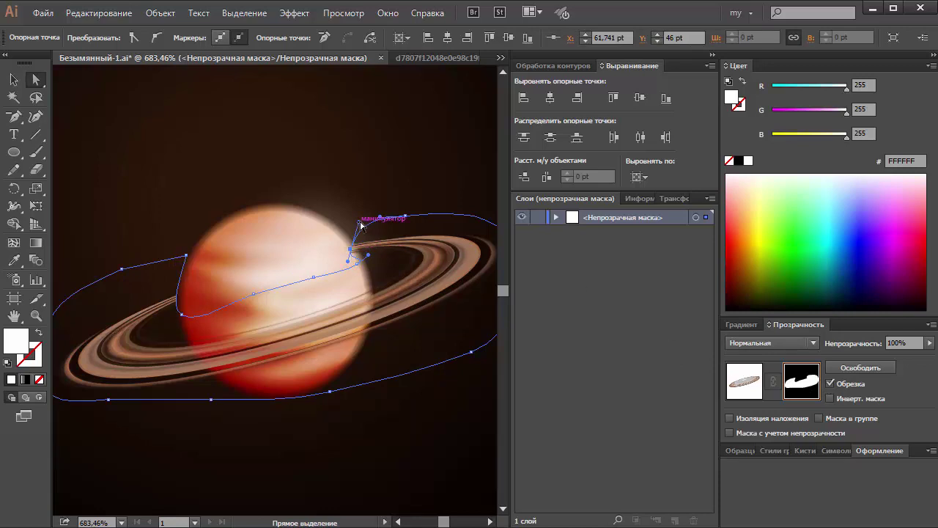
{"action": "left_click_drag", "start_coordinate": [359, 222], "coordinate": [326, 218]}
{"action": "left_click_drag", "start_coordinate": [353, 256], "coordinate": [351, 268]}
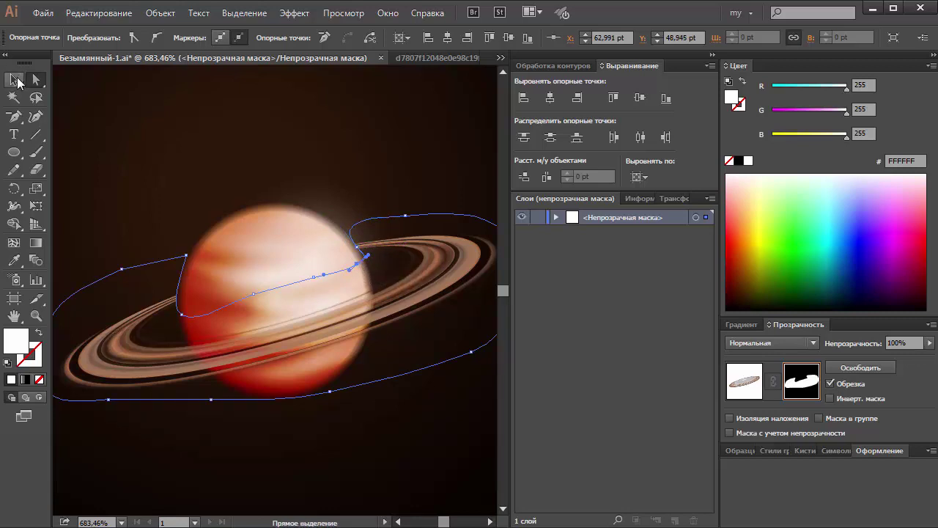
{"action": "left_click", "coordinate": [15, 79]}
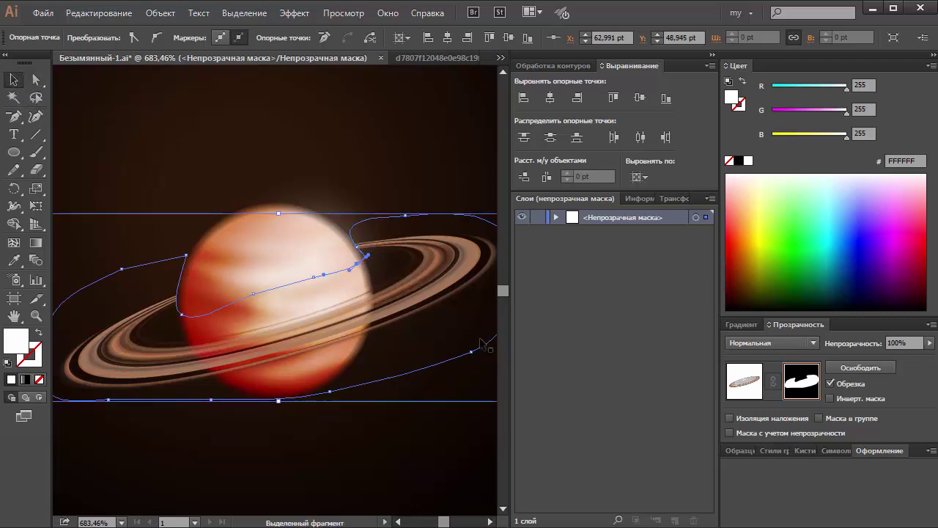
{"action": "left_click", "coordinate": [860, 367]}
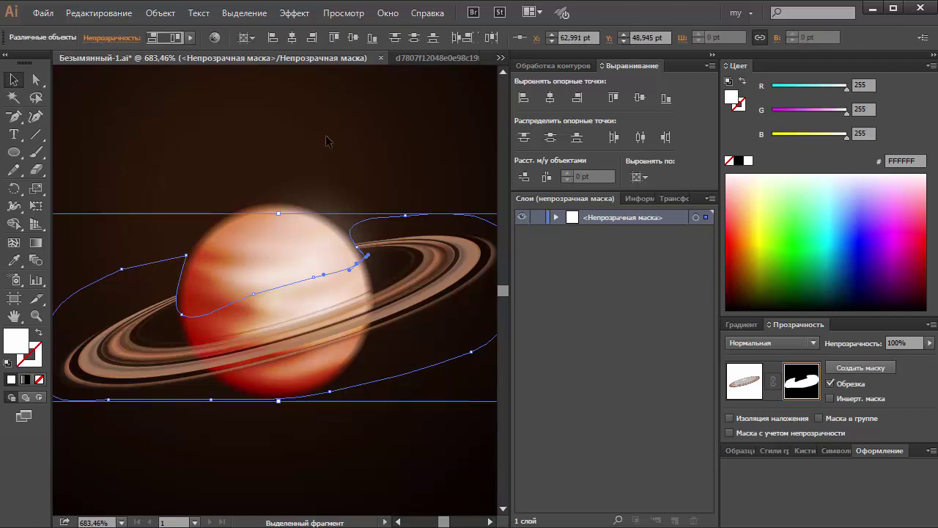
Step: Turn the white mask shape into a gradient mesh; test a point black, then restore it to white
{"action": "left_click", "coordinate": [431, 273]}
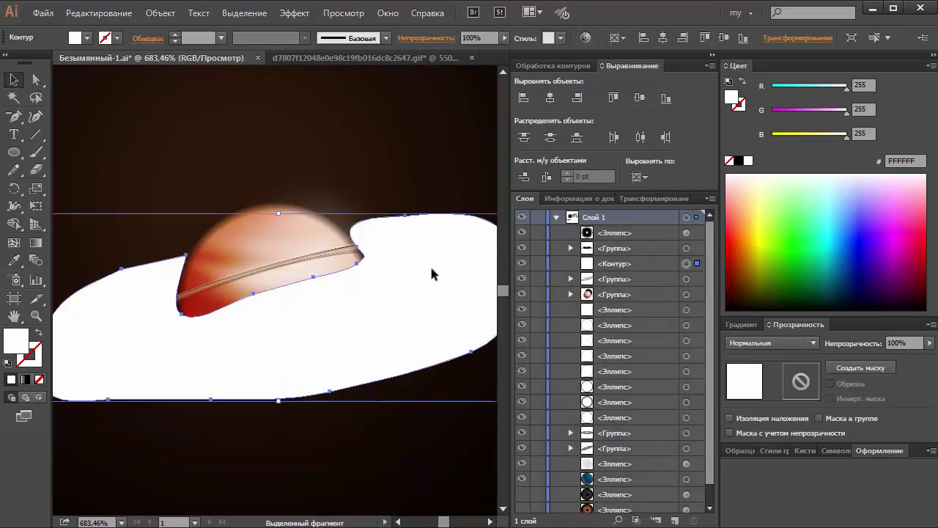
{"action": "left_click", "coordinate": [13, 243]}
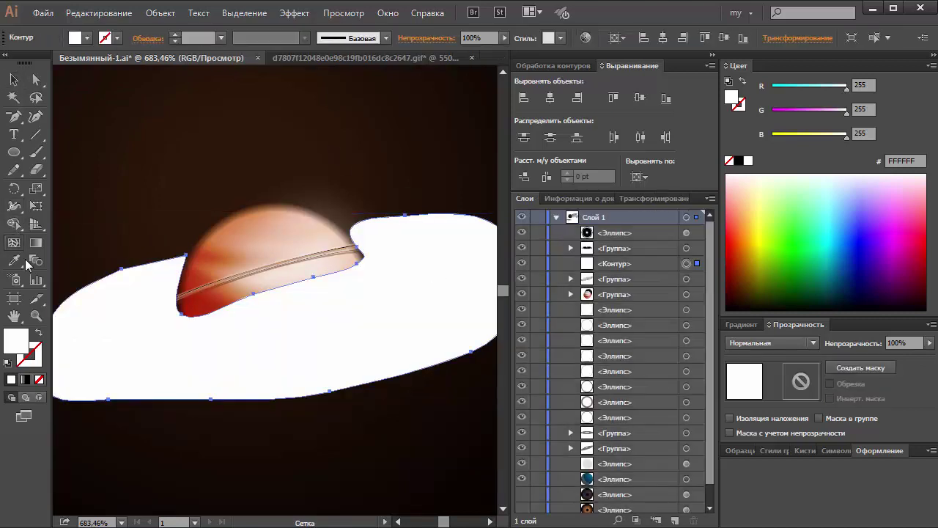
{"action": "left_click", "coordinate": [177, 298]}
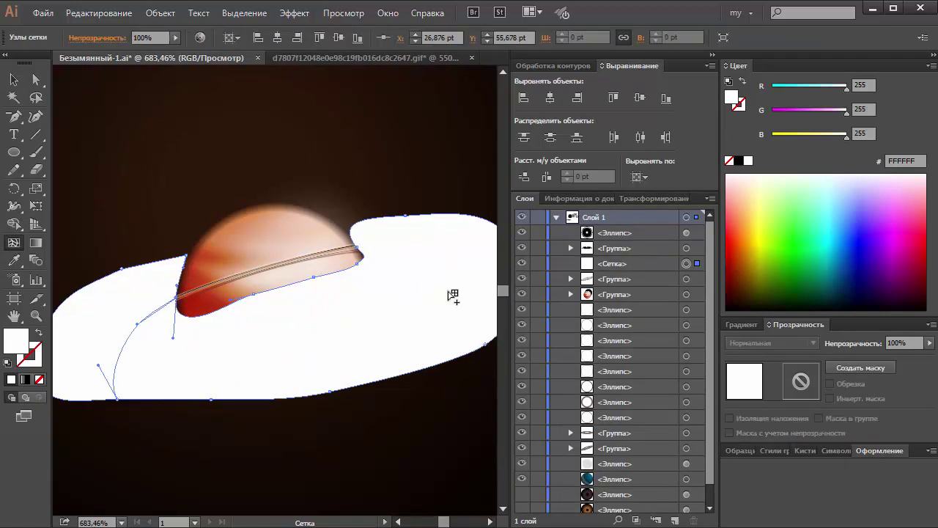
{"action": "left_click", "coordinate": [738, 161]}
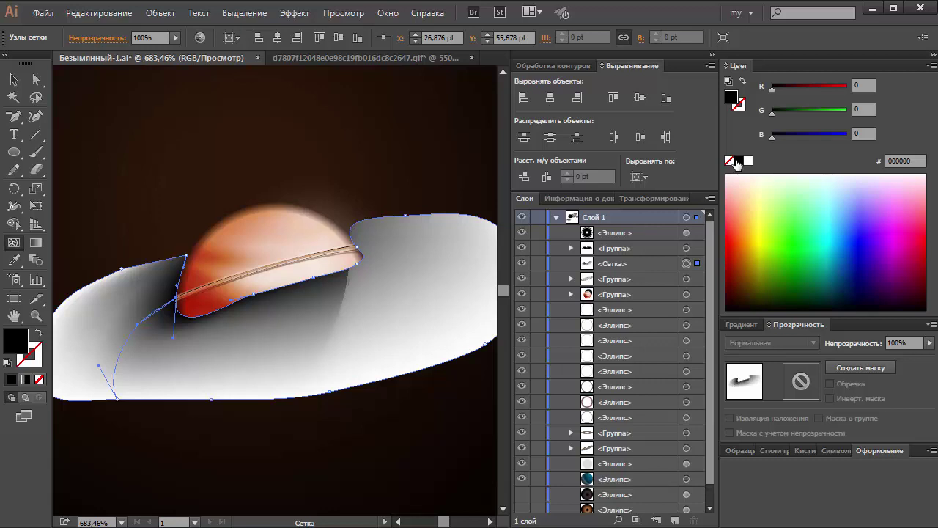
{"action": "left_click", "coordinate": [747, 160]}
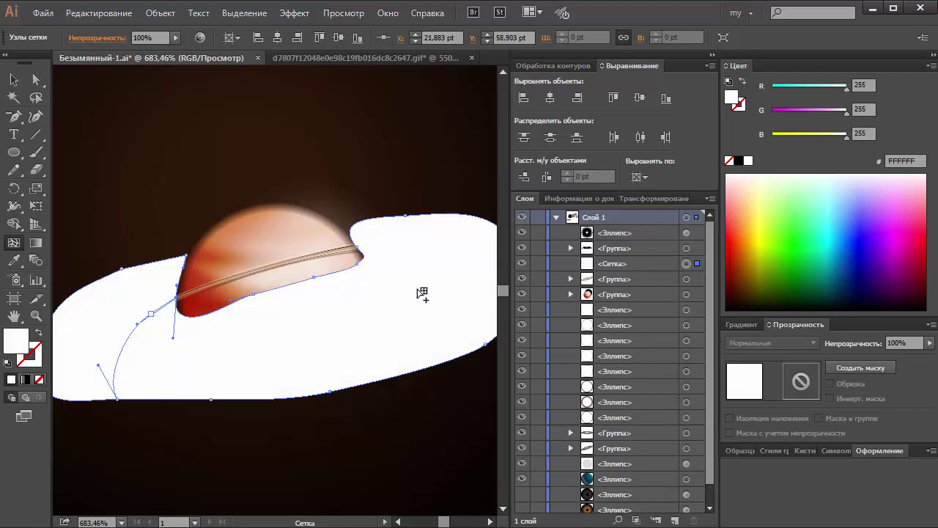
Step: Add a second mesh line and nudge its point near the ring's top edge
{"action": "left_click_drag", "start_coordinate": [418, 274], "coordinate": [364, 249]}
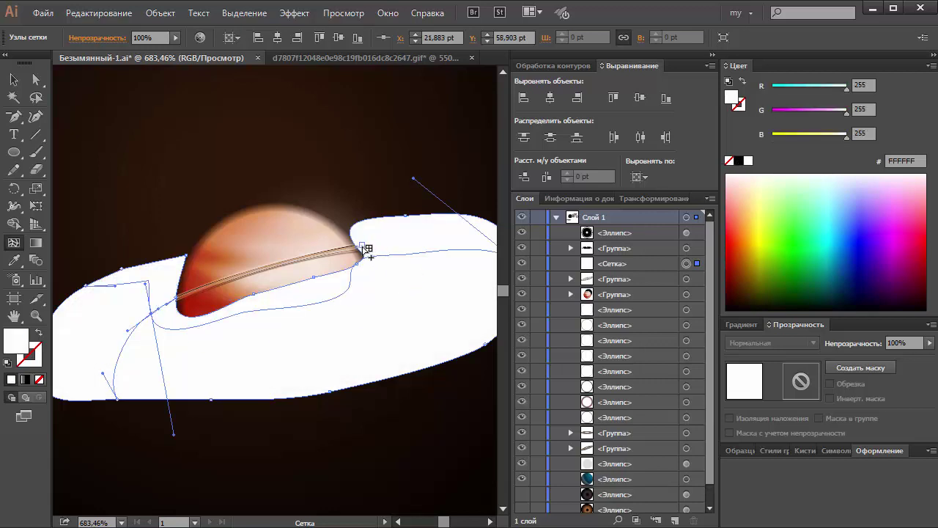
{"action": "left_click", "coordinate": [419, 254]}
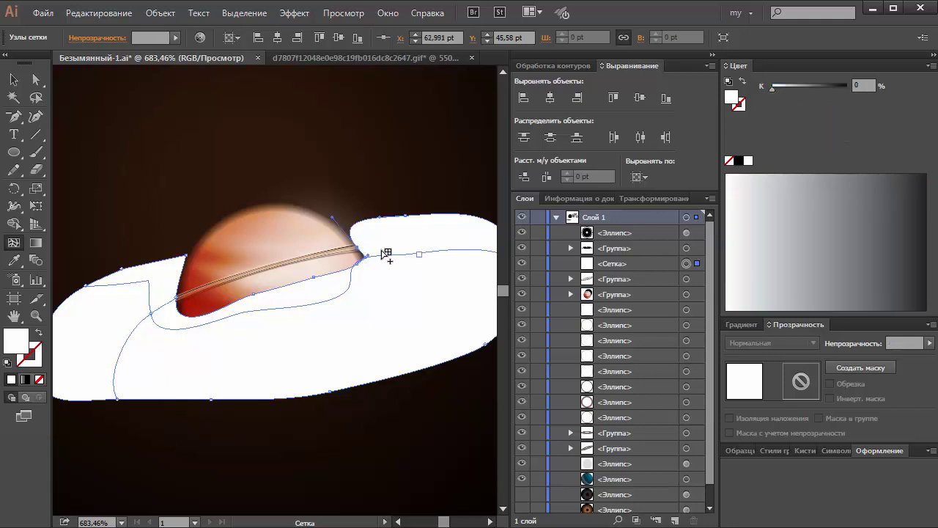
{"action": "left_click", "coordinate": [359, 247]}
{"action": "left_click_drag", "start_coordinate": [370, 260], "coordinate": [371, 245]}
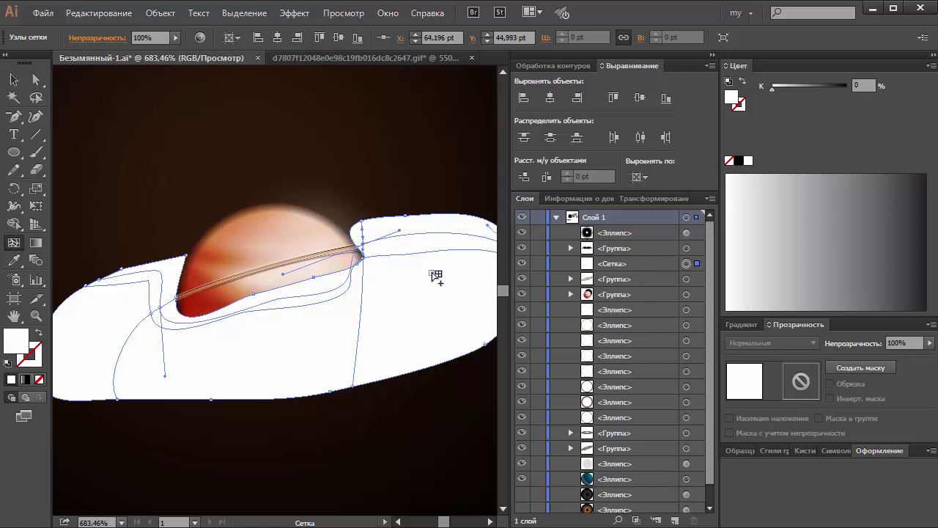
Step: Reposition the mesh anchor where ring meets planet to about 63.43, 45.32 pt
{"action": "key", "text": "a"}
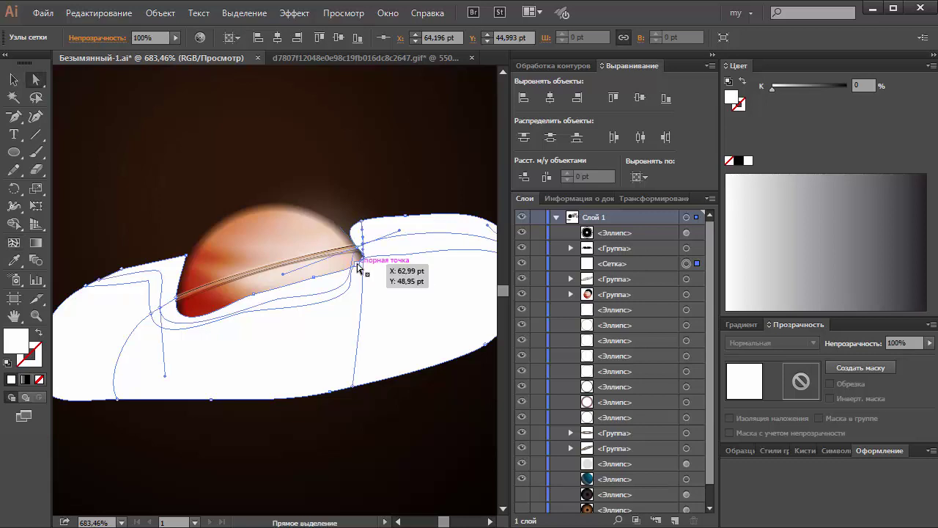
{"action": "left_click_drag", "start_coordinate": [358, 262], "coordinate": [380, 274]}
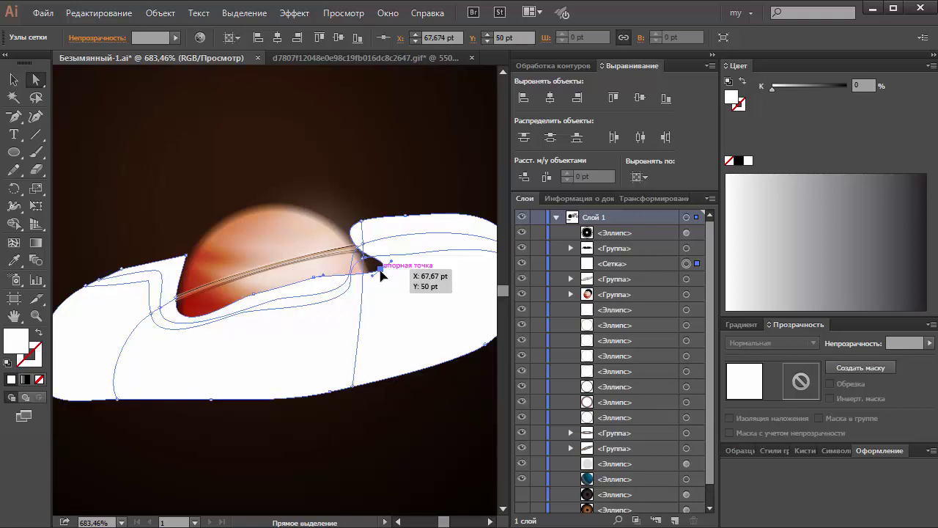
{"action": "key", "text": "ctrl+z"}
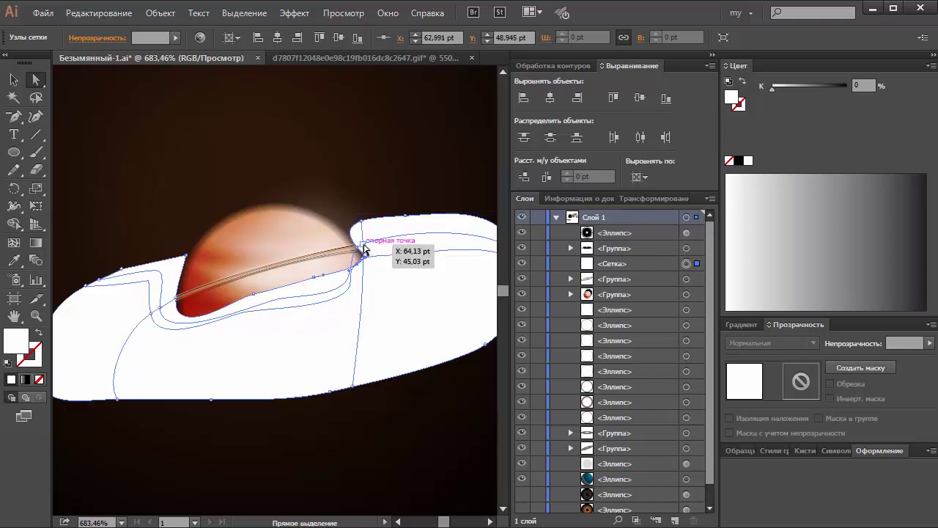
{"action": "left_click", "coordinate": [364, 250]}
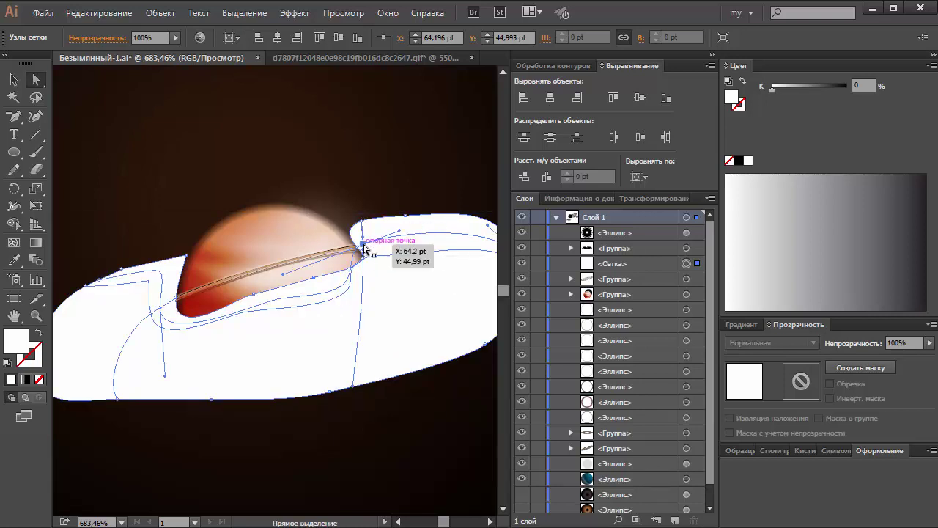
{"action": "left_click_drag", "start_coordinate": [365, 249], "coordinate": [392, 242]}
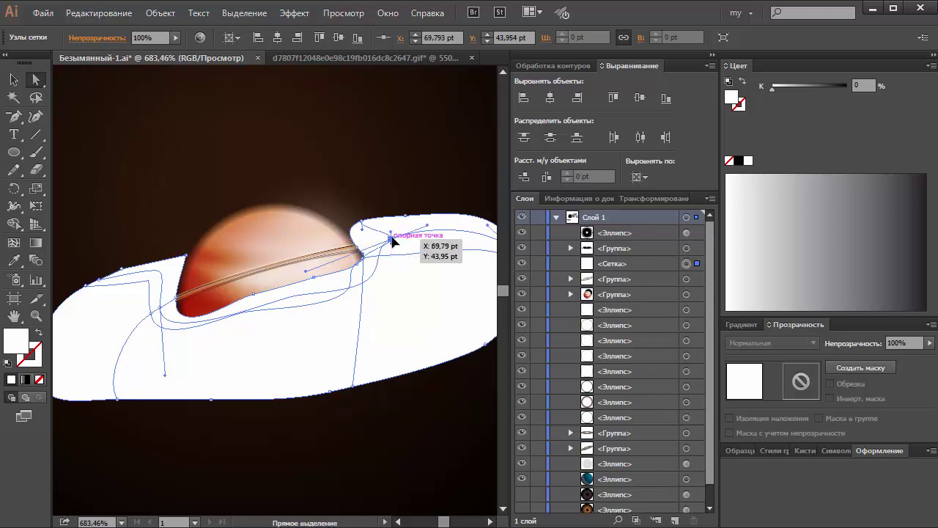
{"action": "left_click_drag", "start_coordinate": [392, 242], "coordinate": [360, 250]}
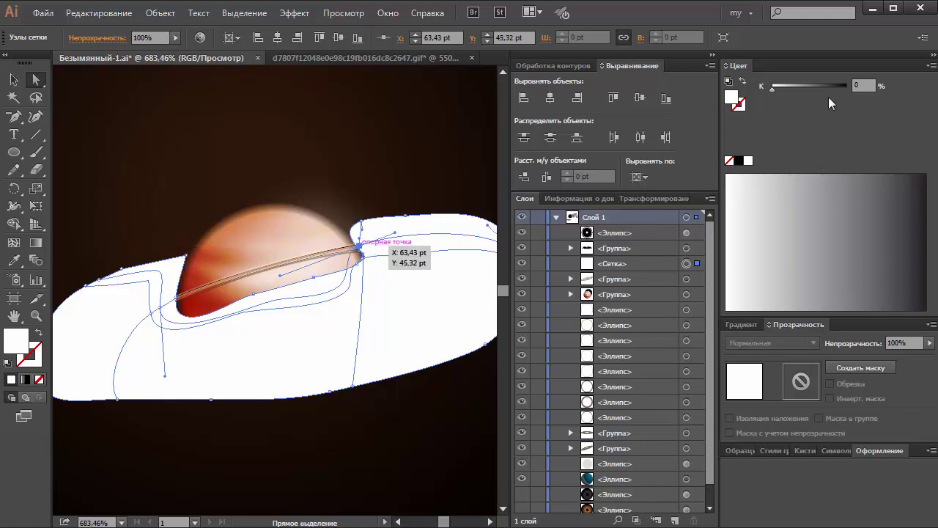
Step: Set a mesh point to 70% grey and add a new mesh line near the ring's right end
{"action": "left_click", "coordinate": [845, 86]}
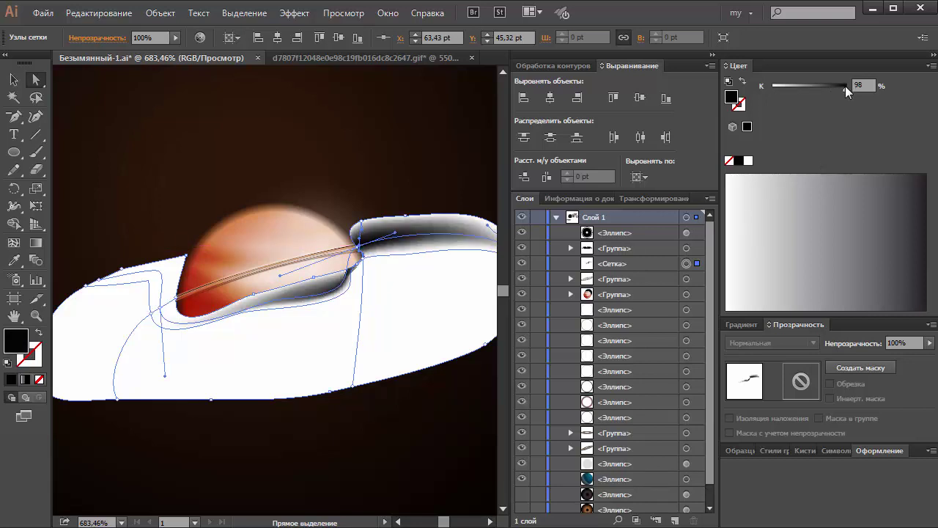
{"action": "left_click_drag", "start_coordinate": [840, 85], "coordinate": [825, 86]}
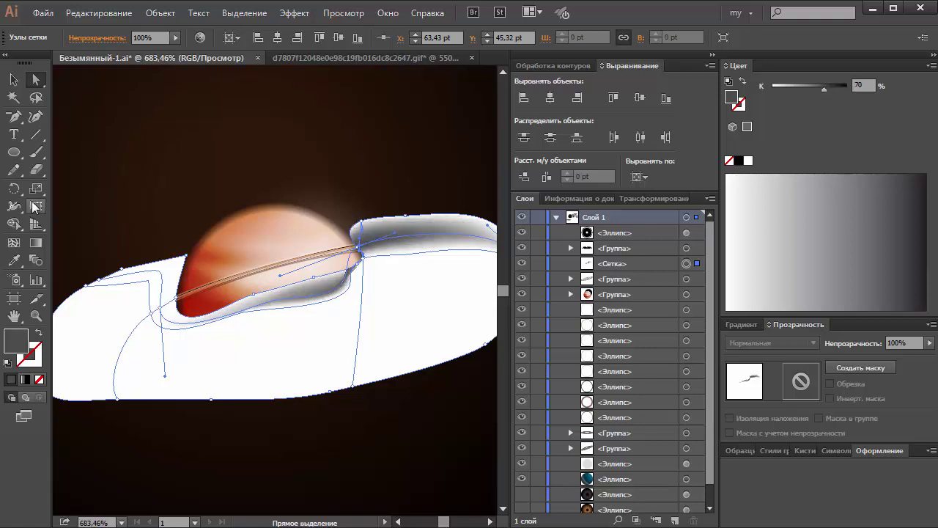
{"action": "left_click", "coordinate": [13, 242]}
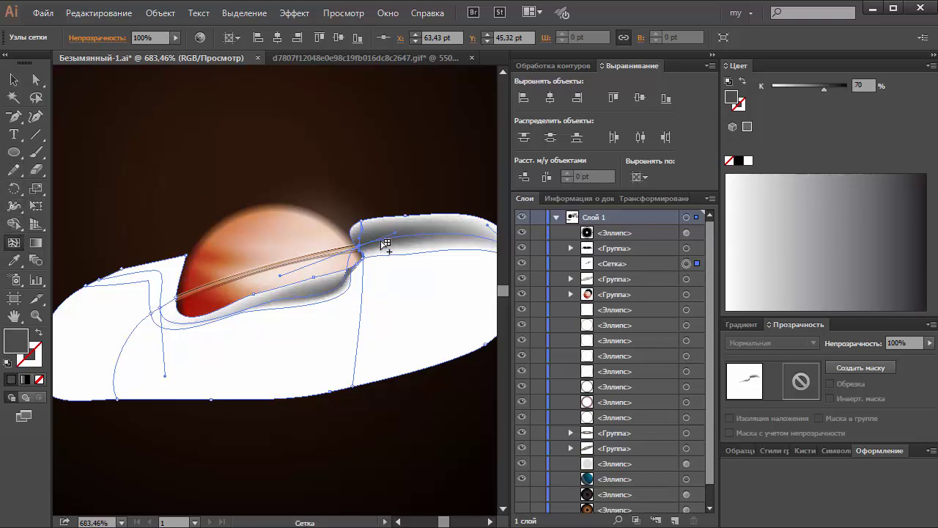
{"action": "left_click", "coordinate": [382, 240]}
{"action": "key", "text": "a"}
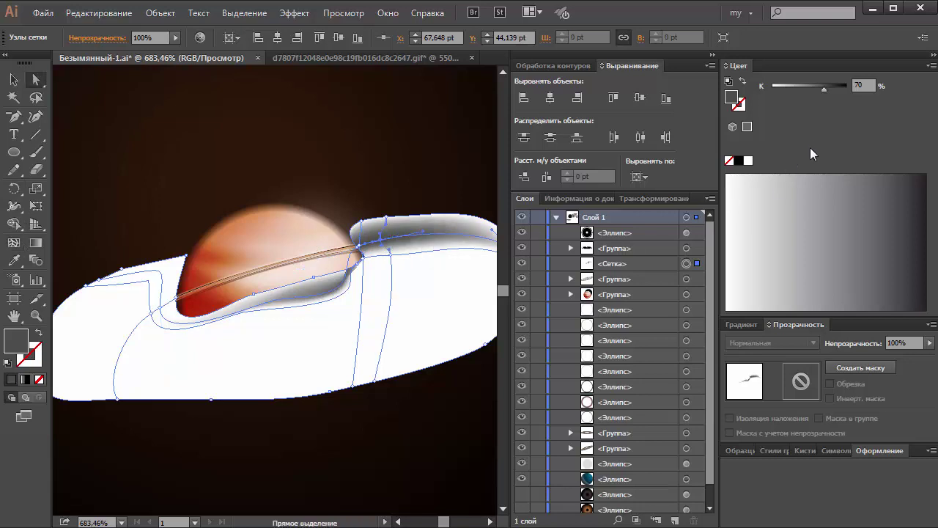
Step: Shade mesh points around the ring: one at 27% grey, others at 88% and 84% grey
{"action": "left_click", "coordinate": [784, 91]}
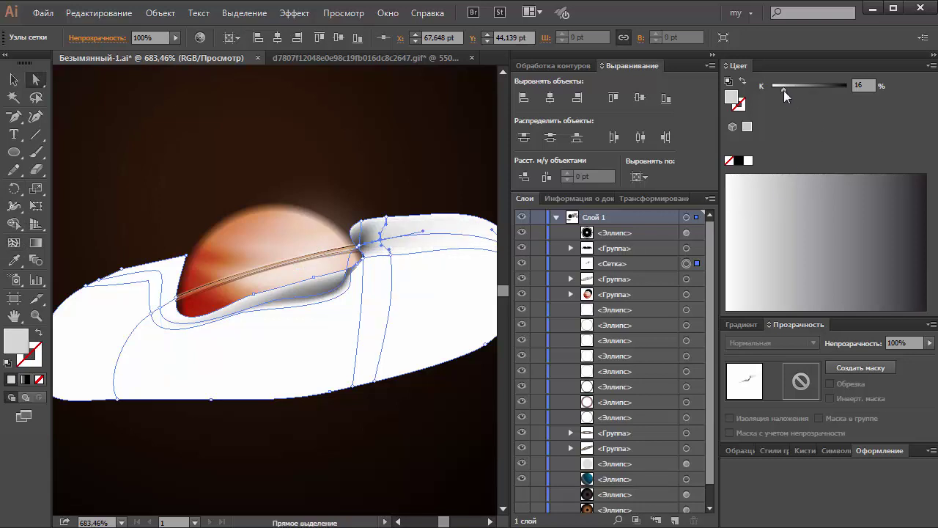
{"action": "left_click", "coordinate": [793, 86]}
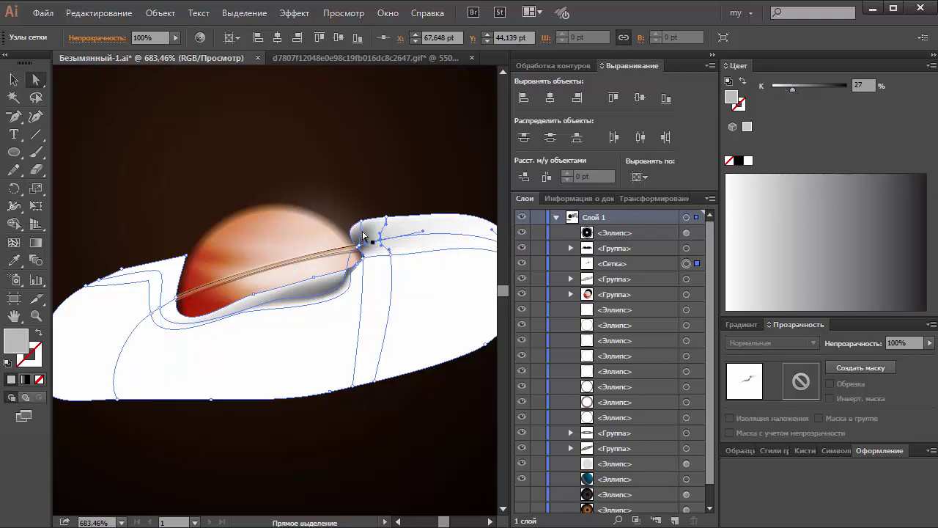
{"action": "left_click_drag", "start_coordinate": [363, 233], "coordinate": [357, 247]}
{"action": "left_click", "coordinate": [773, 86]}
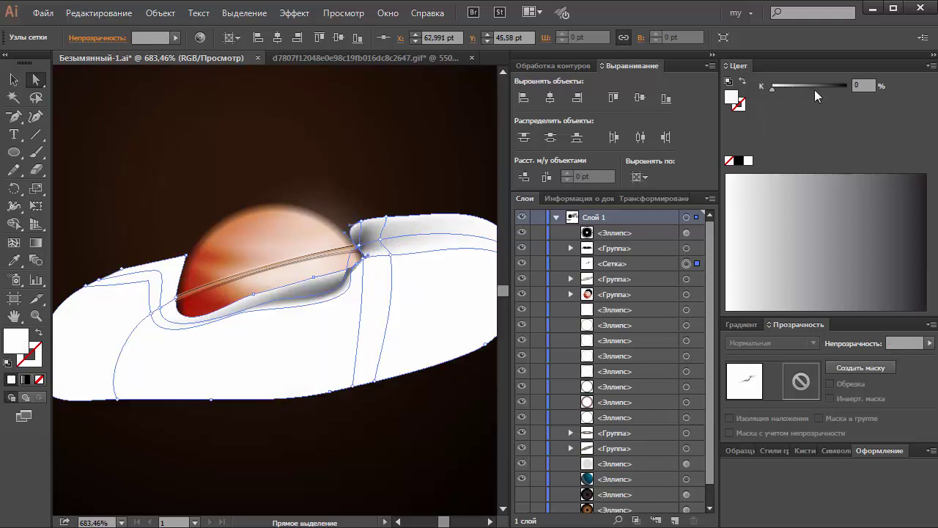
{"action": "left_click", "coordinate": [838, 86]}
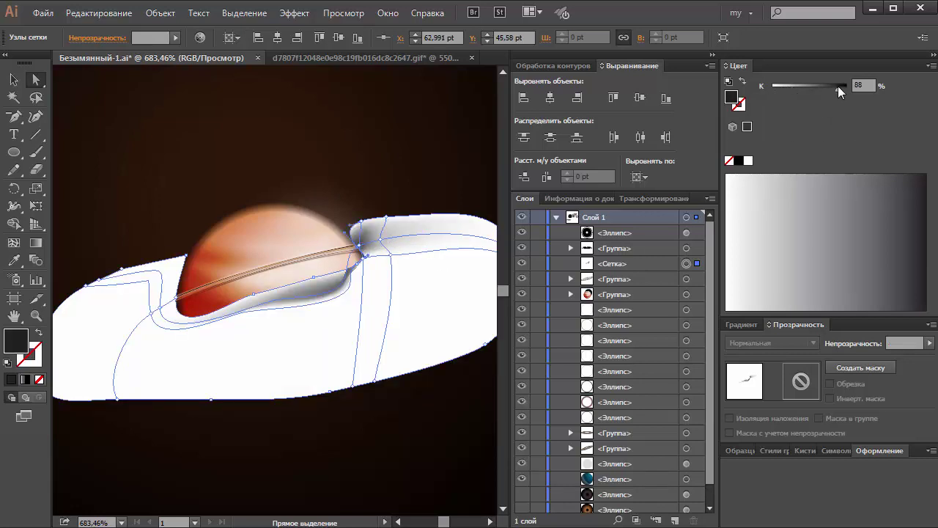
{"action": "left_click", "coordinate": [175, 297]}
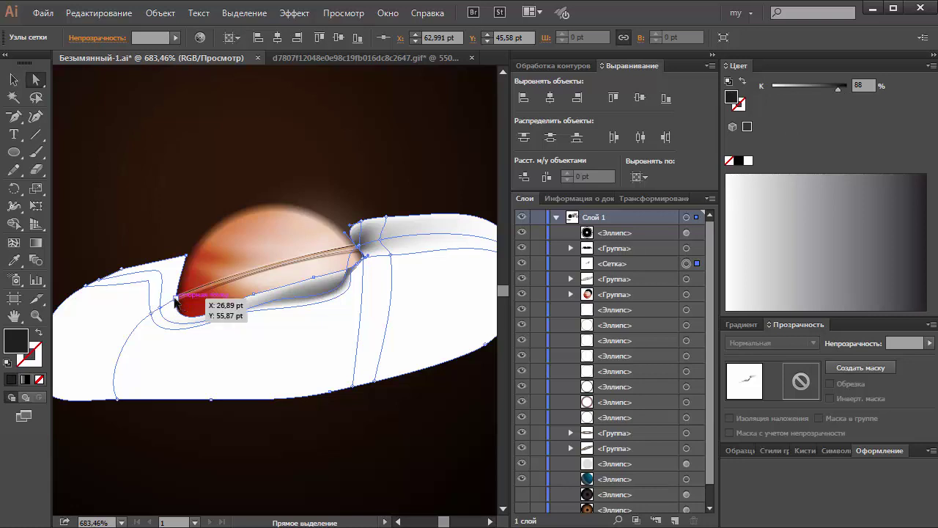
{"action": "left_click", "coordinate": [835, 88]}
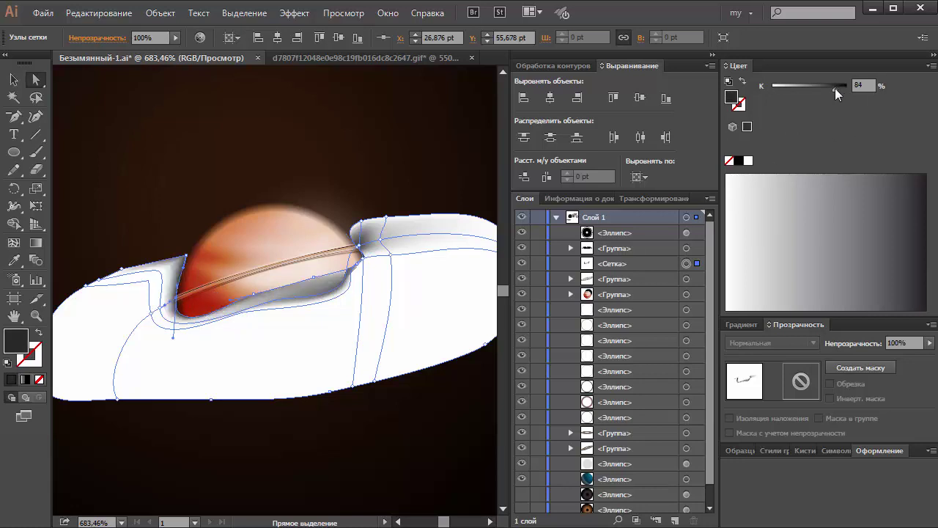
Step: Return to the Selection tool and deselect the mesh to review the shading
{"action": "right_click", "coordinate": [186, 296]}
{"action": "left_click", "coordinate": [136, 209]}
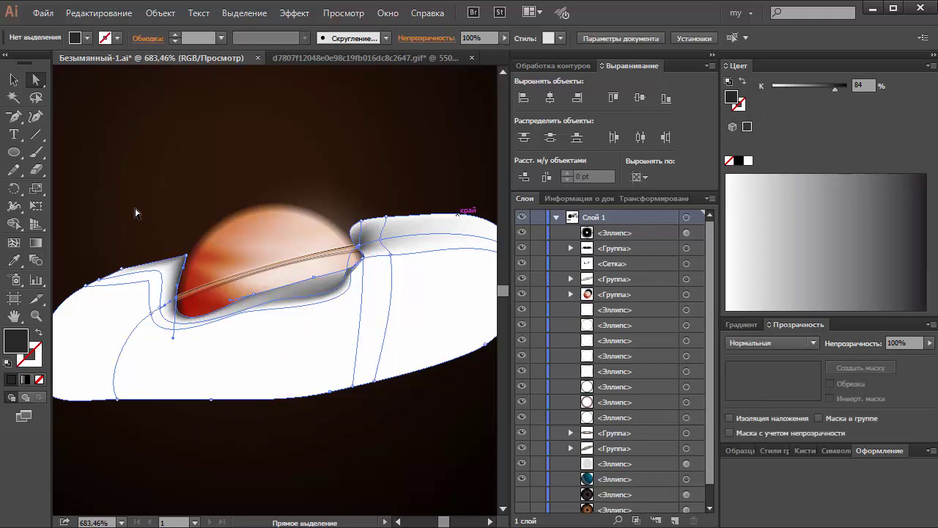
{"action": "left_click", "coordinate": [151, 297]}
{"action": "left_click", "coordinate": [14, 80]}
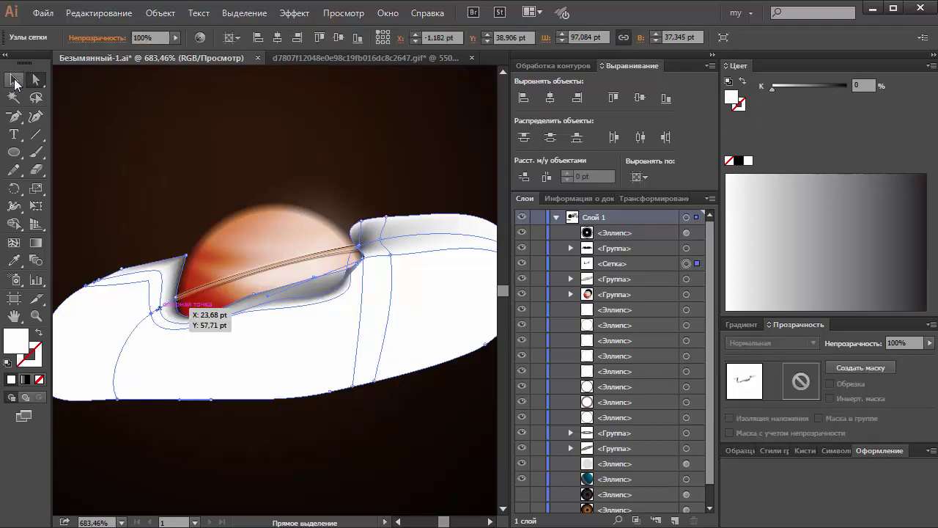
{"action": "left_click", "coordinate": [194, 125]}
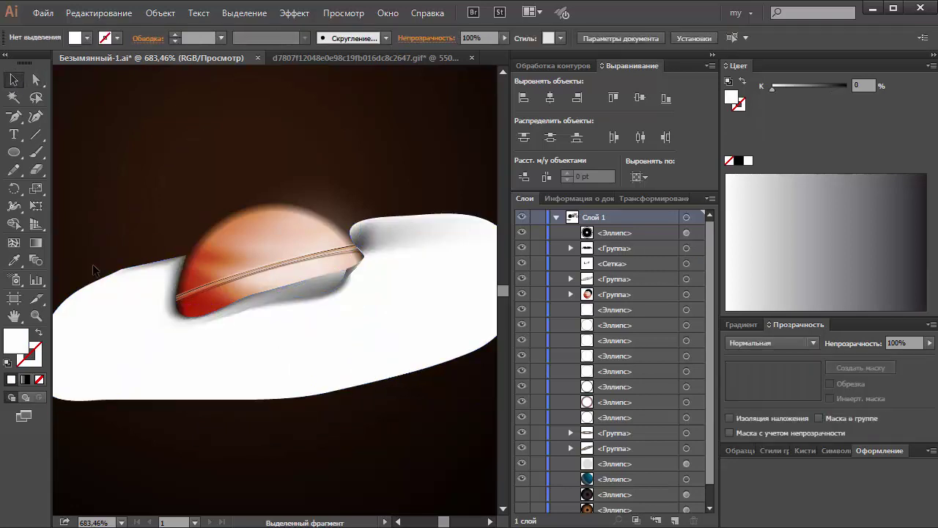
Step: Select the ring with the shaded mesh shape and make the mesh the ring's opacity mask
{"action": "left_click_drag", "start_coordinate": [88, 247], "coordinate": [118, 333]}
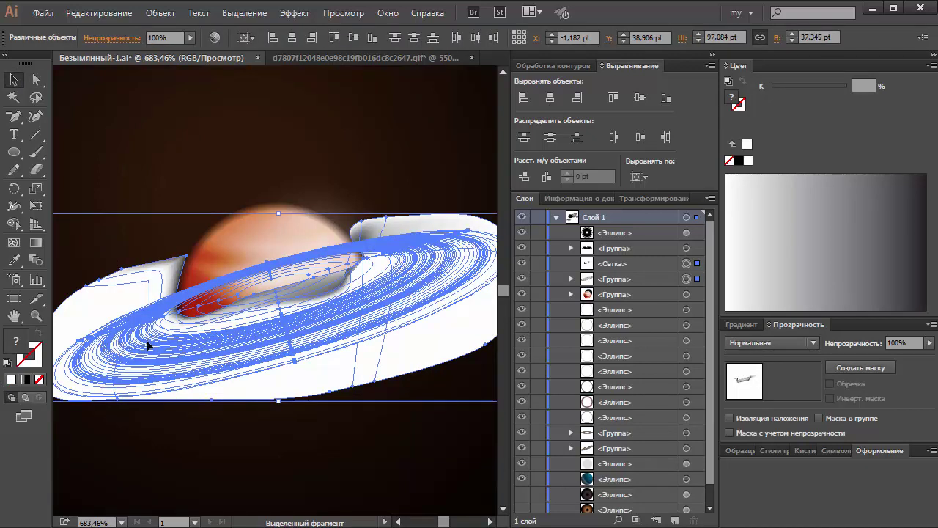
{"action": "left_click", "coordinate": [861, 367]}
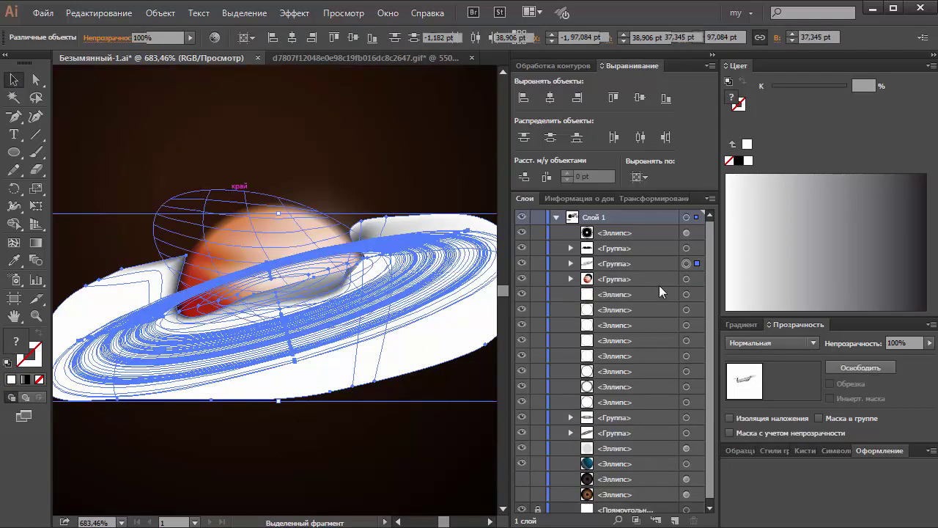
{"action": "left_click", "coordinate": [394, 117]}
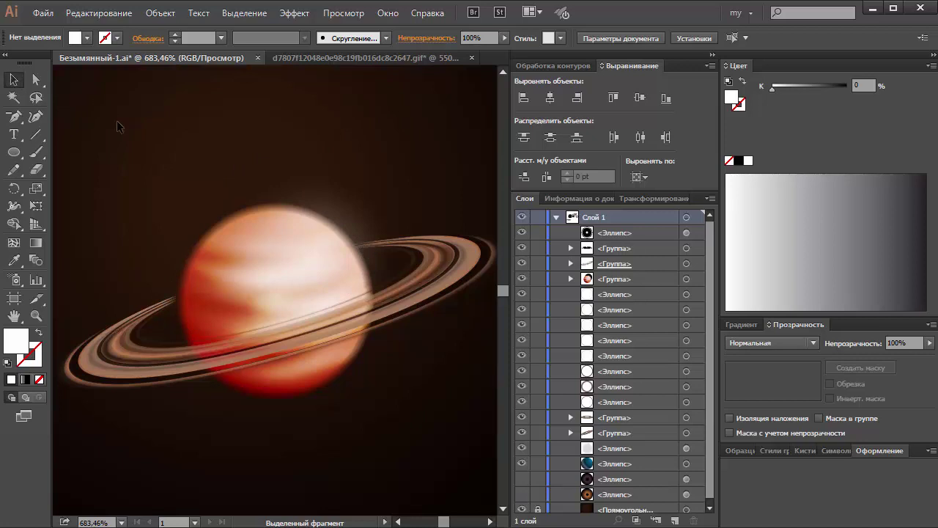
Step: Zoom out to 400% to frame the dark square and expand the planet's nested groups in Layers
{"action": "key", "text": "ctrl+minus"}
{"action": "key", "text": "ctrl+minus"}
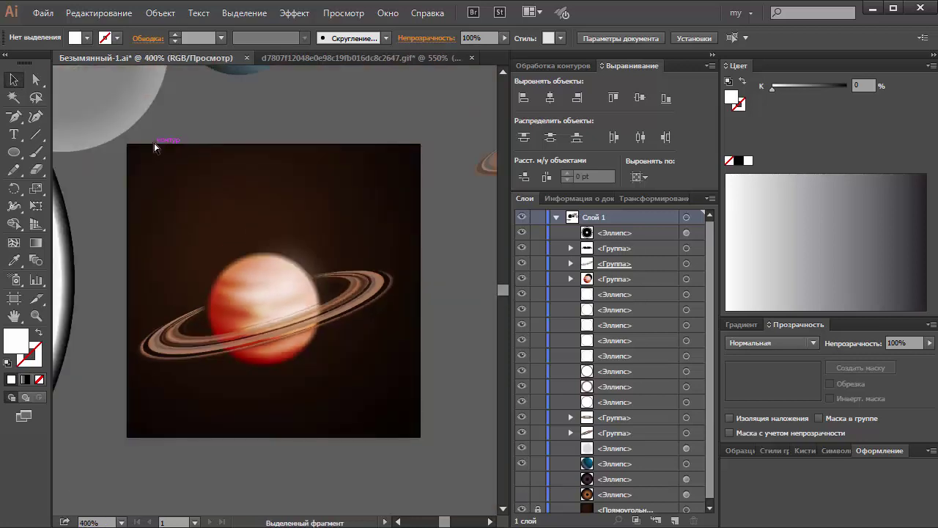
{"action": "key", "text": "ctrl+minus"}
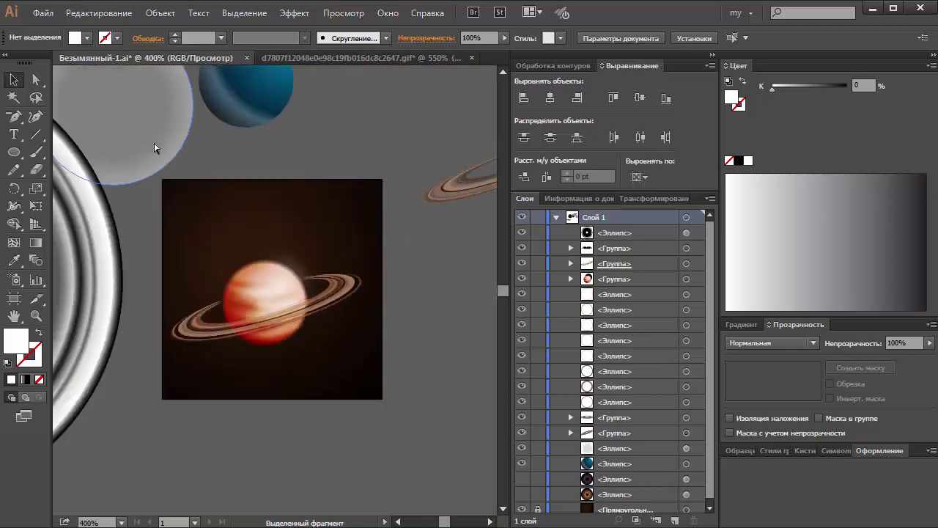
{"action": "key", "text": "ctrl+plus"}
{"action": "left_click_drag", "start_coordinate": [712, 451], "coordinate": [710, 482]}
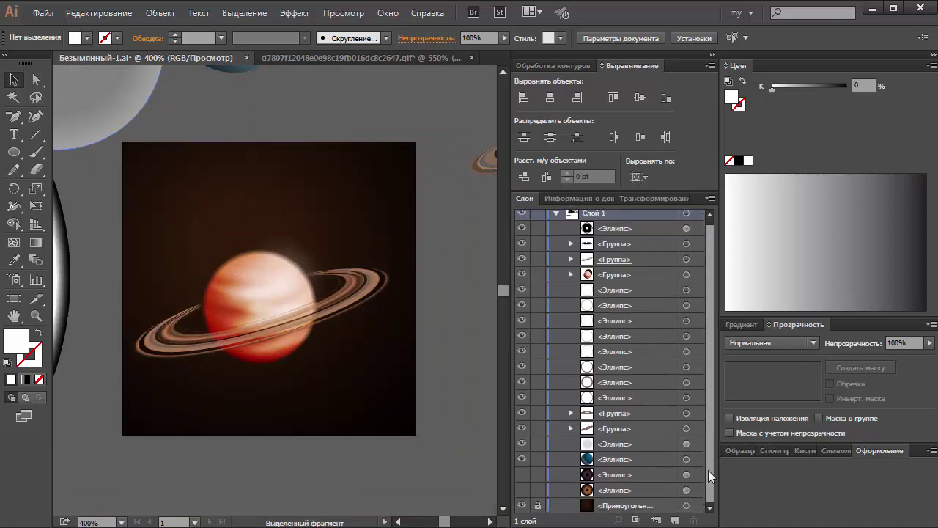
{"action": "left_click", "coordinate": [570, 275]}
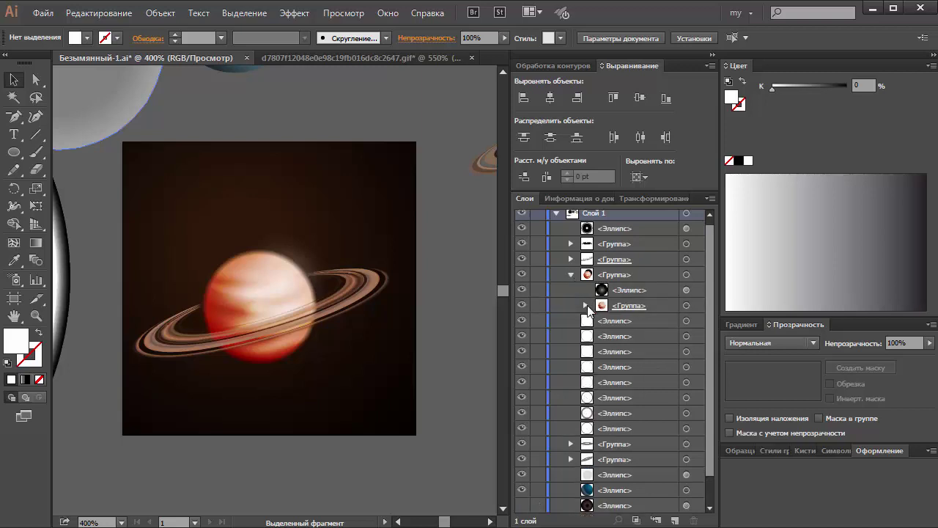
{"action": "left_click", "coordinate": [587, 305]}
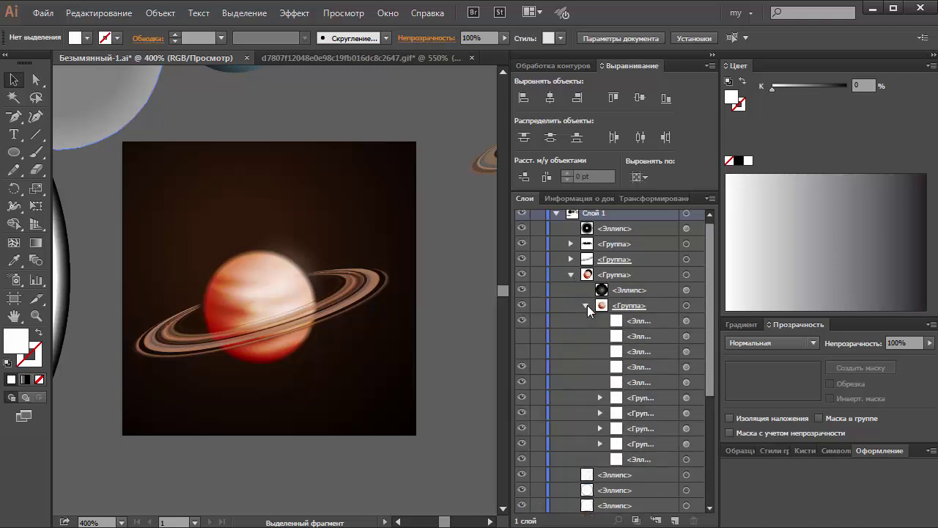
Step: Give the top shading ellipse a grey radial gradient: one stop 84% black, the other greyish
{"action": "left_click", "coordinate": [687, 321]}
{"action": "left_click", "coordinate": [742, 324]}
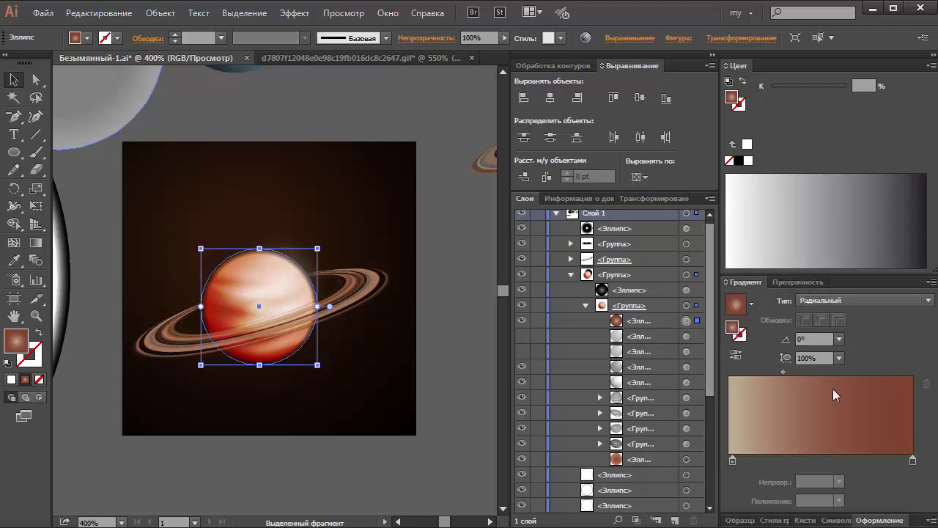
{"action": "left_click", "coordinate": [912, 460]}
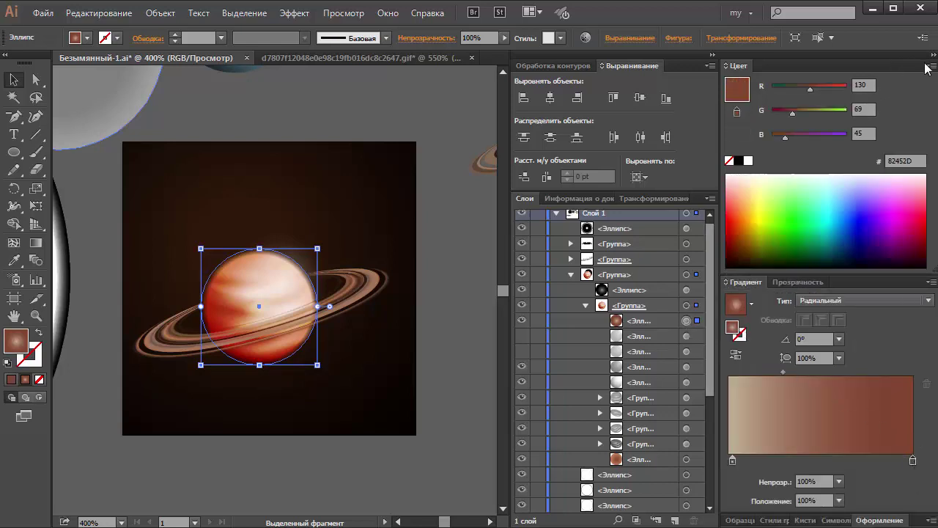
{"action": "left_click", "coordinate": [929, 65]}
{"action": "left_click", "coordinate": [818, 92]}
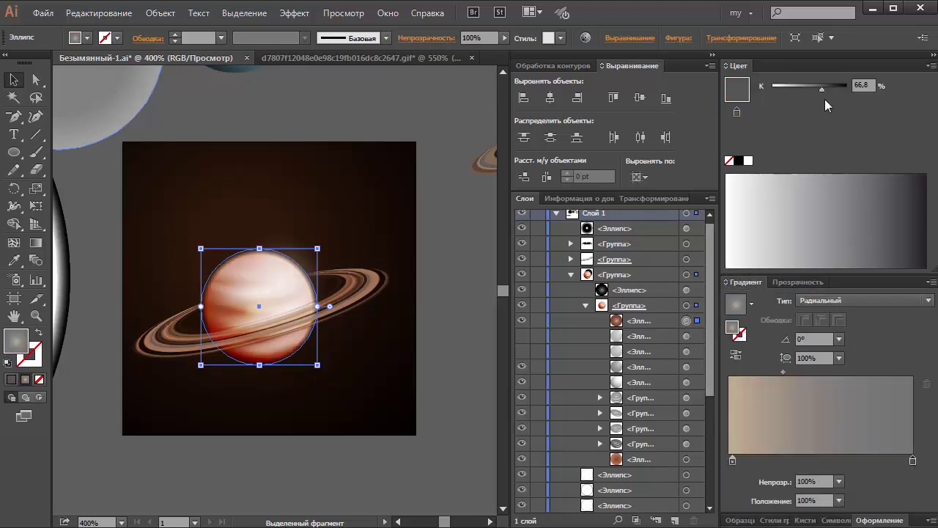
{"action": "left_click_drag", "start_coordinate": [822, 88], "coordinate": [835, 87]}
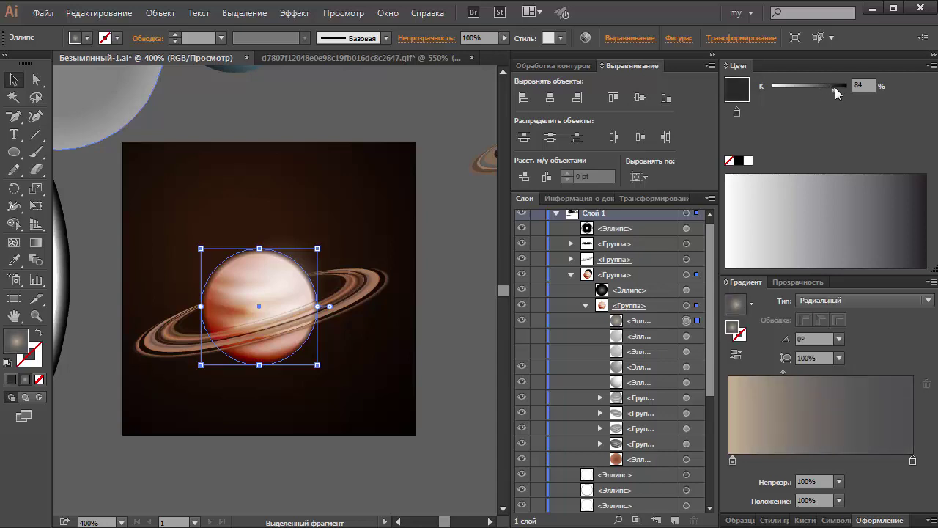
{"action": "left_click", "coordinate": [732, 461]}
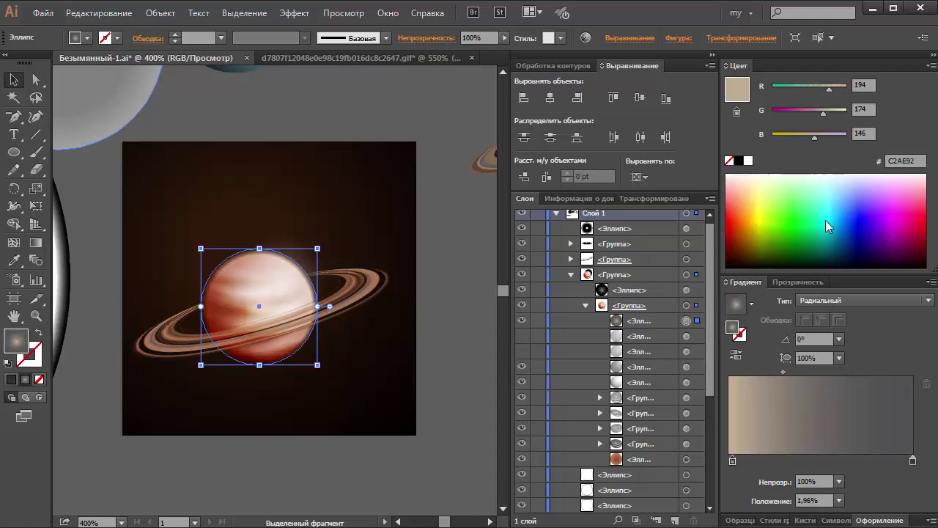
{"action": "left_click_drag", "start_coordinate": [831, 137], "coordinate": [825, 137]}
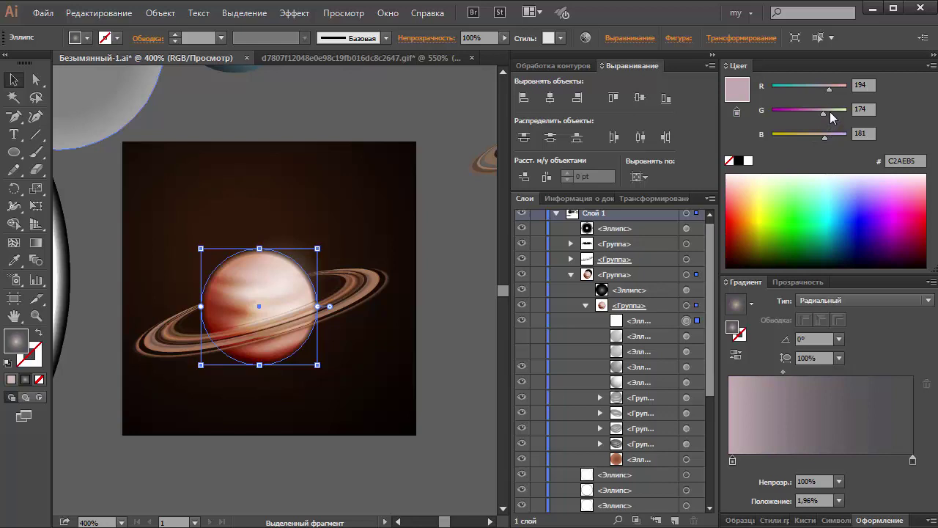
{"action": "left_click", "coordinate": [830, 114]}
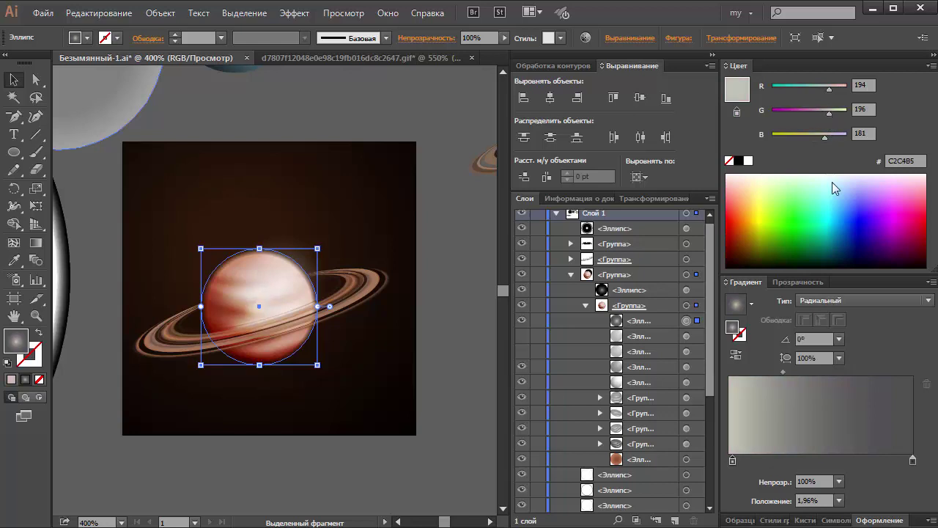
Step: Make the base ellipse's left gradient stop browner and move its midpoint to about 78%
{"action": "left_click", "coordinate": [687, 459]}
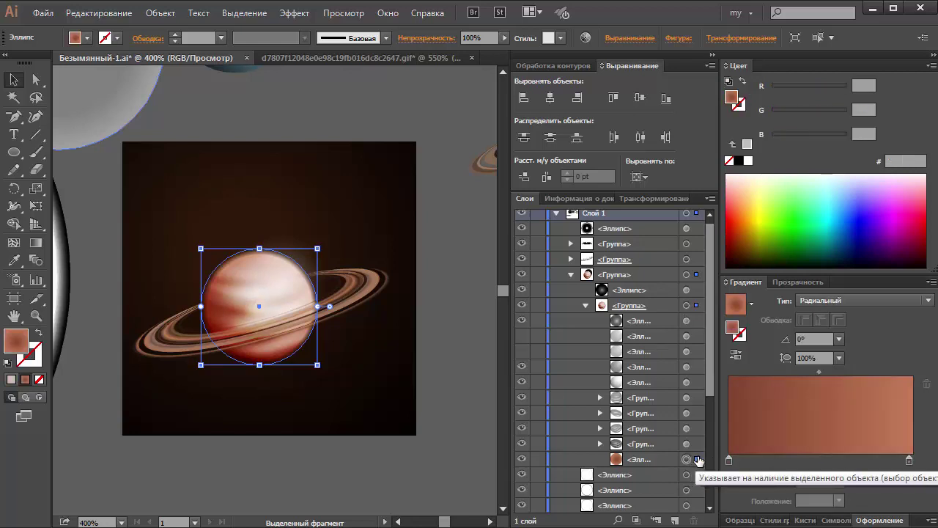
{"action": "left_click", "coordinate": [730, 461]}
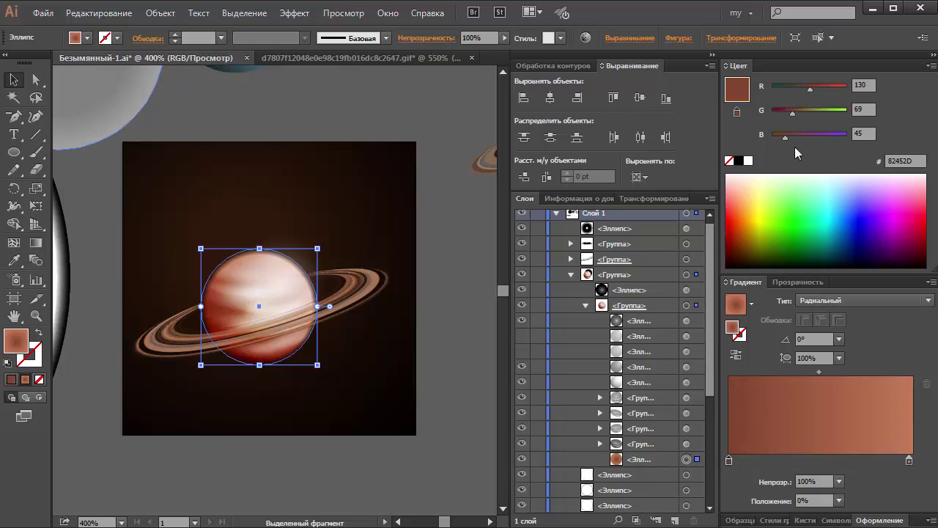
{"action": "left_click", "coordinate": [800, 112]}
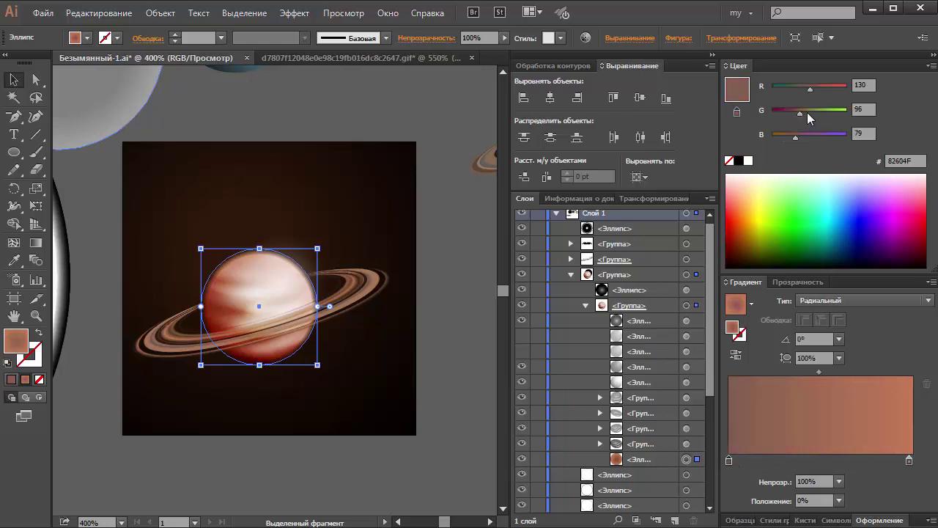
{"action": "left_click", "coordinate": [808, 87]}
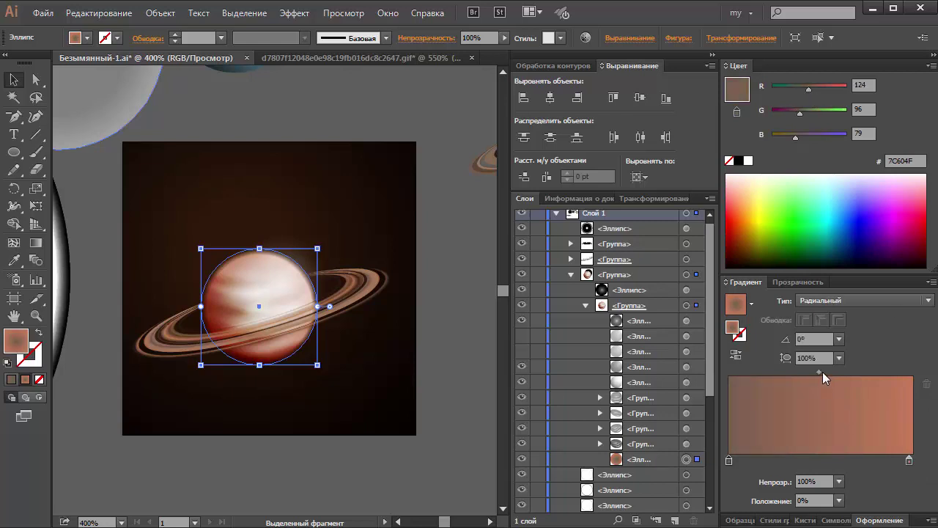
{"action": "left_click_drag", "start_coordinate": [823, 372], "coordinate": [874, 366]}
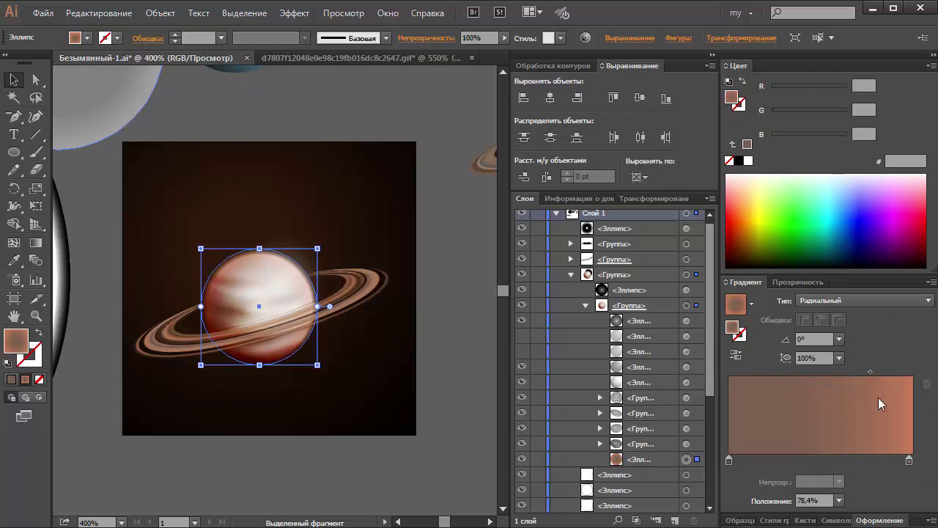
Step: Tune the base ellipse's right stop to warm tan B5794A and show the two hidden shading ellipses
{"action": "left_click", "coordinate": [909, 460]}
{"action": "left_click", "coordinate": [807, 135]}
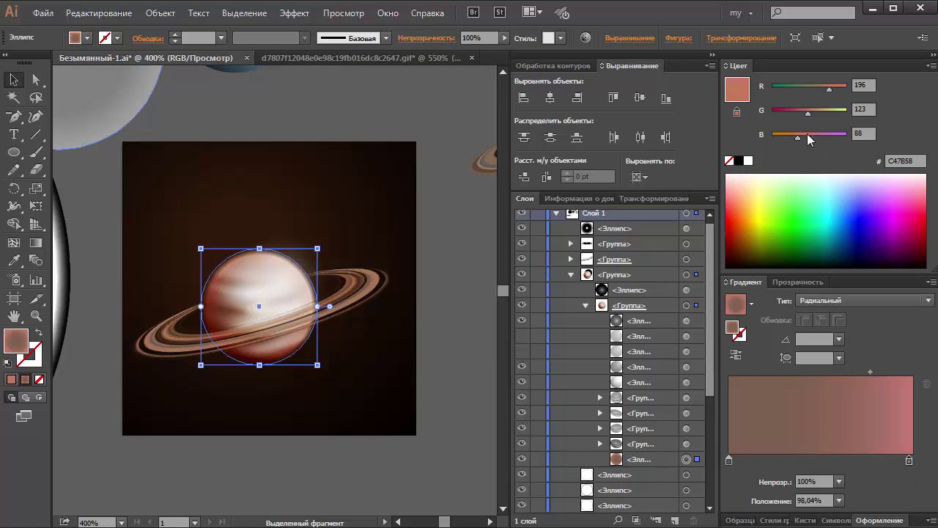
{"action": "left_click", "coordinate": [817, 88]}
{"action": "left_click", "coordinate": [814, 111]}
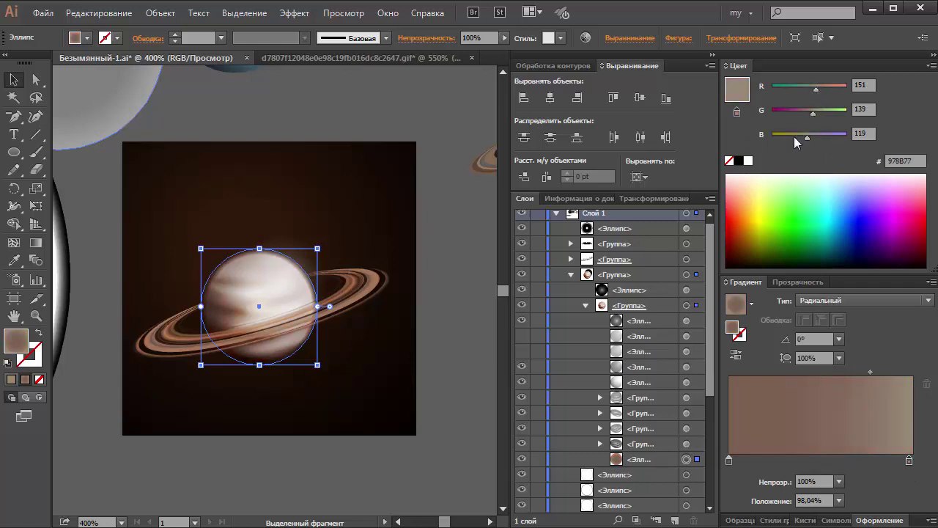
{"action": "left_click", "coordinate": [793, 136]}
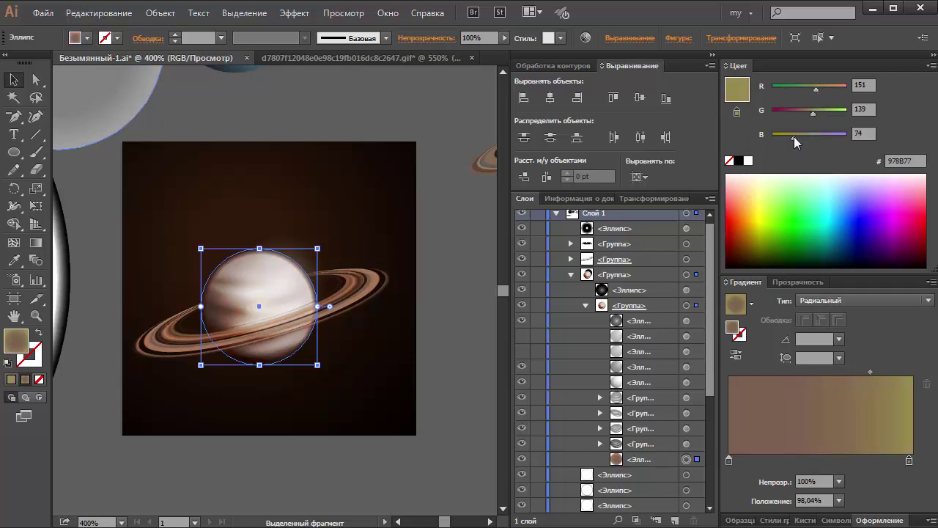
{"action": "left_click", "coordinate": [825, 89]}
{"action": "left_click", "coordinate": [806, 111]}
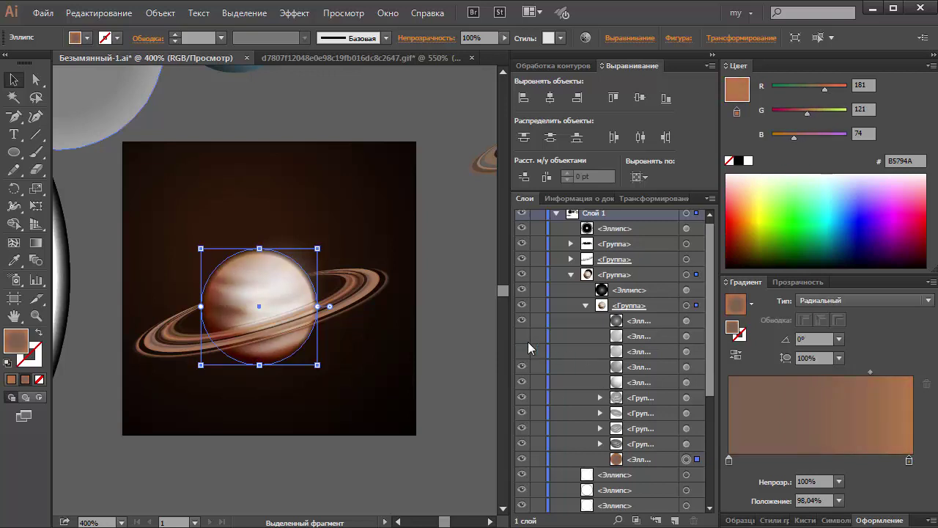
{"action": "left_click_drag", "start_coordinate": [522, 336], "coordinate": [523, 352]}
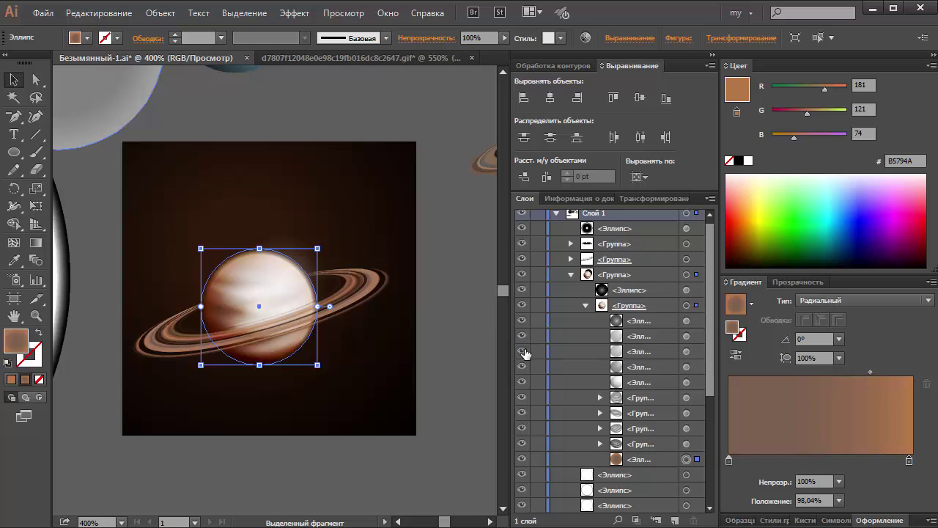
Step: Hide one ellipse; give another Color Burn blending, a reversed gradient and midpoint near 68%
{"action": "left_click", "coordinate": [523, 352]}
{"action": "left_click", "coordinate": [686, 335]}
{"action": "left_click", "coordinate": [798, 282]}
{"action": "left_click", "coordinate": [775, 343]}
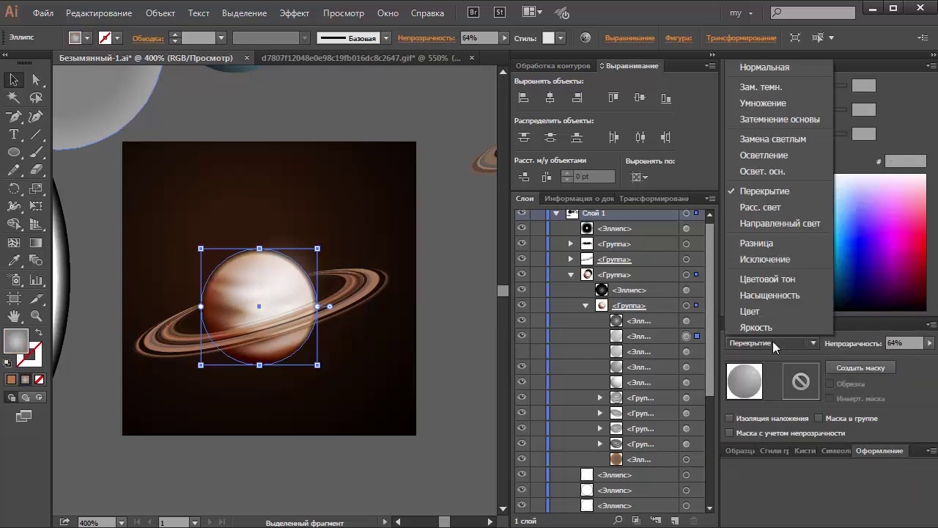
{"action": "left_click", "coordinate": [756, 119]}
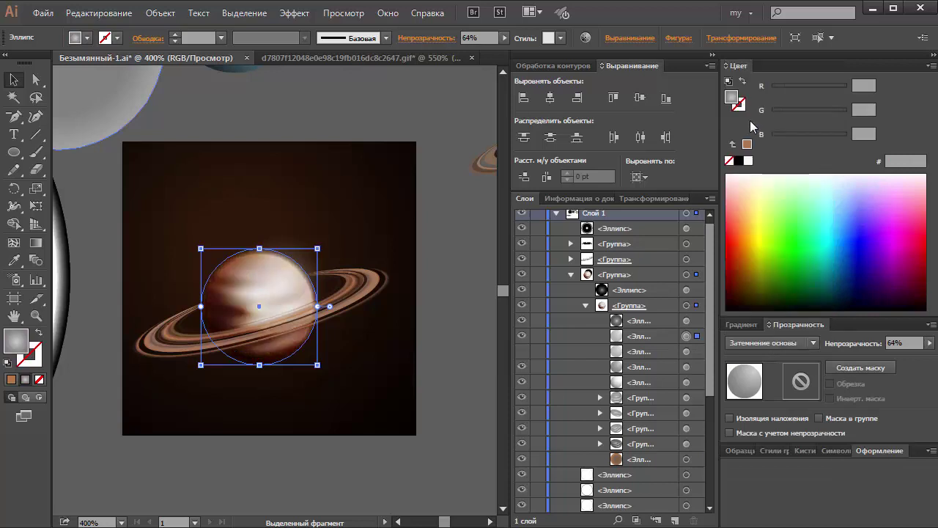
{"action": "left_click", "coordinate": [742, 324]}
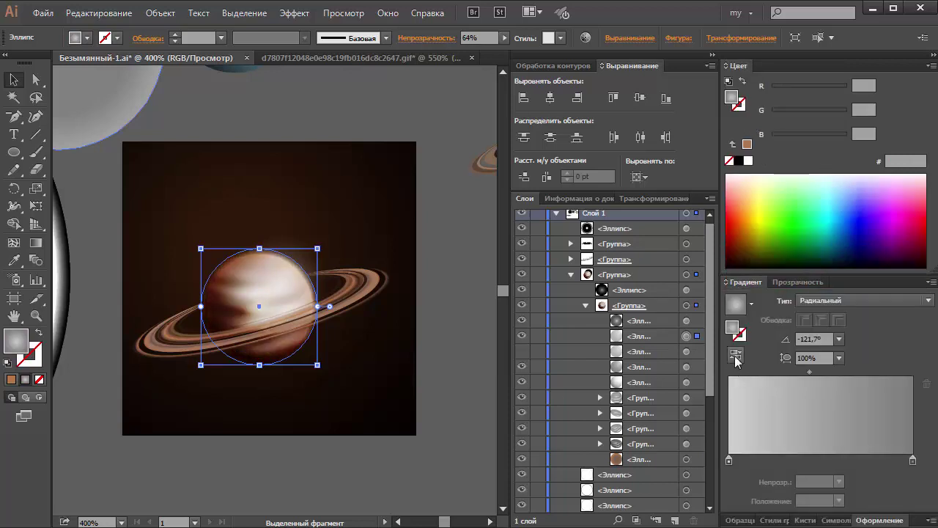
{"action": "left_click", "coordinate": [734, 354]}
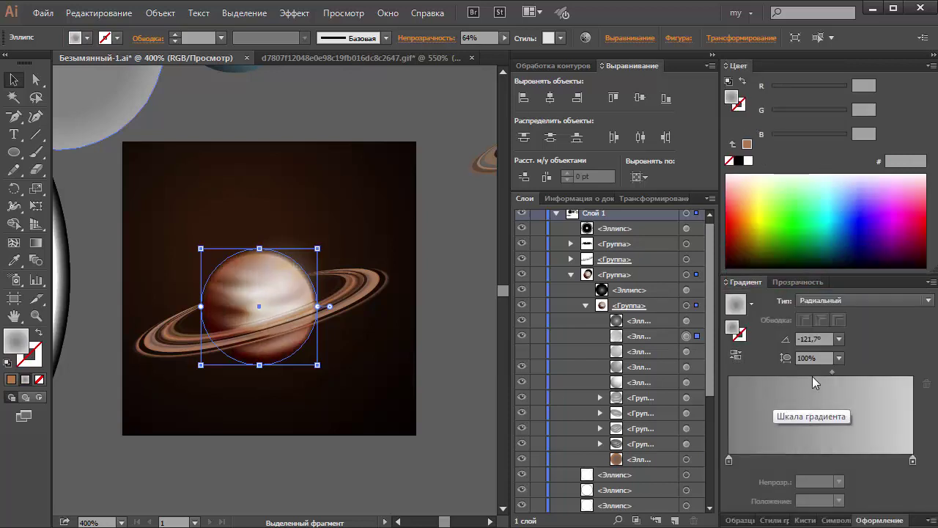
{"action": "left_click_drag", "start_coordinate": [832, 371], "coordinate": [854, 372]}
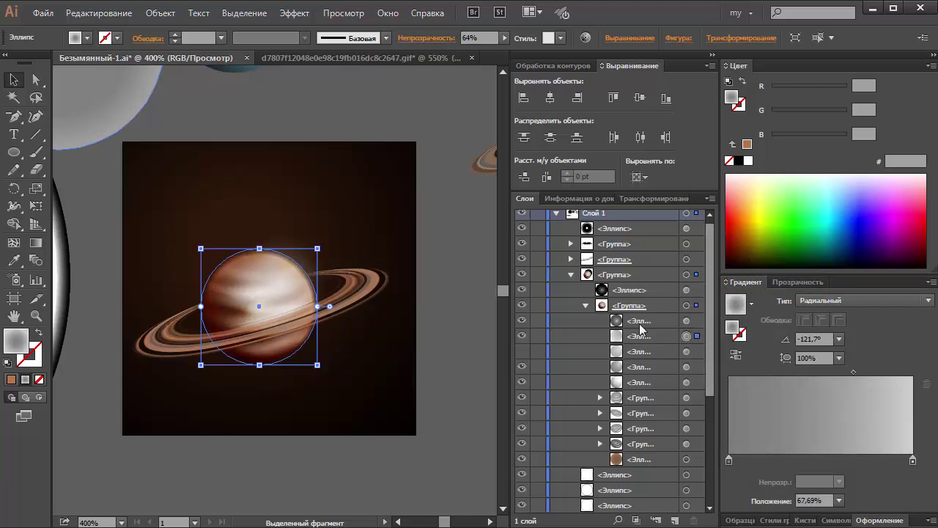
Step: Toggle shading ellipse visibility to compare the planet, leaving it pale cream, then deselect
{"action": "left_click", "coordinate": [523, 320]}
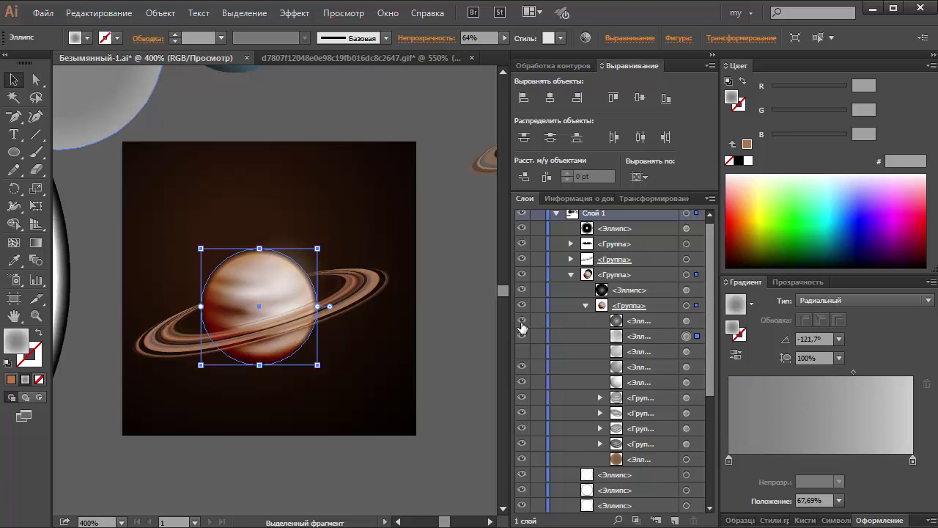
{"action": "left_click", "coordinate": [523, 331]}
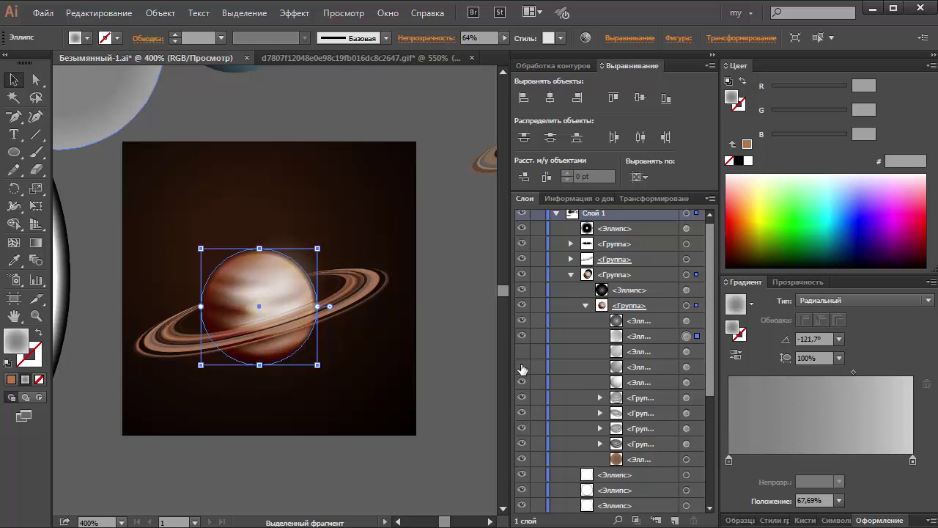
{"action": "left_click", "coordinate": [523, 367]}
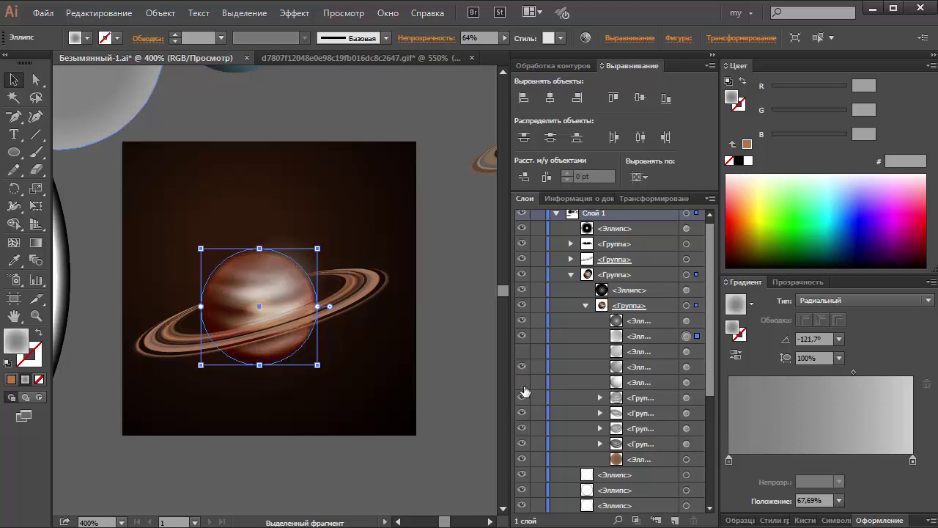
{"action": "left_click", "coordinate": [525, 392]}
{"action": "left_click", "coordinate": [522, 383]}
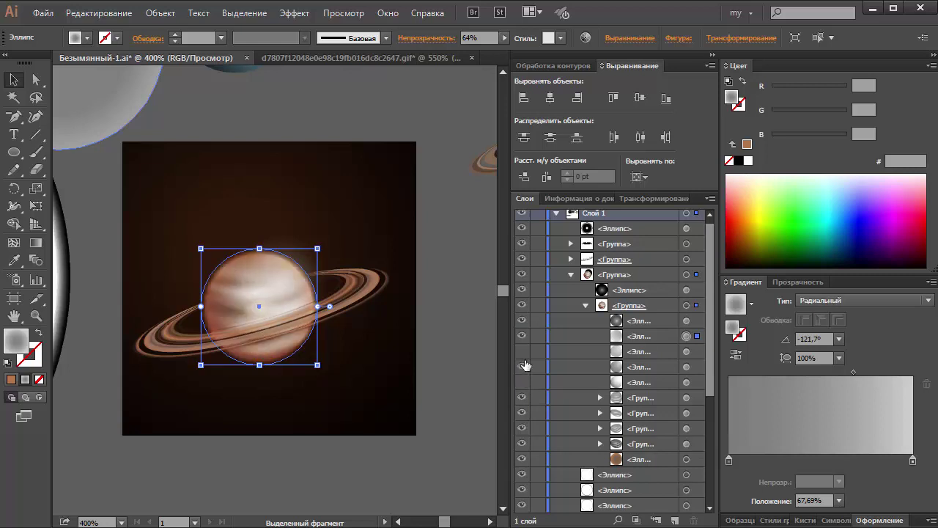
{"action": "left_click", "coordinate": [523, 352]}
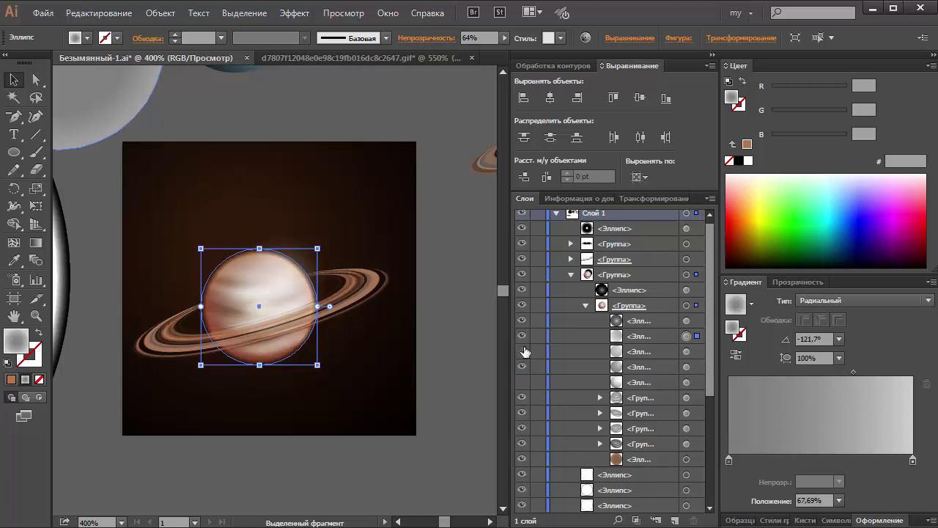
{"action": "left_click", "coordinate": [525, 351]}
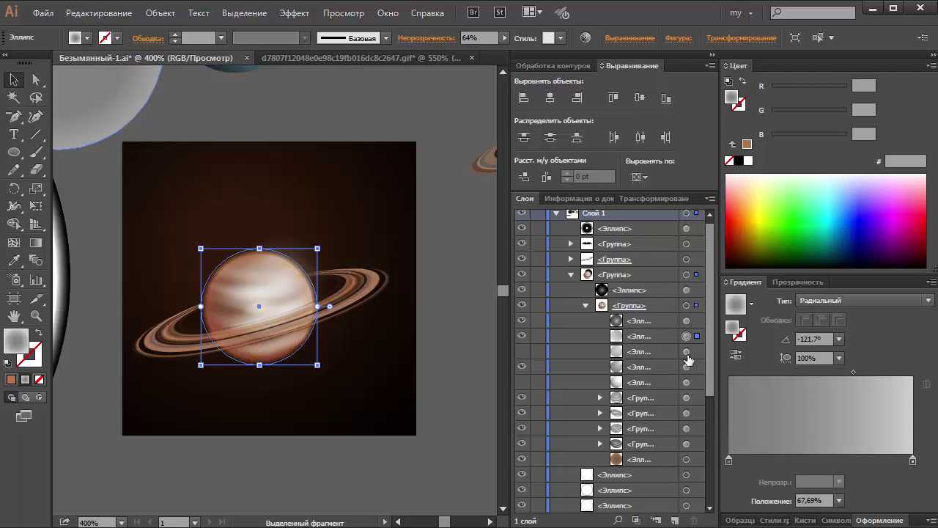
{"action": "key", "text": "ctrl+shift+a"}
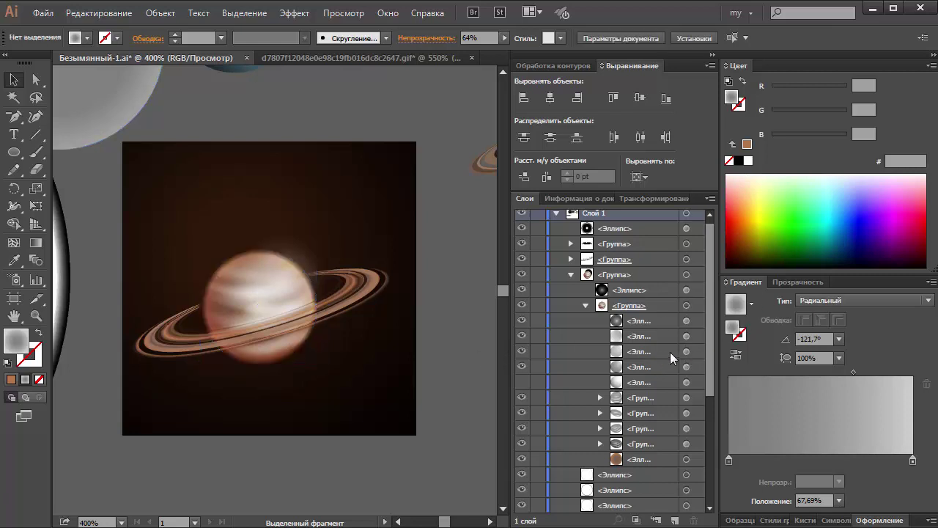
Step: Set the third shading ellipse to Color Burn blending with its gradient midpoint at 35,06%
{"action": "left_click", "coordinate": [687, 351]}
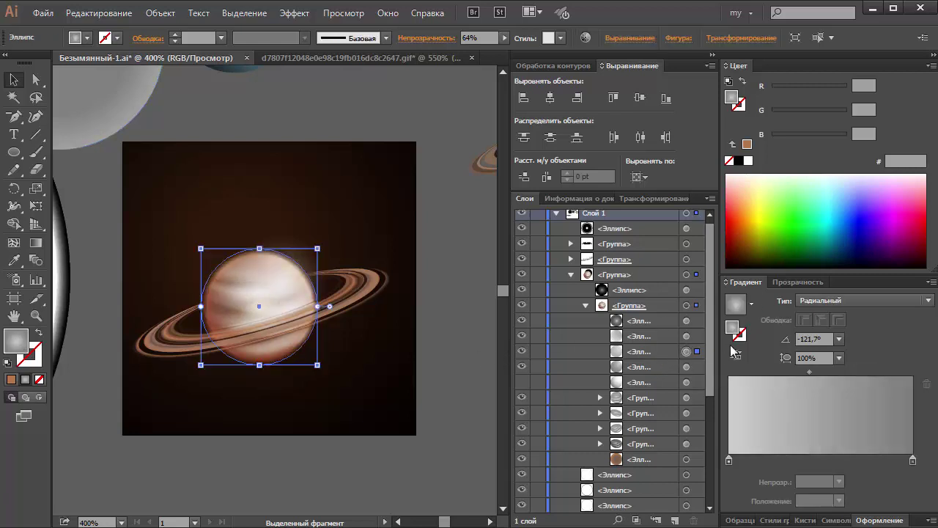
{"action": "left_click", "coordinate": [784, 326]}
{"action": "left_click", "coordinate": [773, 342]}
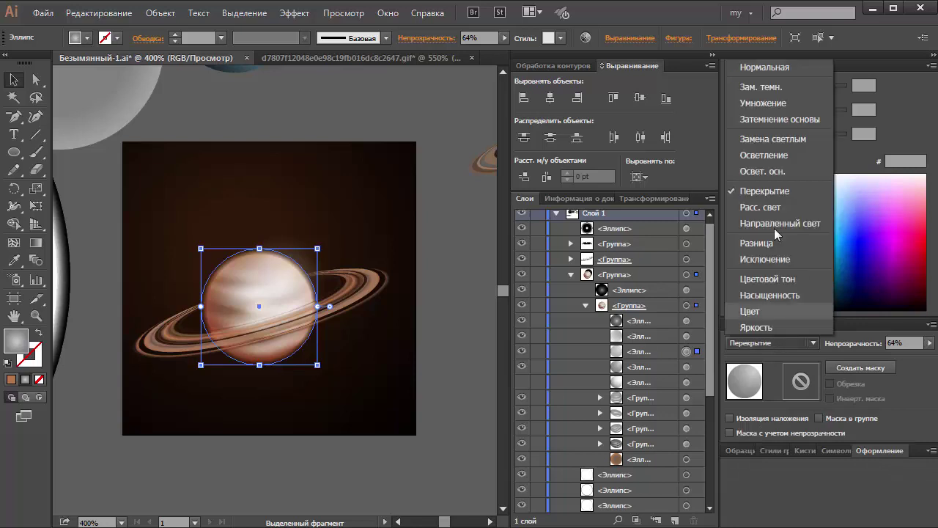
{"action": "left_click", "coordinate": [762, 108]}
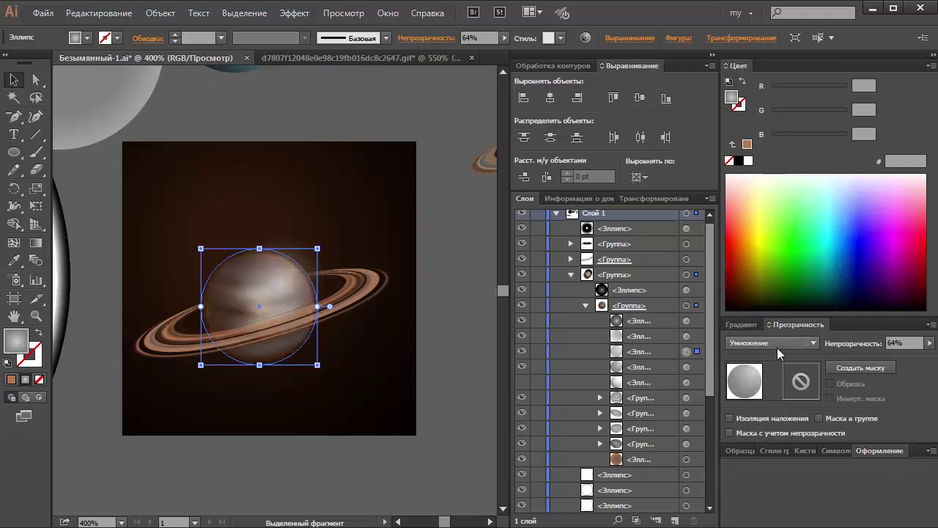
{"action": "left_click", "coordinate": [777, 345]}
{"action": "left_click", "coordinate": [762, 124]}
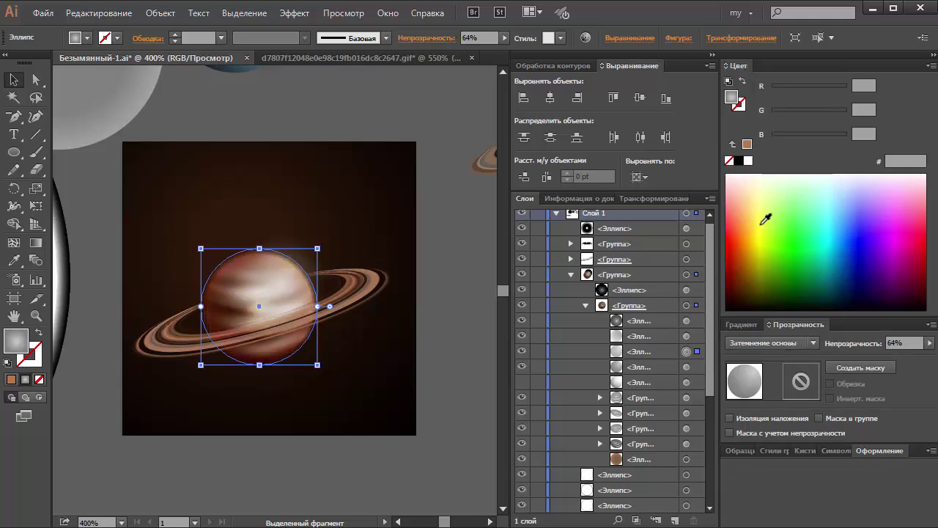
{"action": "left_click", "coordinate": [742, 324]}
{"action": "left_click_drag", "start_coordinate": [809, 373], "coordinate": [793, 373]}
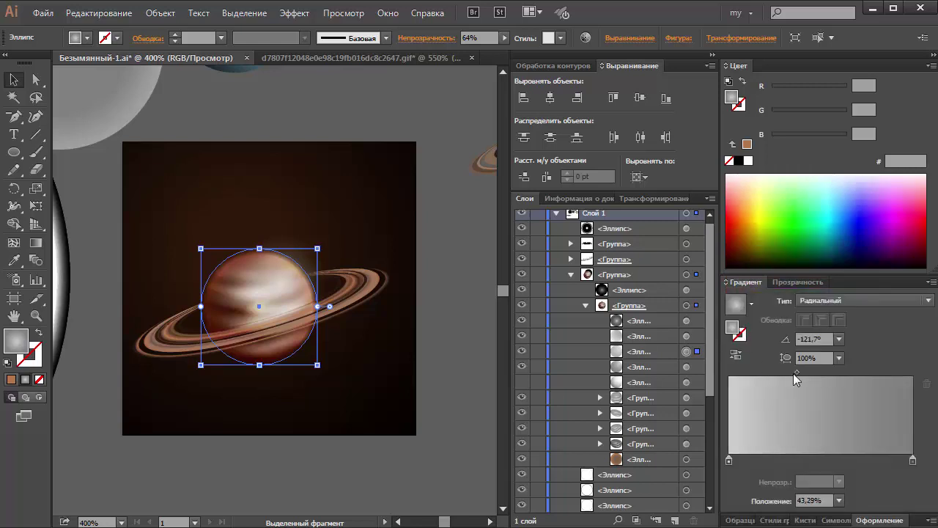
Step: Redraw that ellipse's radial gradient on the planet at 0°, re-centred with a larger radius
{"action": "left_click", "coordinate": [36, 243]}
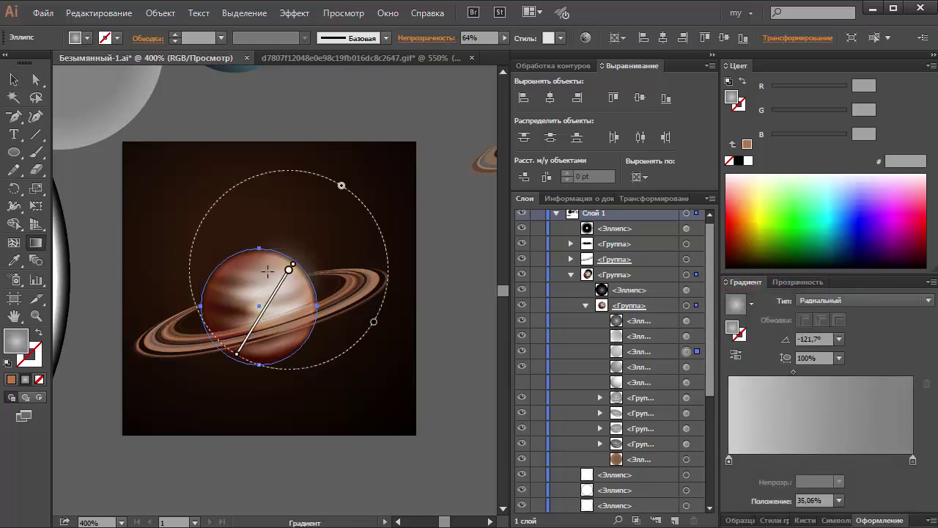
{"action": "mouse_move", "coordinate": [265, 274]}
{"action": "left_mouse_down"}
{"action": "mouse_move", "coordinate": [212, 315]}
{"action": "mouse_move", "coordinate": [225, 360]}
{"action": "mouse_move", "coordinate": [212, 350]}
{"action": "left_mouse_up"}
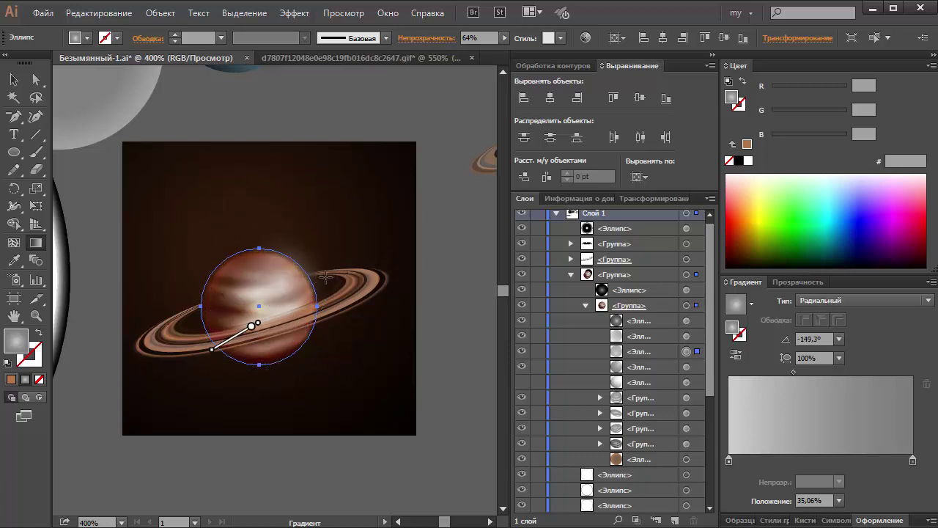
{"action": "mouse_move", "coordinate": [320, 275]}
{"action": "left_mouse_down"}
{"action": "mouse_move", "coordinate": [215, 345]}
{"action": "mouse_move", "coordinate": [218, 359]}
{"action": "left_mouse_up"}
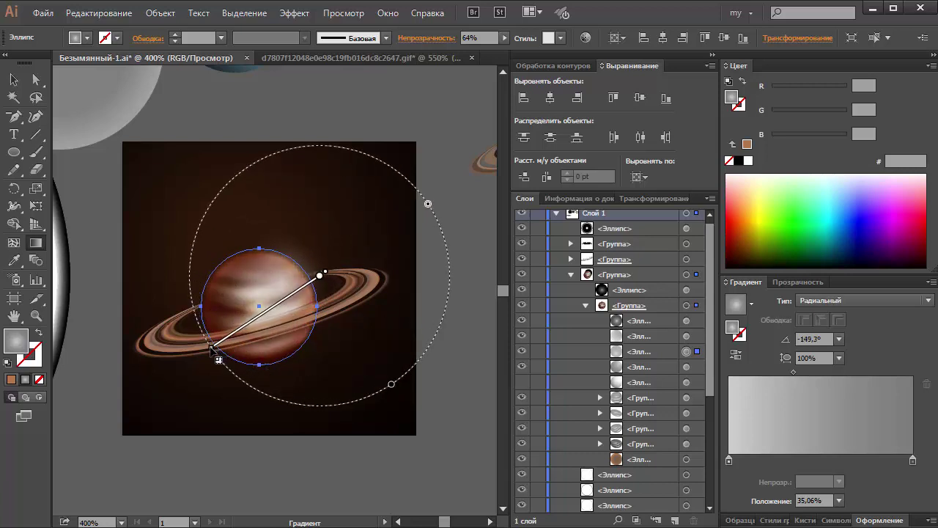
{"action": "left_click", "coordinate": [255, 291]}
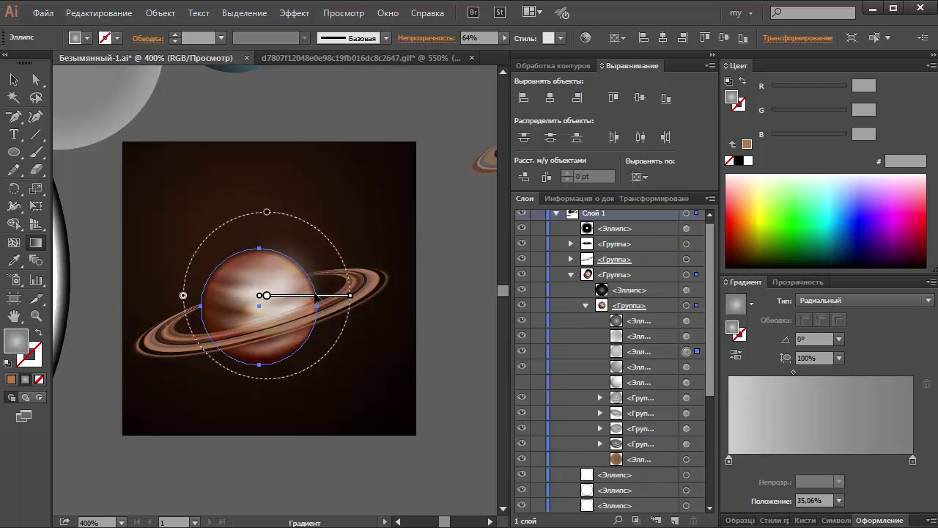
{"action": "key", "text": "v"}
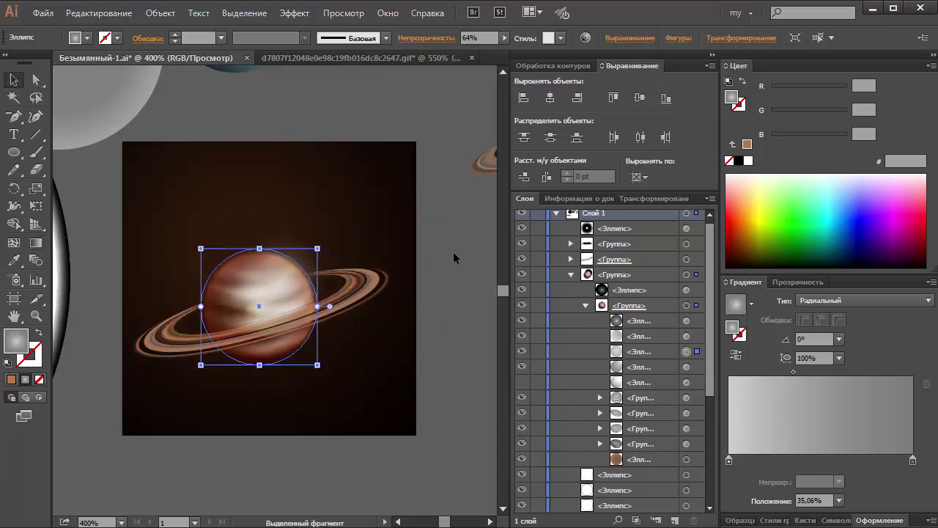
{"action": "left_click", "coordinate": [445, 252]}
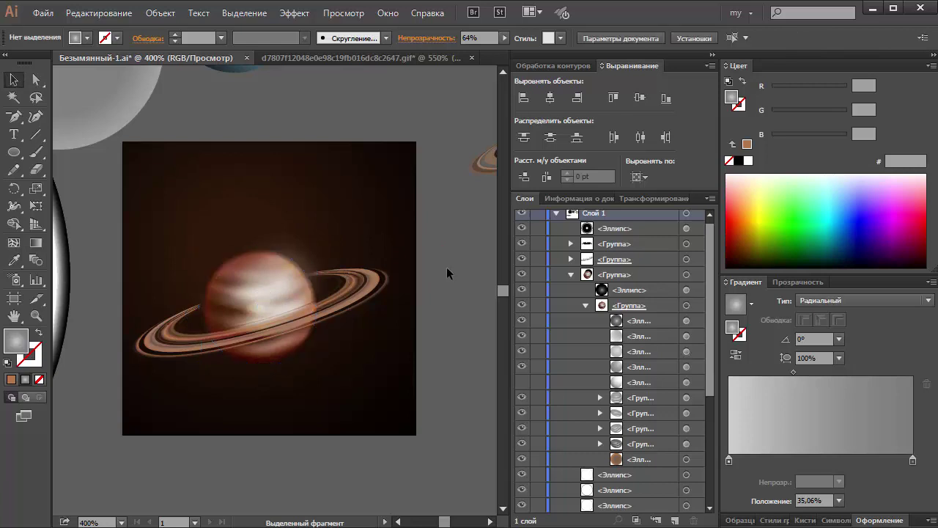
Step: Hide one ellipse and set another shading ellipse's blend mode to Multiply
{"action": "left_click", "coordinate": [521, 382]}
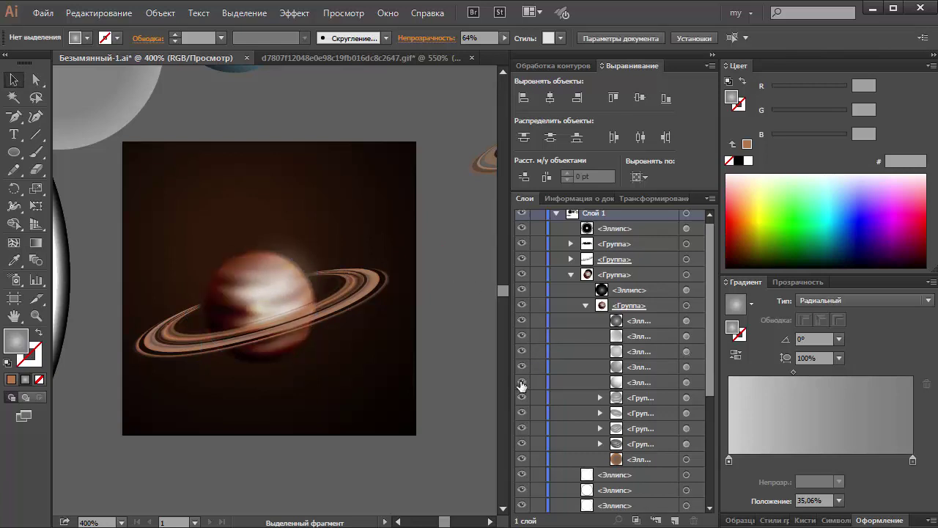
{"action": "left_click", "coordinate": [686, 382]}
{"action": "left_click", "coordinate": [802, 283]}
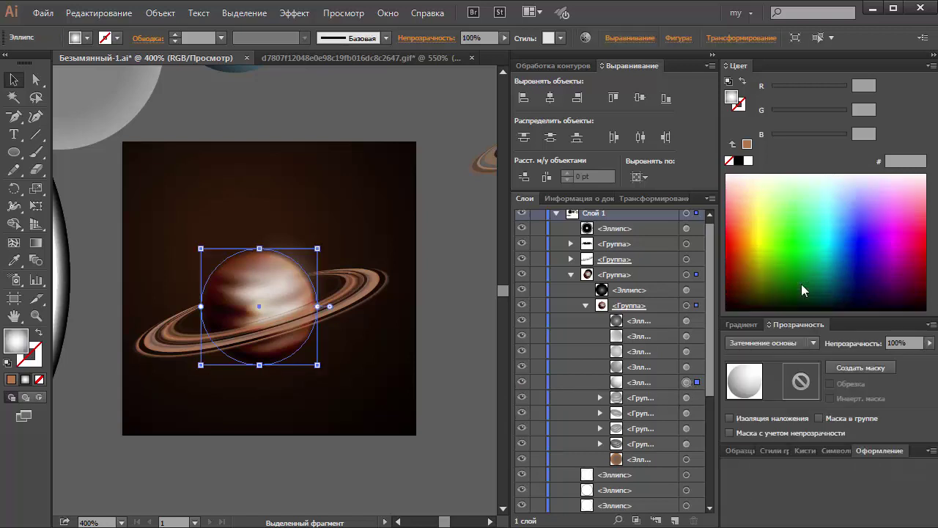
{"action": "left_click", "coordinate": [739, 327]}
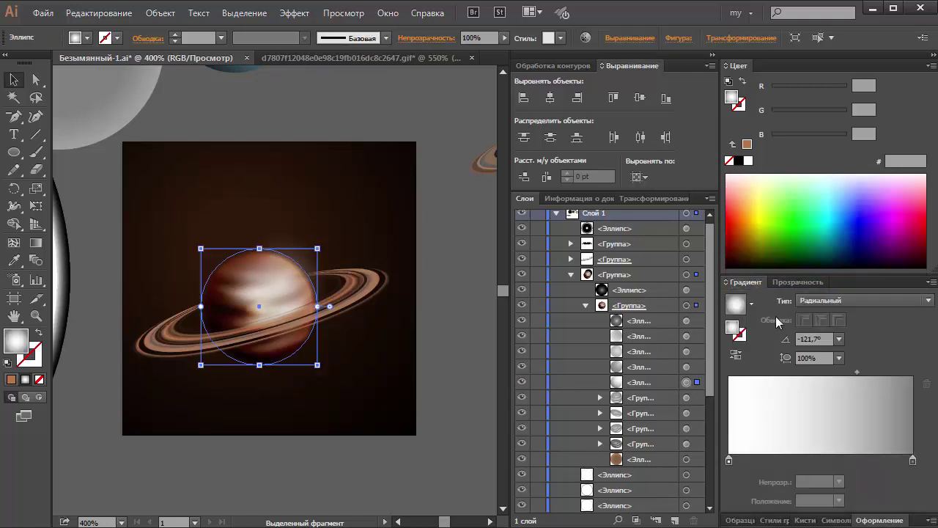
{"action": "left_click", "coordinate": [798, 324]}
{"action": "left_click", "coordinate": [781, 343]}
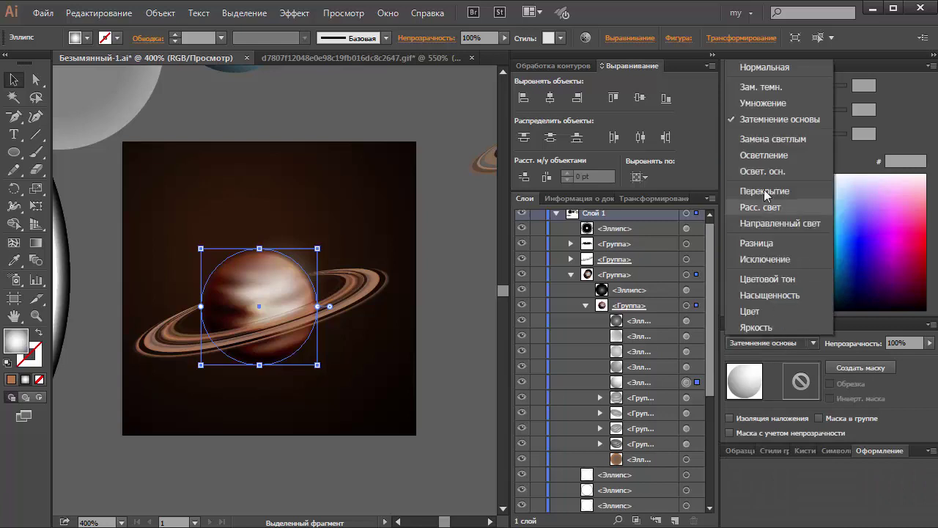
{"action": "left_click", "coordinate": [758, 103]}
{"action": "left_click", "coordinate": [758, 343]}
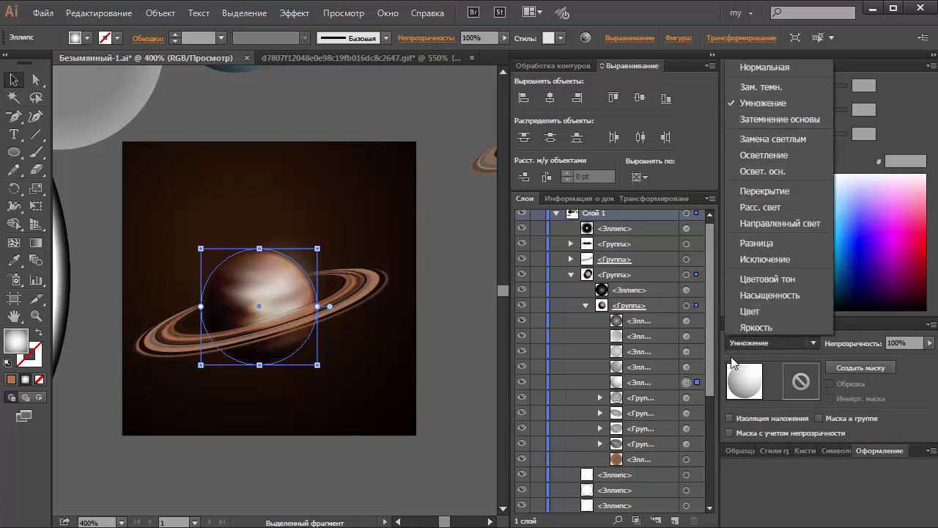
{"action": "left_click", "coordinate": [735, 327]}
Step: Move that ellipse's right grey stop to 99.61% and lower its opacity to 35%
{"action": "left_click", "coordinate": [913, 460]}
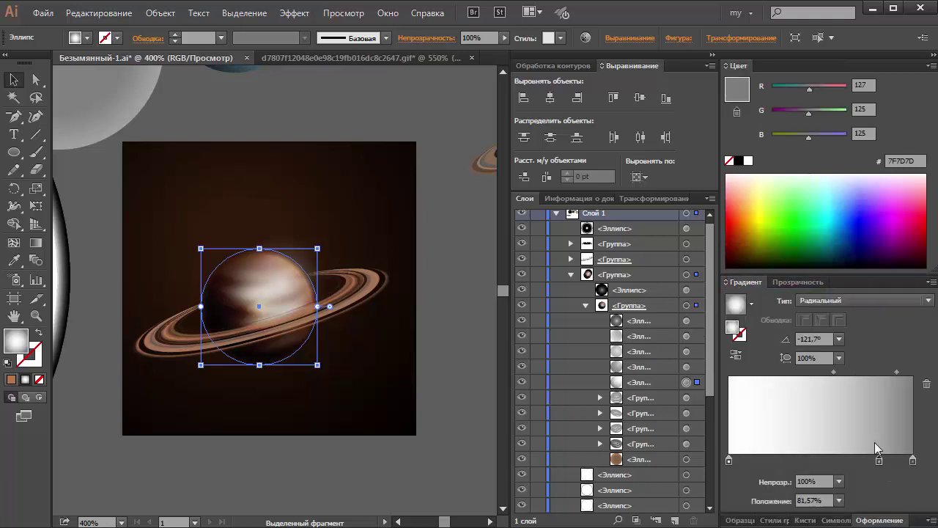
{"action": "mouse_move", "coordinate": [913, 460]}
{"action": "left_mouse_down"}
{"action": "mouse_move", "coordinate": [899, 460]}
{"action": "mouse_move", "coordinate": [913, 460]}
{"action": "left_mouse_up"}
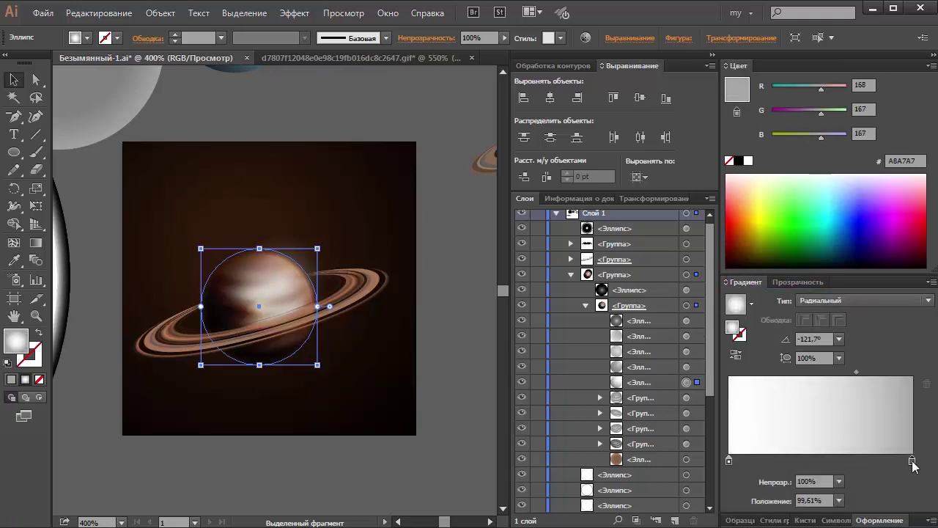
{"action": "left_click", "coordinate": [504, 37]}
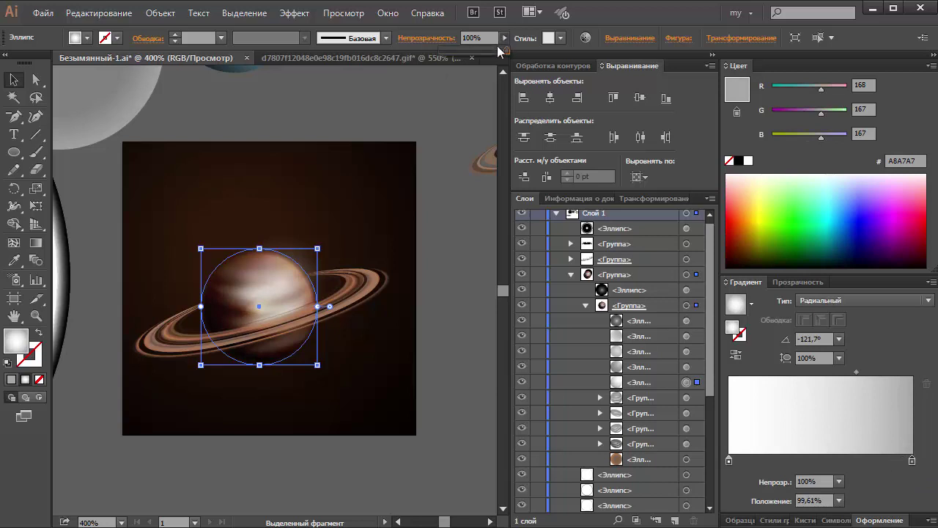
{"action": "left_click_drag", "start_coordinate": [480, 51], "coordinate": [461, 51]}
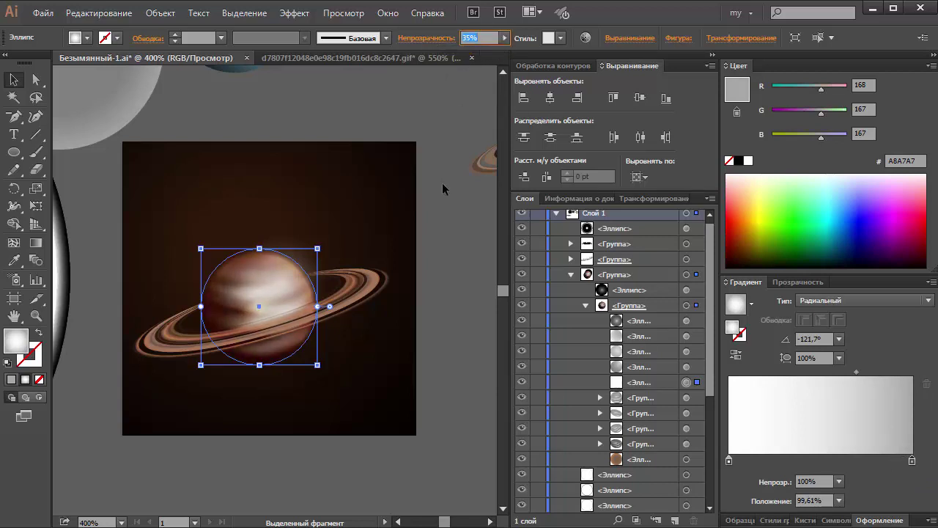
{"action": "left_click", "coordinate": [446, 299]}
Step: Rotate the whole Saturn group about 27° so the ring runs diagonally, then deselect
{"action": "left_click_drag", "start_coordinate": [415, 370], "coordinate": [168, 208]}
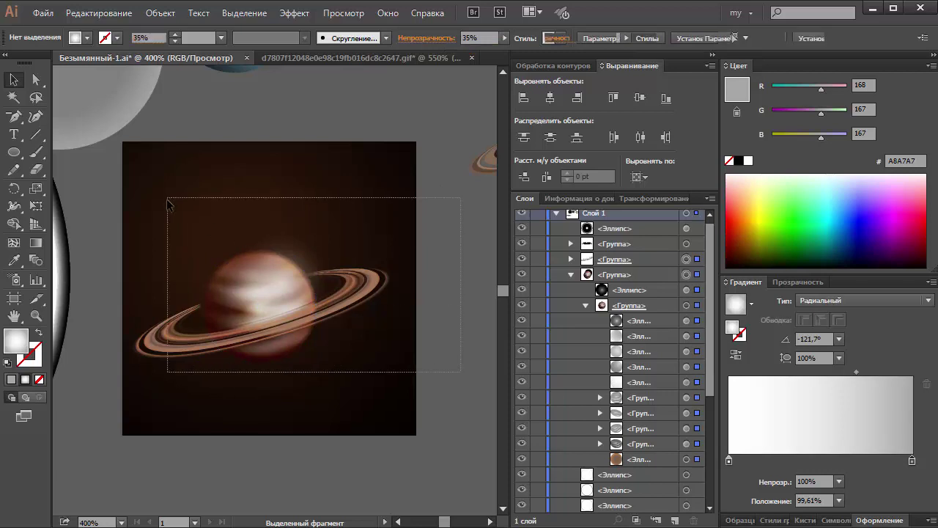
{"action": "mouse_move", "coordinate": [402, 377]}
{"action": "left_mouse_down"}
{"action": "mouse_move", "coordinate": [407, 342]}
{"action": "mouse_move", "coordinate": [431, 356]}
{"action": "left_mouse_up"}
{"action": "left_click_drag", "start_coordinate": [421, 308], "coordinate": [421, 308]}
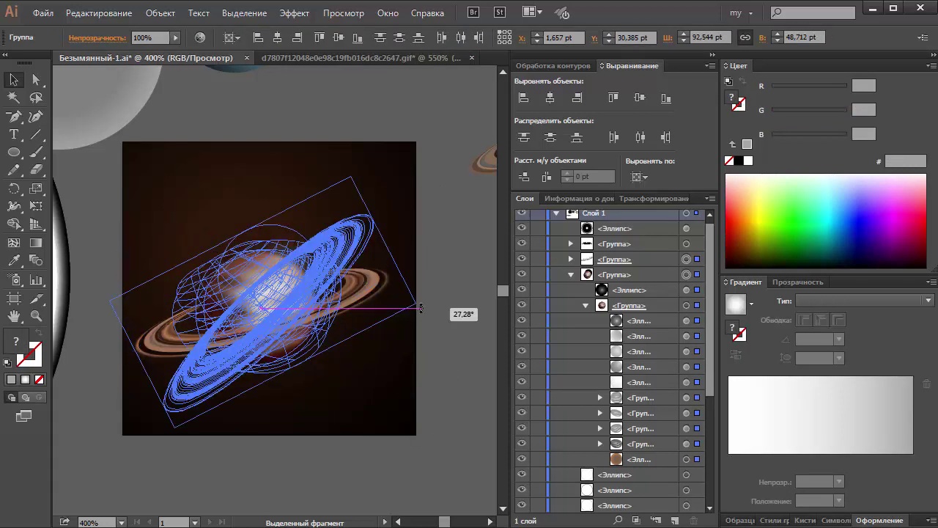
{"action": "left_click_drag", "start_coordinate": [461, 365], "coordinate": [461, 363]}
{"action": "left_click", "coordinate": [461, 363]}
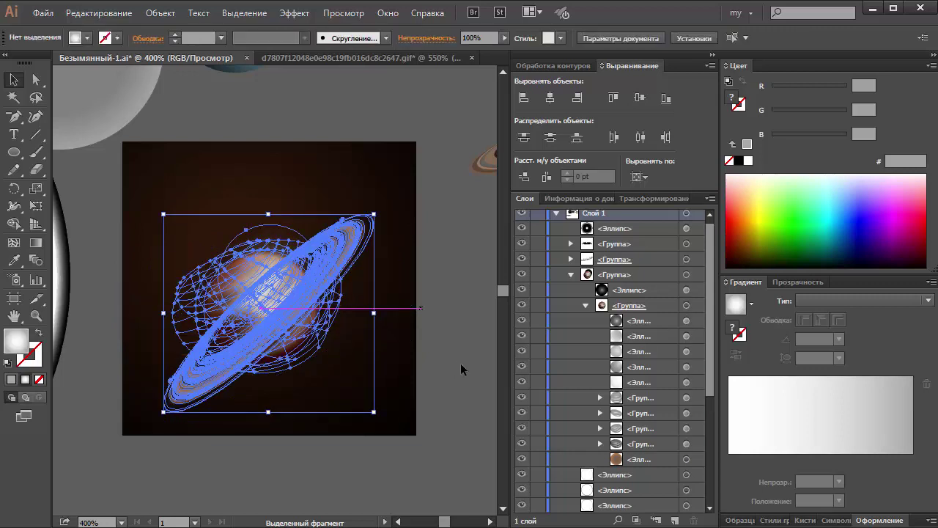